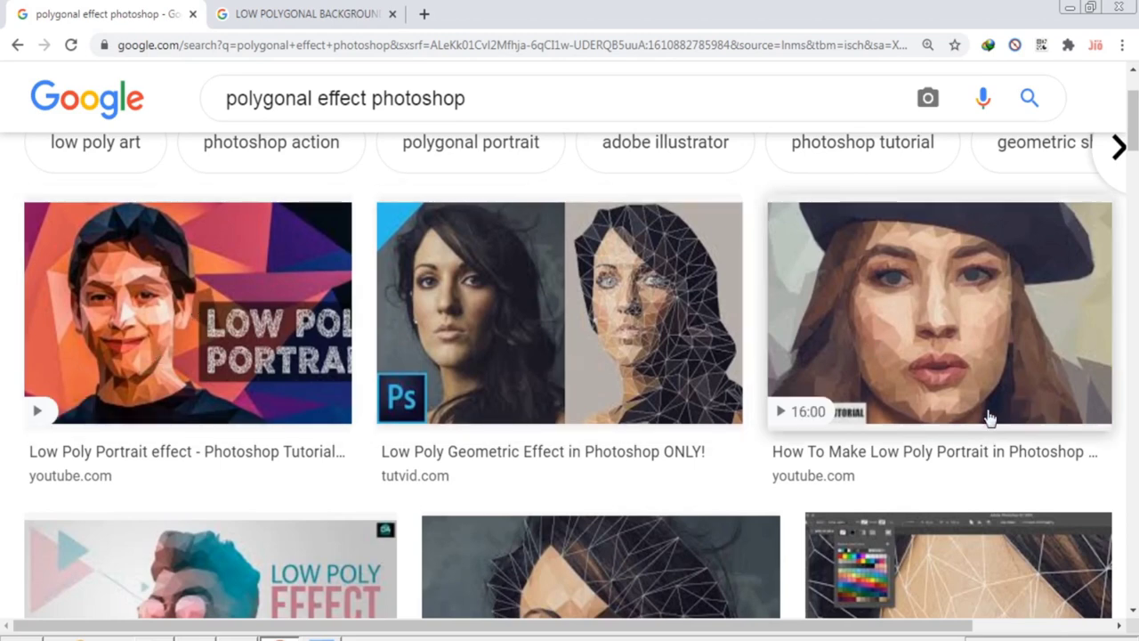
Examine the image search results for the polygonal Photoshop effect and for low polygonal backgrounds.
scroll(990, 418, "down", 4)
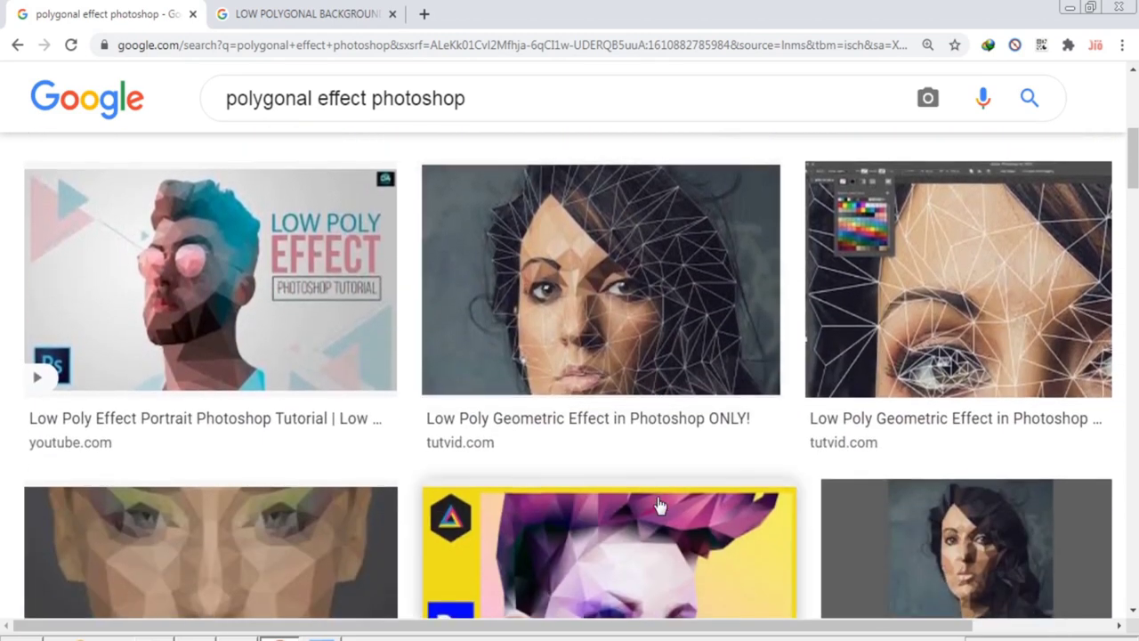
scroll(660, 506, "down", 3)
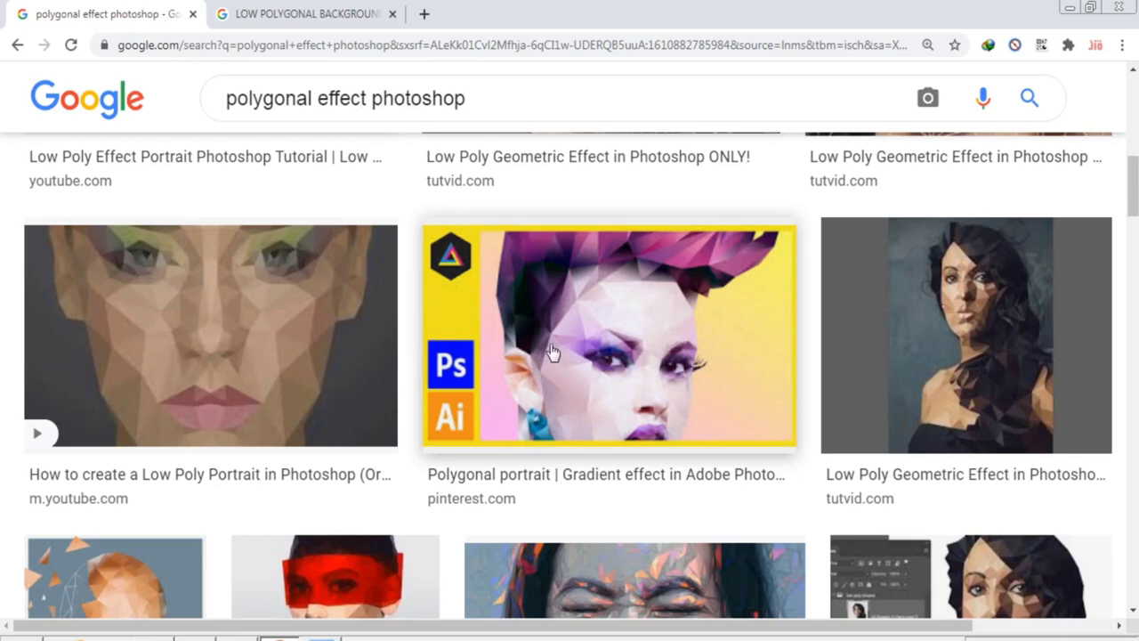
left_click(354, 13)
left_click(194, 14)
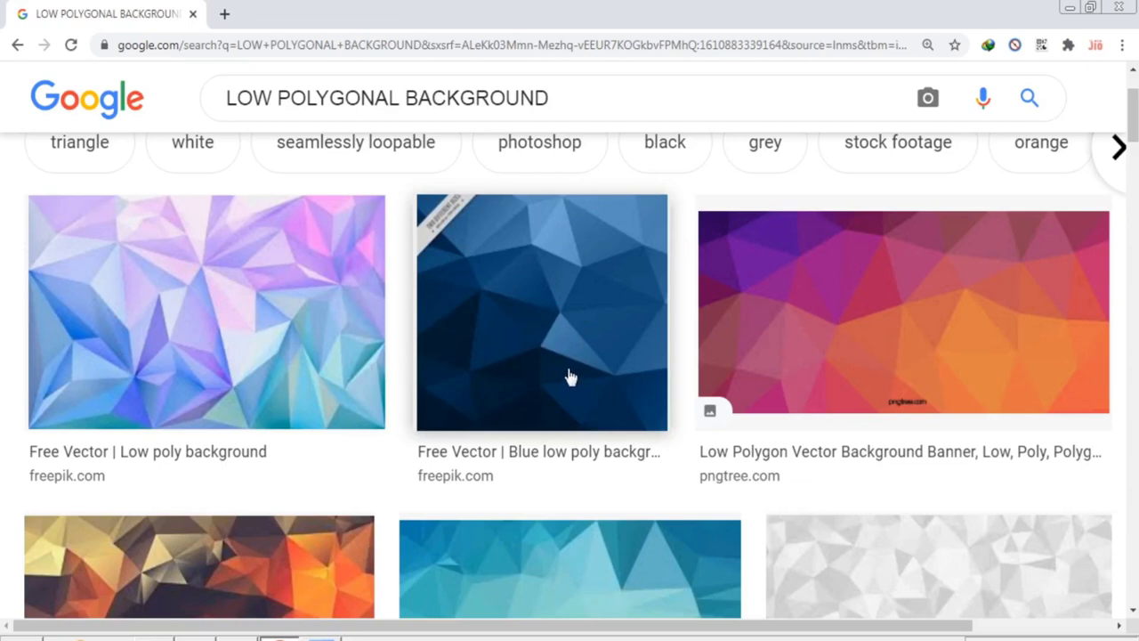
scroll(569, 376, "down", 2)
scroll(569, 463, "up", 2)
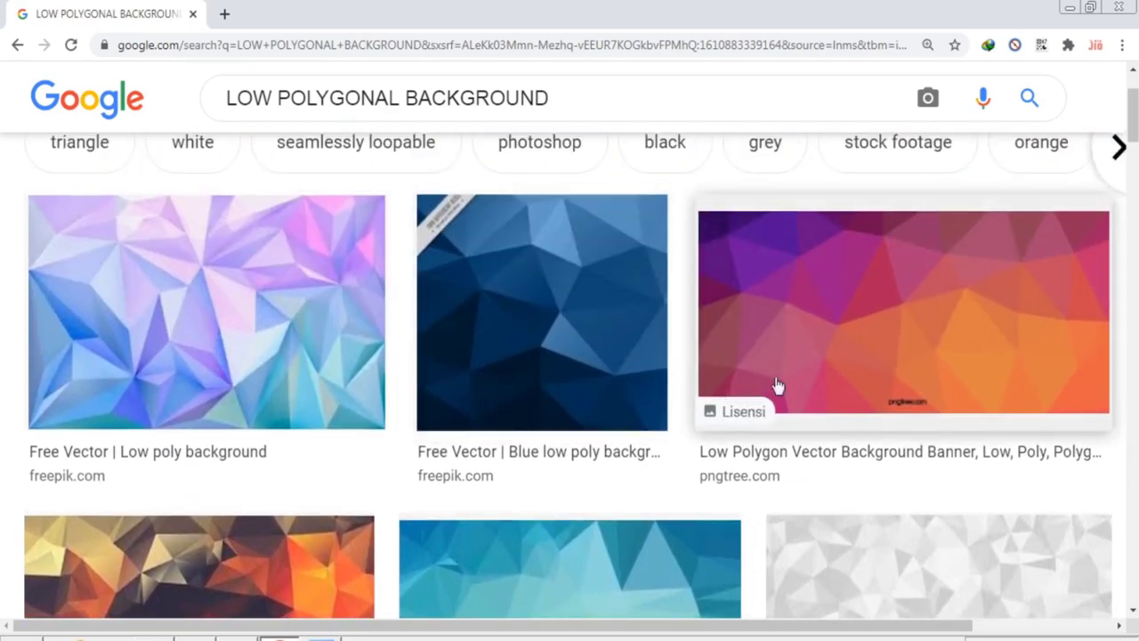
scroll(473, 501, "down", 3)
scroll(473, 501, "down", 4)
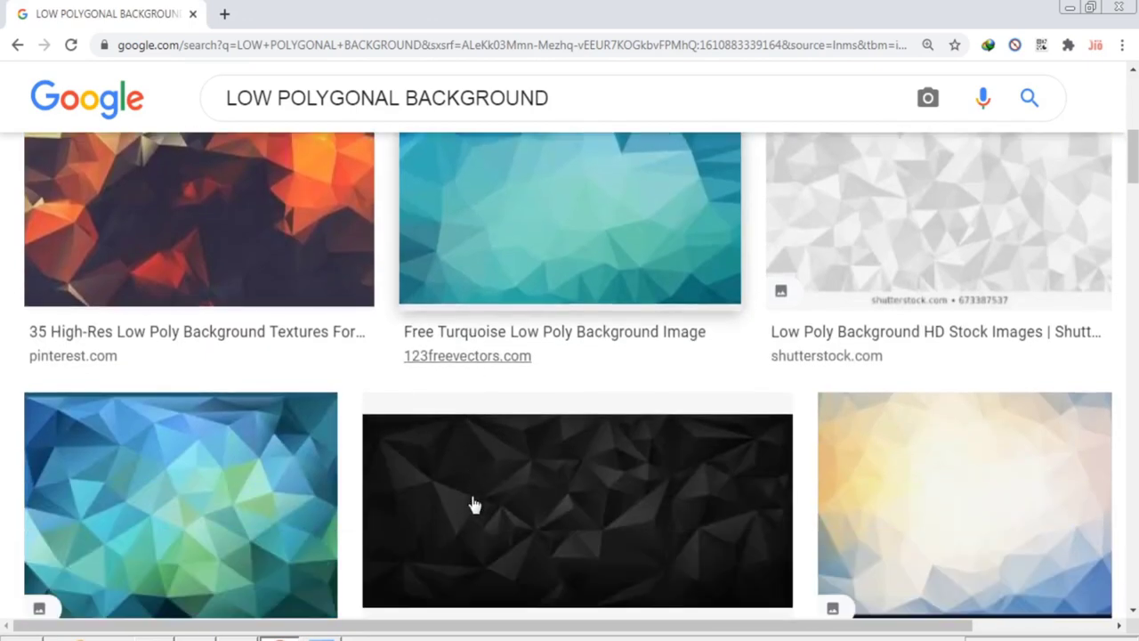
scroll(458, 489, "up", 3)
scroll(457, 488, "up", 4)
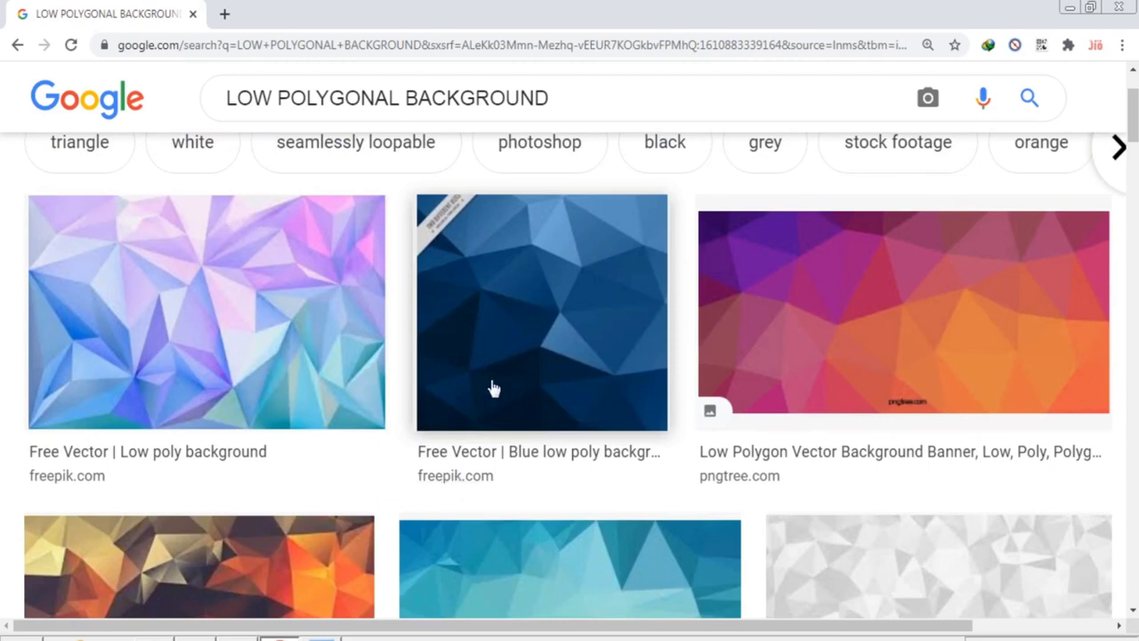
Switch to Photoshop and open the cat photo 111020 from the jio.aep Logs folder.
left_click(322, 638)
left_click(323, 638)
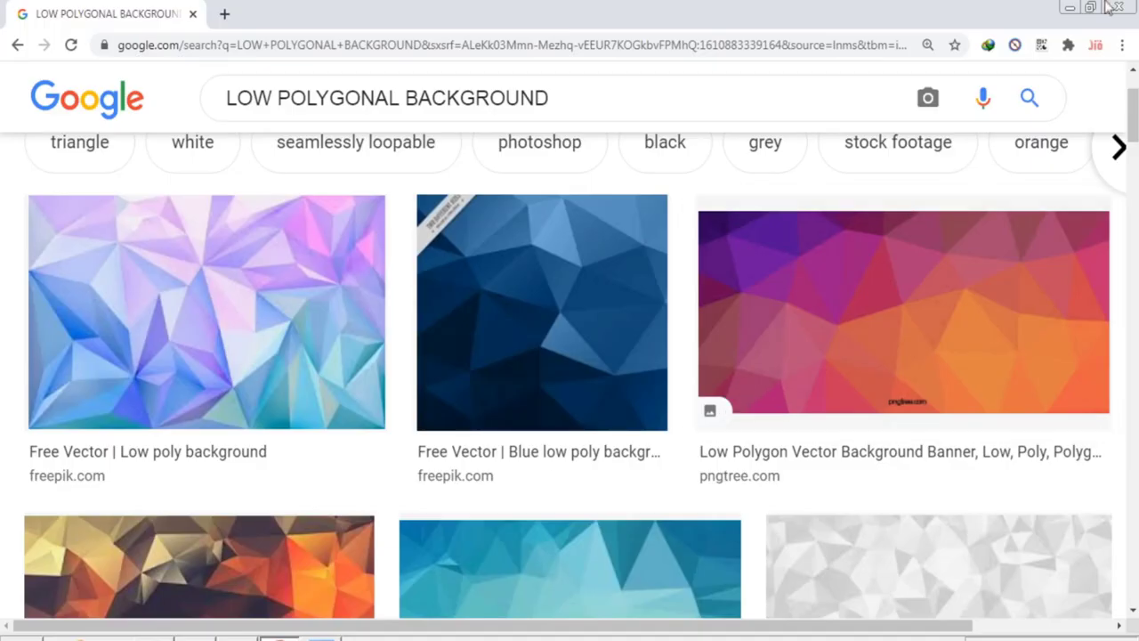
left_click(280, 638)
left_click(45, 12)
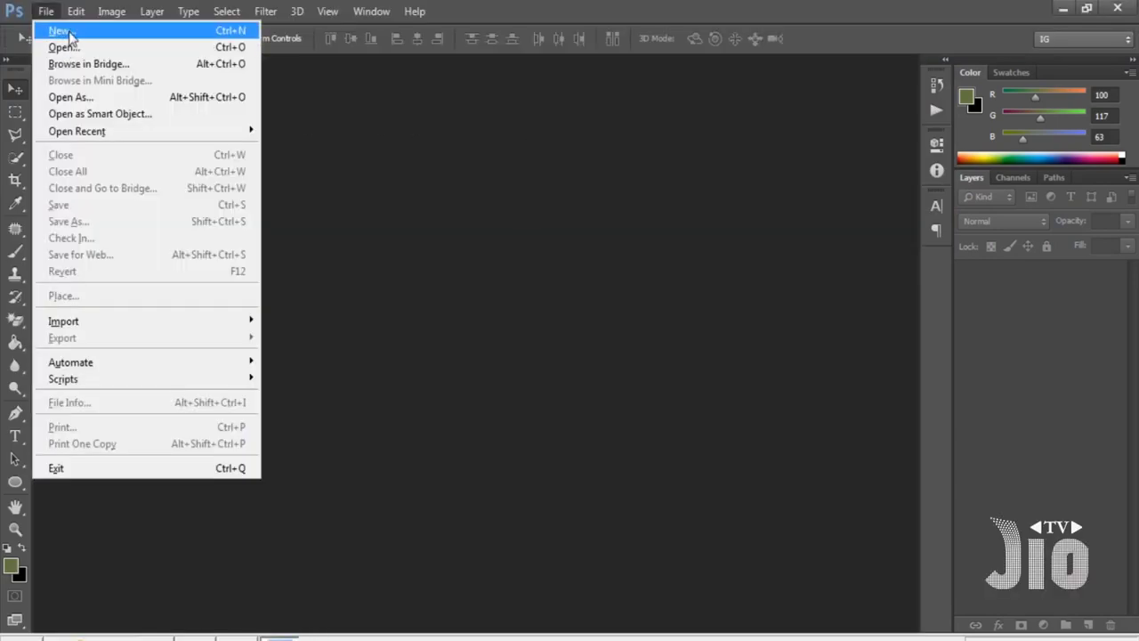
left_click(74, 49)
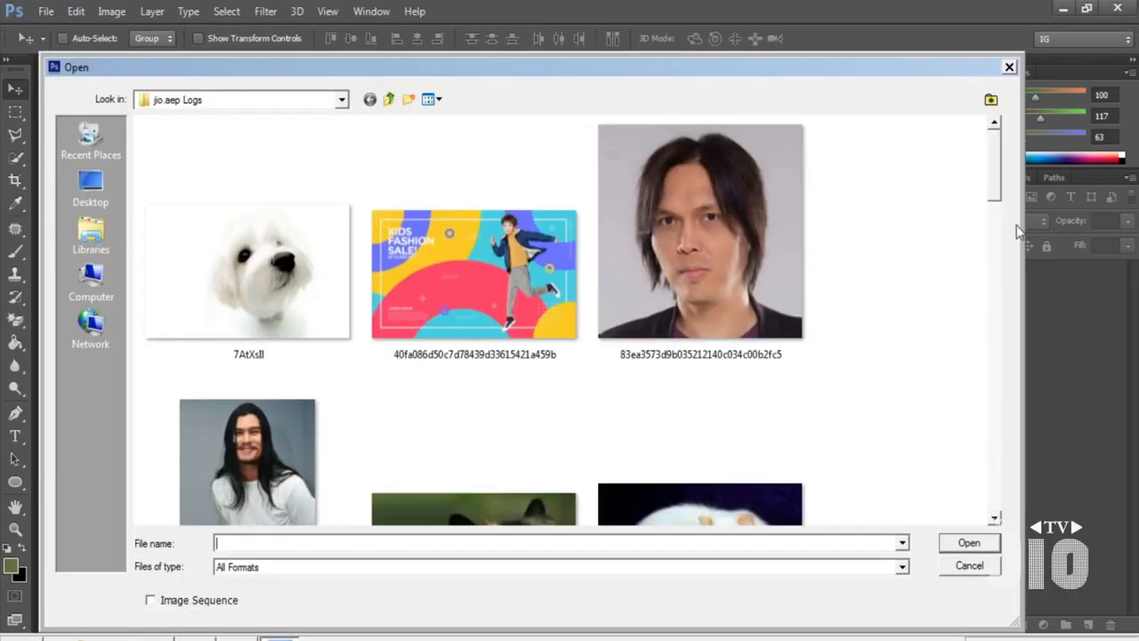
left_click_drag(997, 187, 992, 234)
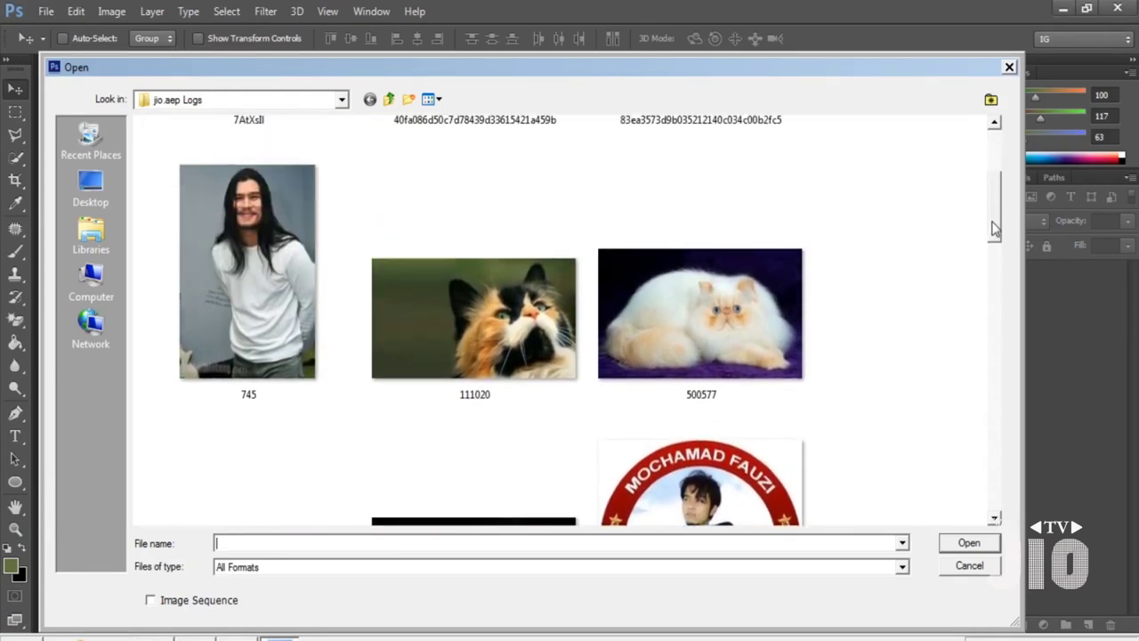
double_click(471, 343)
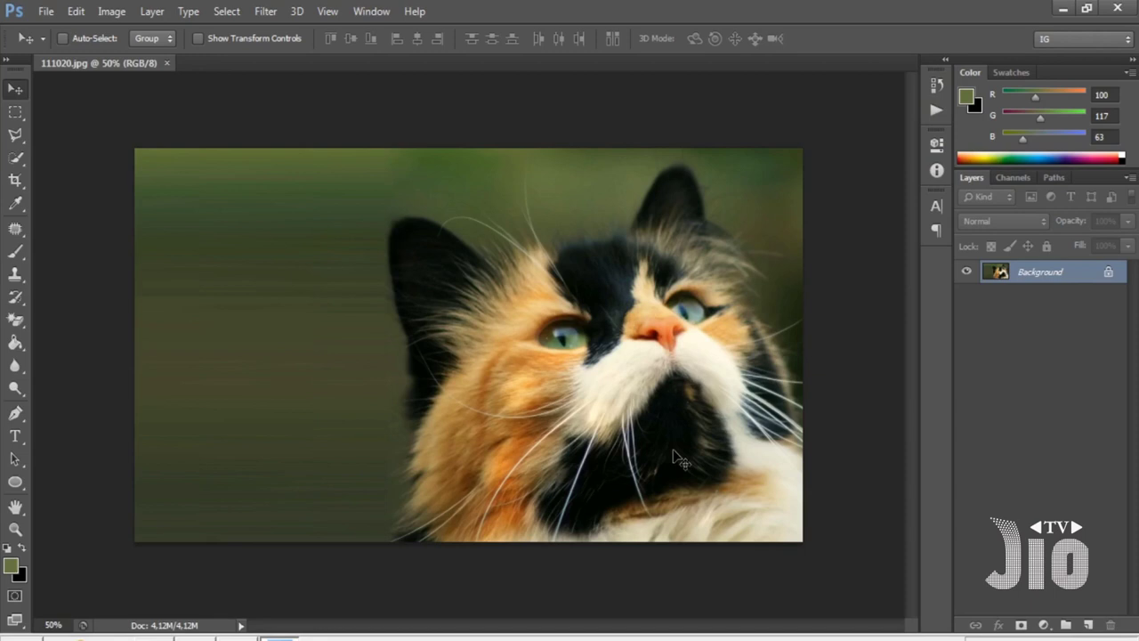
Outline the left half of the cat's head, from forehead through nose to the photo's lower edge and around the ear, with the Polygonal Lasso.
left_click(327, 11)
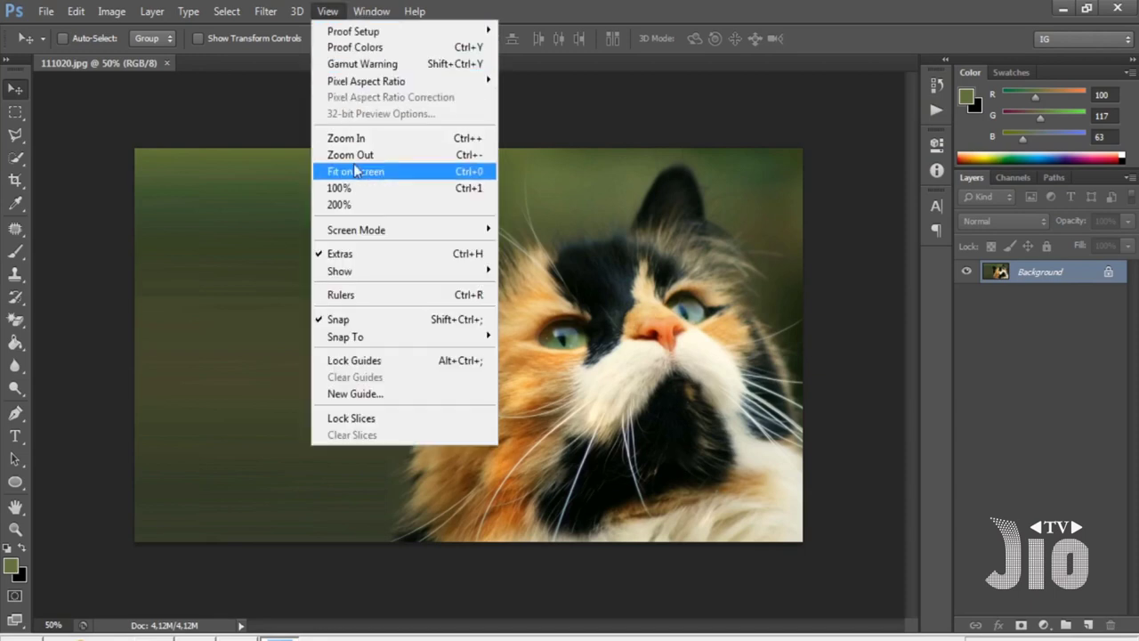
left_click(358, 175)
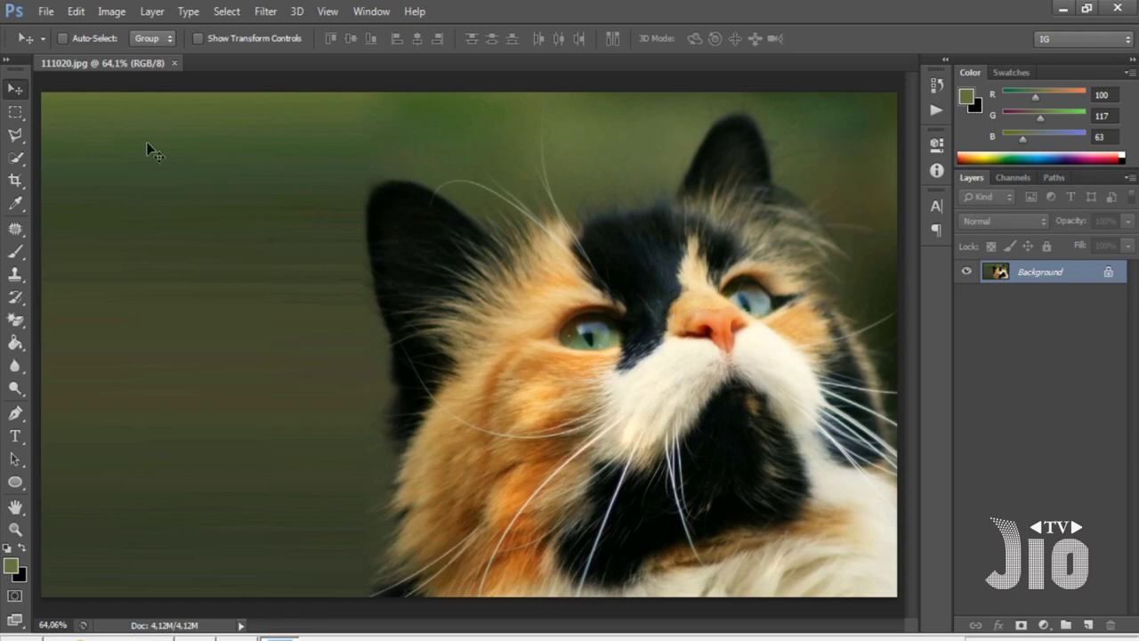
left_click(15, 136)
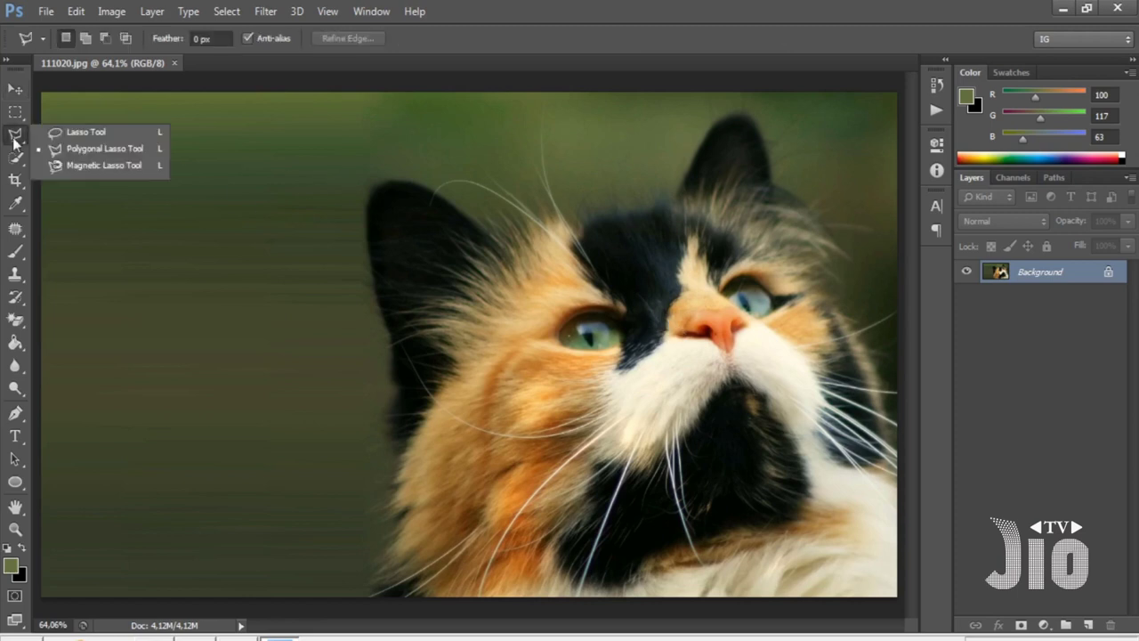
left_click(89, 148)
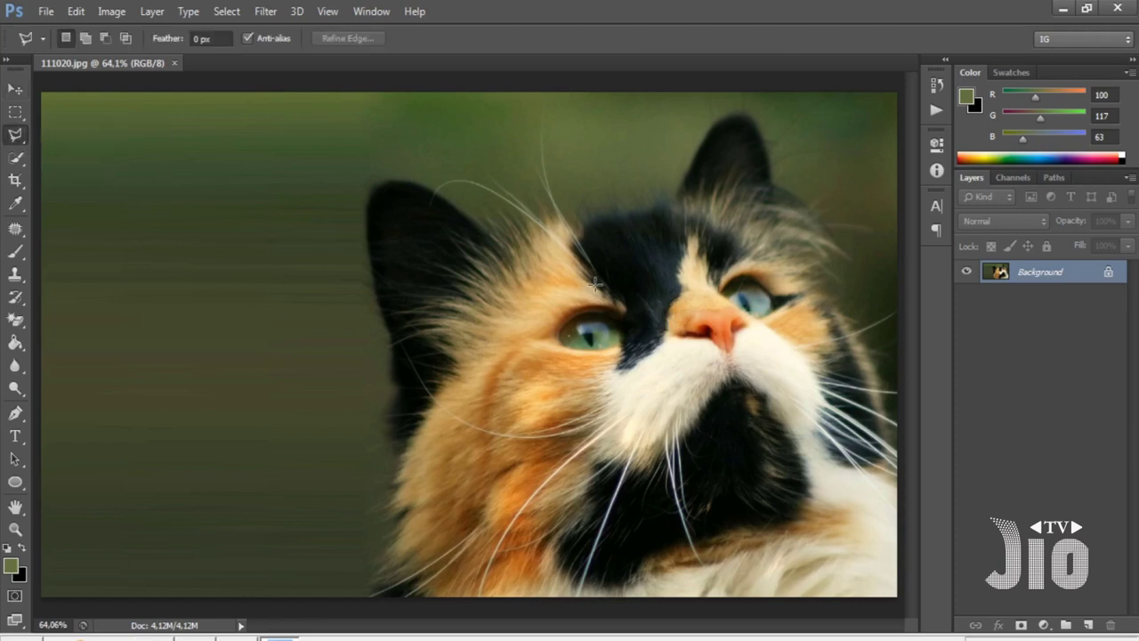
left_click(629, 211)
left_click(719, 316)
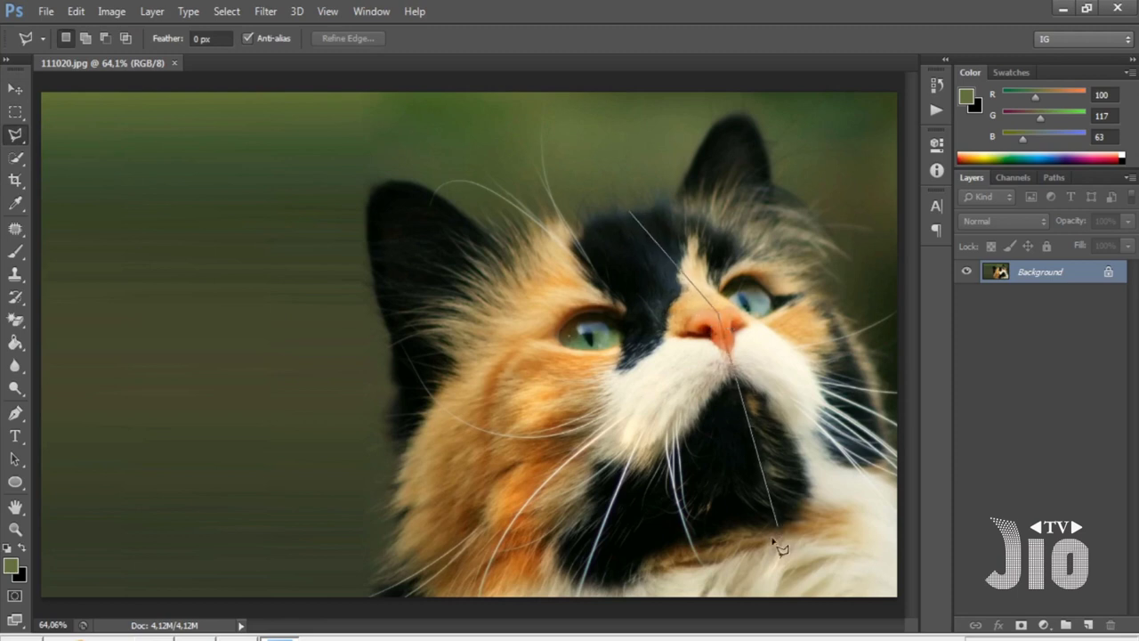
left_click(762, 591)
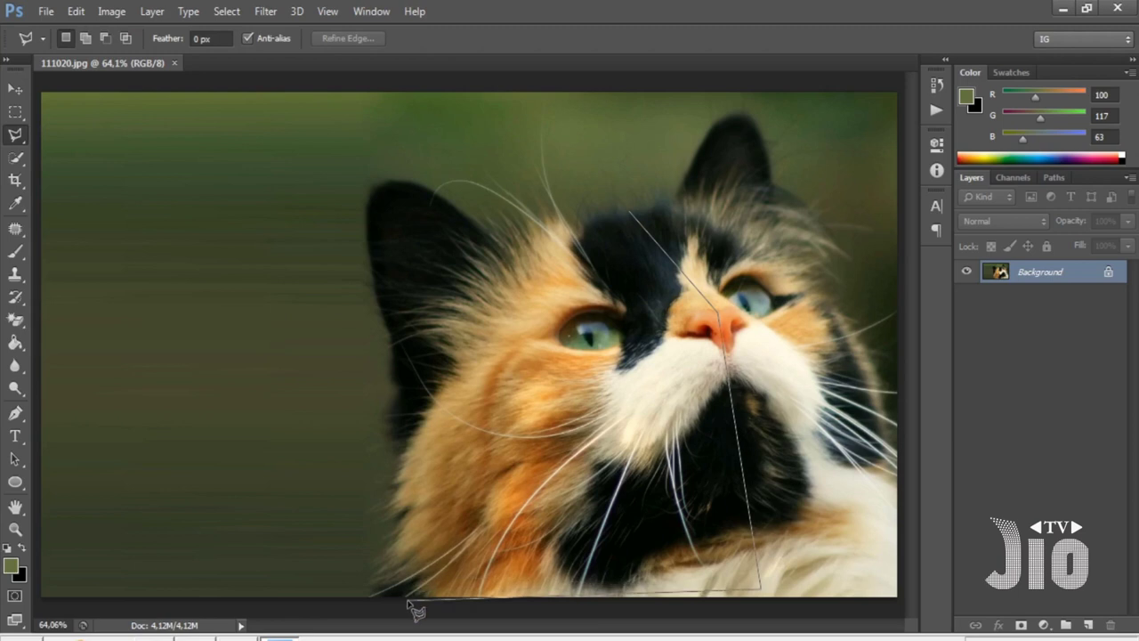
left_click(415, 600)
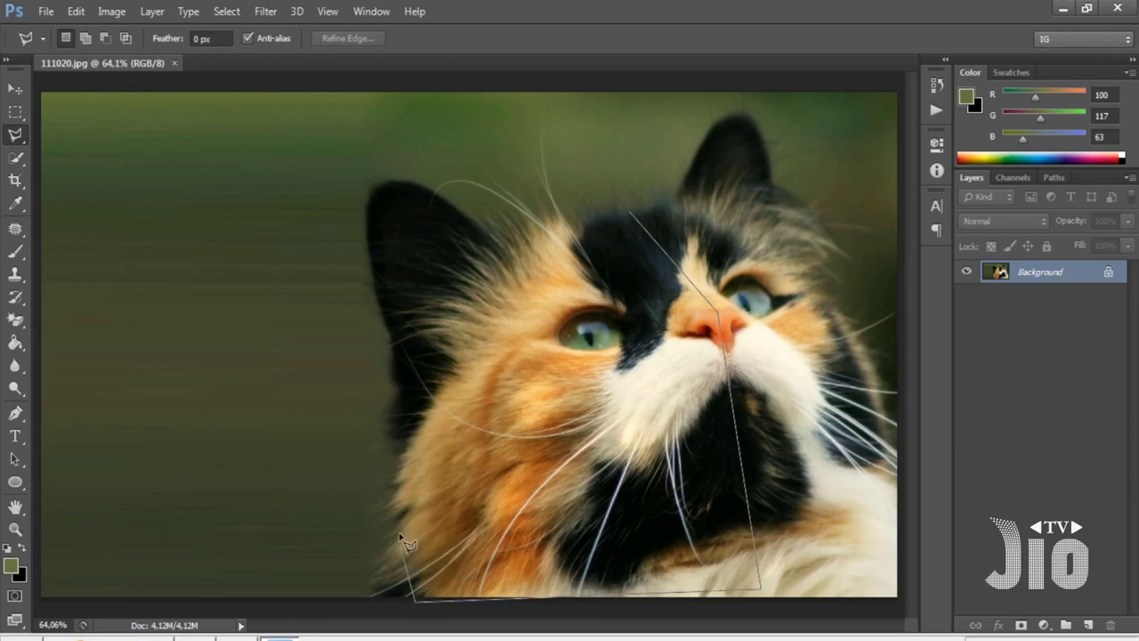
mouse_move(396, 459)
left_mouse_down()
mouse_move(395, 305)
mouse_move(370, 252)
mouse_move(375, 186)
mouse_move(429, 190)
mouse_move(505, 250)
mouse_move(564, 218)
mouse_move(623, 213)
left_mouse_up()
left_click(630, 219)
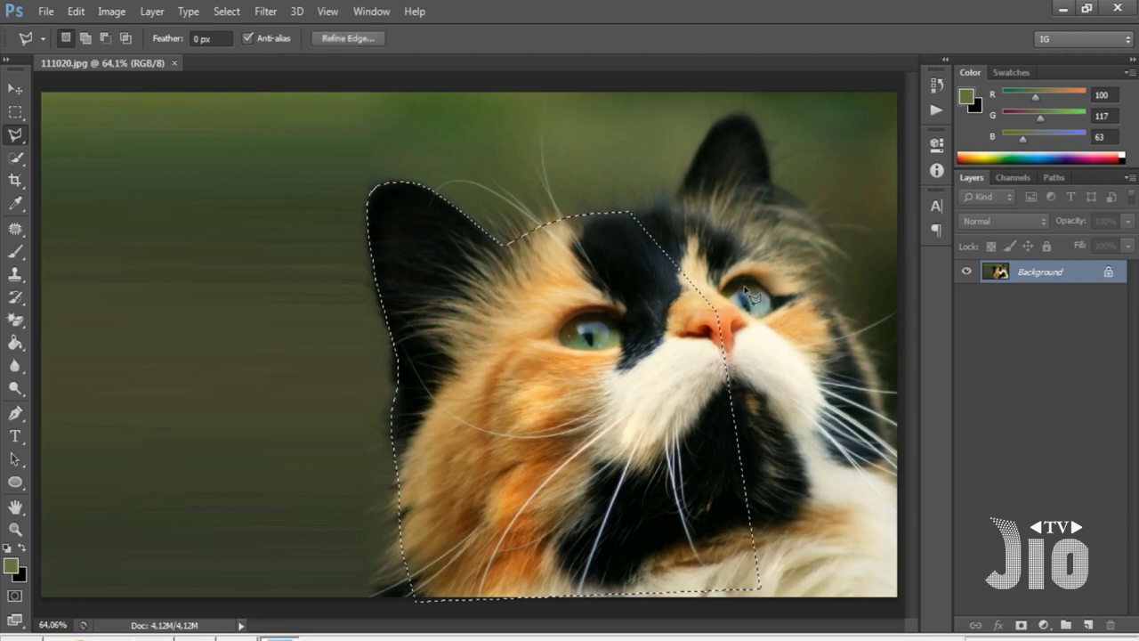
Copy the selected half of the cat's head to a new layer and check the cutout by briefly hiding the Background.
left_click(1045, 626)
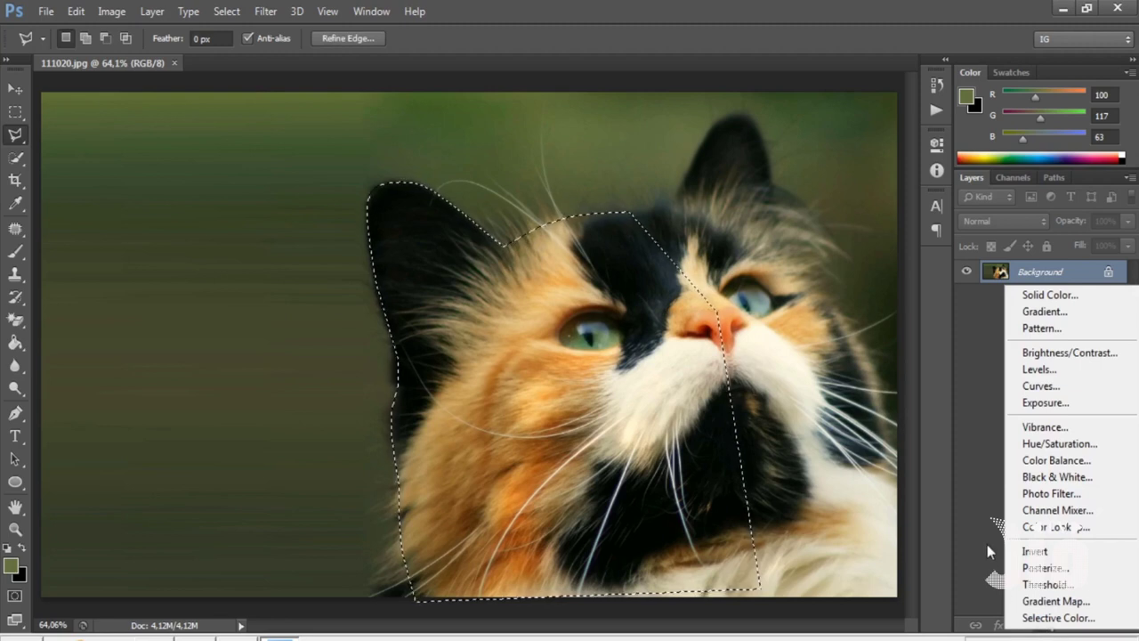
left_click(1028, 628)
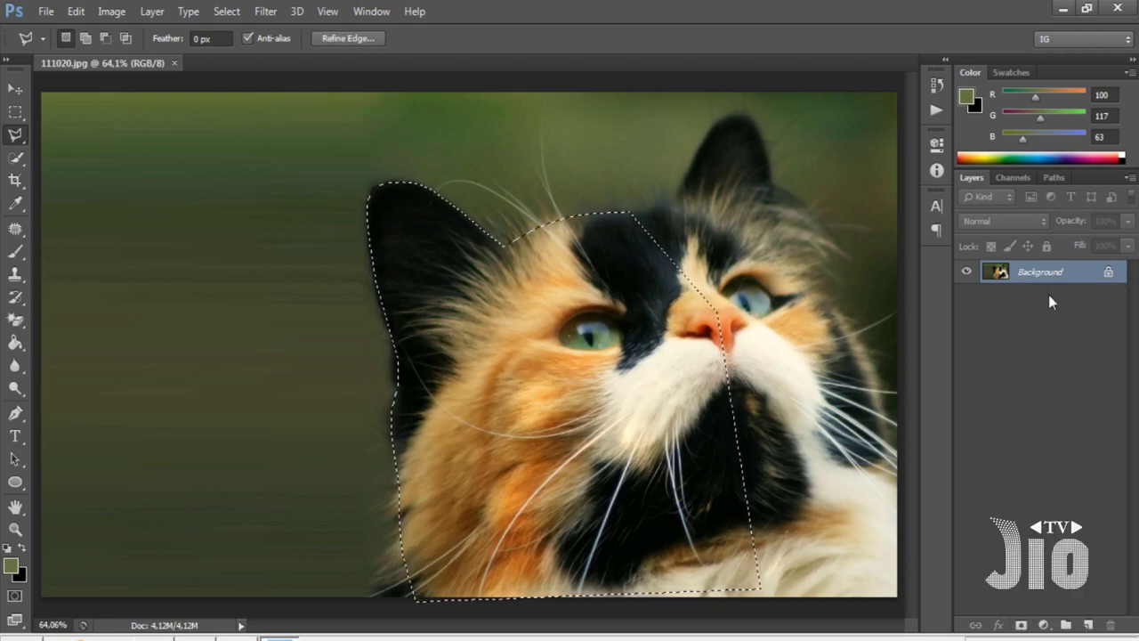
key("ctrl+j")
left_click(966, 294)
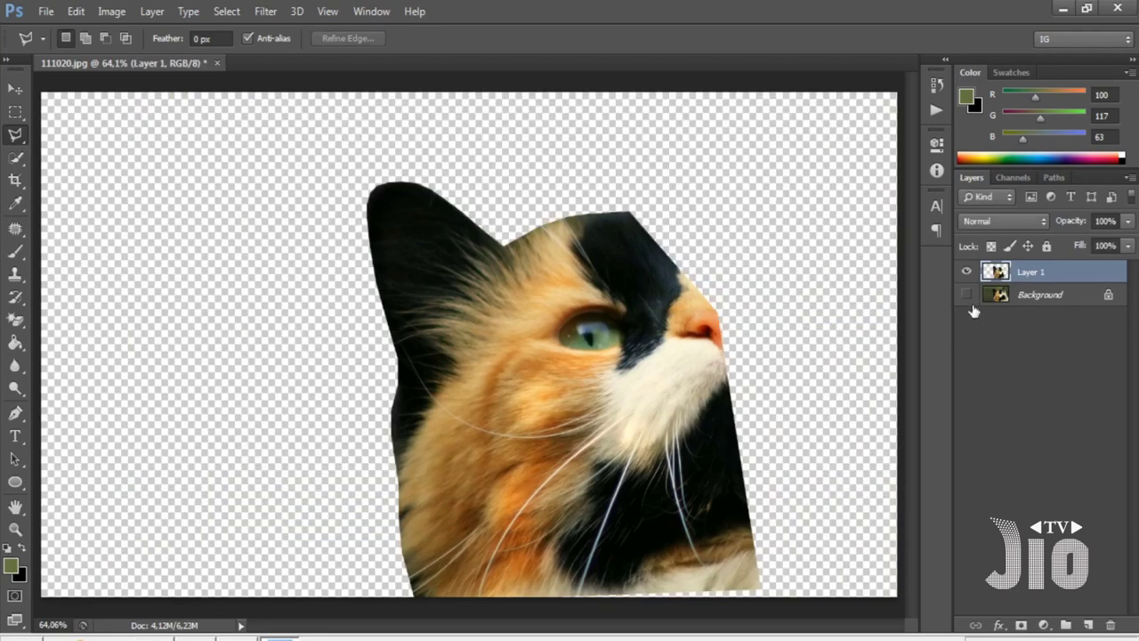
left_click(967, 295)
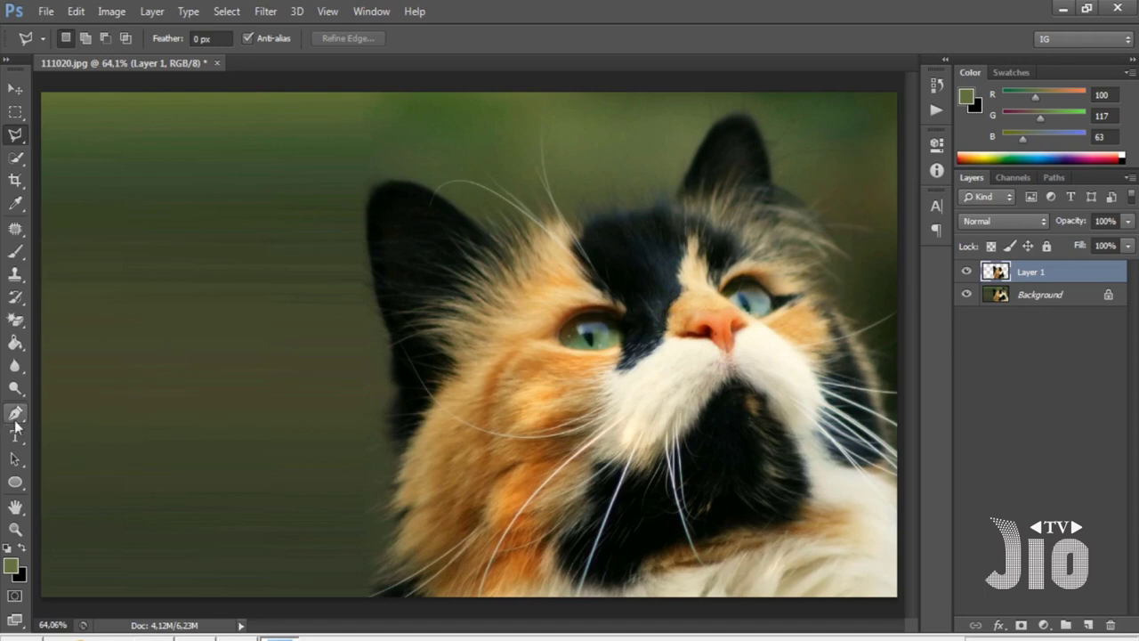
Choose the Pen tool and add a new empty layer named MATA above the cutout layer.
left_click_drag(15, 424, 53, 412)
left_click(1087, 625)
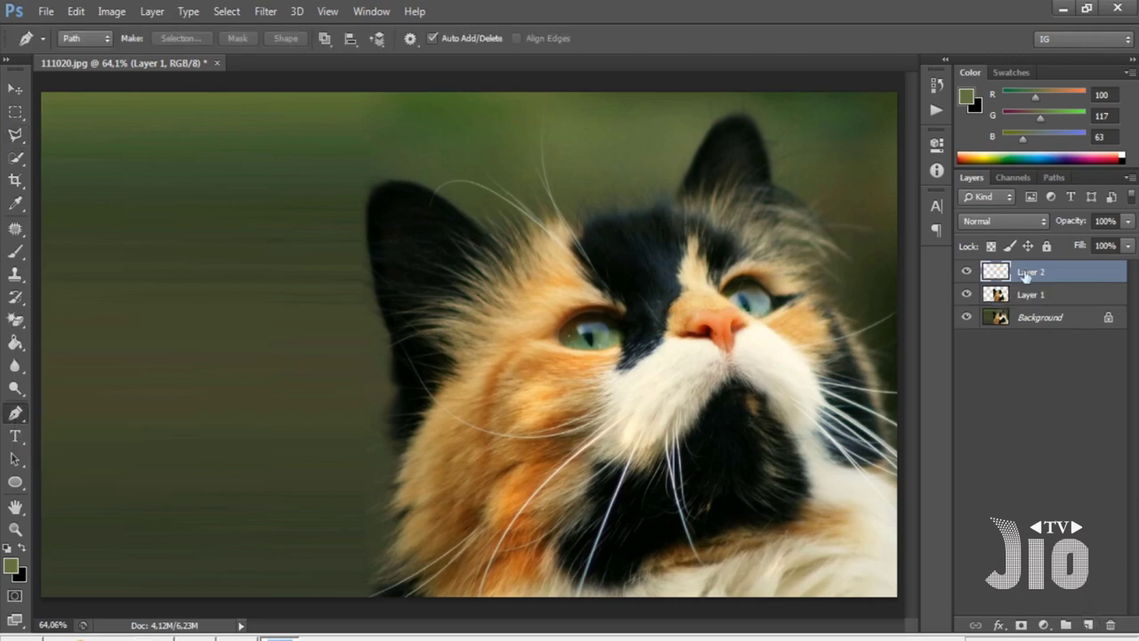
double_click(1027, 270)
type("MATA")
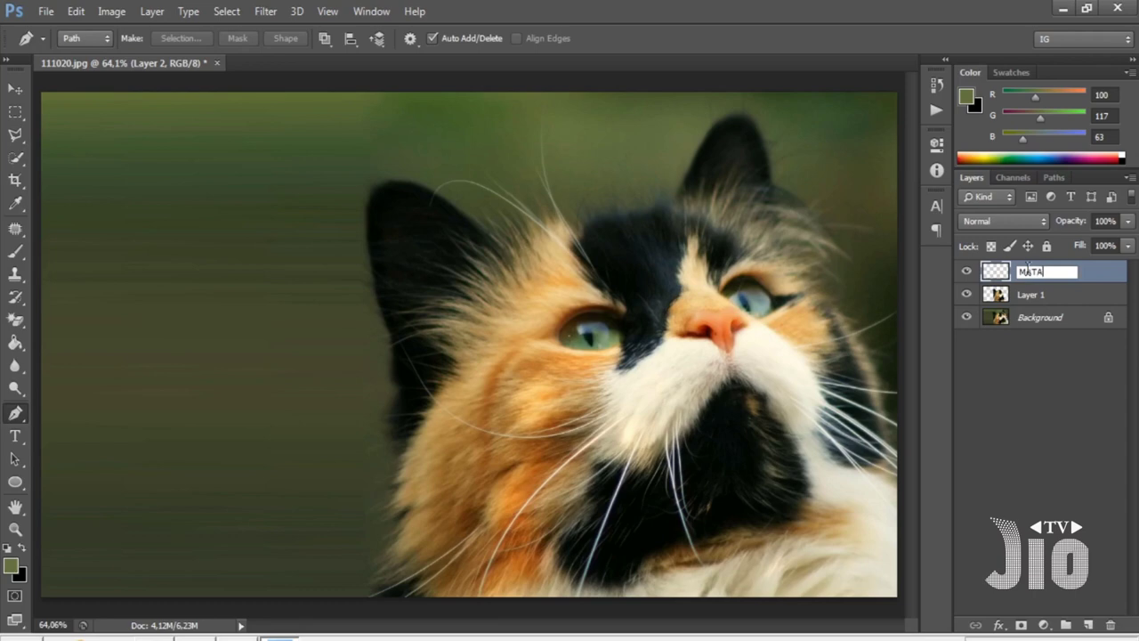
key("Return")
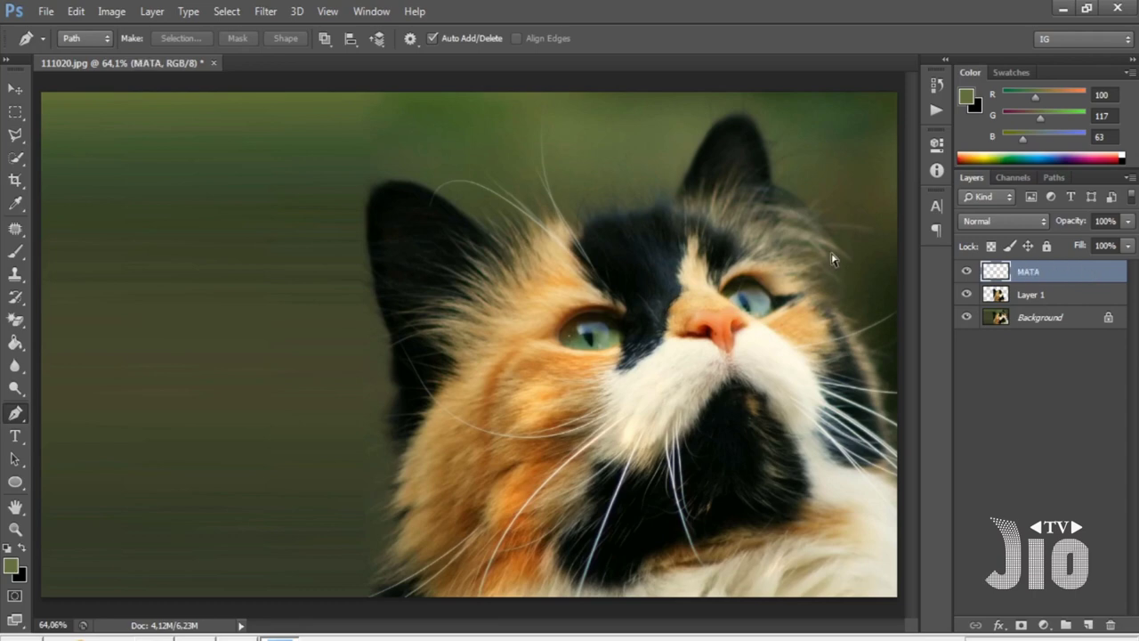
Trace a closed curved path around the cat's left-hand eye with the Pen tool and convert it to a selection.
key("ctrl+plus")
key("ctrl+plus")
key("ctrl+plus")
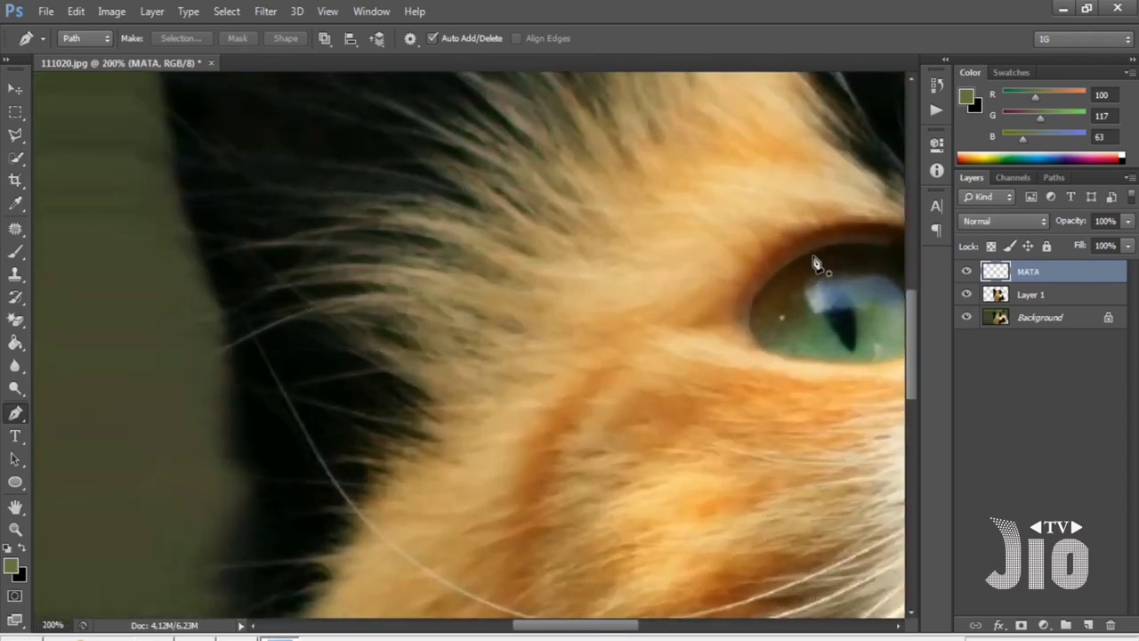
left_click_drag(788, 259, 348, 265)
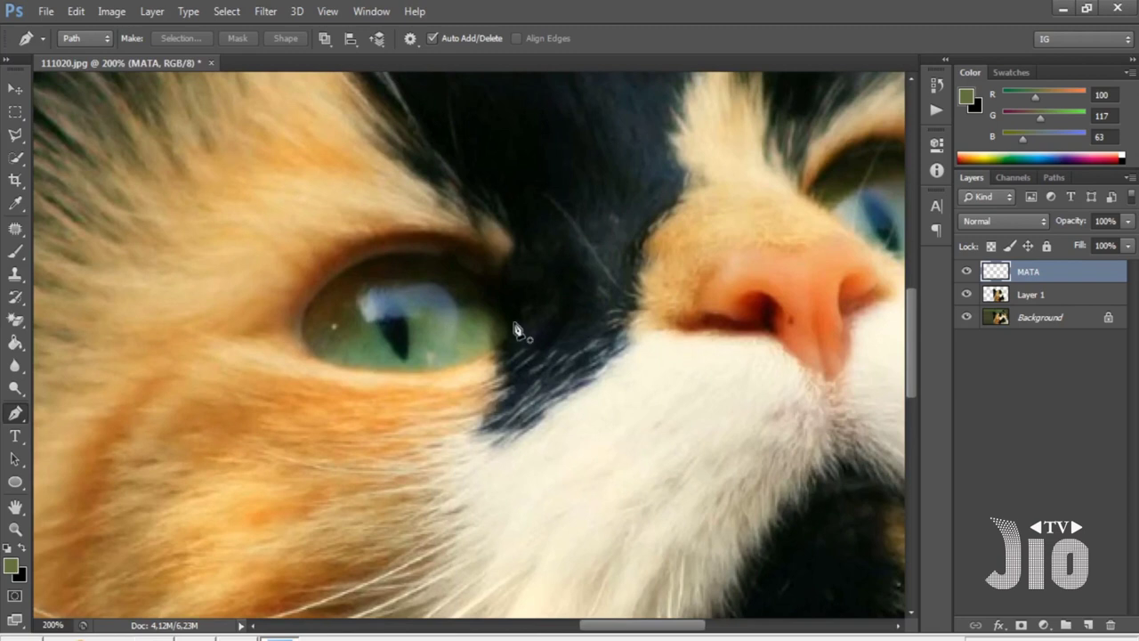
left_click(524, 315)
left_click_drag(413, 377, 324, 385)
left_click(413, 376)
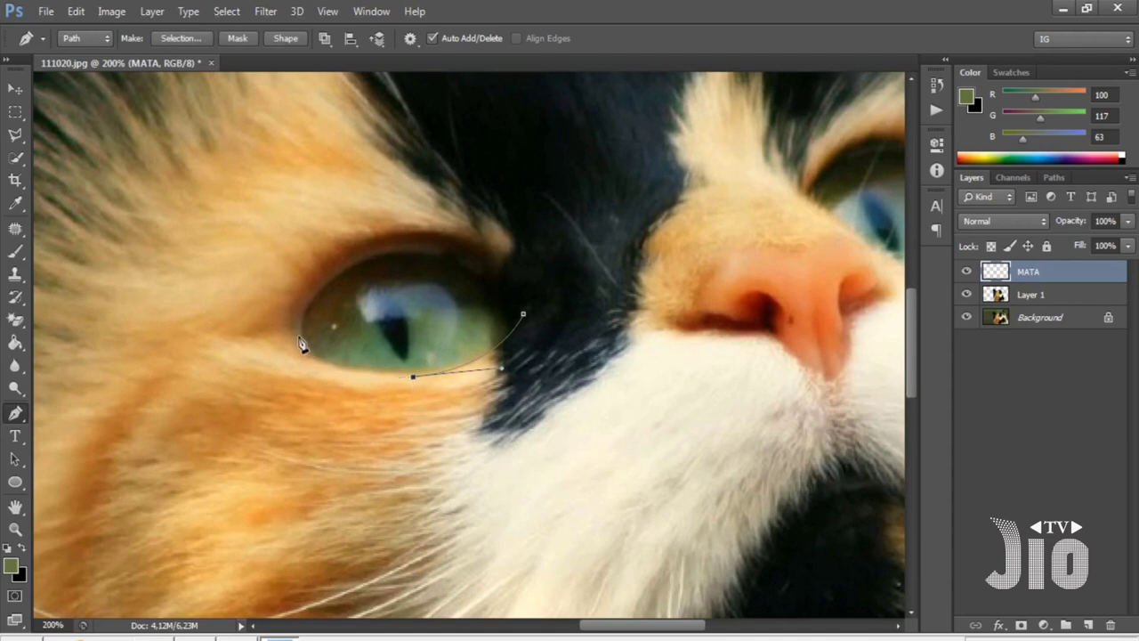
left_click_drag(303, 337, 289, 297)
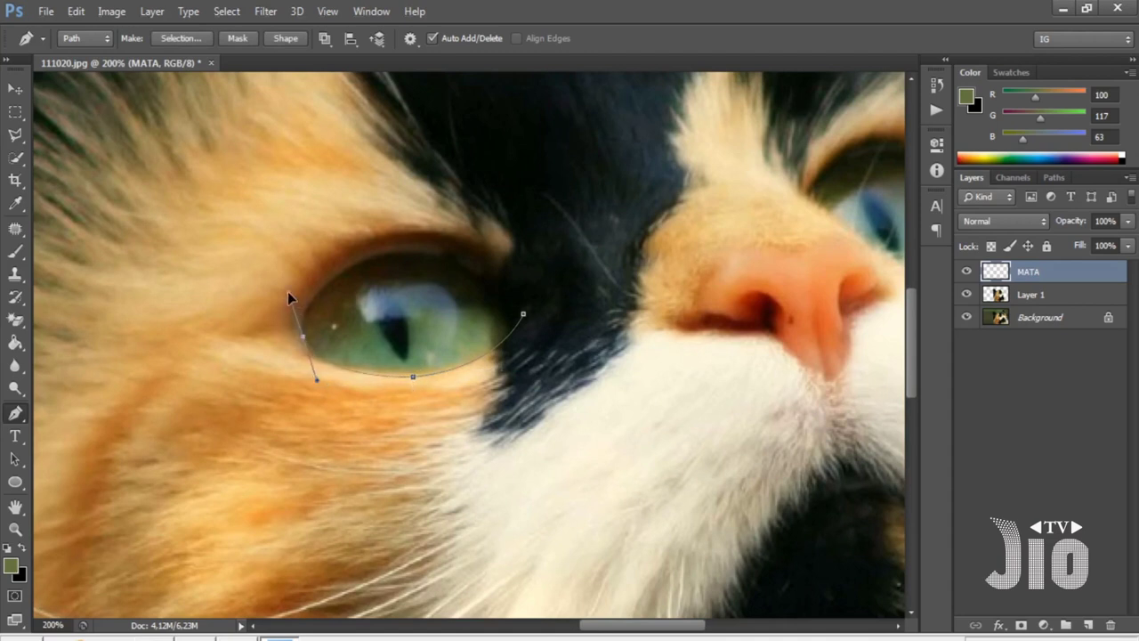
left_click(303, 336)
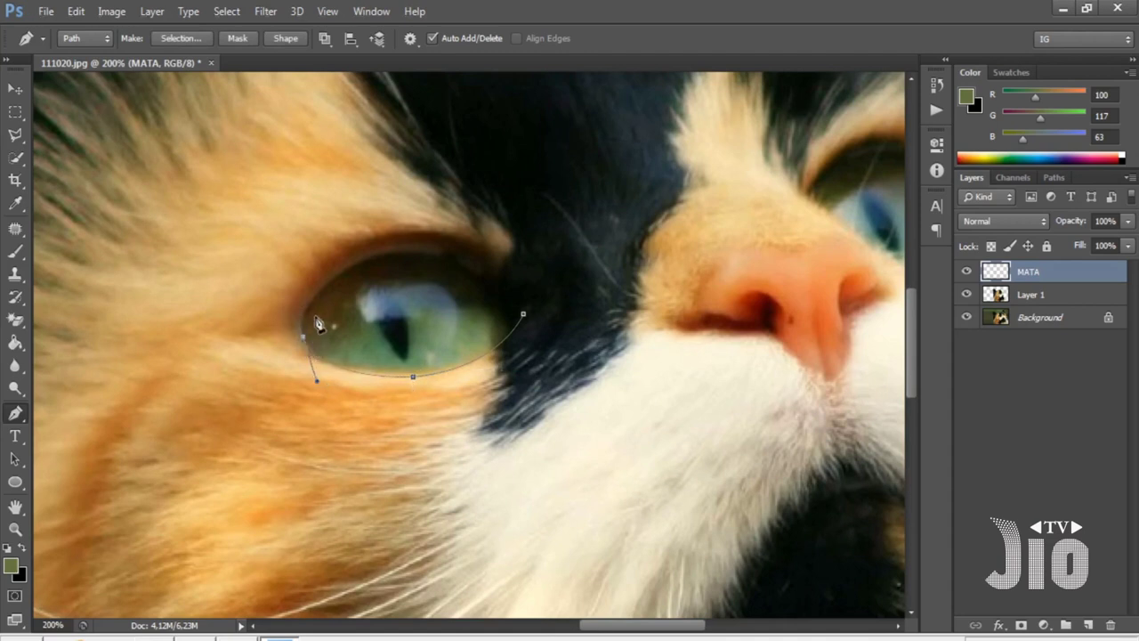
left_click_drag(370, 259, 452, 236)
left_click(370, 260)
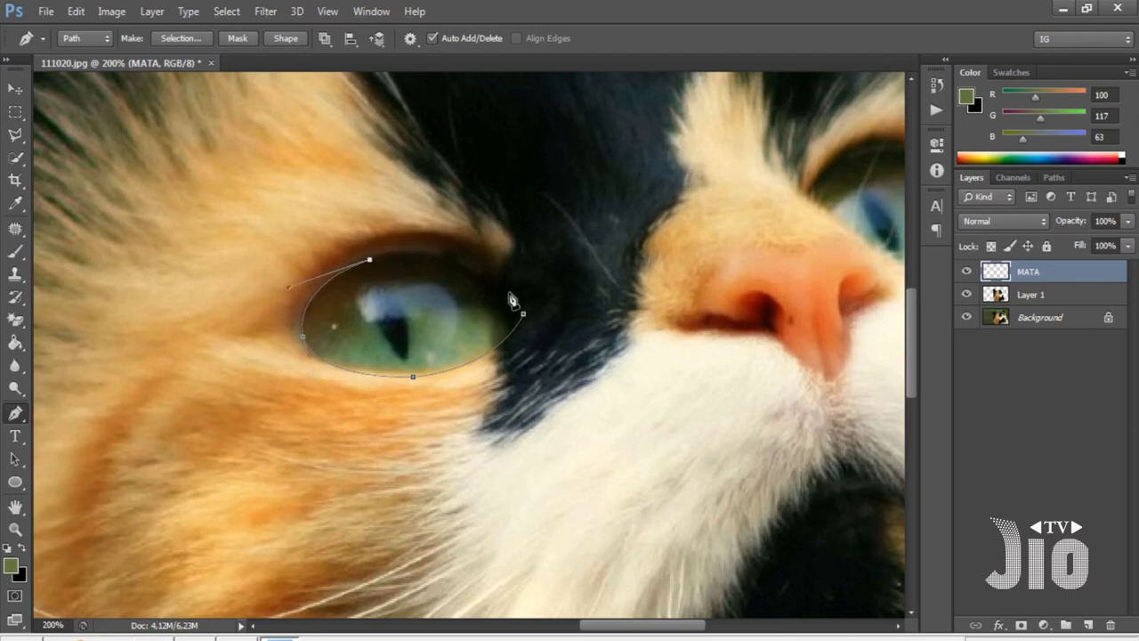
left_click_drag(483, 276, 522, 321)
left_click(484, 276, "alt")
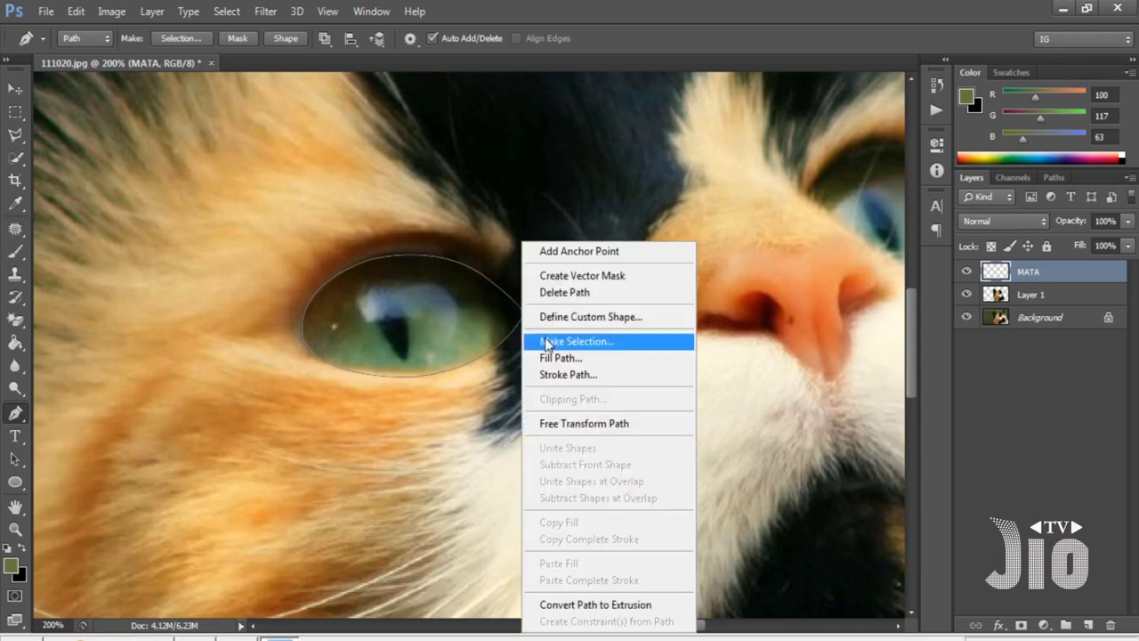
left_click(552, 341)
left_click(658, 187)
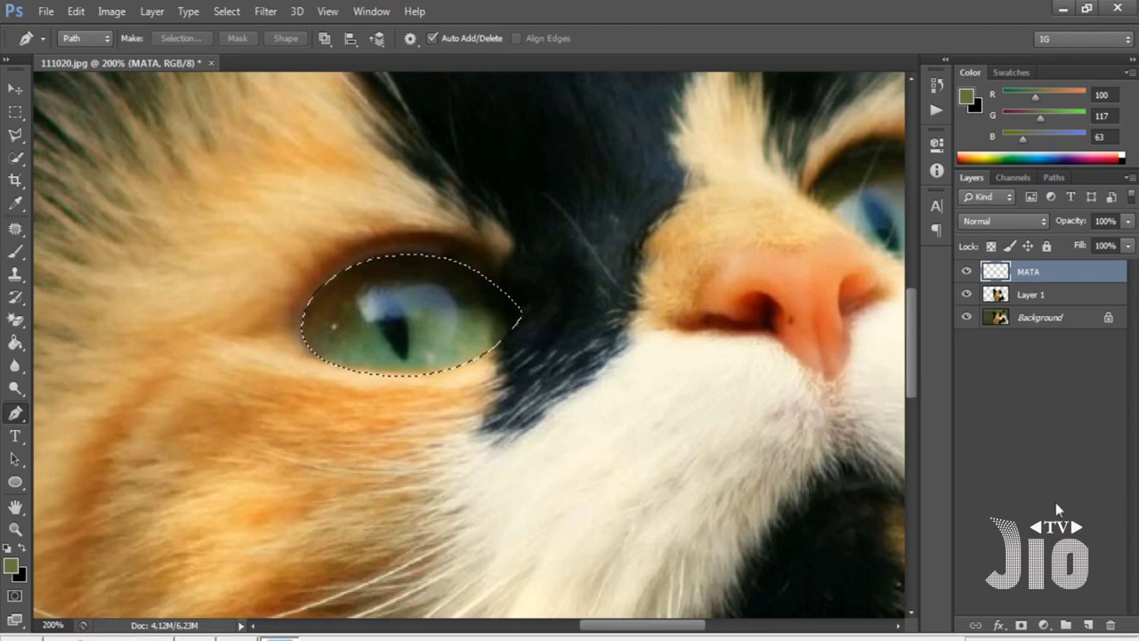
Paint the eye selection with green, brown and near-black sampled from the eye using the Soft Round Pressure Size brush, and deselect.
left_click(16, 252)
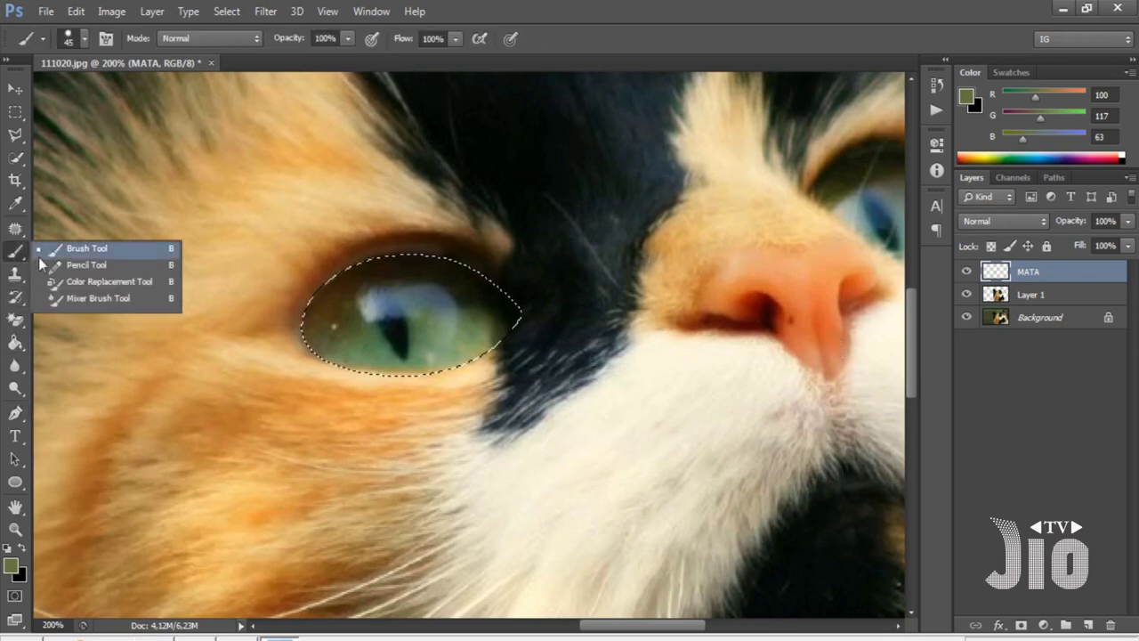
left_click(71, 249)
left_click(81, 37)
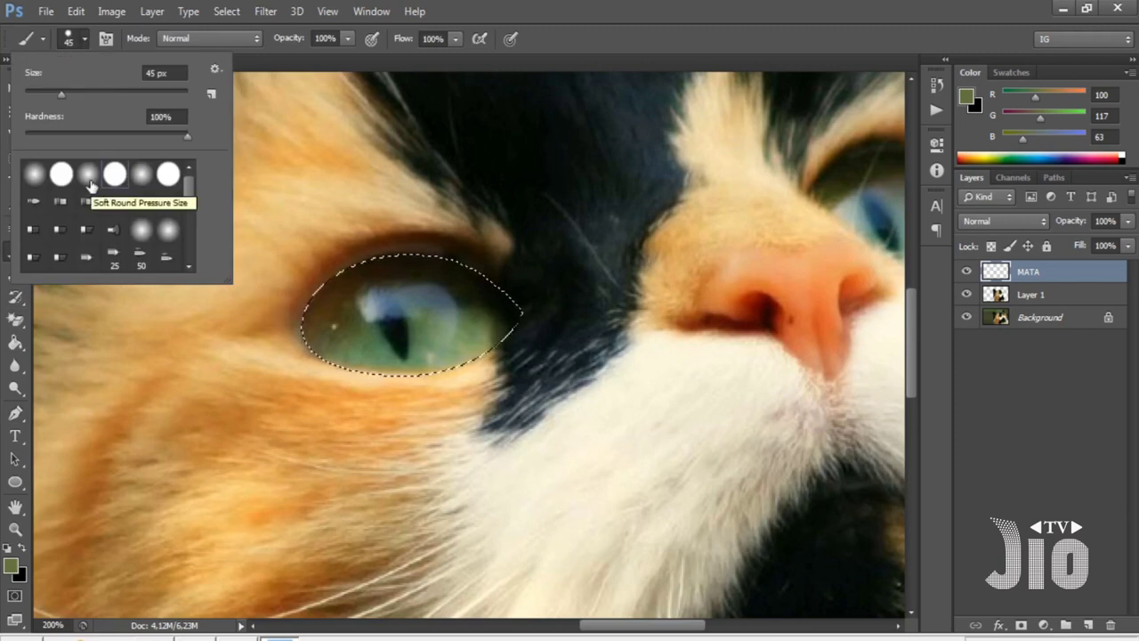
left_click(89, 182)
left_click(753, 38)
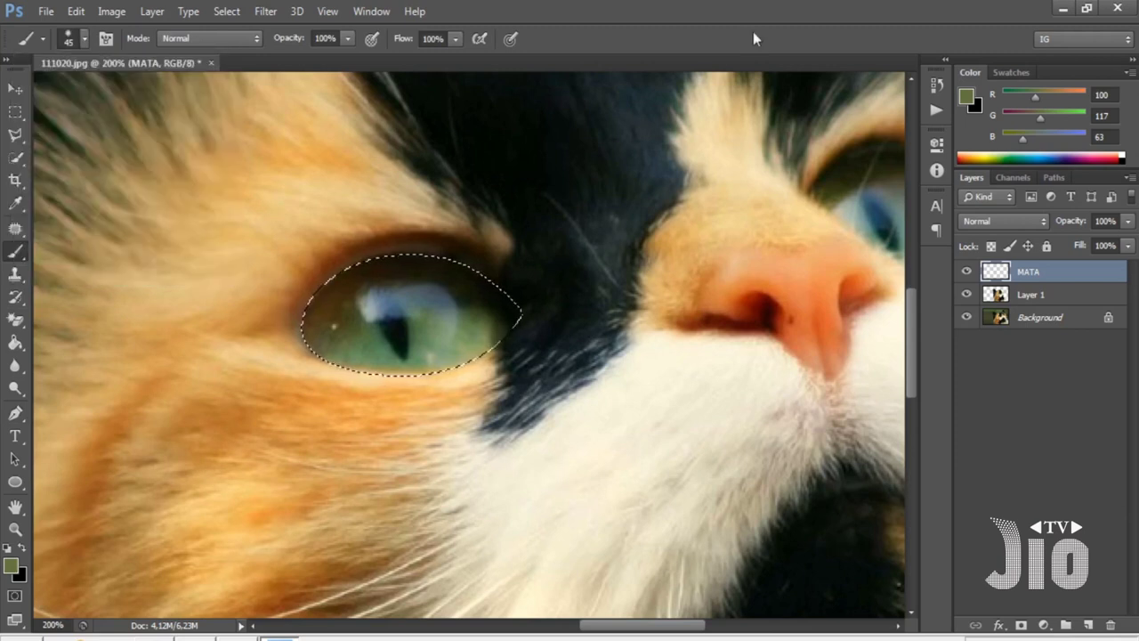
left_click(389, 356, "alt")
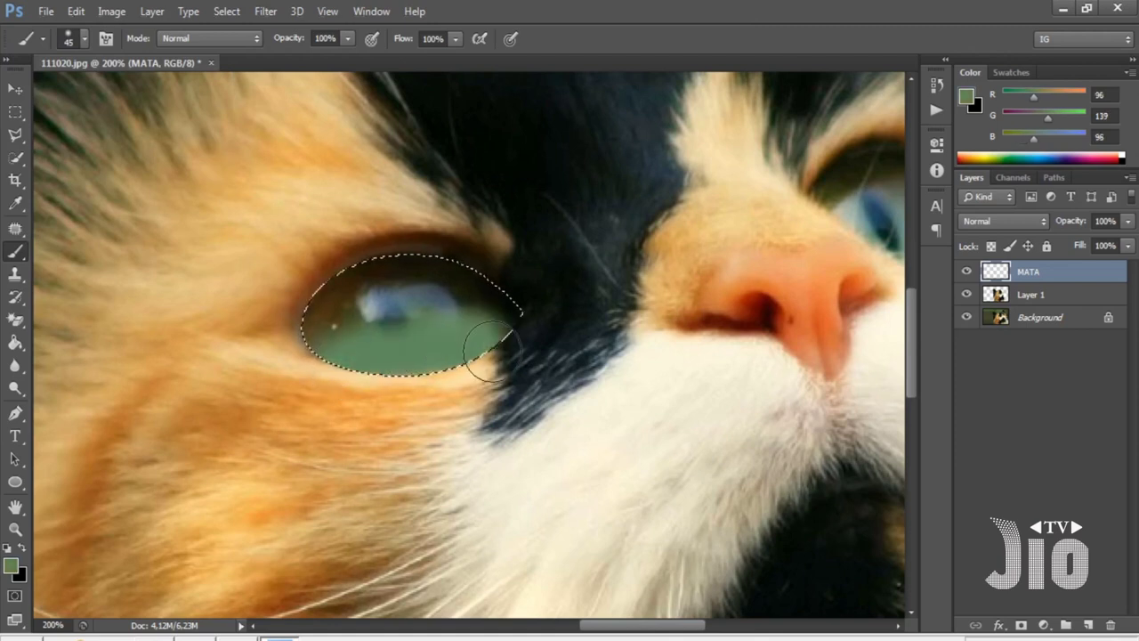
left_click(327, 304, "alt")
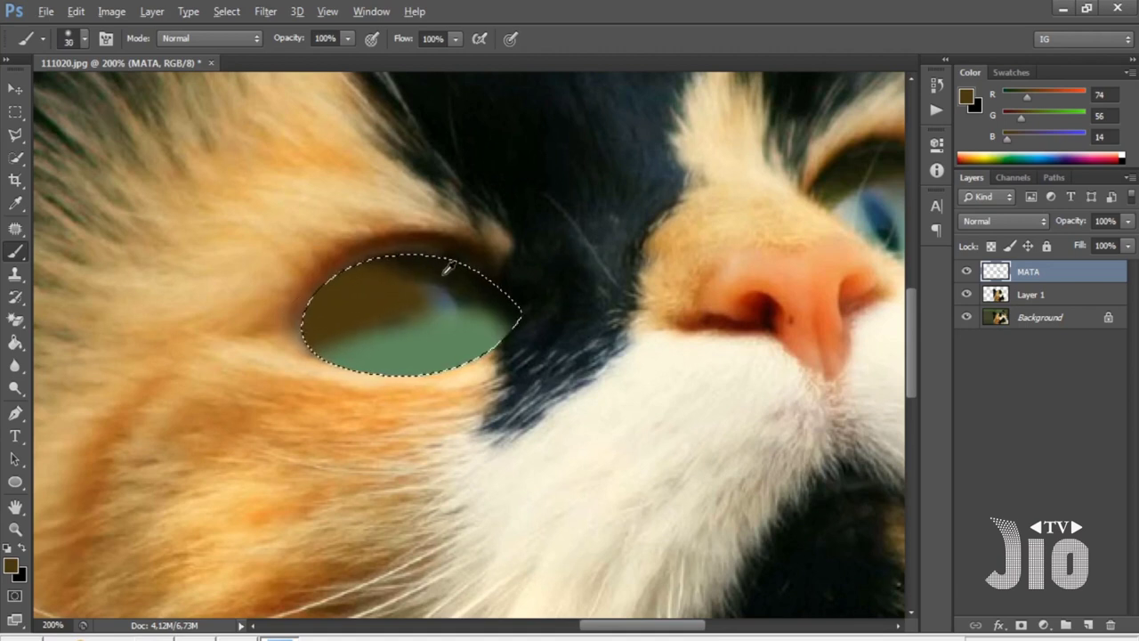
left_click(461, 271, "alt")
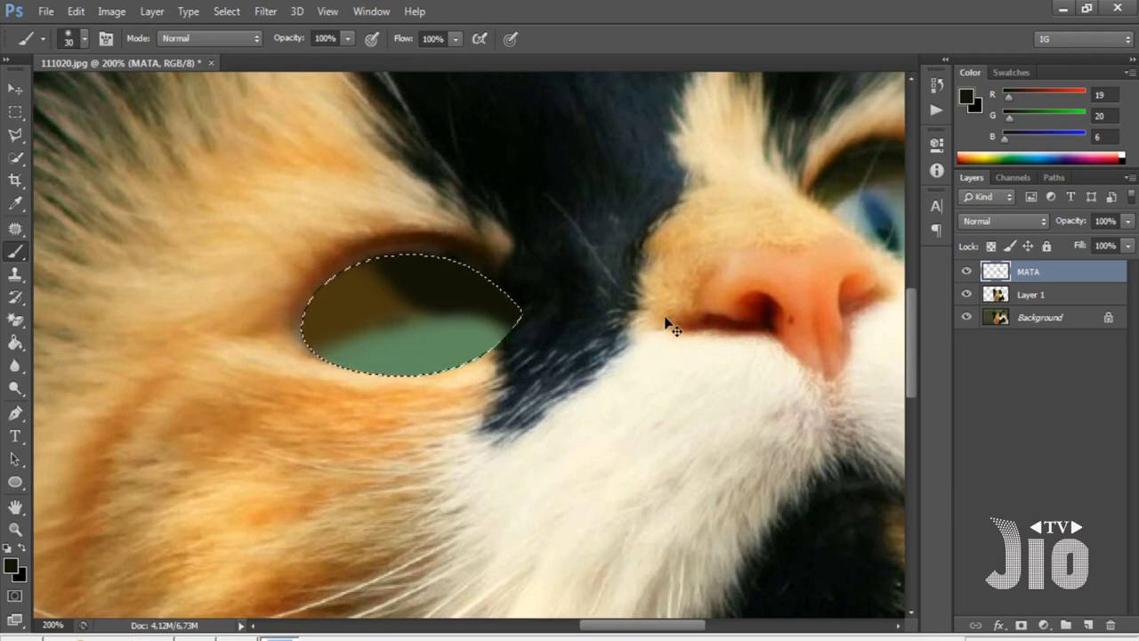
key("ctrl+d")
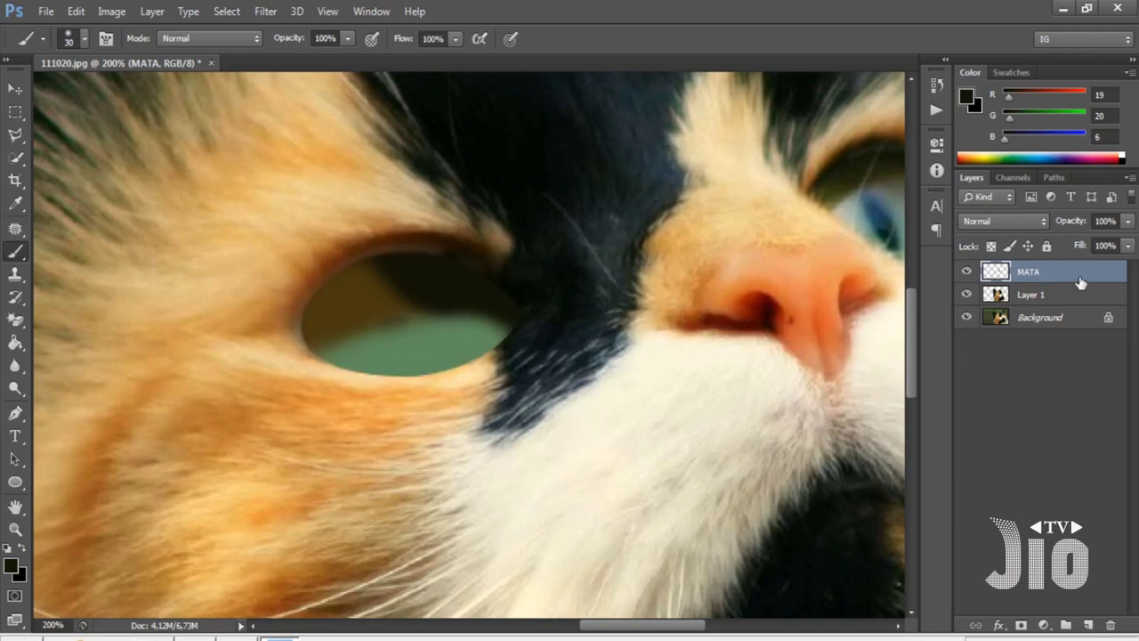
Duplicate the MATA layer, apply a 7.4-pixel Gaussian Blur to the copy, and trim it to the MATA layer's outline.
key("ctrl+j")
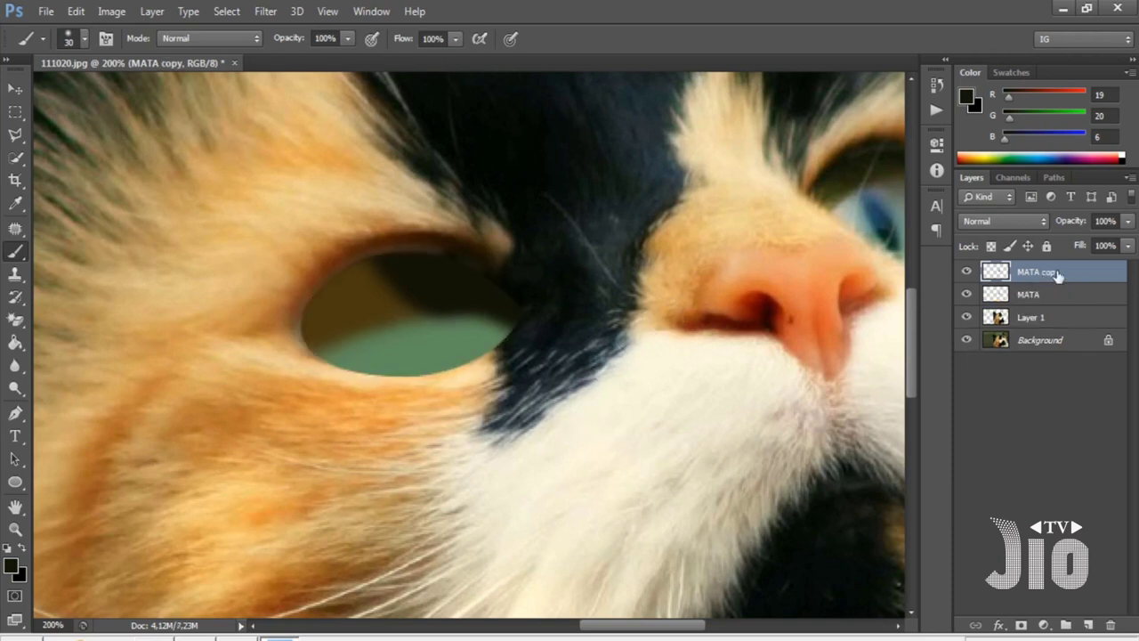
left_click(261, 17)
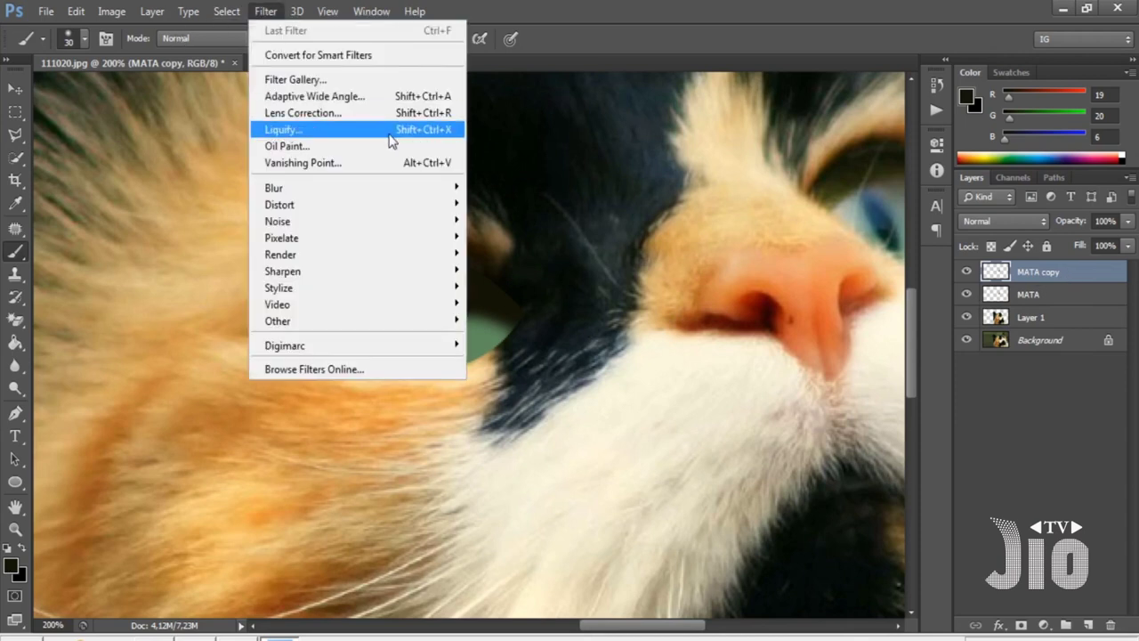
mouse_move(425, 189)
left_click(509, 312)
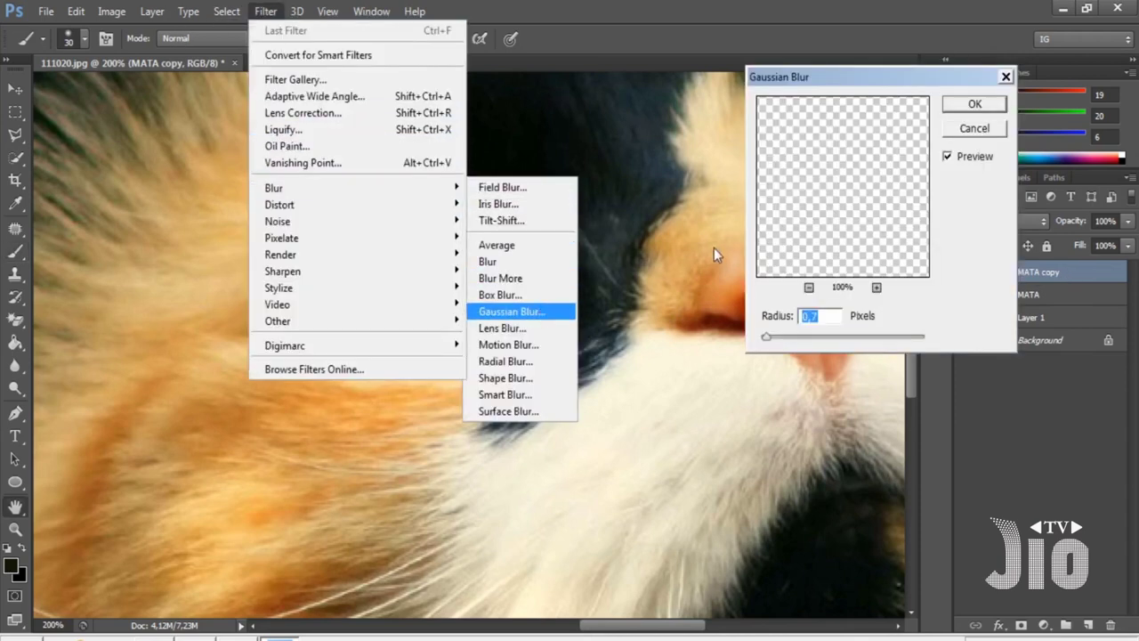
left_click_drag(782, 339, 801, 339)
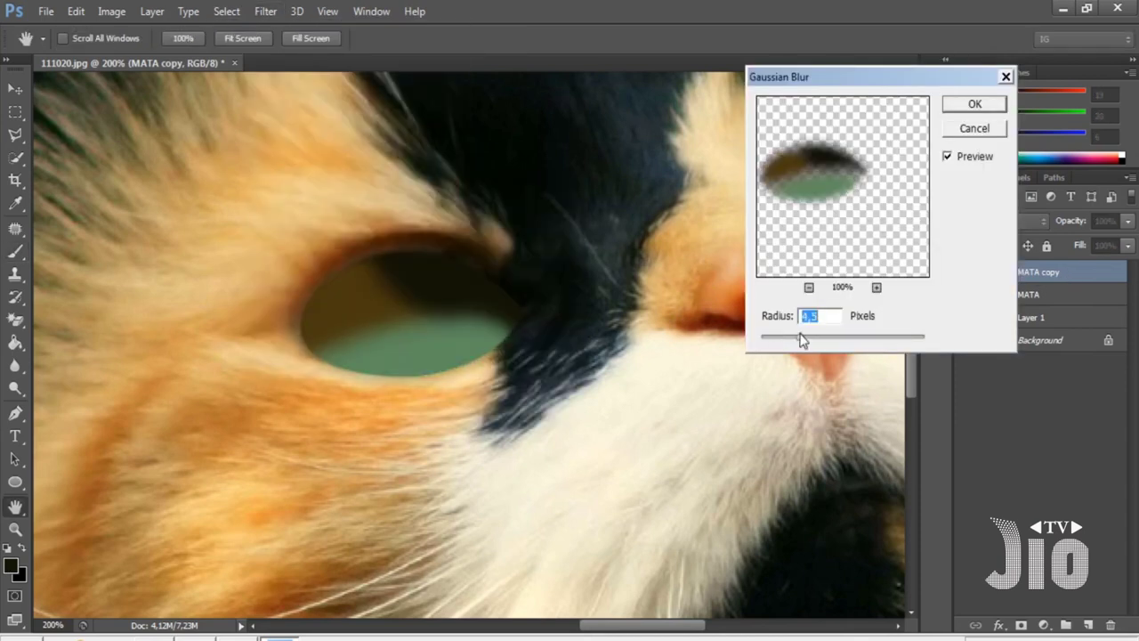
left_click(815, 339)
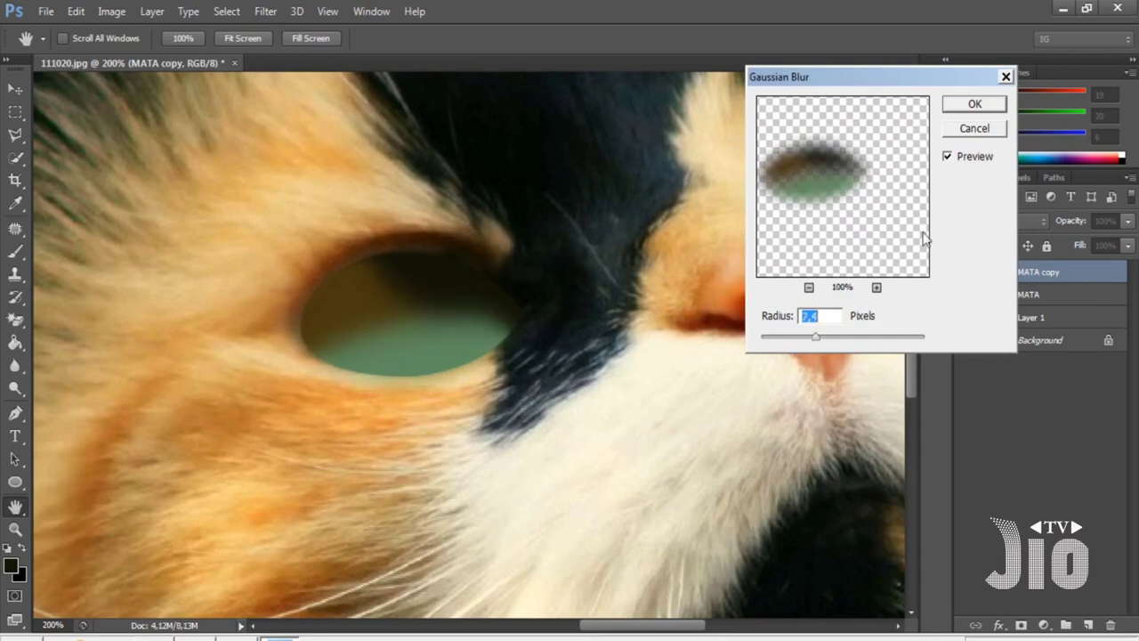
left_click(975, 105)
key("b")
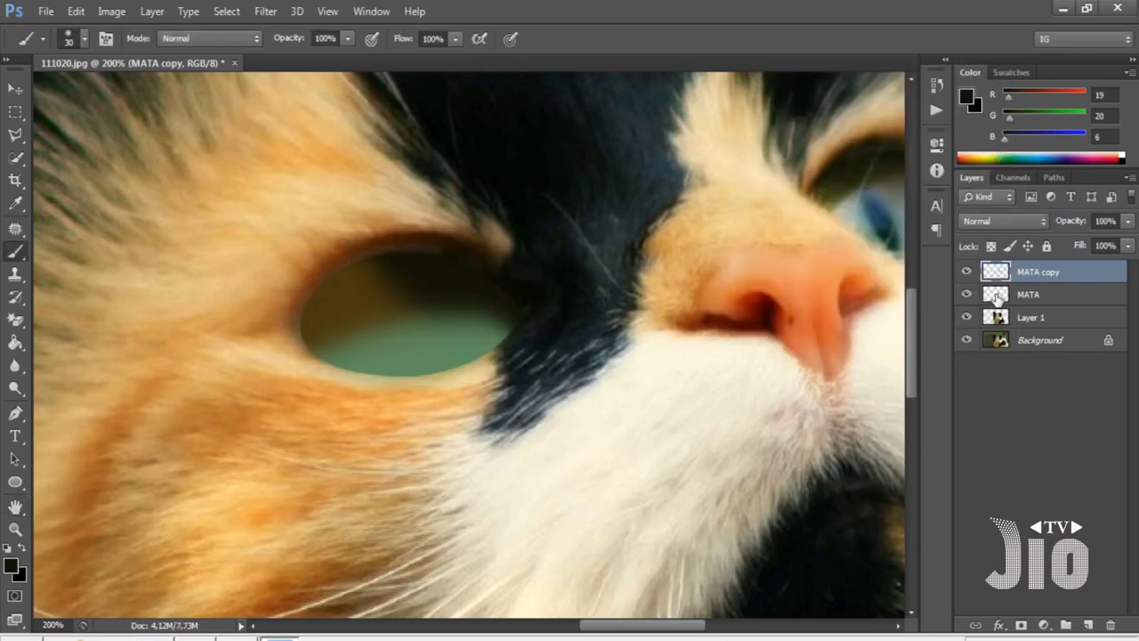
left_click(997, 299, "ctrl")
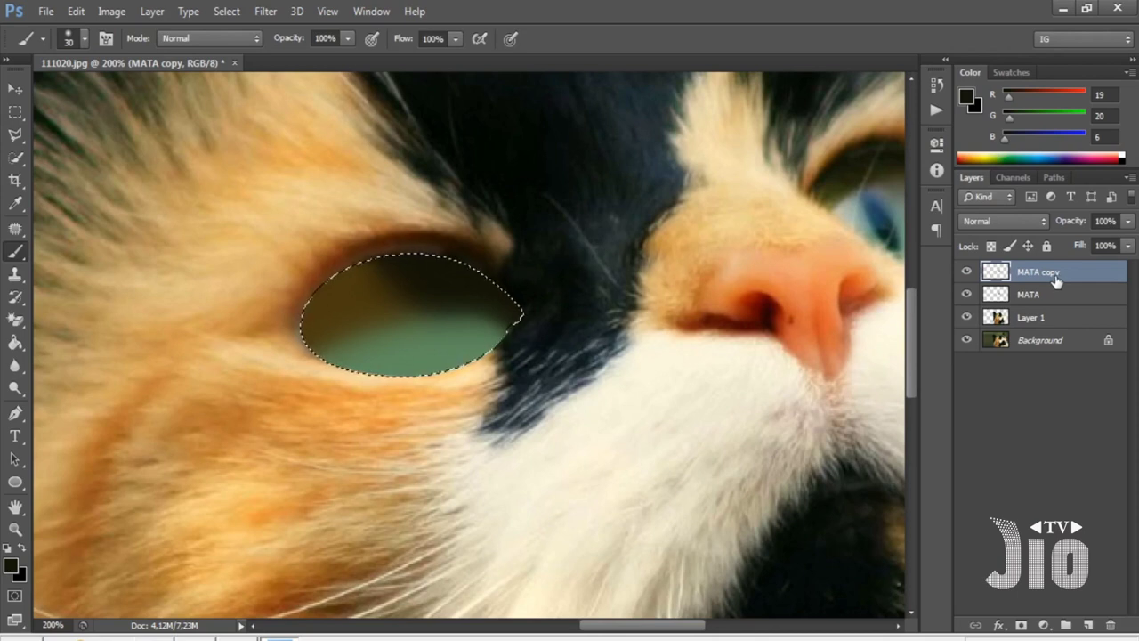
key("ctrl+d")
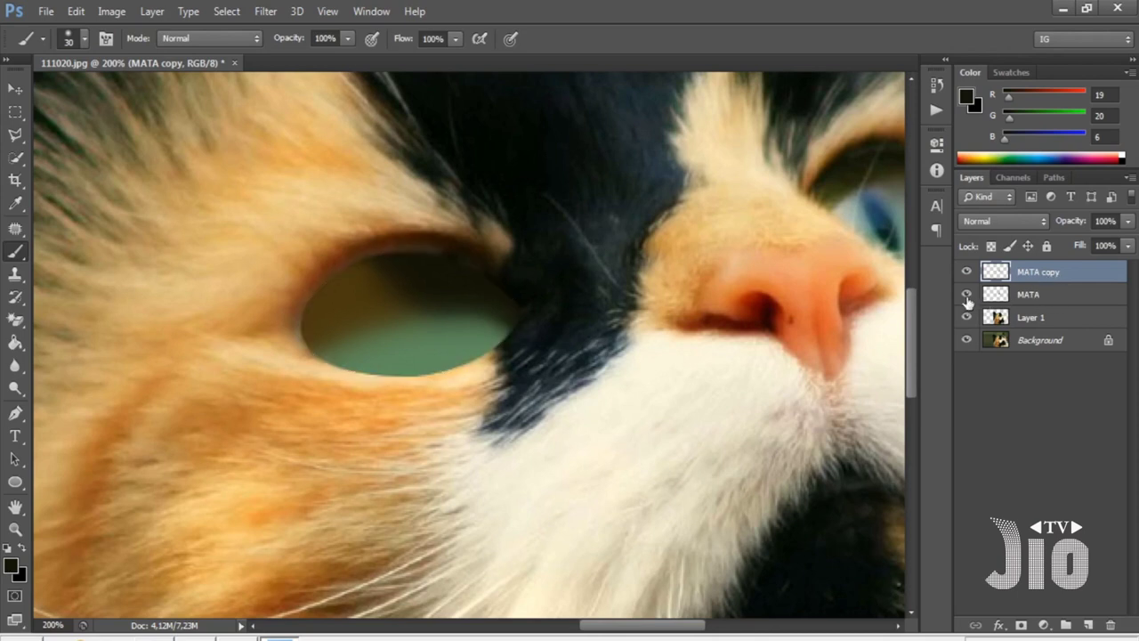
Add a new empty layer and place it directly below the MATA layer.
left_click(1041, 303, "shift")
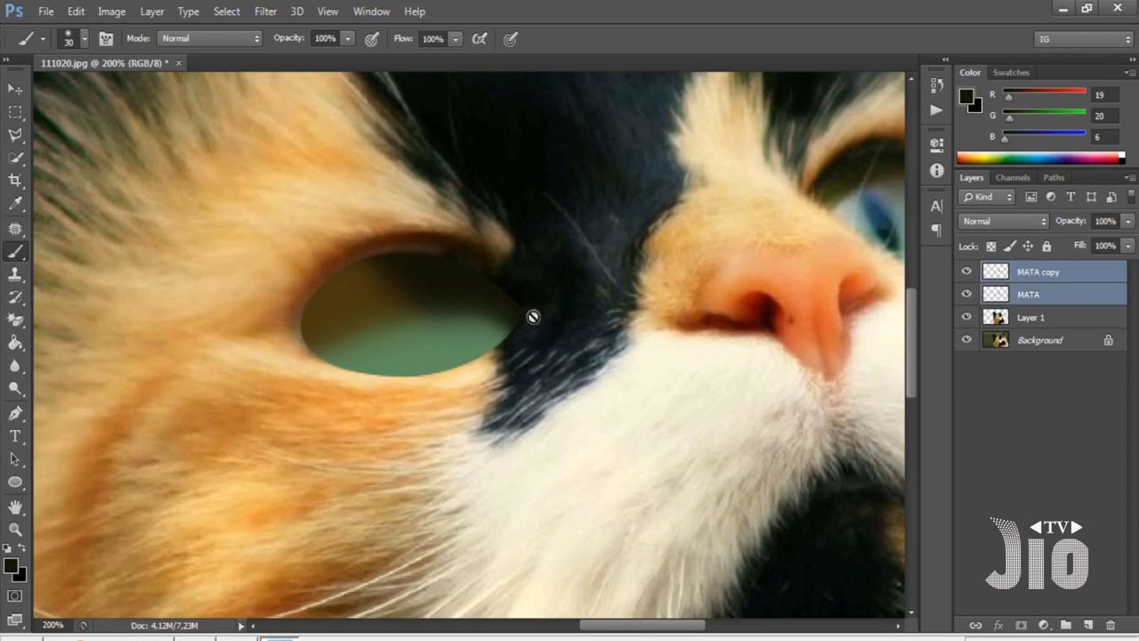
left_click(1091, 623)
left_click_drag(1054, 283, 1053, 320)
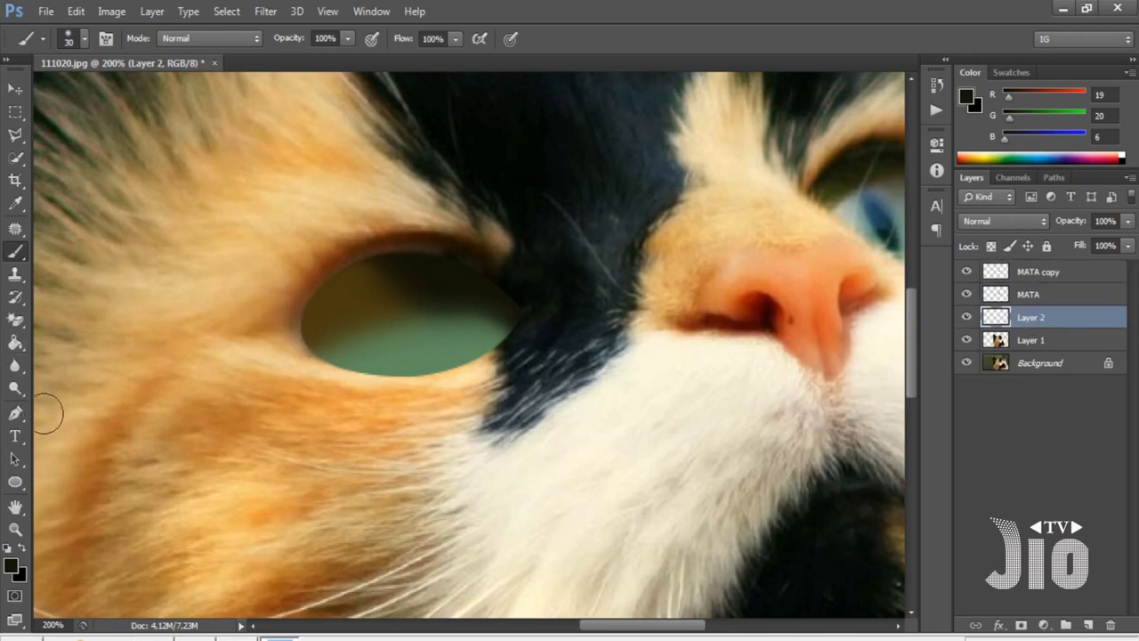
Trace a closed Pen path around the outer rim of the upper eyelid, closing it across the painted eye.
left_click(15, 413)
left_click(303, 353)
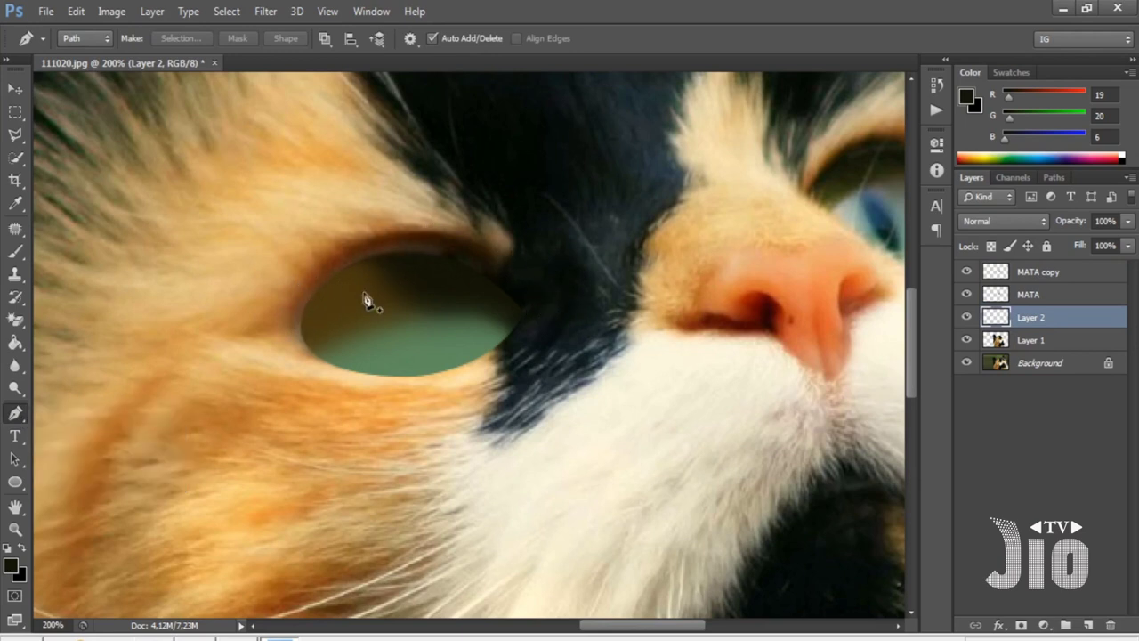
left_click(317, 357)
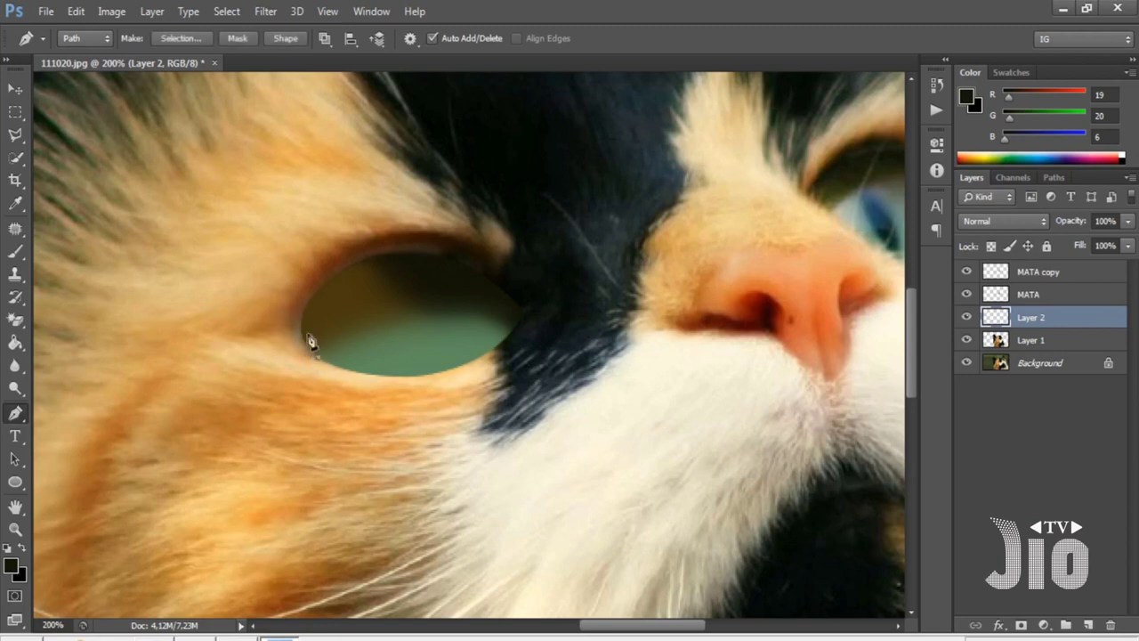
left_click_drag(303, 285, 329, 230)
left_click(304, 285, "alt")
left_click_drag(394, 229, 474, 210)
left_click(395, 231, "alt")
left_click_drag(505, 260, 505, 322)
left_click(508, 262, "alt")
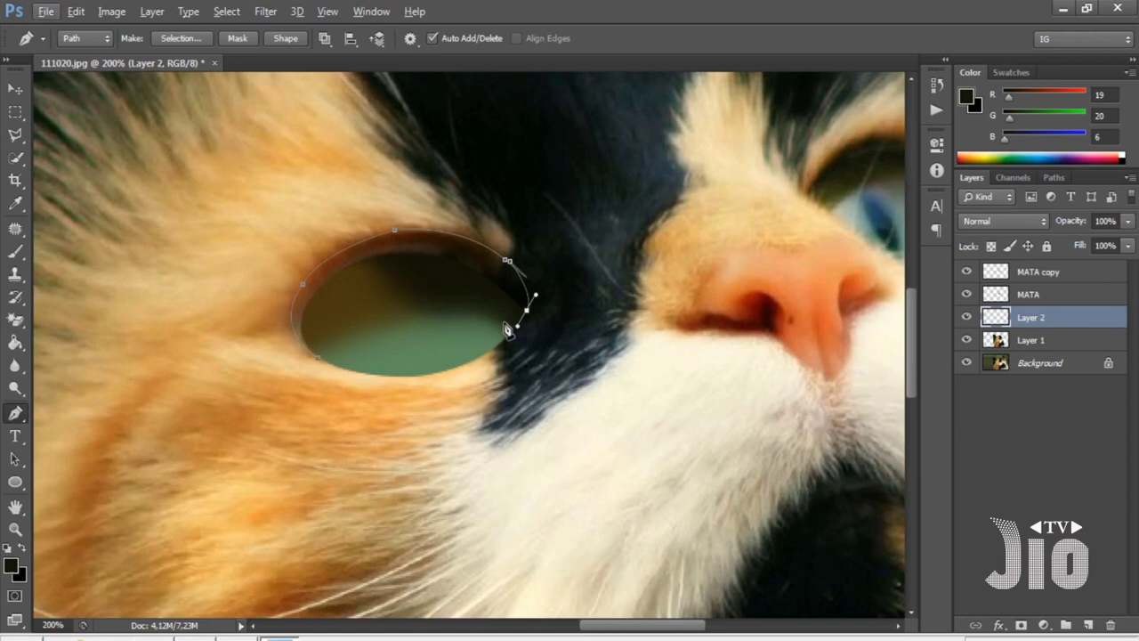
left_click(362, 333)
left_click(319, 358)
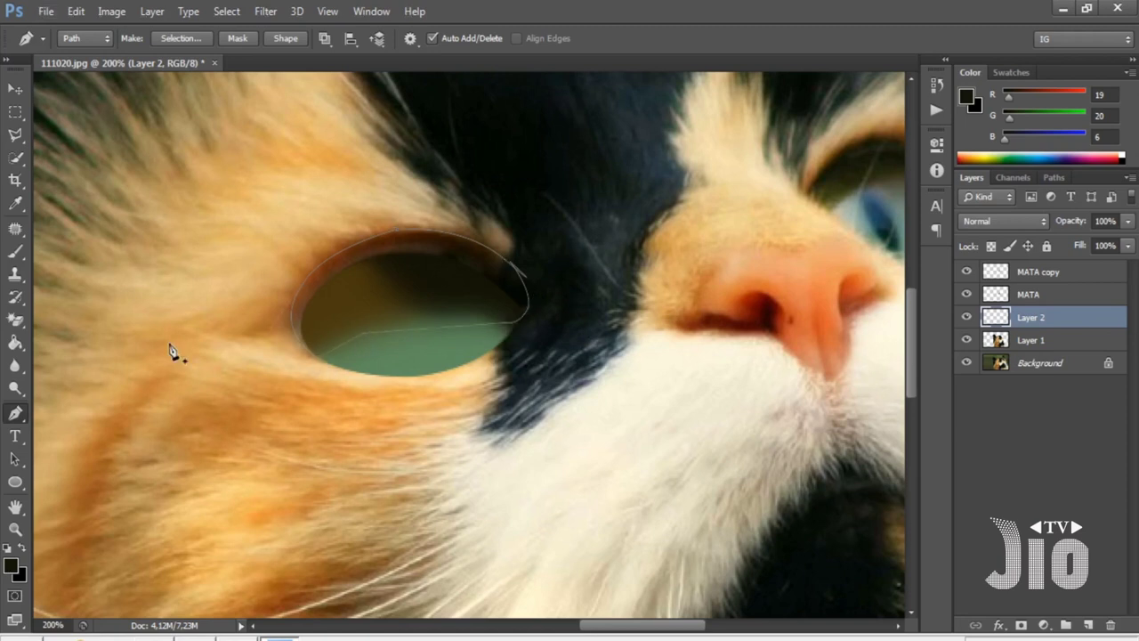
Convert the eyelid path to a new anti-aliased selection with a 0-pixel feather radius.
right_click(428, 233)
left_click(472, 328)
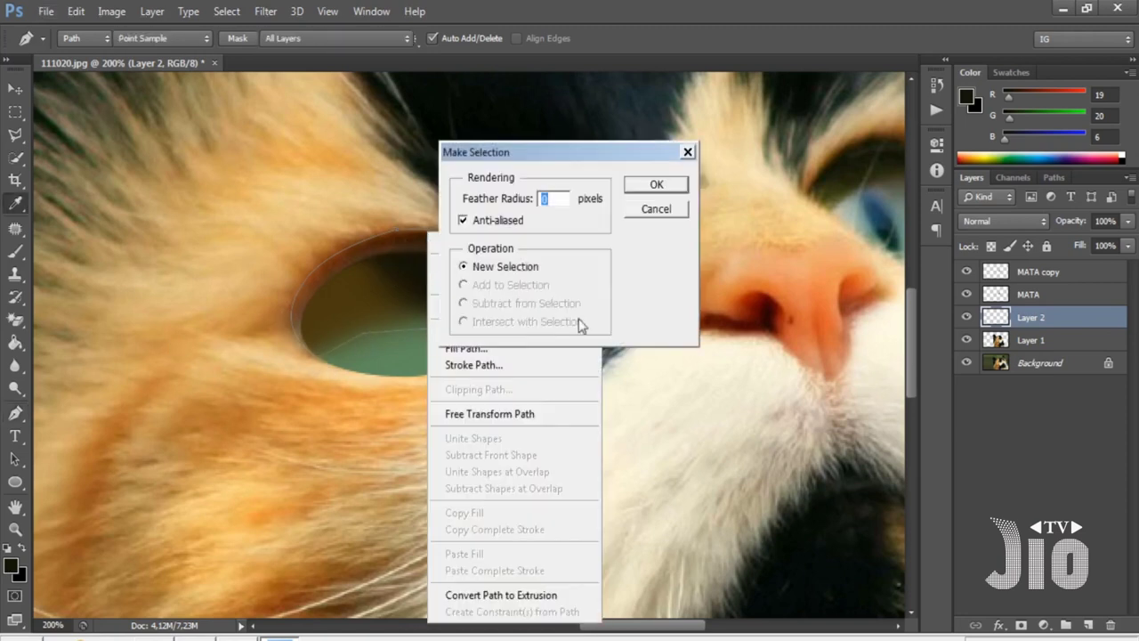
left_click(656, 183)
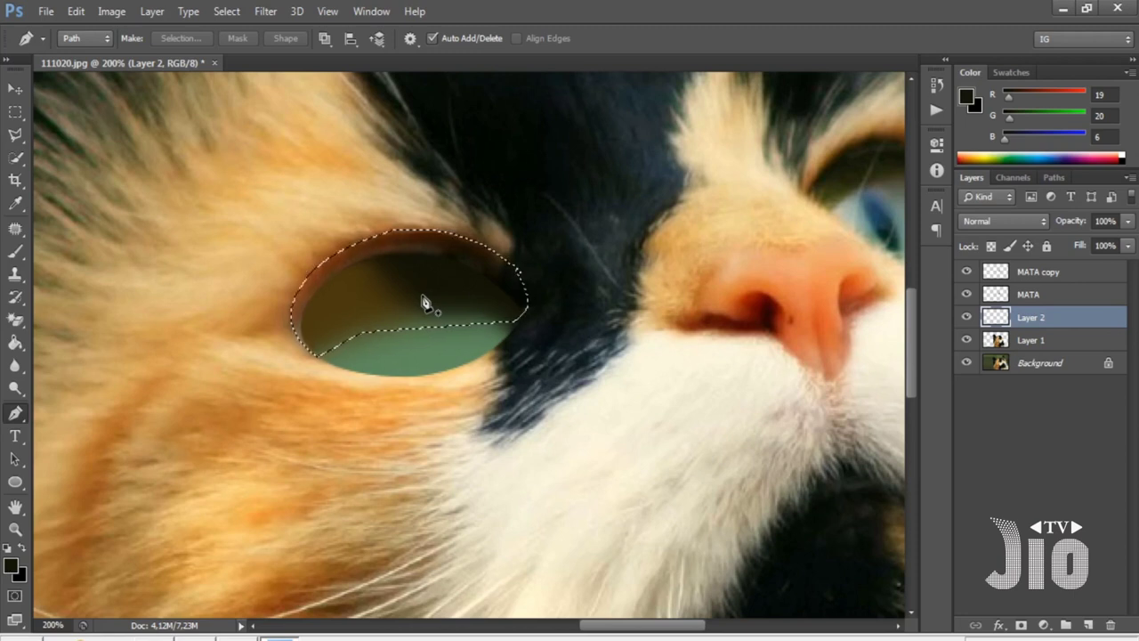
Paint the eyelid rim inside the selection in dark grey (RGB 51, 50, 49) with the soft 30 px brush.
left_click(15, 252)
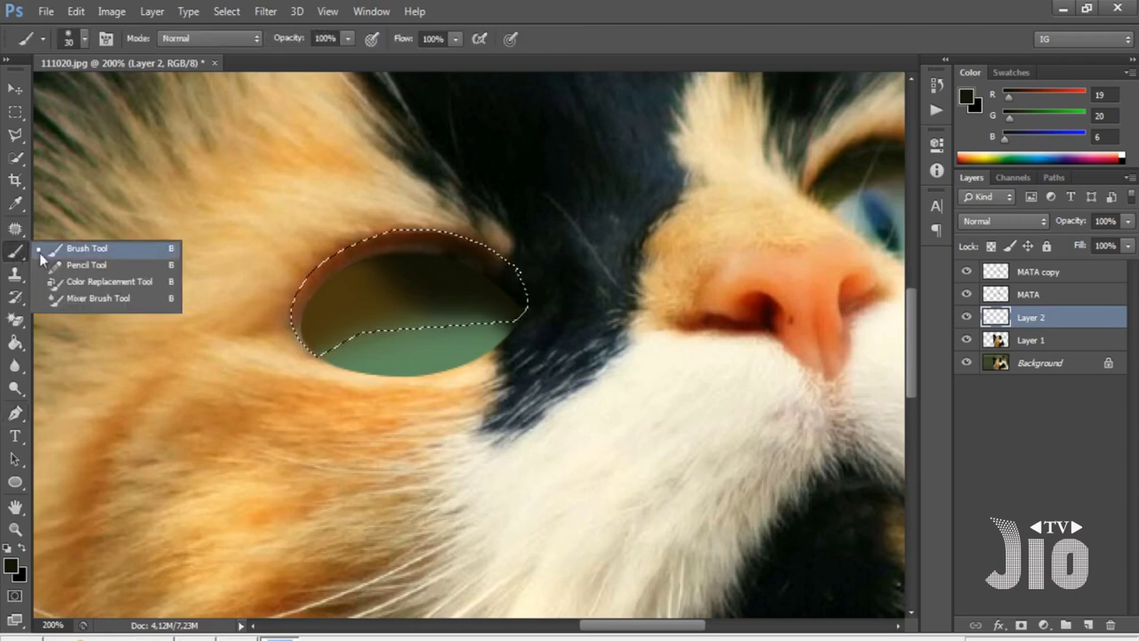
left_click(69, 253)
left_click(77, 44)
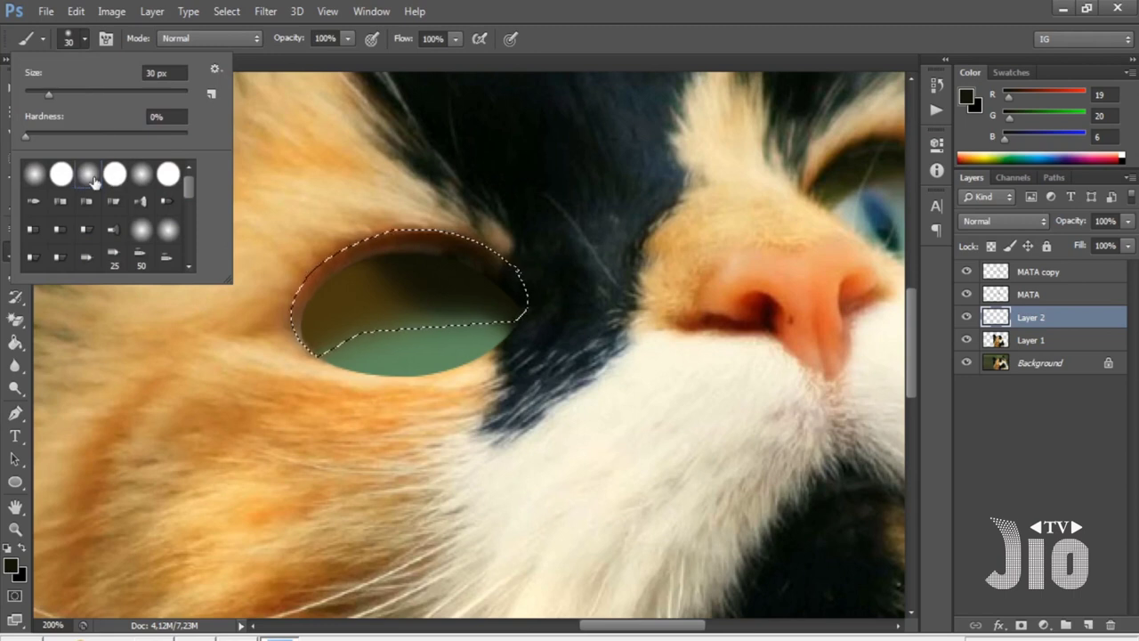
left_click(542, 32)
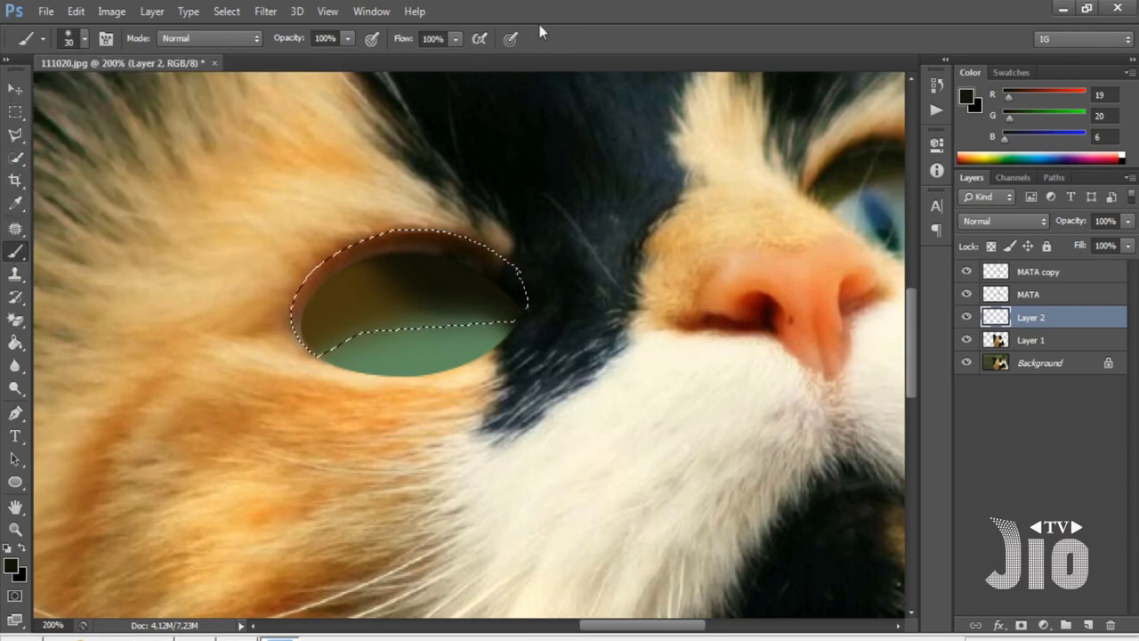
left_click(414, 228, "alt")
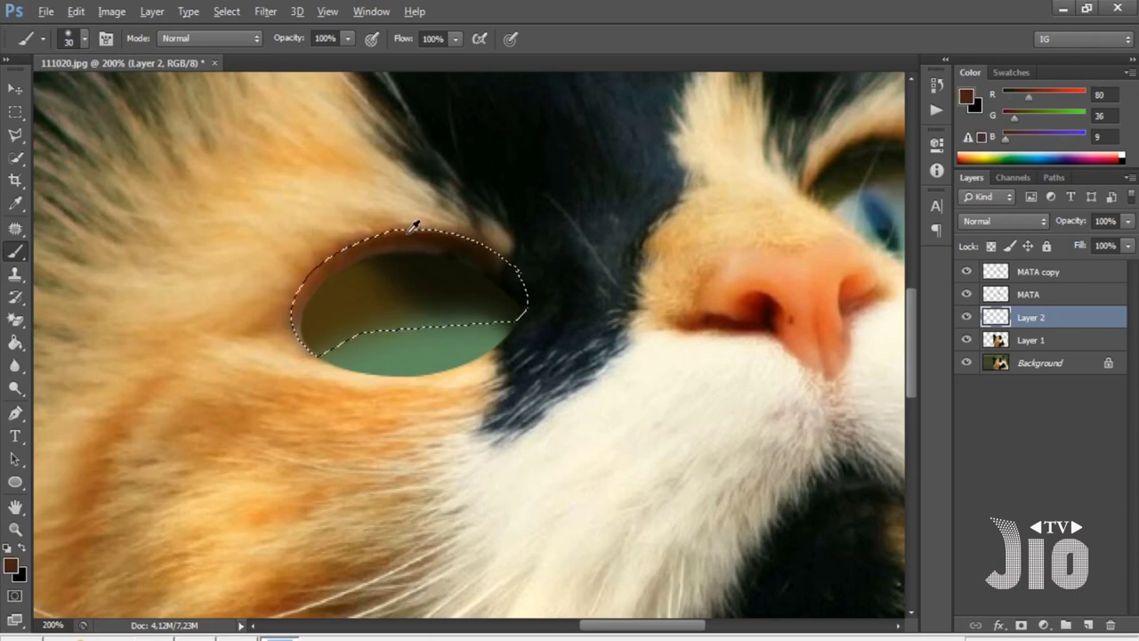
left_click(12, 565)
left_click(544, 285)
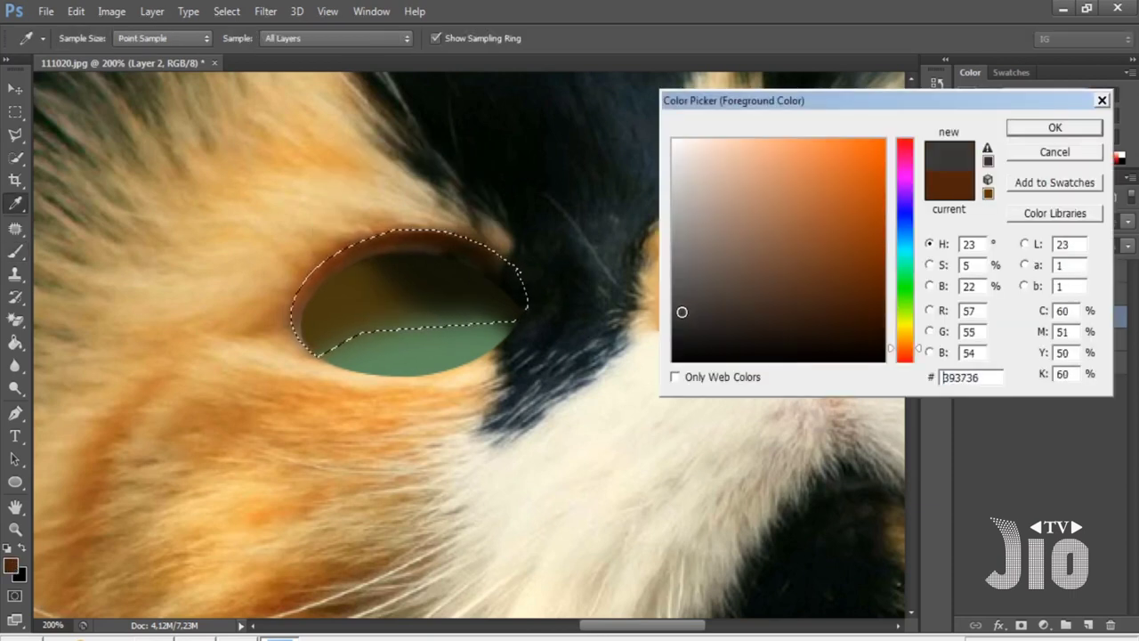
left_click(1055, 127)
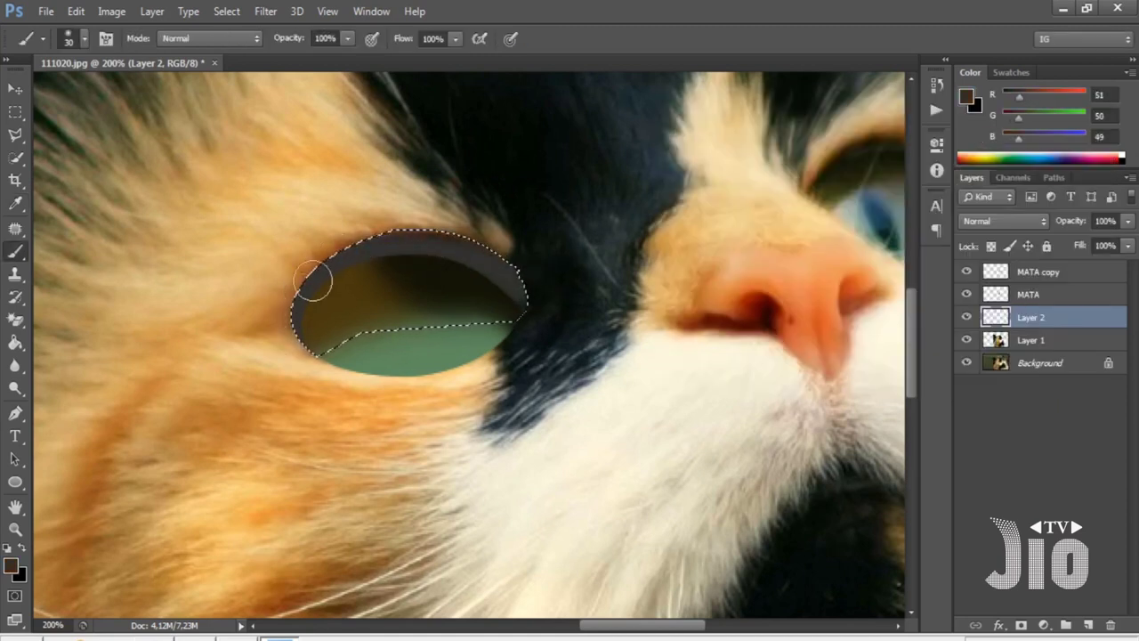
Repaint the eyelid rim in near-black #1e1d1d and deselect.
left_click(12, 565)
left_click(678, 335)
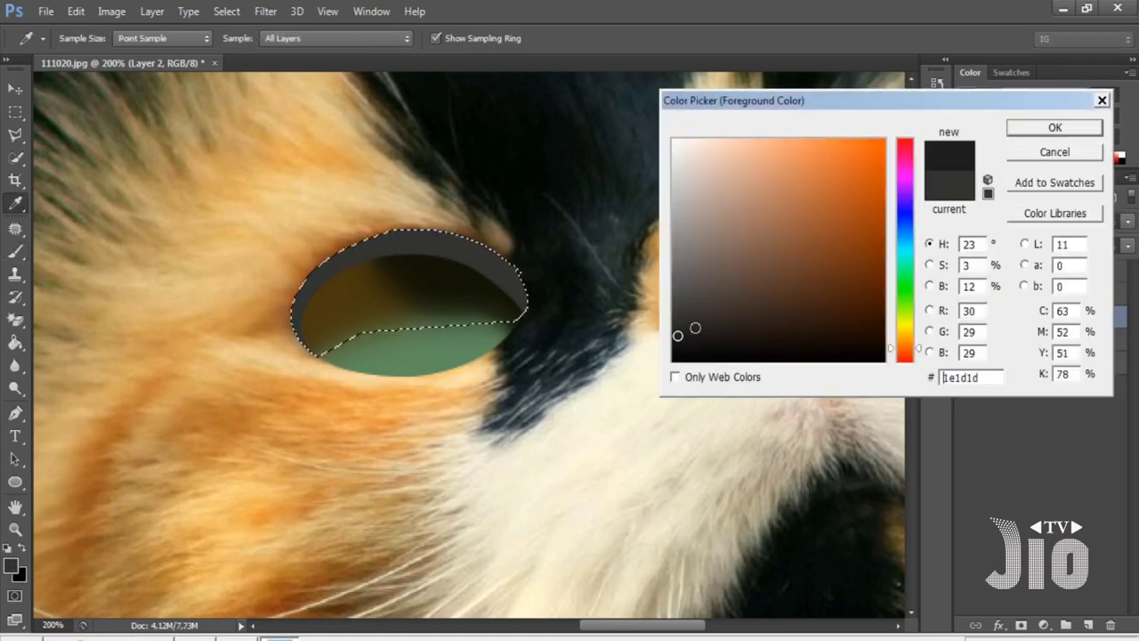
left_click(1054, 127)
mouse_move(534, 307)
left_mouse_down()
mouse_move(376, 242)
mouse_move(308, 313)
mouse_move(468, 253)
mouse_move(526, 293)
mouse_move(387, 229)
mouse_move(305, 284)
mouse_move(520, 303)
mouse_move(370, 231)
left_mouse_up()
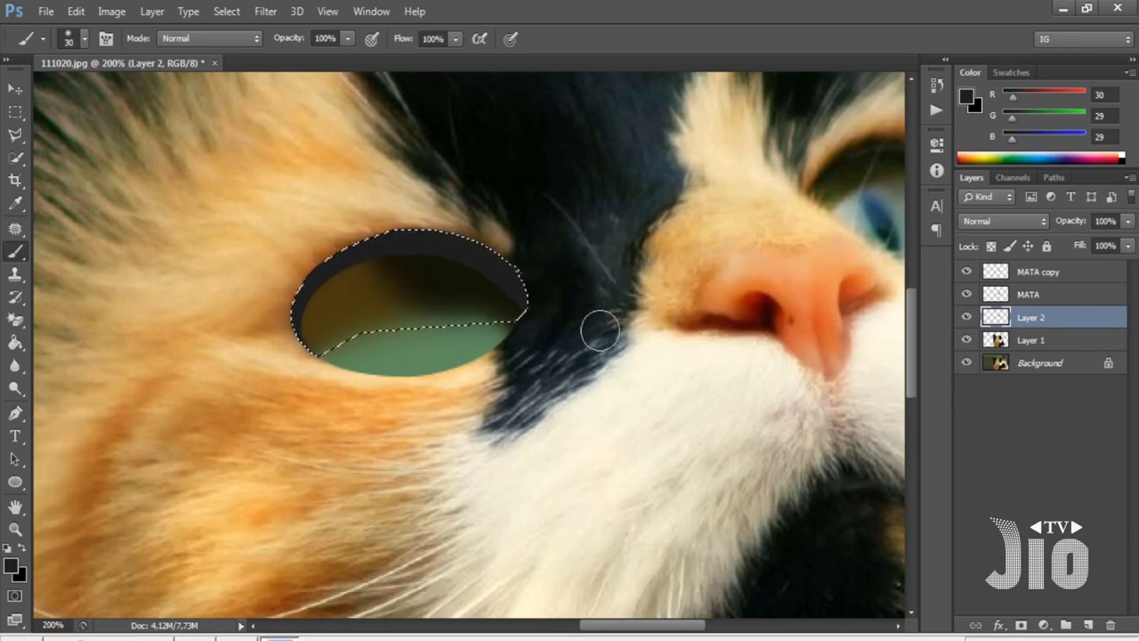
key("ctrl+d")
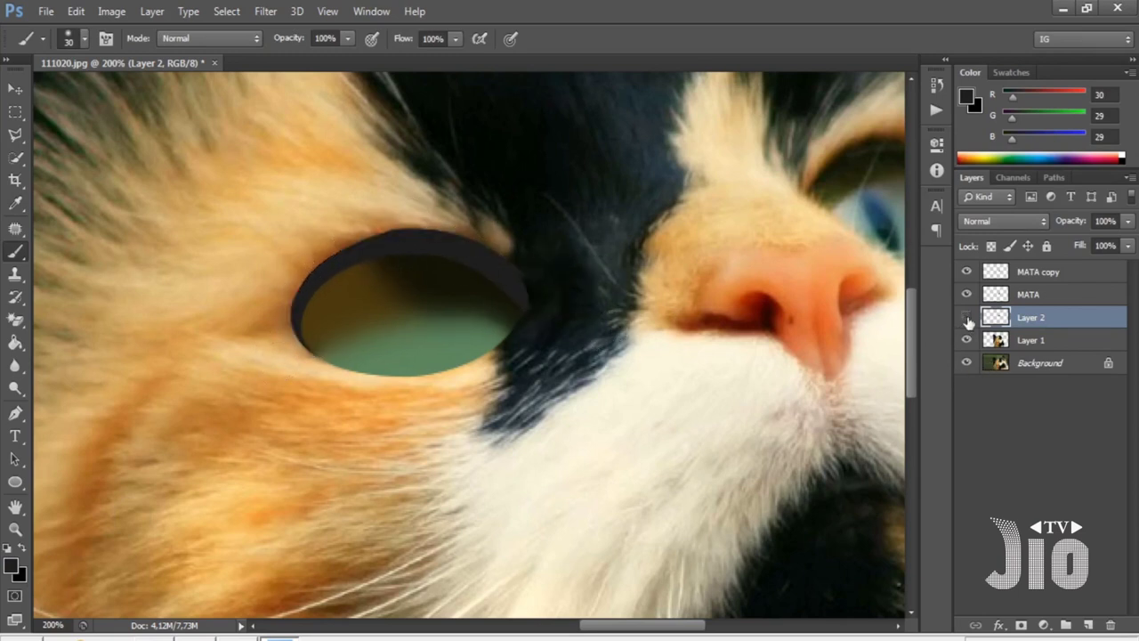
Hide the eyelid rim layer, Layer 2, and switch to the Pen tool.
left_click(967, 319)
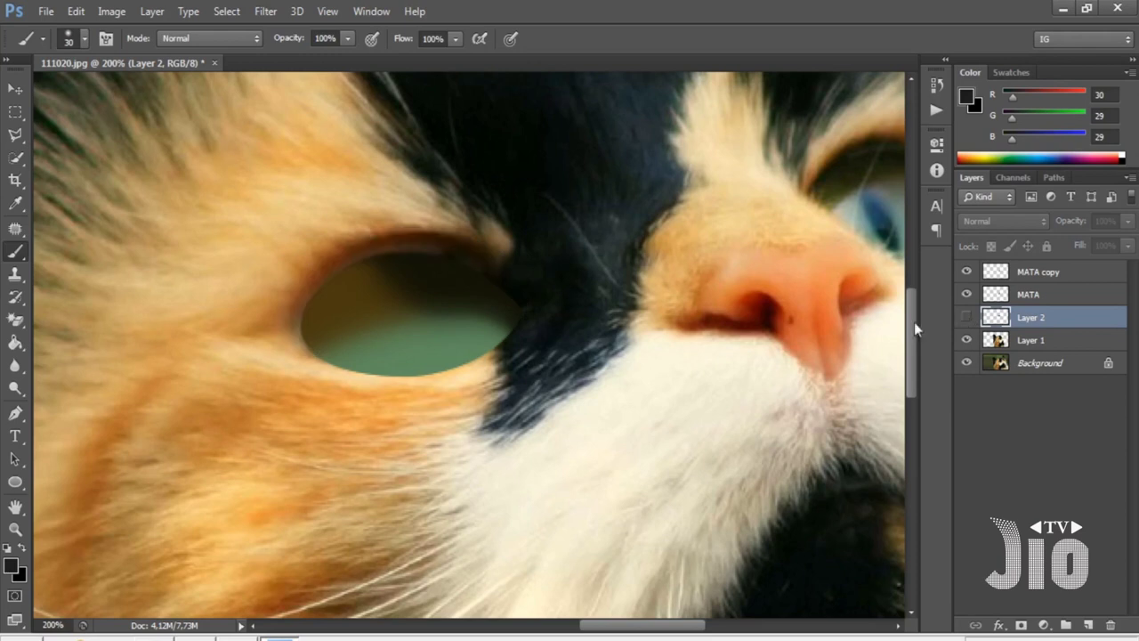
left_click(15, 134)
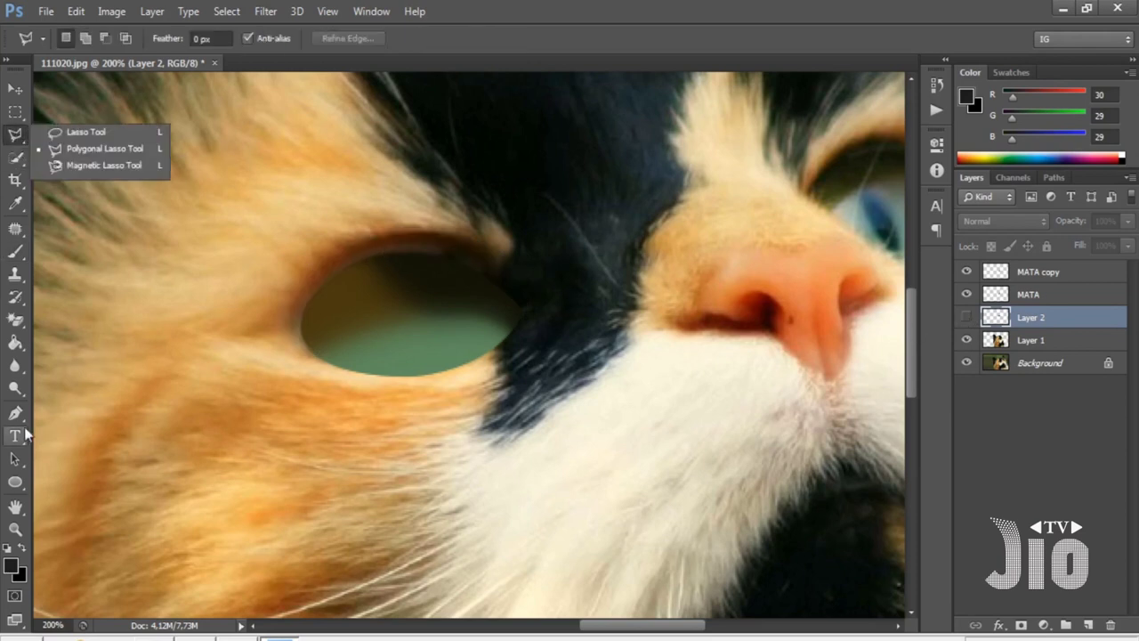
left_click(15, 413)
left_click(71, 414)
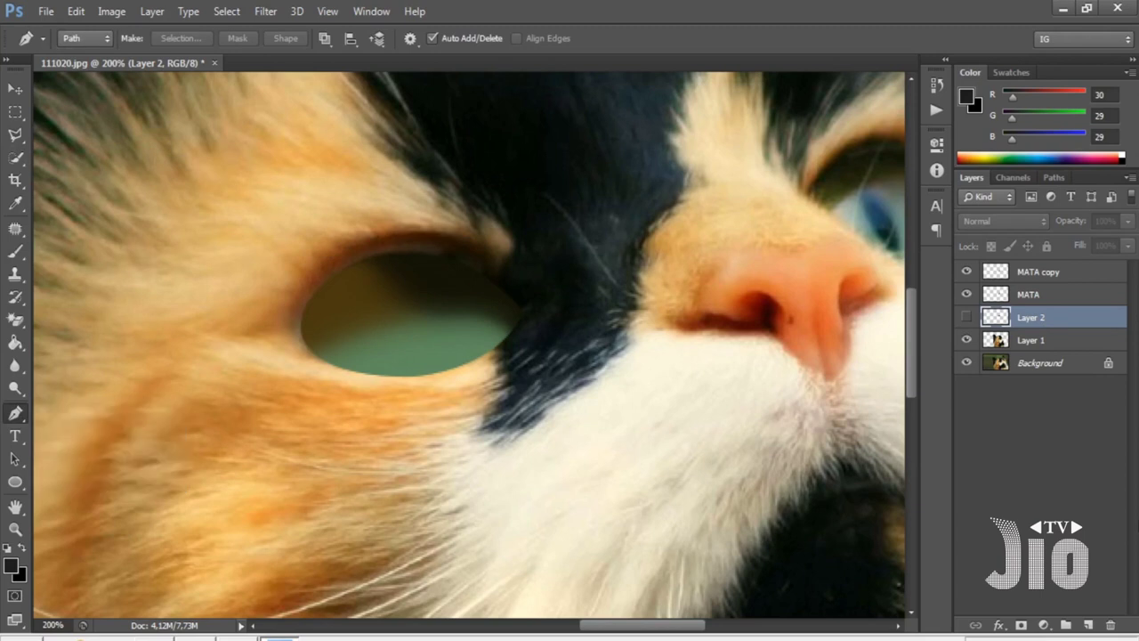
Add a new layer above the hidden eyelid rim layer, rename the rim layer as BAWAH 1 and show it again.
left_click(1088, 625)
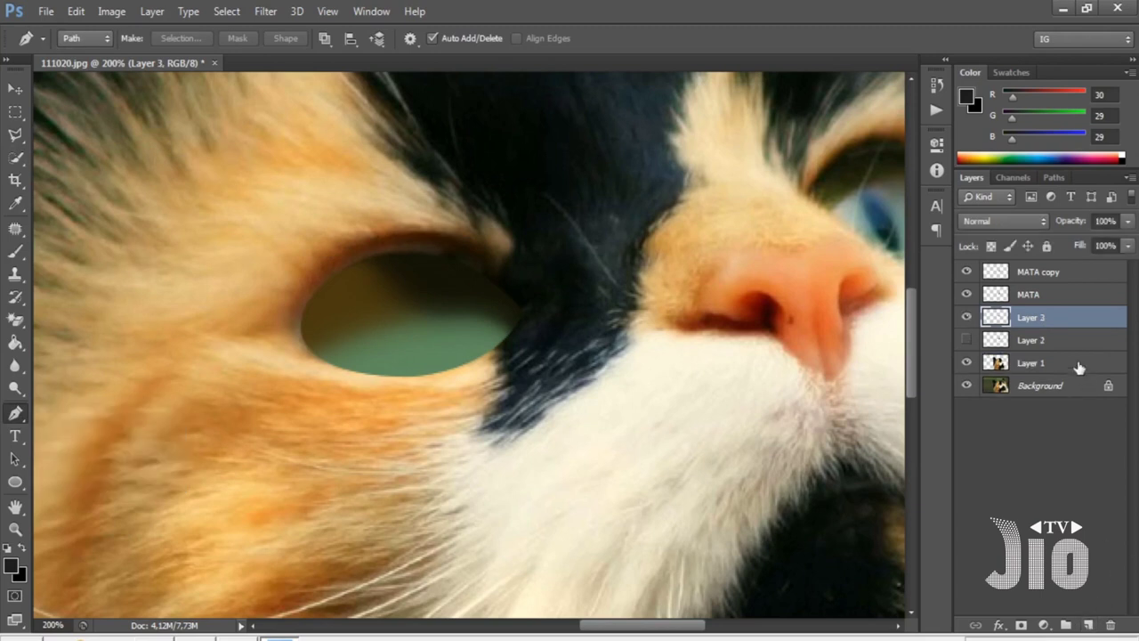
double_click(1033, 342)
type("BAW")
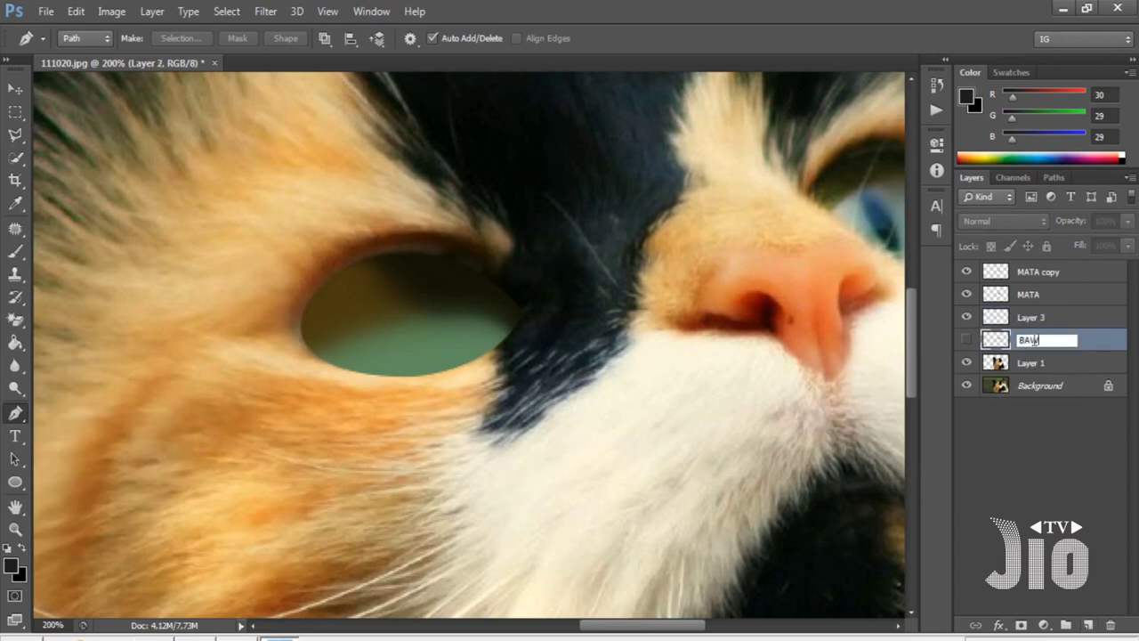
type("AH 1")
left_click(967, 340)
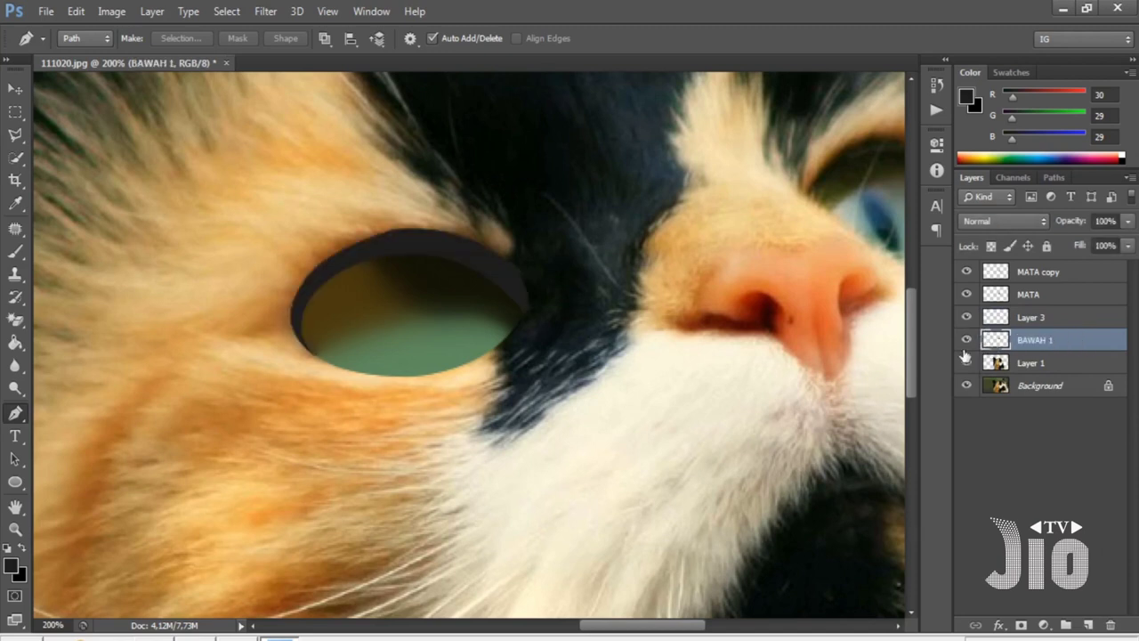
left_click(966, 339)
left_click(967, 339)
Rename the new empty layer, Layer 3, as BAWAH 2.
double_click(1033, 318)
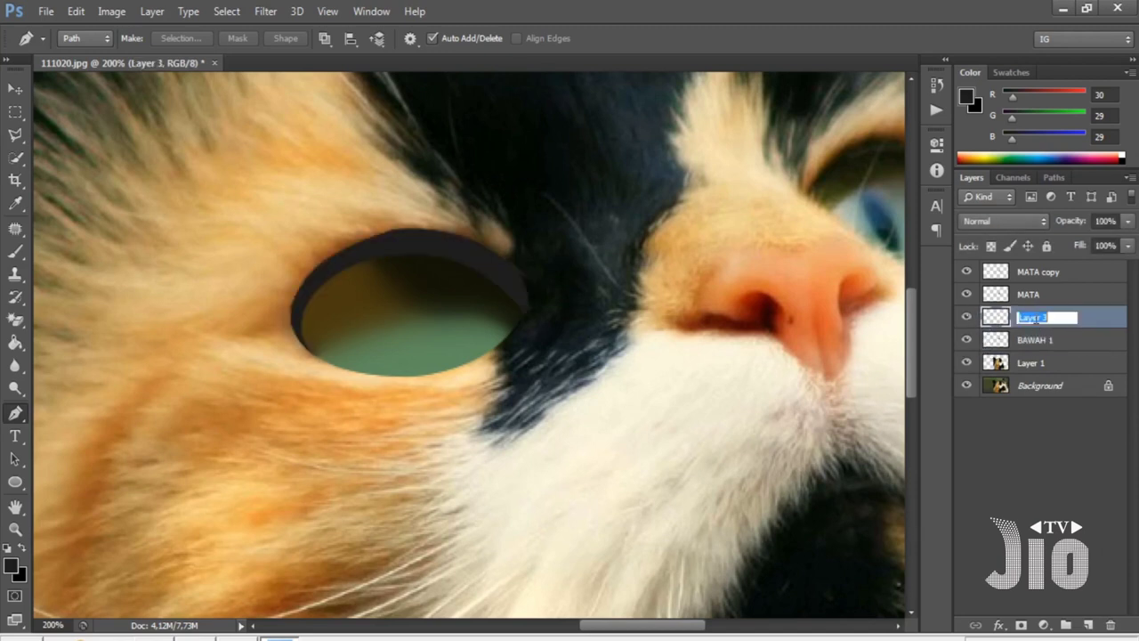
type("BAWAH 2")
key("Return")
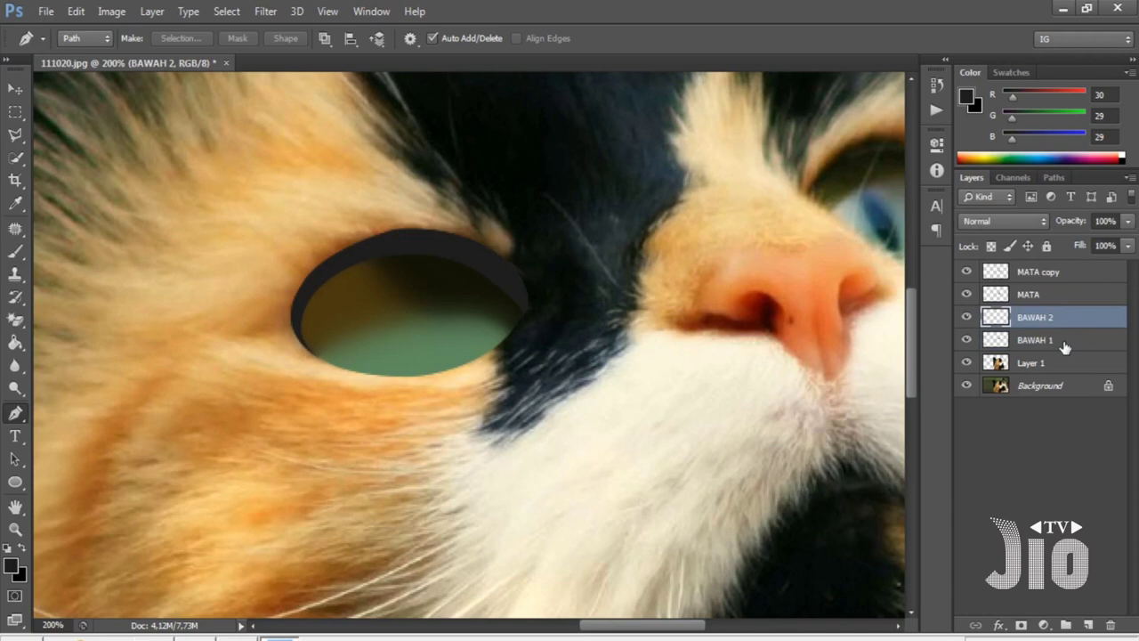
Draw a closed Pen path following the upper eye edge just inside the dark rim, from the outer to the inner eye corner and back.
left_click(317, 358)
key("ctrl+plus")
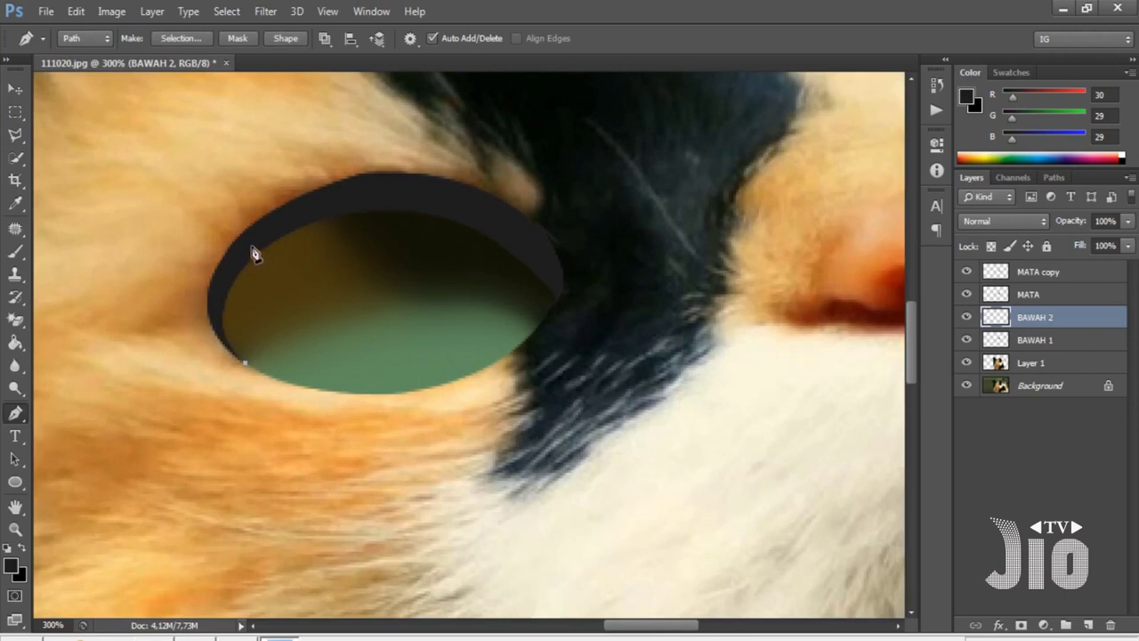
left_click_drag(252, 247, 326, 184)
left_click(254, 248, "alt")
left_click_drag(386, 198, 459, 198)
left_click(386, 198, "alt")
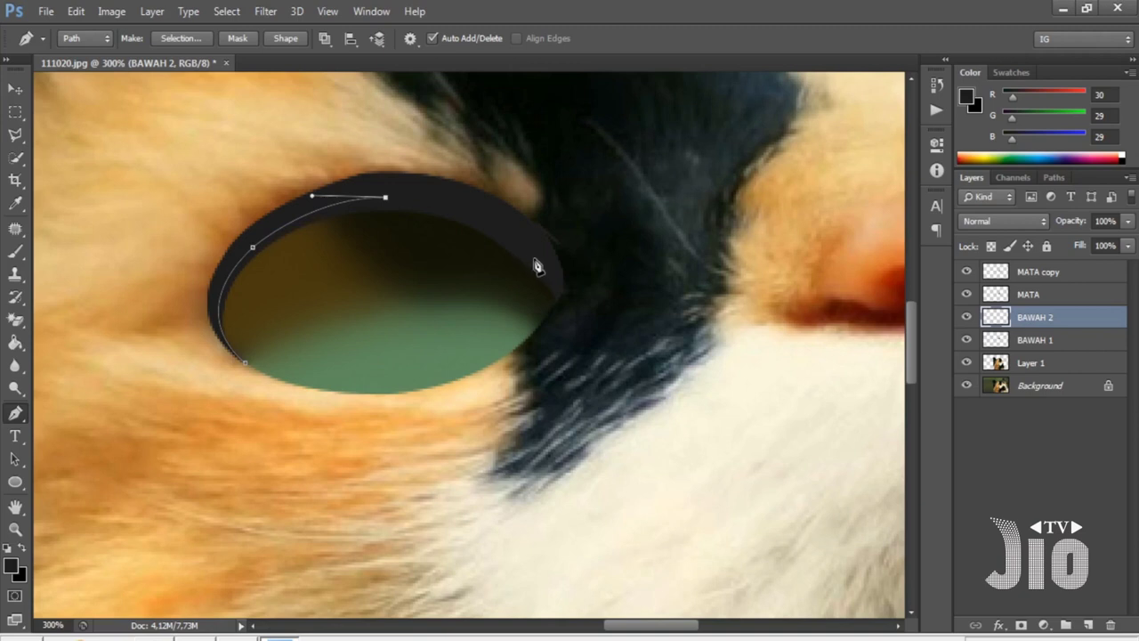
left_click_drag(531, 250, 461, 313)
left_click(532, 252, "alt")
left_click(247, 363)
Convert the inner rim path to a new anti-aliased selection with a 0-pixel feather radius.
right_click(246, 367)
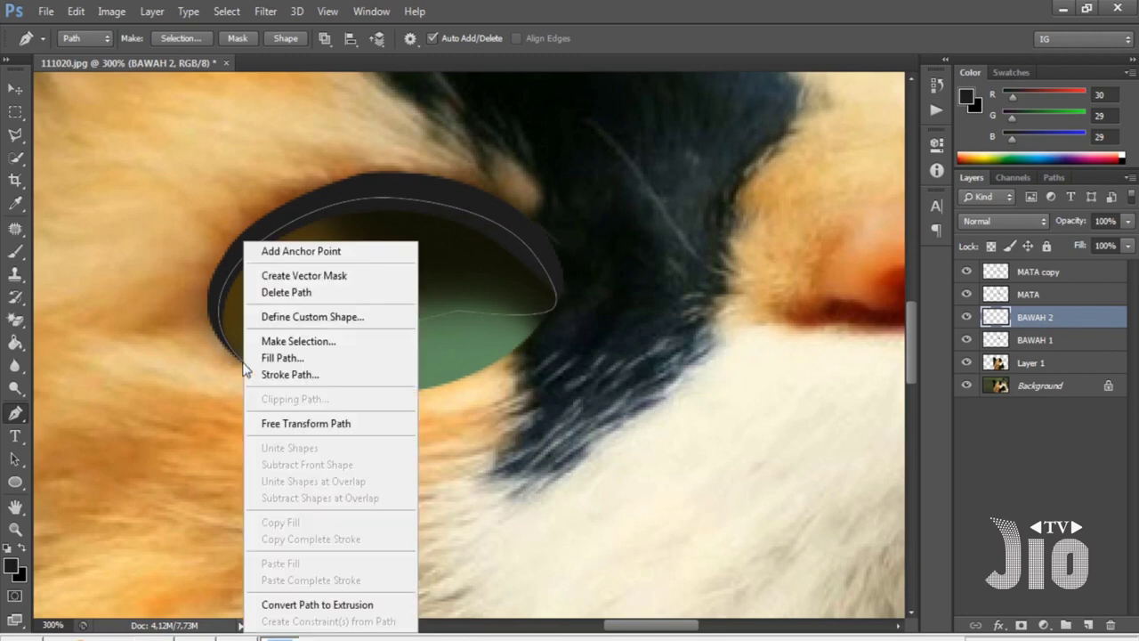
left_click(302, 340)
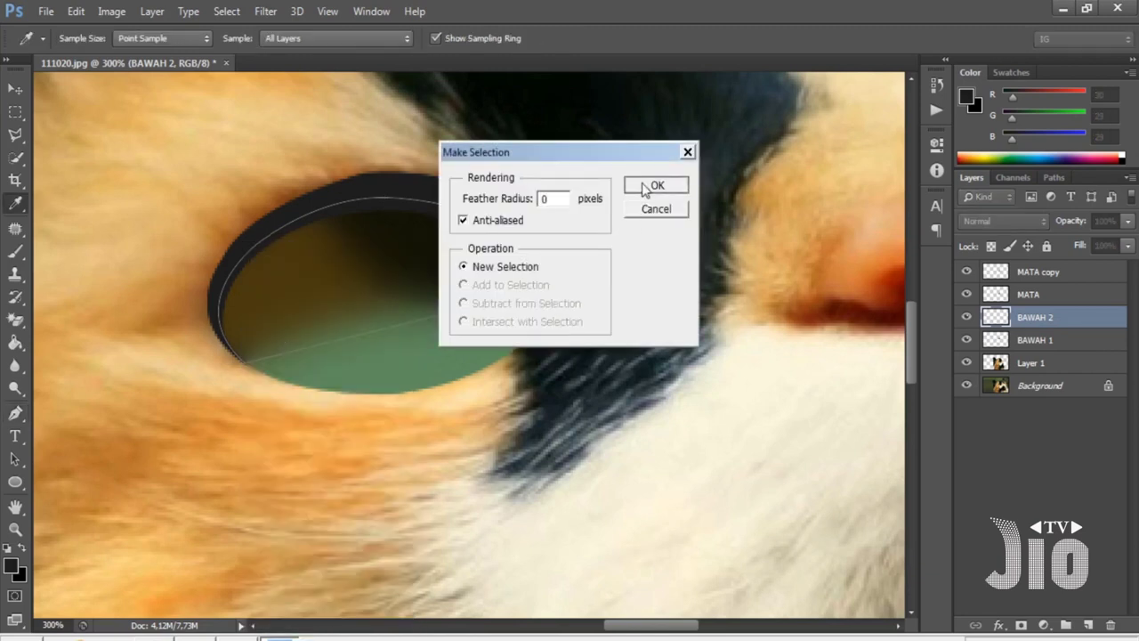
left_click(646, 188)
With BAWAH 1 hidden, paint the inner rim brown (RGB 74, 52, 28) using the 30 px brush, deselect and show BAWAH 1 again.
left_click(967, 340)
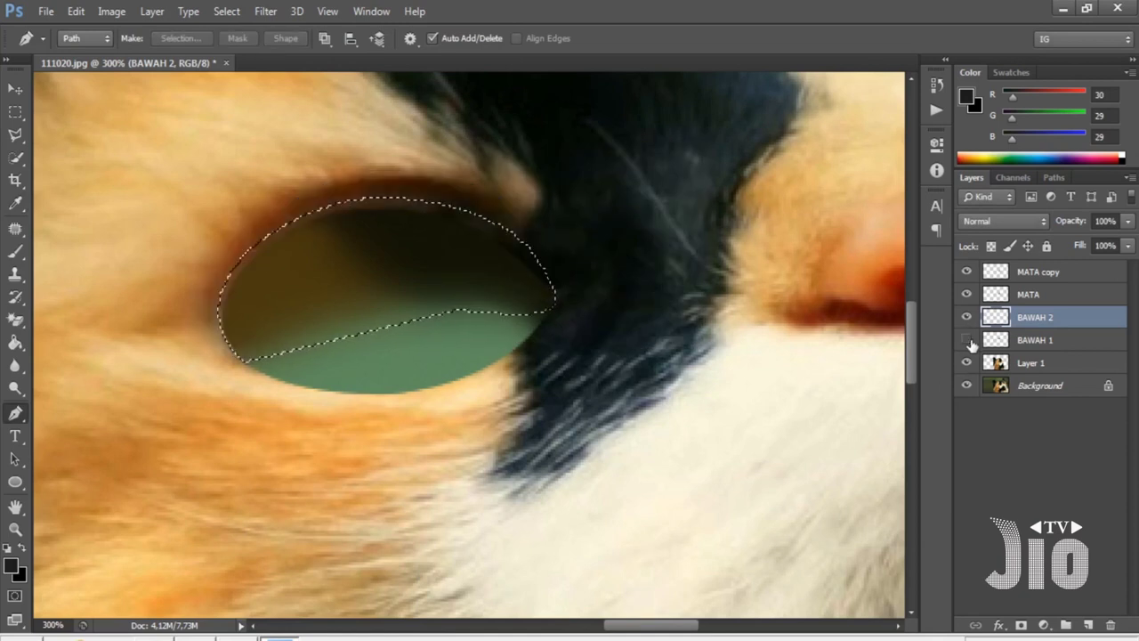
left_click(18, 254)
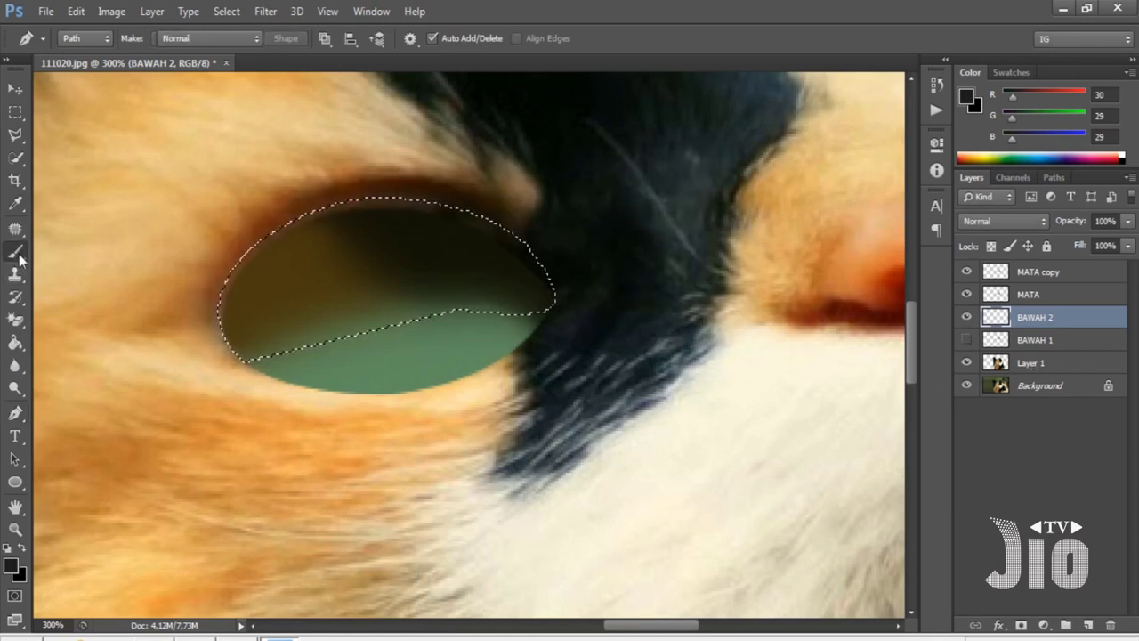
left_click(55, 256)
left_click(317, 207, "alt")
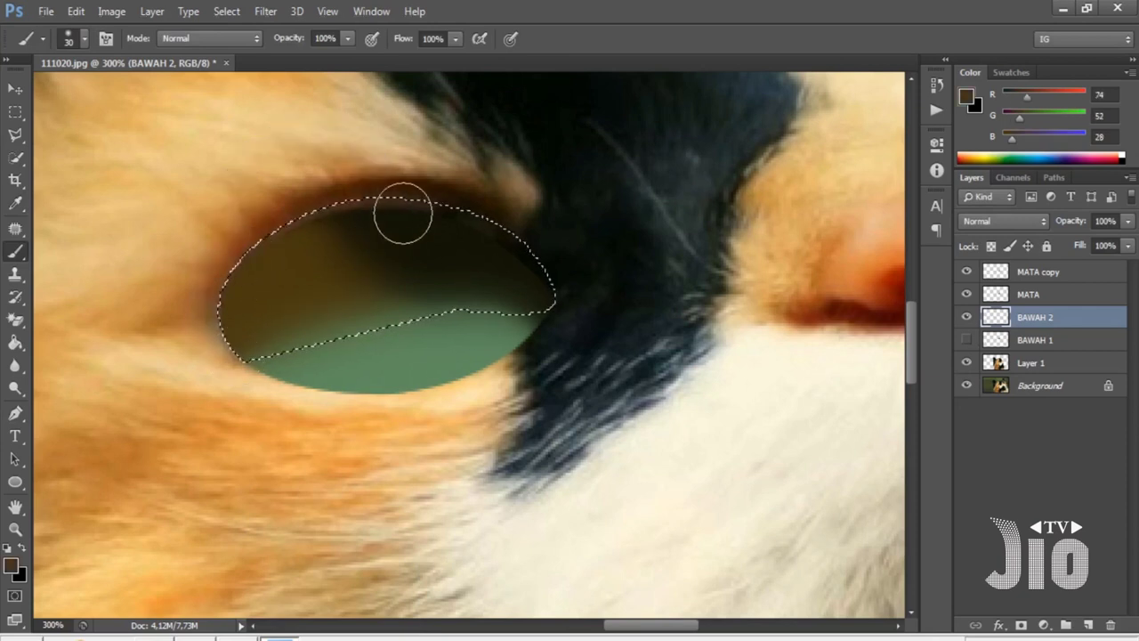
mouse_move(402, 211)
left_mouse_down()
mouse_move(236, 214)
mouse_move(553, 262)
mouse_move(557, 282)
mouse_move(382, 208)
left_mouse_up()
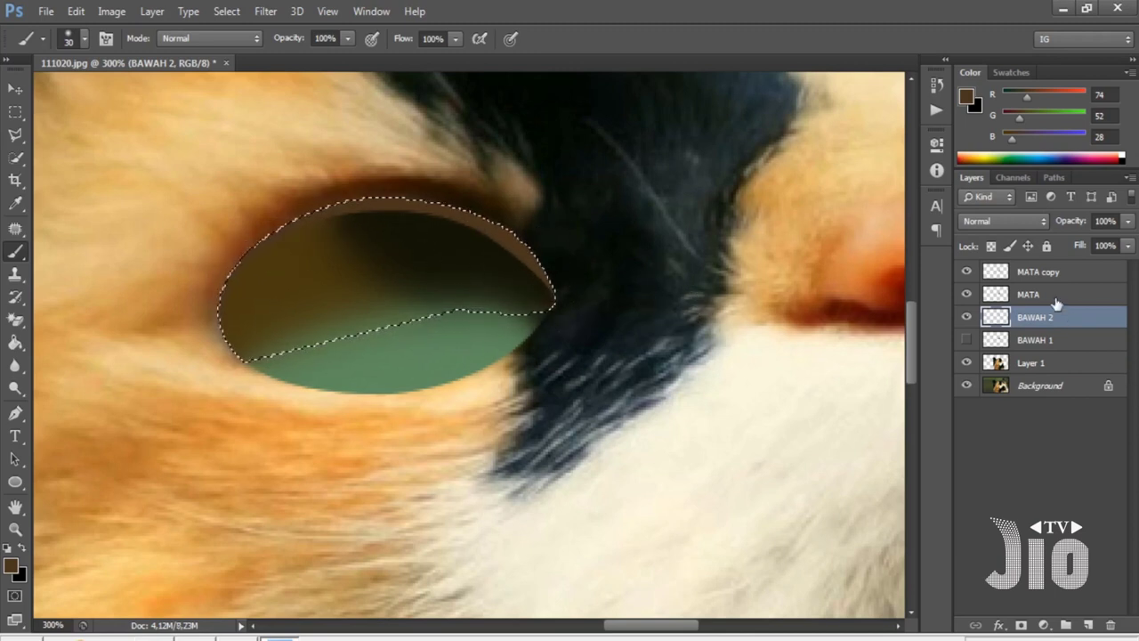
key("ctrl+d")
left_click(966, 341)
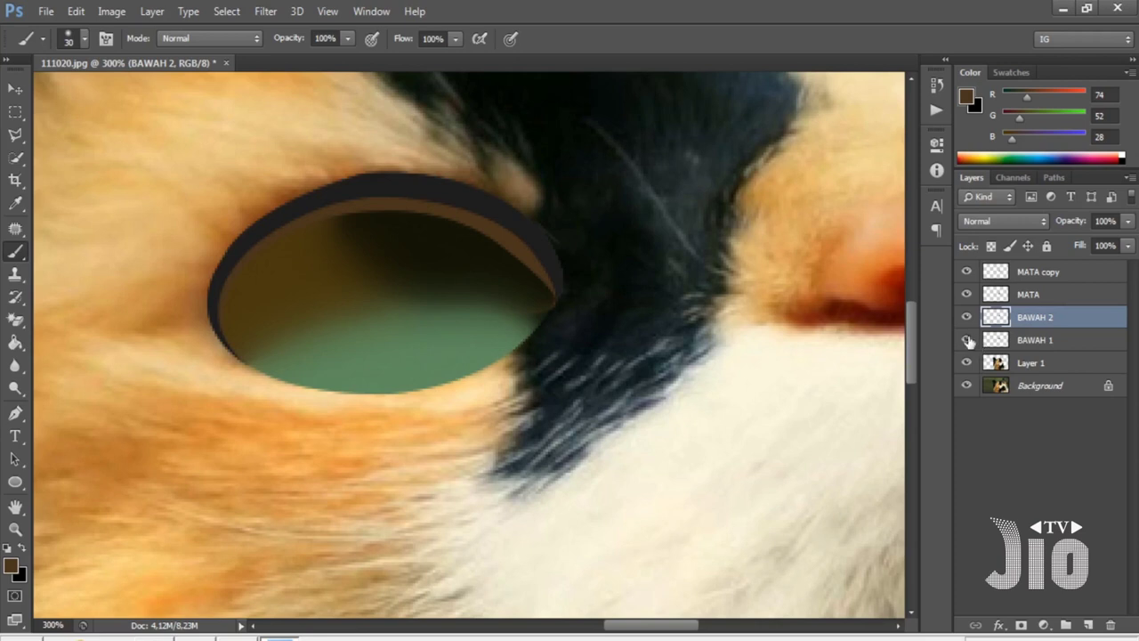
Hide the MATA and BAWAH layers and outline the pupil on Layer 1 as a four-sided Polygonal Lasso selection.
left_click_drag(967, 341, 967, 271)
left_click(1031, 363)
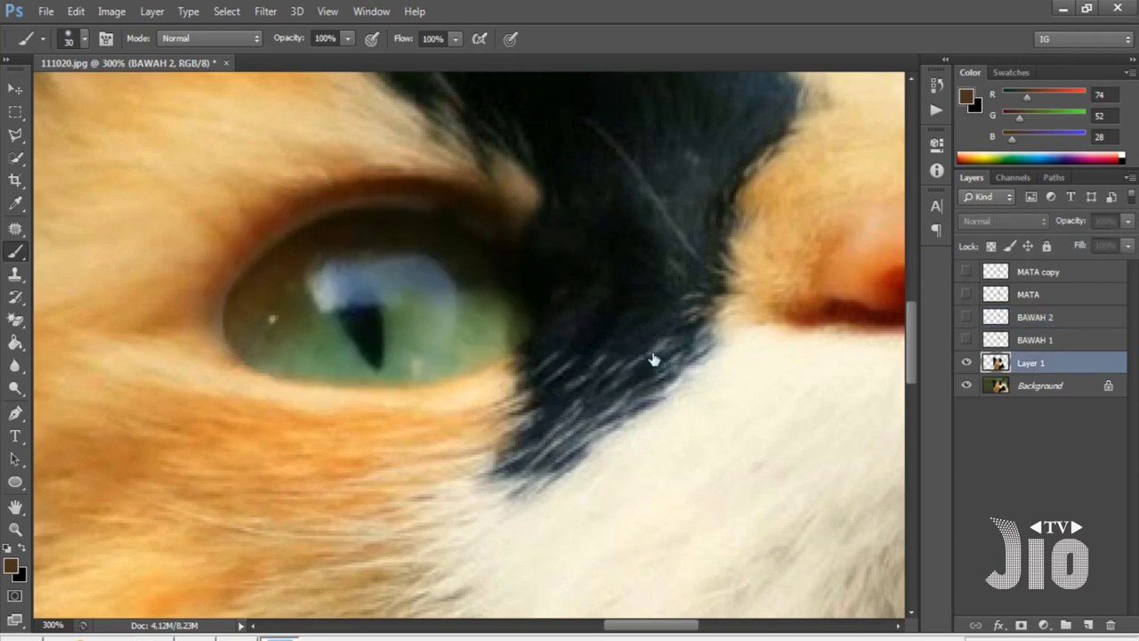
left_click_drag(15, 135, 51, 152)
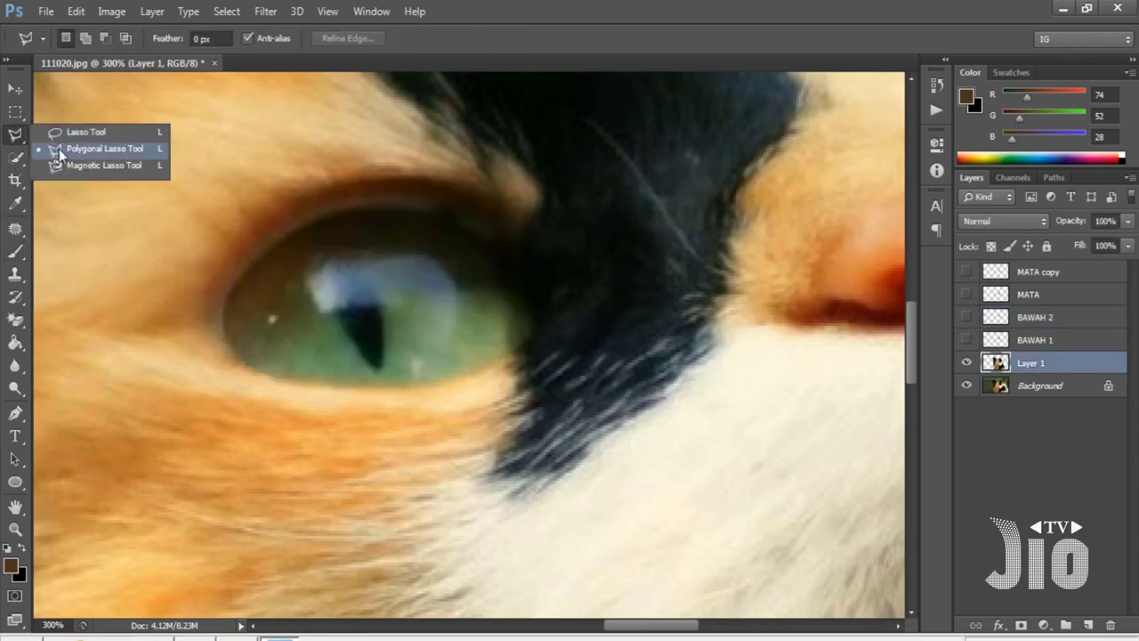
left_click(59, 148)
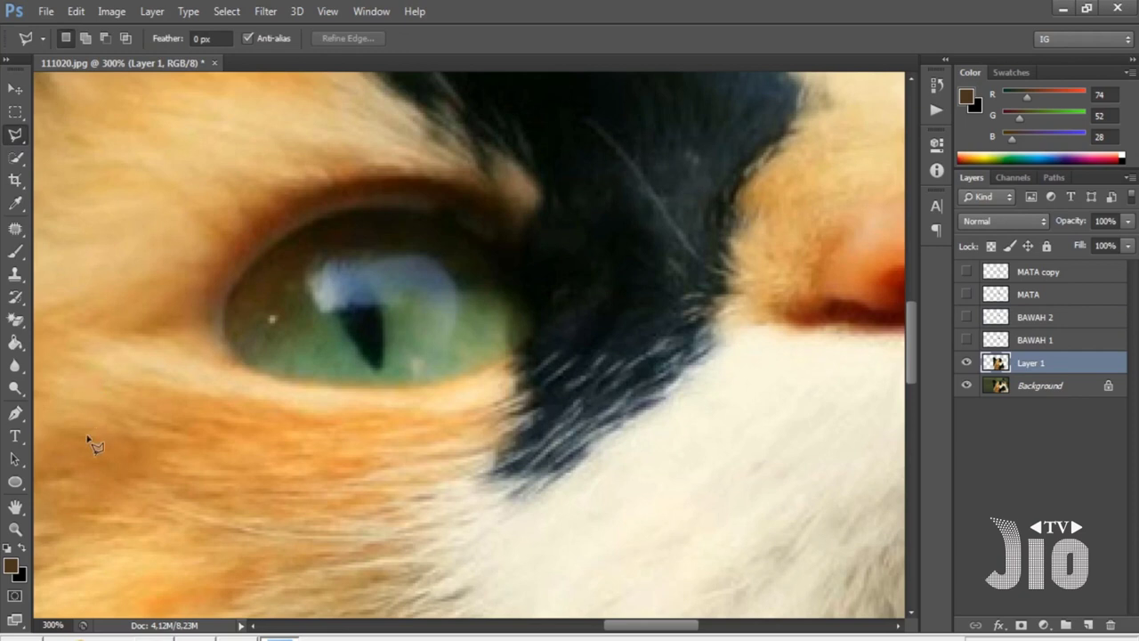
left_click(349, 273)
left_click(375, 368)
left_click(386, 304)
left_click(349, 269)
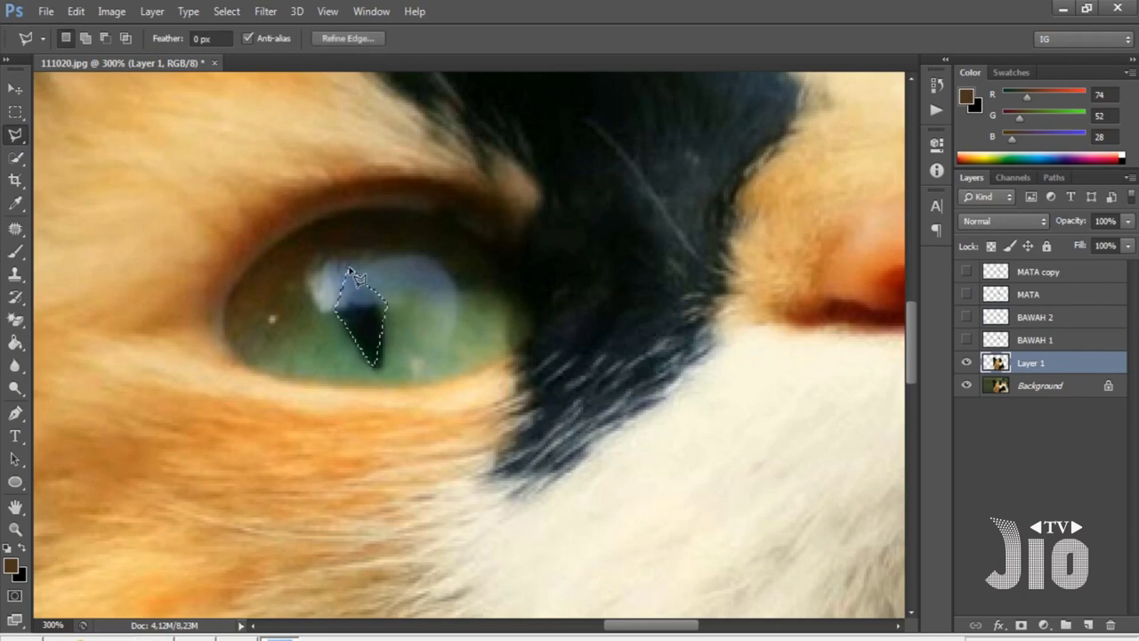
Create a new layer named PUPIL and move it above all other layers.
left_click(1089, 622)
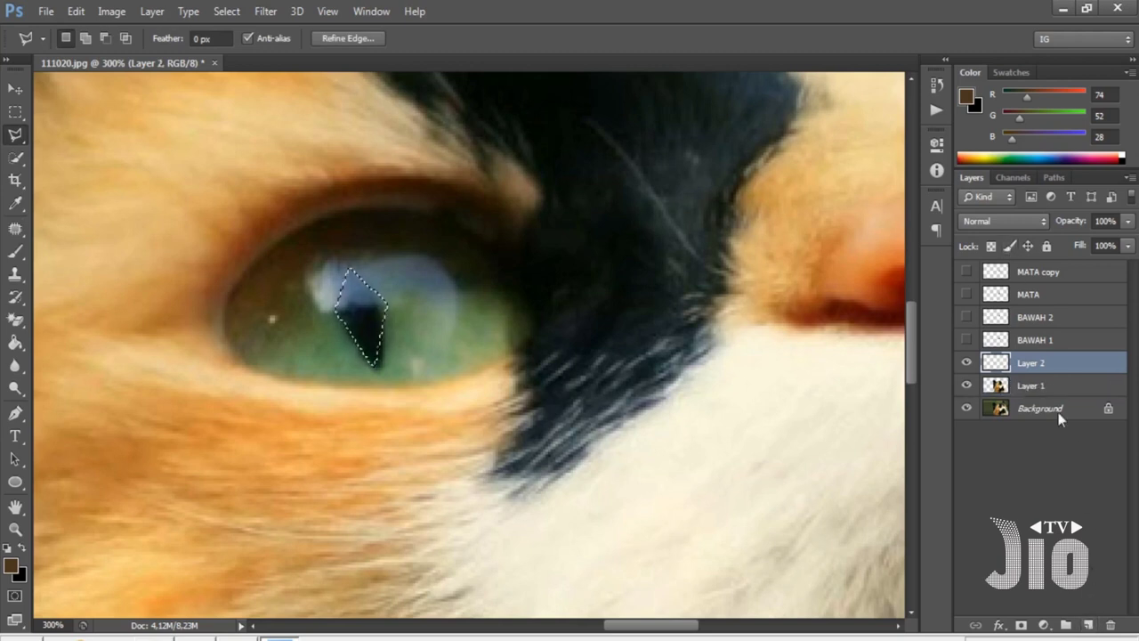
double_click(1032, 367)
type("PUPIL")
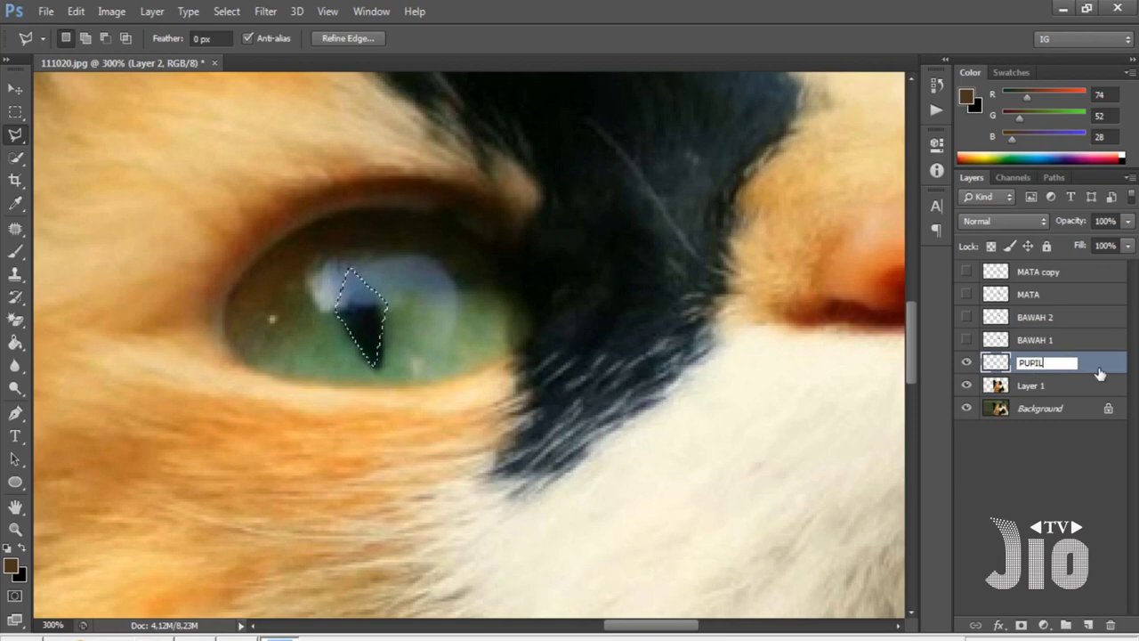
key("Return")
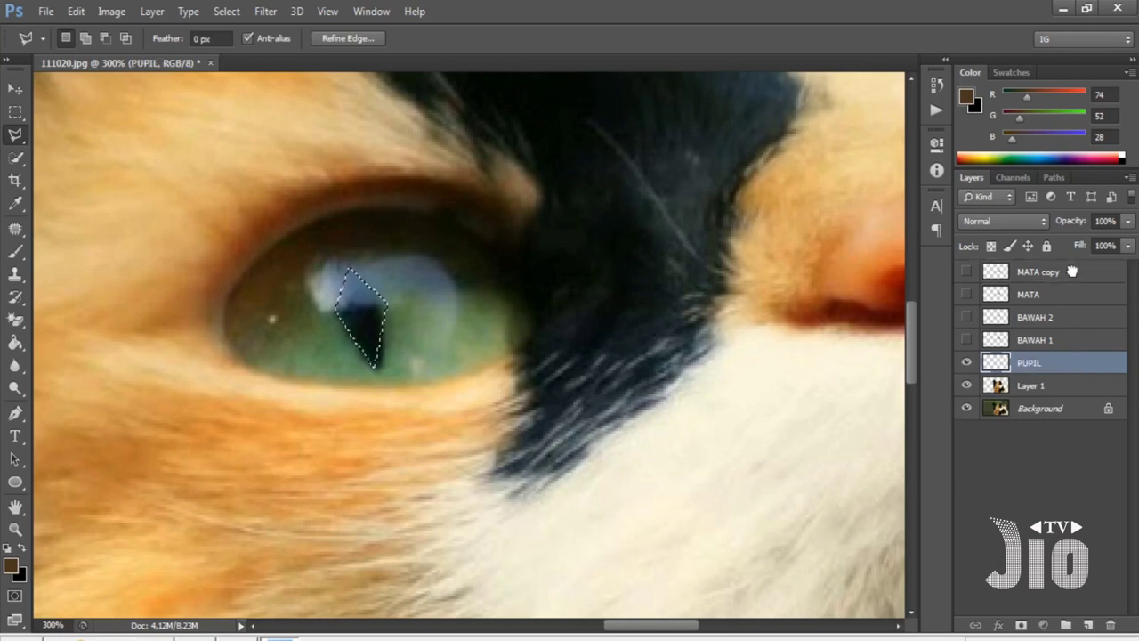
left_click_drag(1073, 271, 1073, 269)
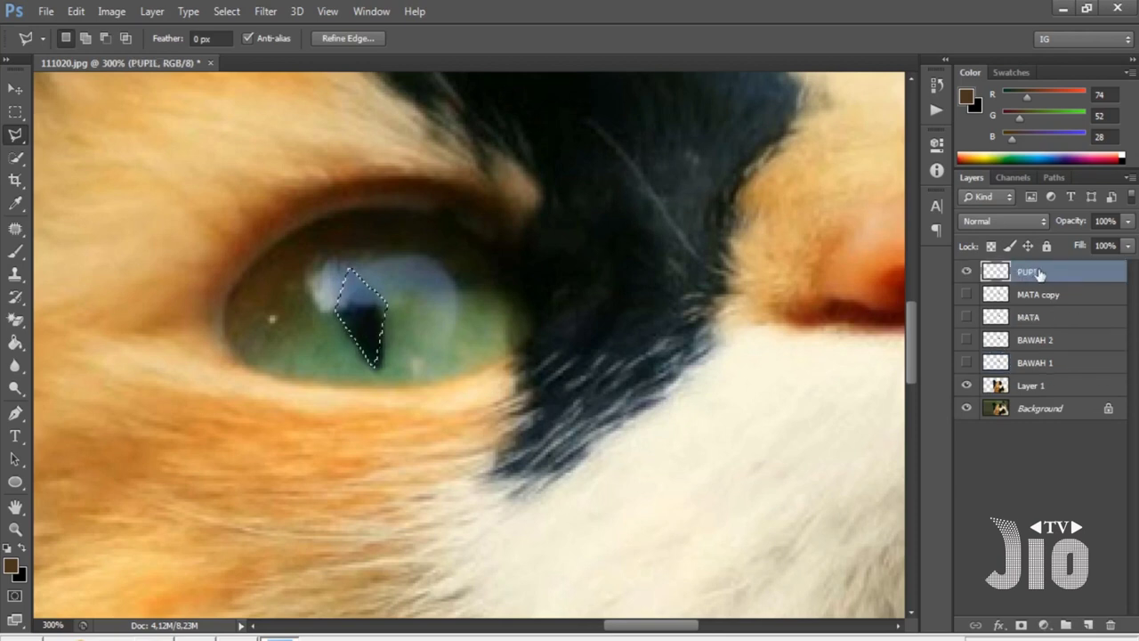
Paint the pupil selection black with the 30 px brush and deselect.
left_click(15, 252)
right_click(15, 252)
left_click(81, 262)
left_click(23, 548)
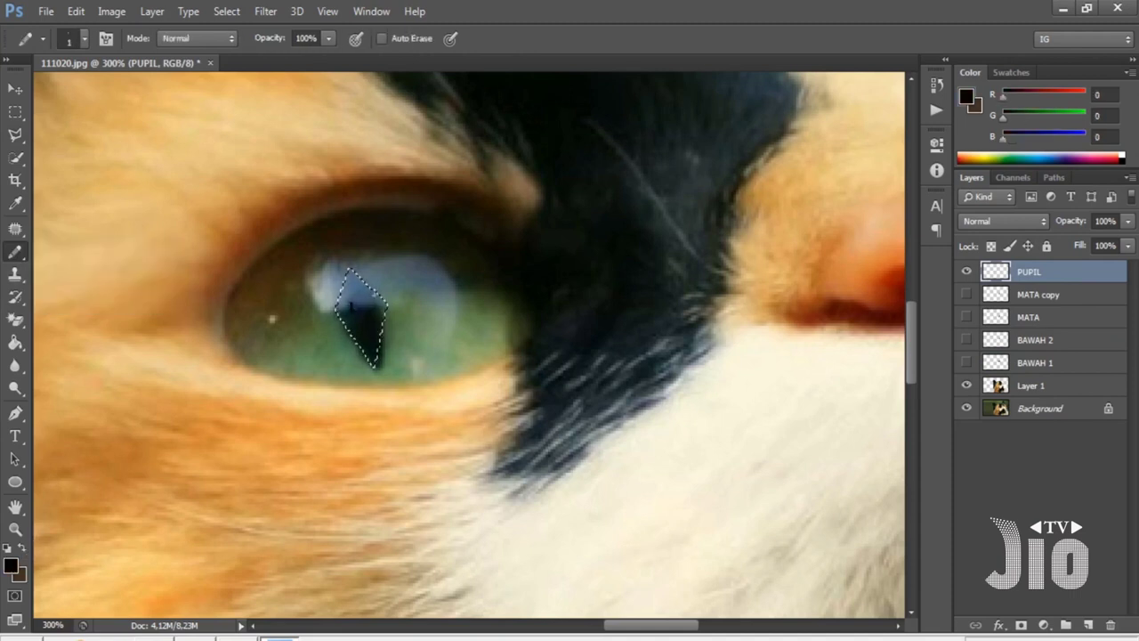
right_click(15, 252)
left_click(72, 248)
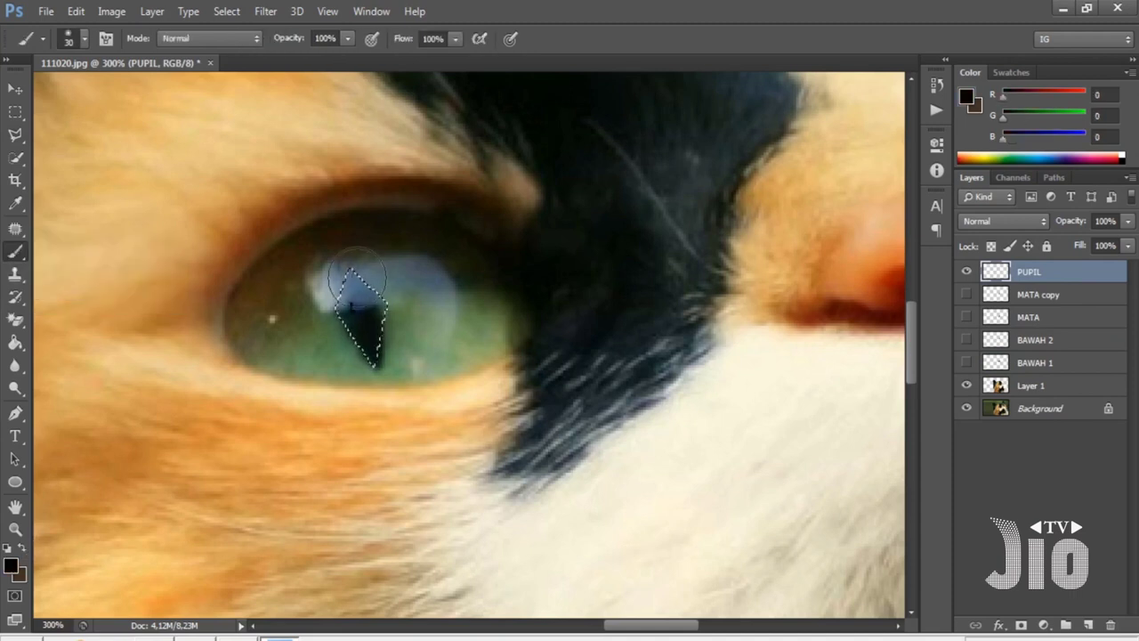
mouse_move(356, 276)
left_mouse_down()
mouse_move(360, 381)
mouse_move(385, 264)
mouse_move(374, 367)
mouse_move(368, 323)
left_mouse_up()
key("ctrl+d")
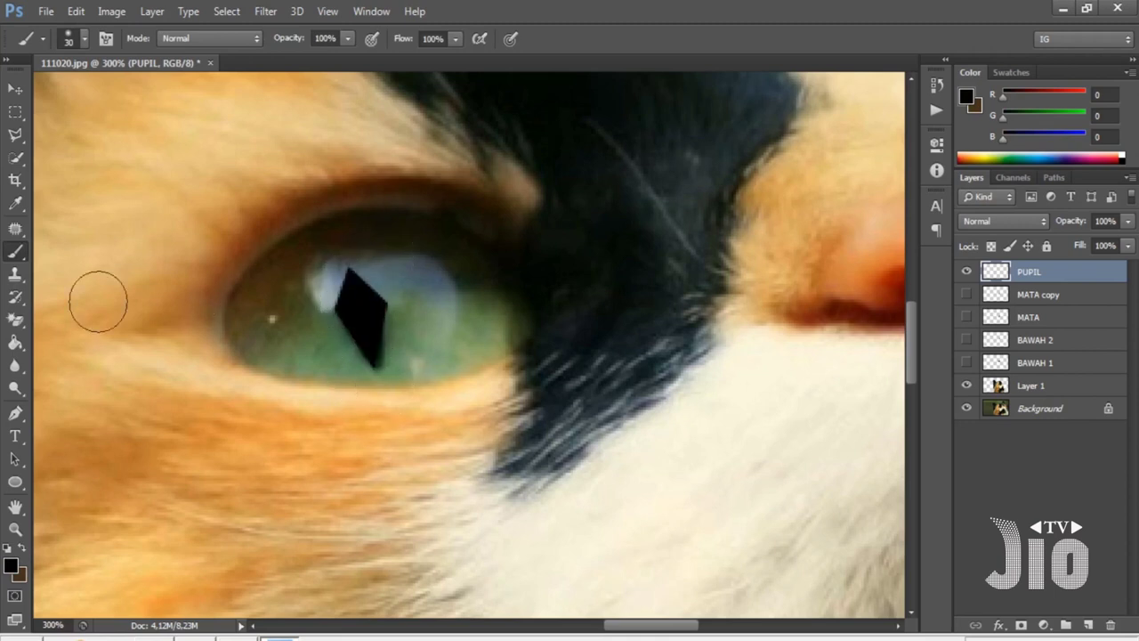
Add a new layer directly below PUPIL and name it gradasi.
left_click(1088, 624)
left_click_drag(1074, 283, 1071, 297)
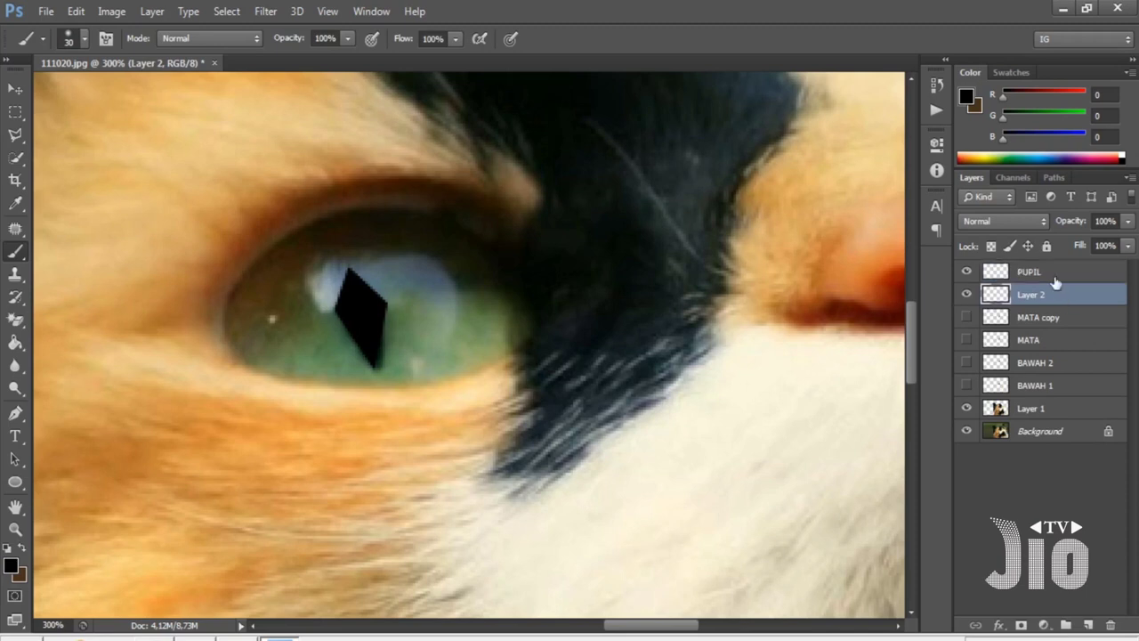
double_click(1033, 295)
type("gradasi")
Draw a closed Pen path around the light reflection across the upper part of the pupil.
left_click(16, 414)
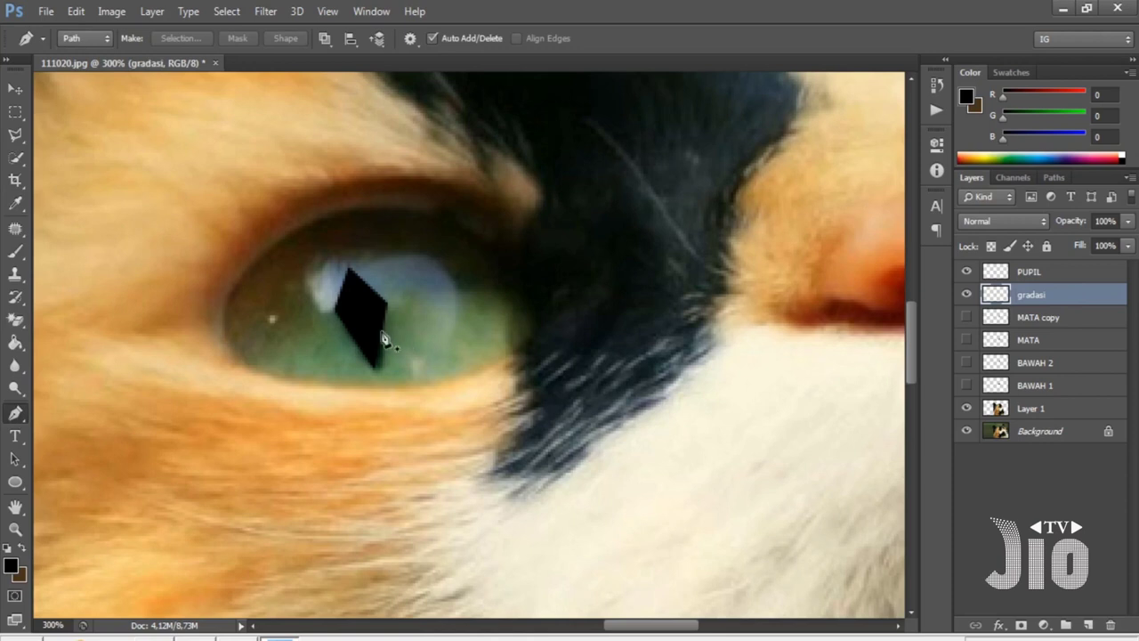
left_click(322, 315)
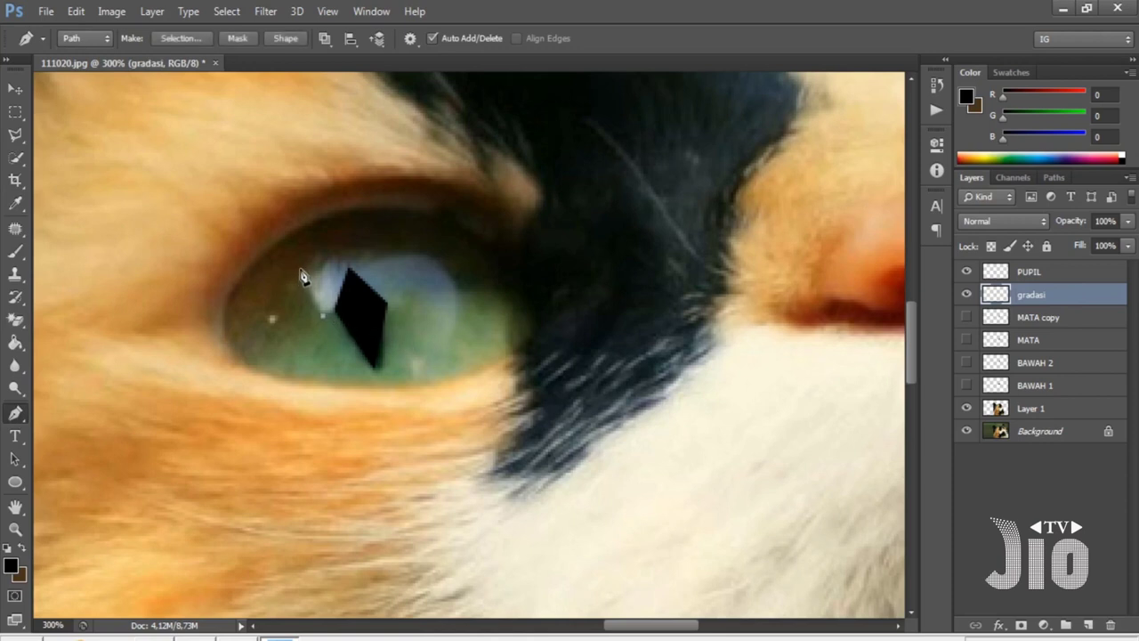
left_click(300, 268)
left_click_drag(453, 289, 488, 360)
left_click(323, 316)
Convert the reflection path to a new anti-aliased selection with a 0-pixel feather radius.
right_click(323, 317)
left_click(346, 338)
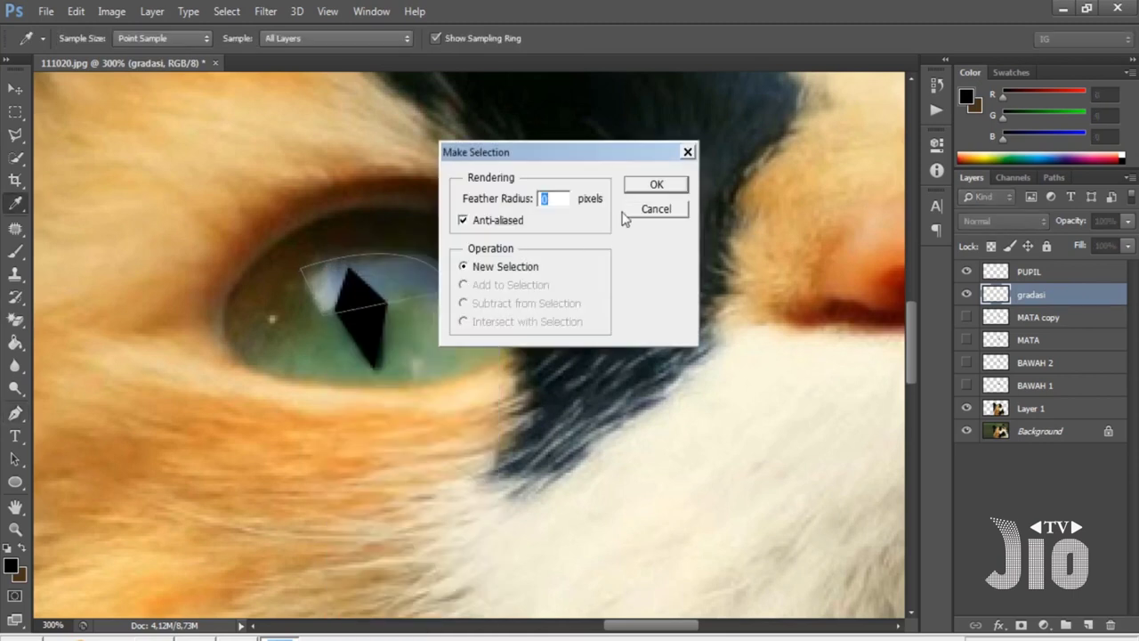
key("Return")
Paint the reflection selection white on the gradasi layer with the 30 px brush and deselect.
left_click(8, 548)
left_click(22, 547)
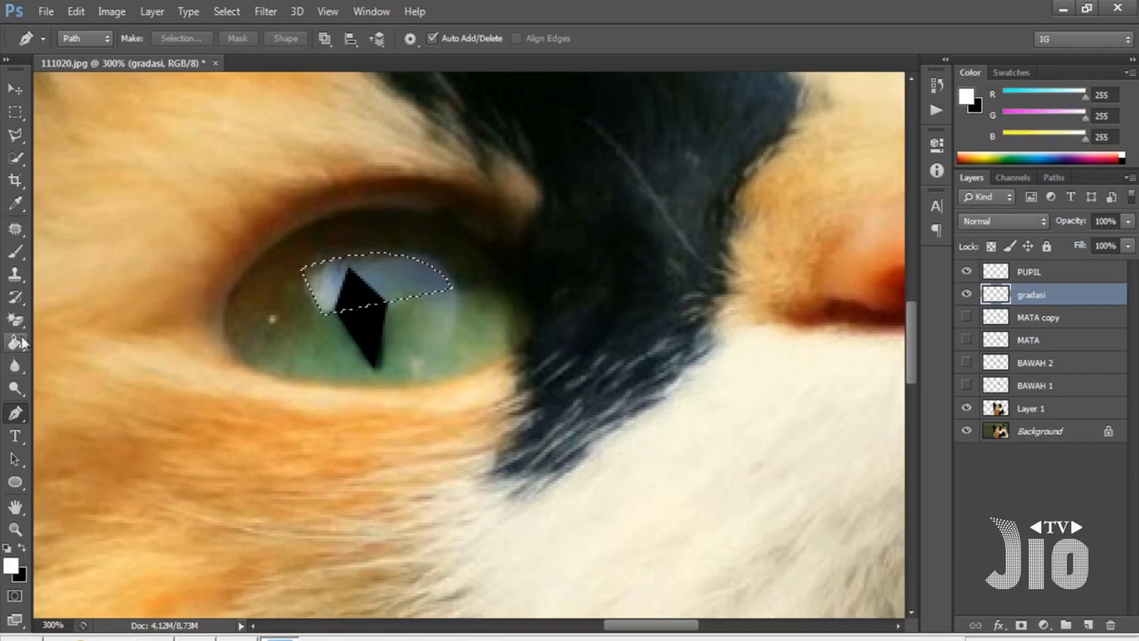
left_click(13, 254)
mouse_move(330, 258)
left_mouse_down()
mouse_move(293, 267)
mouse_move(501, 275)
mouse_move(279, 288)
mouse_move(419, 281)
left_mouse_up()
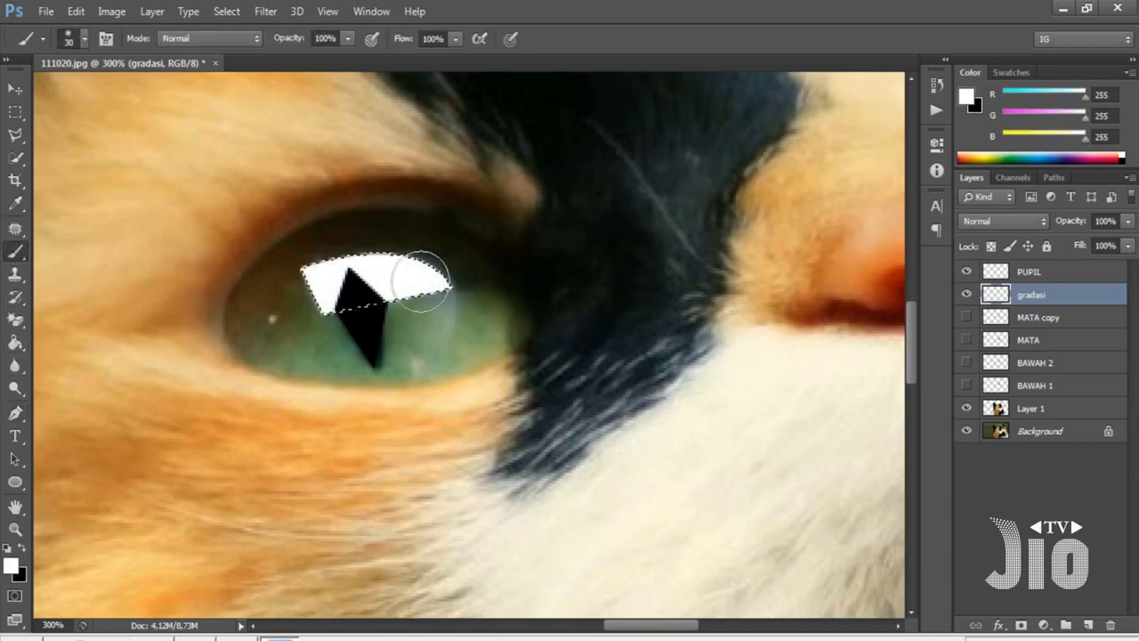
key("ctrl+d")
Lower the gradasi layer's opacity to 20% and apply a Gaussian Blur with a 2.3-pixel radius to it.
left_click(1128, 220)
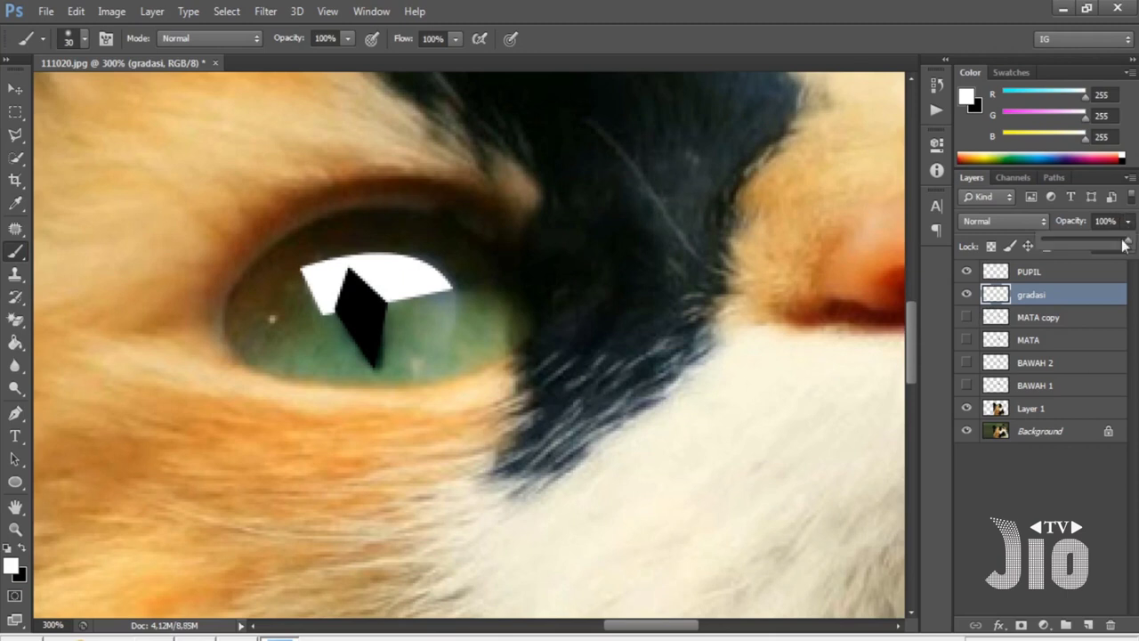
left_click_drag(1126, 242, 1053, 242)
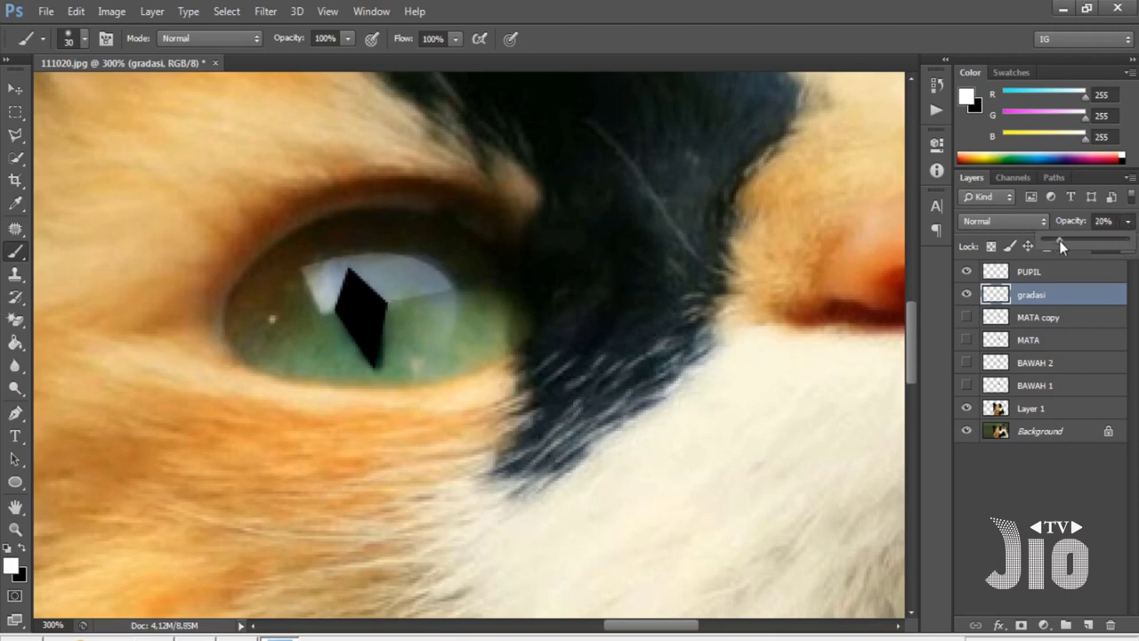
left_click(265, 11)
mouse_move(360, 188)
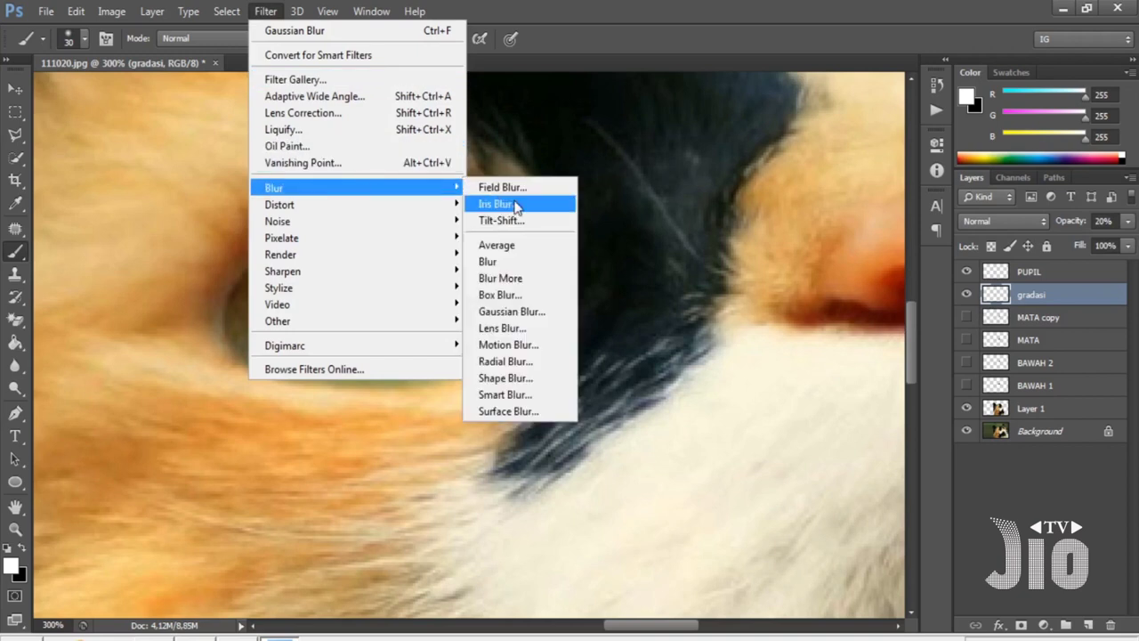
left_click(512, 312)
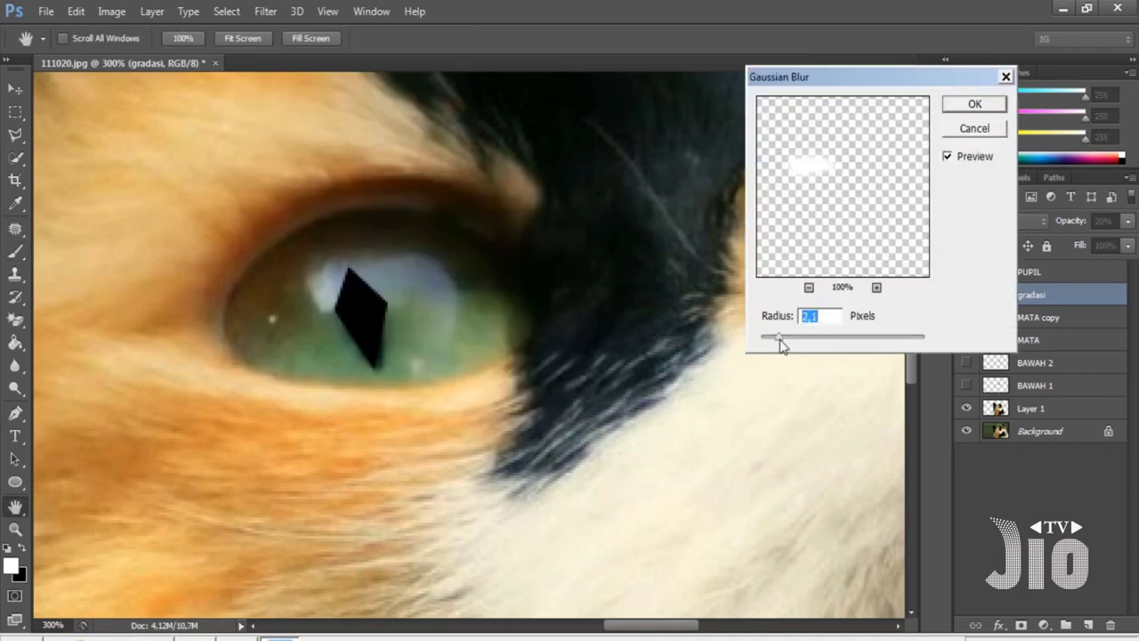
left_click_drag(780, 346, 783, 347)
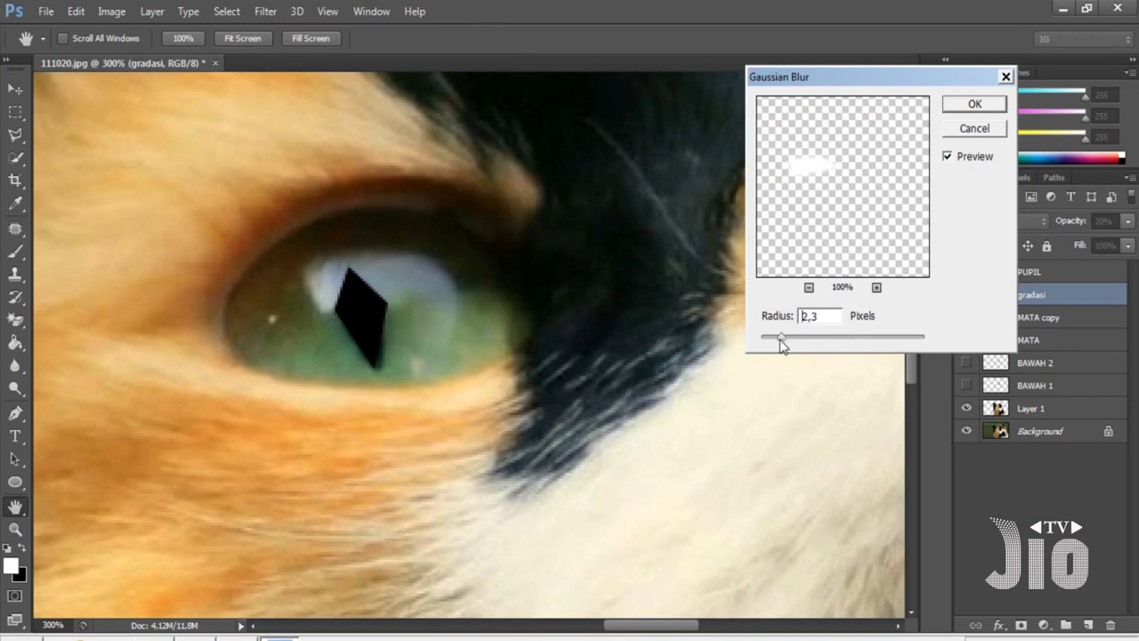
left_click(972, 105)
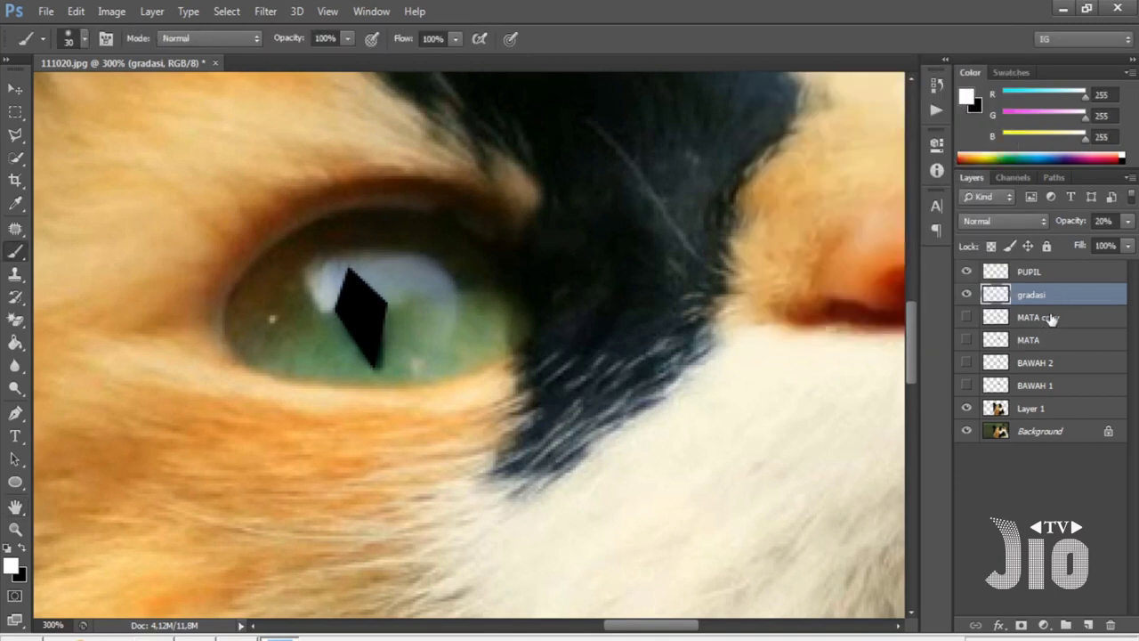
Move the gradasi layer above PUPIL in the layer stack and duplicate it.
left_click_drag(1050, 297, 1050, 274)
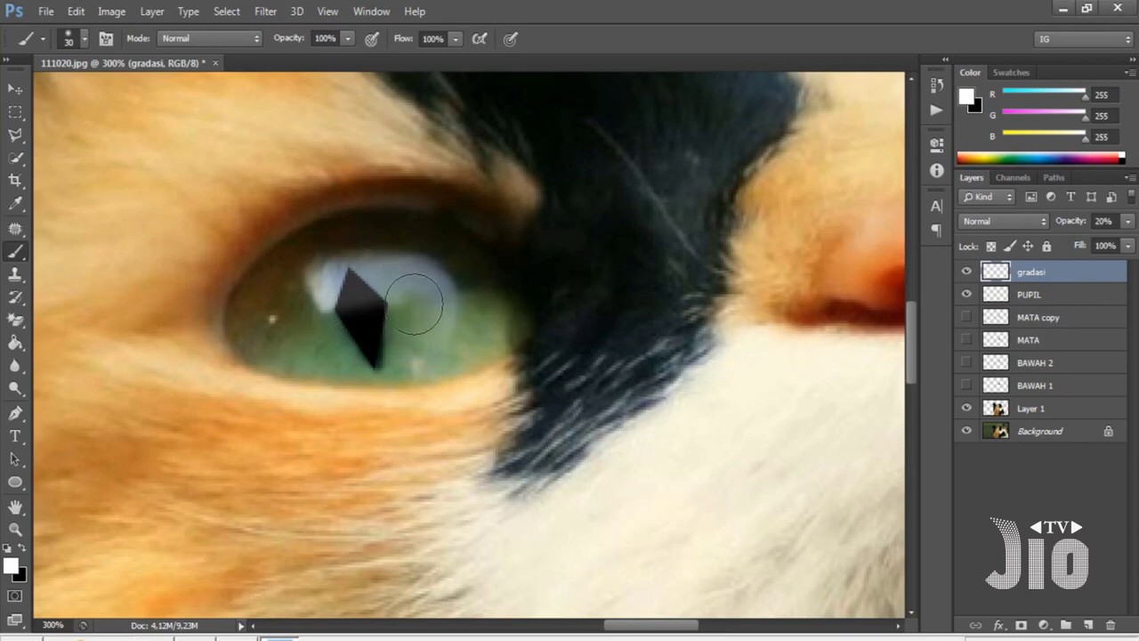
left_click(15, 89)
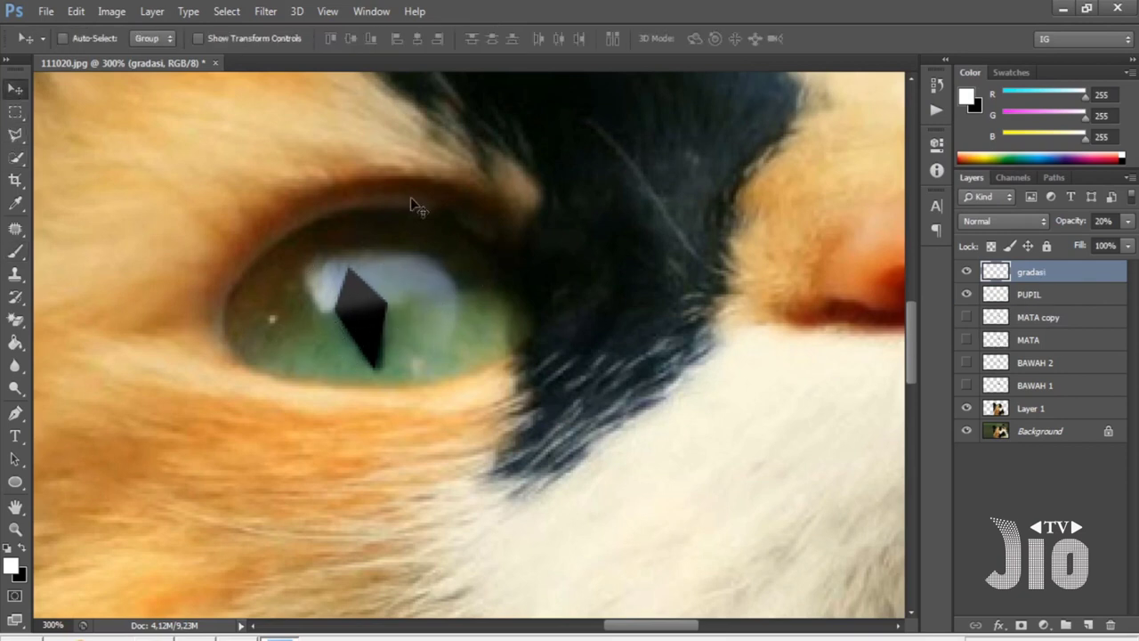
key("ctrl+j")
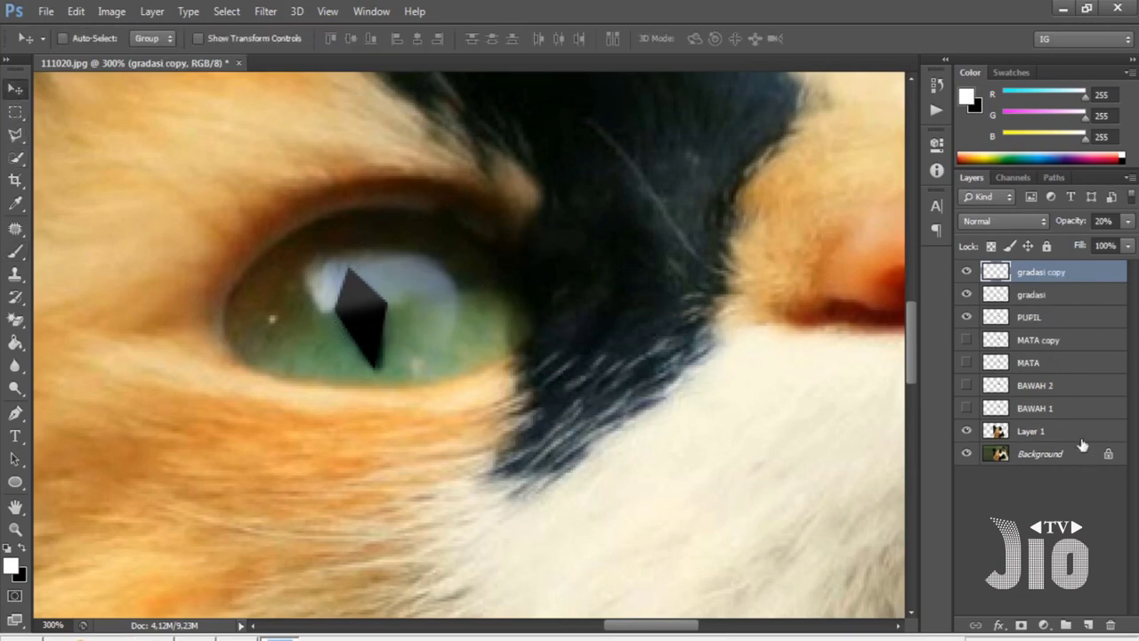
Rotate the gradasi copy by about -21.5° and position it over the lower part of the pupil.
mouse_move(395, 308)
left_mouse_down()
mouse_move(408, 352)
mouse_move(425, 360)
left_mouse_up()
left_click(76, 12)
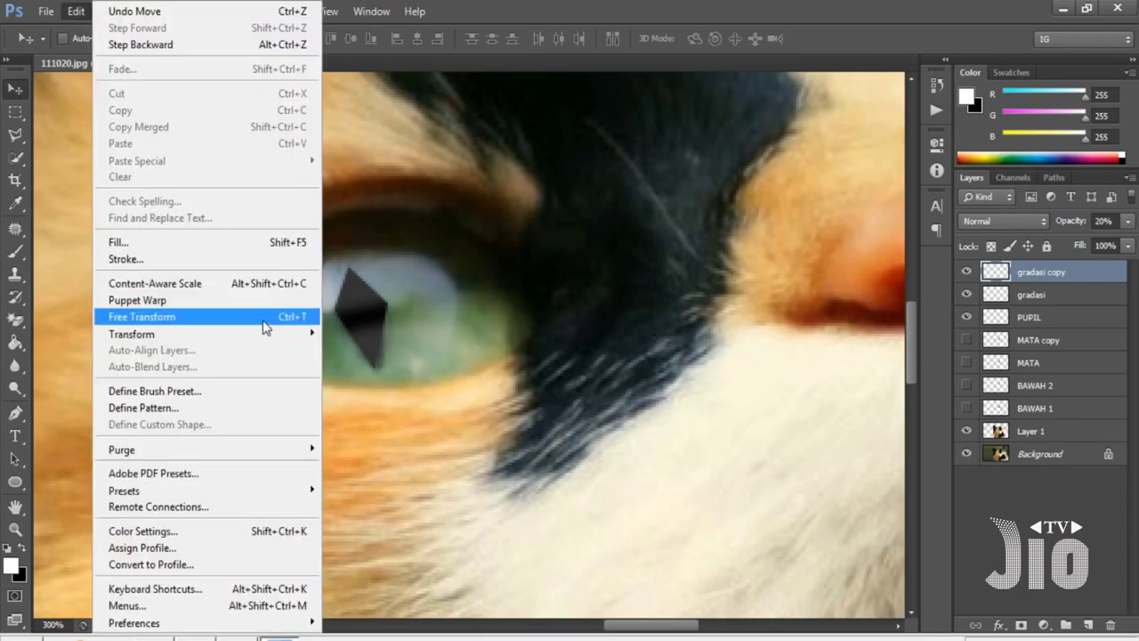
mouse_move(267, 334)
left_click(409, 540)
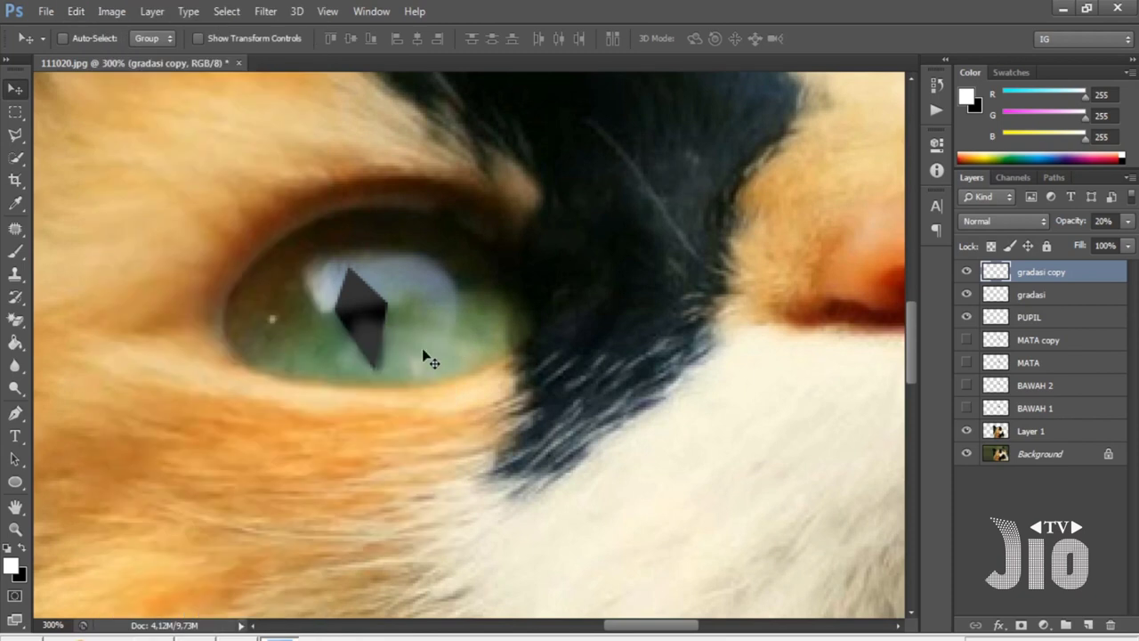
mouse_move(425, 358)
left_mouse_down()
mouse_move(418, 368)
mouse_move(418, 358)
left_mouse_up()
key("ctrl+t")
left_click_drag(490, 483, 532, 444)
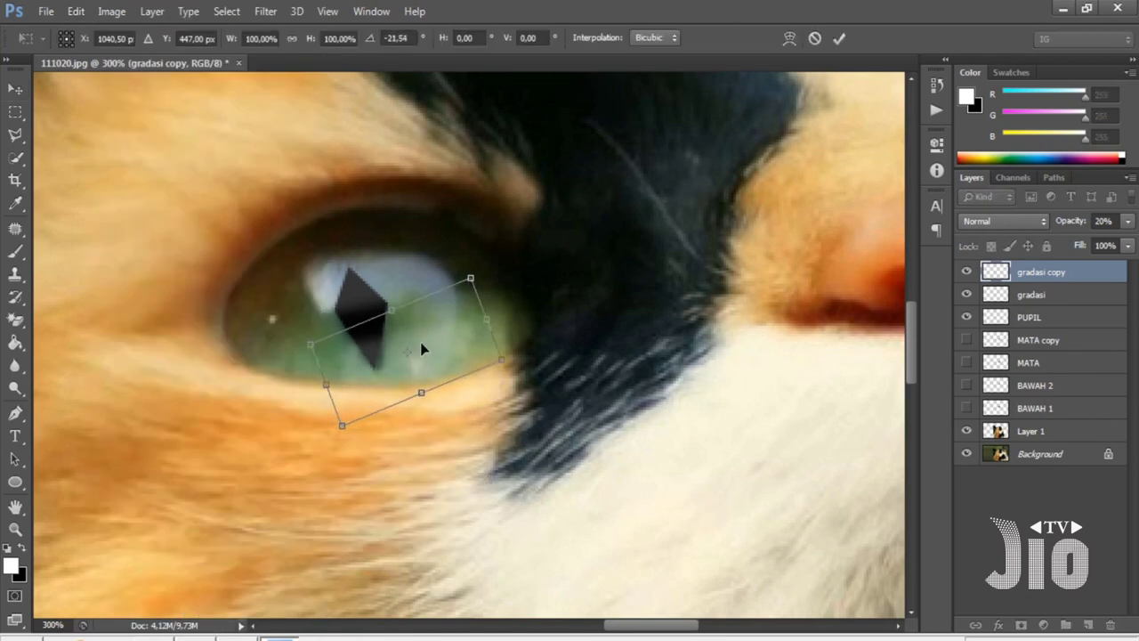
left_click_drag(422, 349, 402, 315)
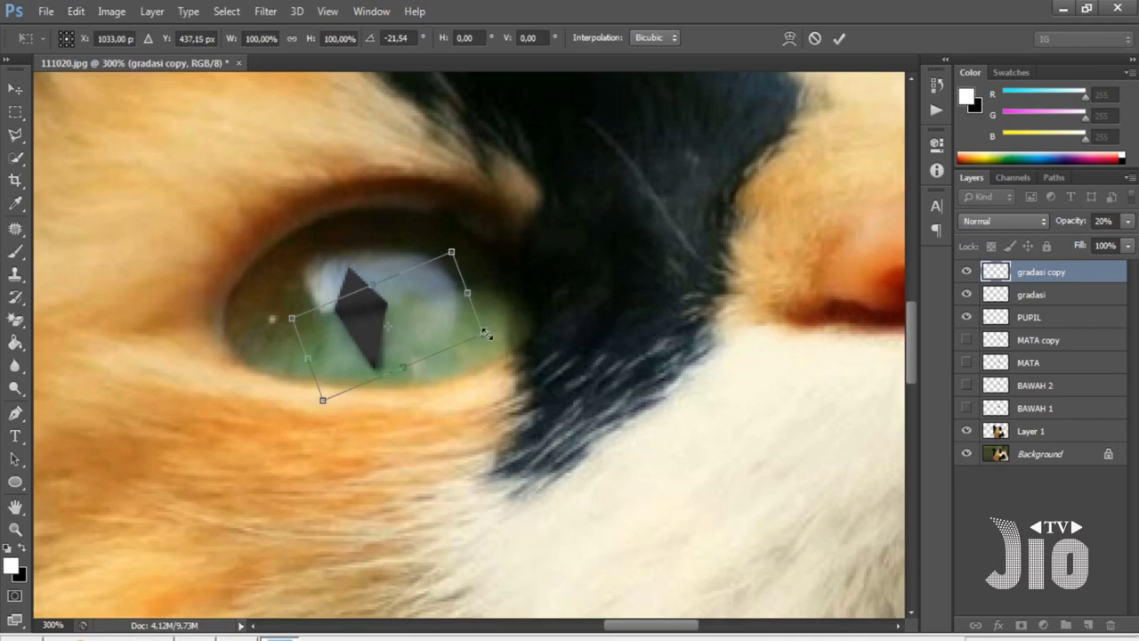
key("Return")
Place the gradasi copy layer directly below PUPIL and show the MATA copy, MATA, BAWAH 2 and BAWAH 1 layers.
left_click_drag(1078, 279, 1075, 321)
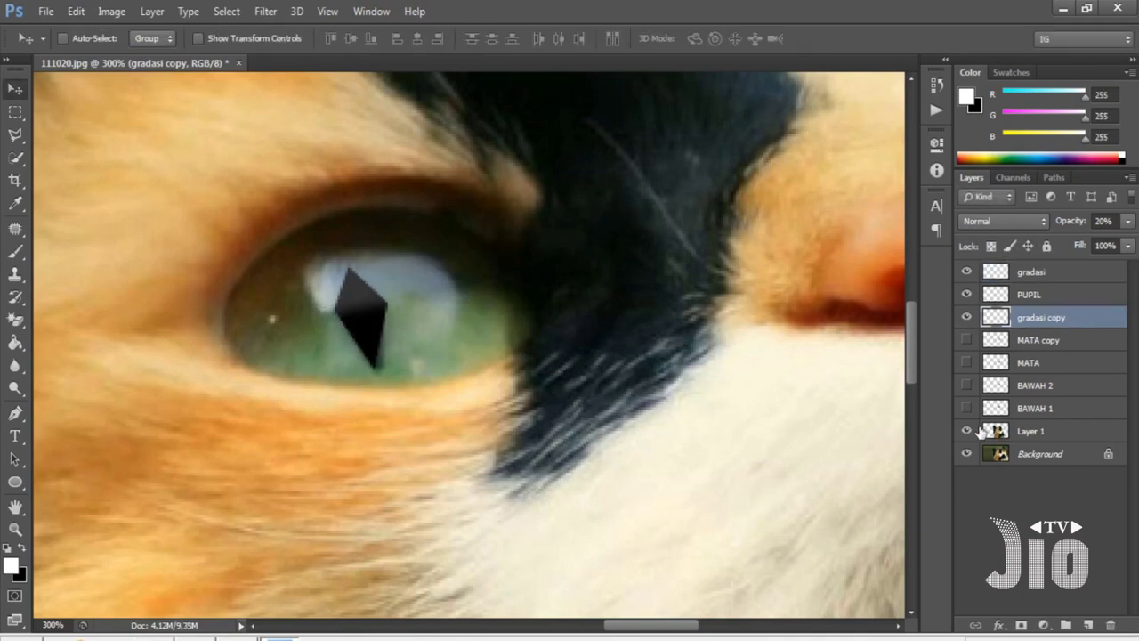
left_click_drag(966, 409, 966, 338)
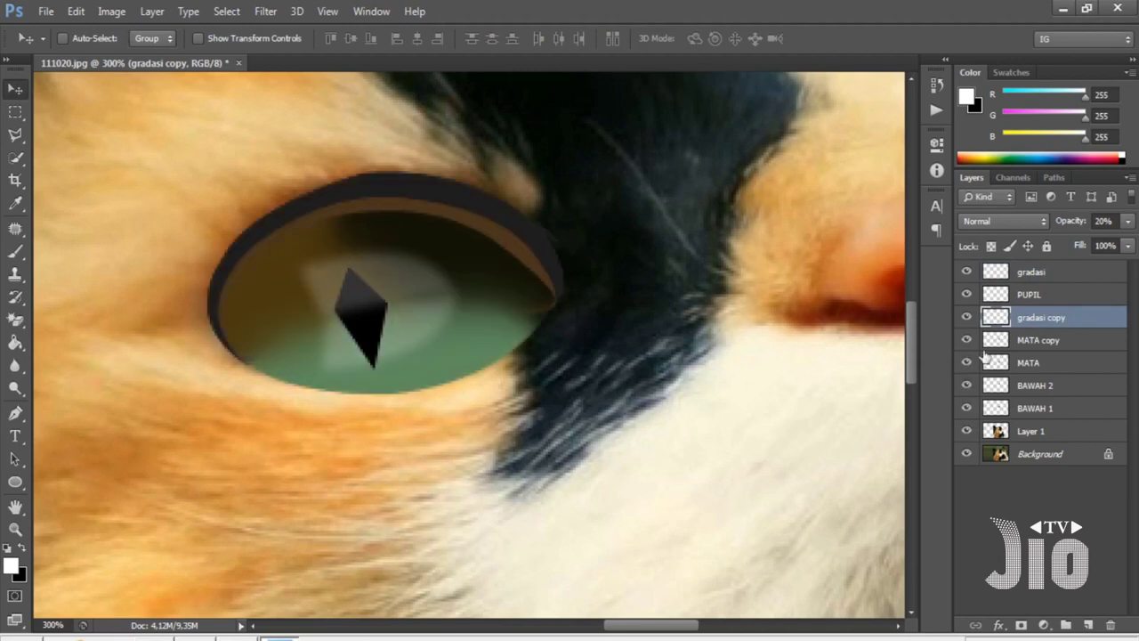
Soften the edges of the pupil shape on the PUPIL layer with a slight Gaussian Blur.
left_click(1051, 293)
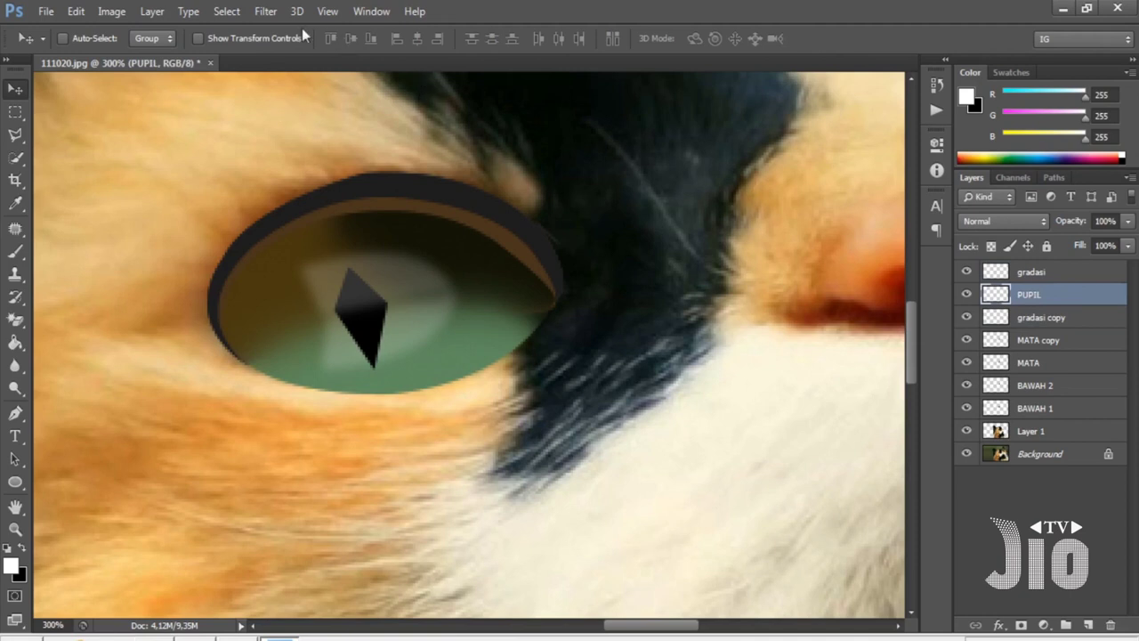
left_click(266, 11)
mouse_move(416, 190)
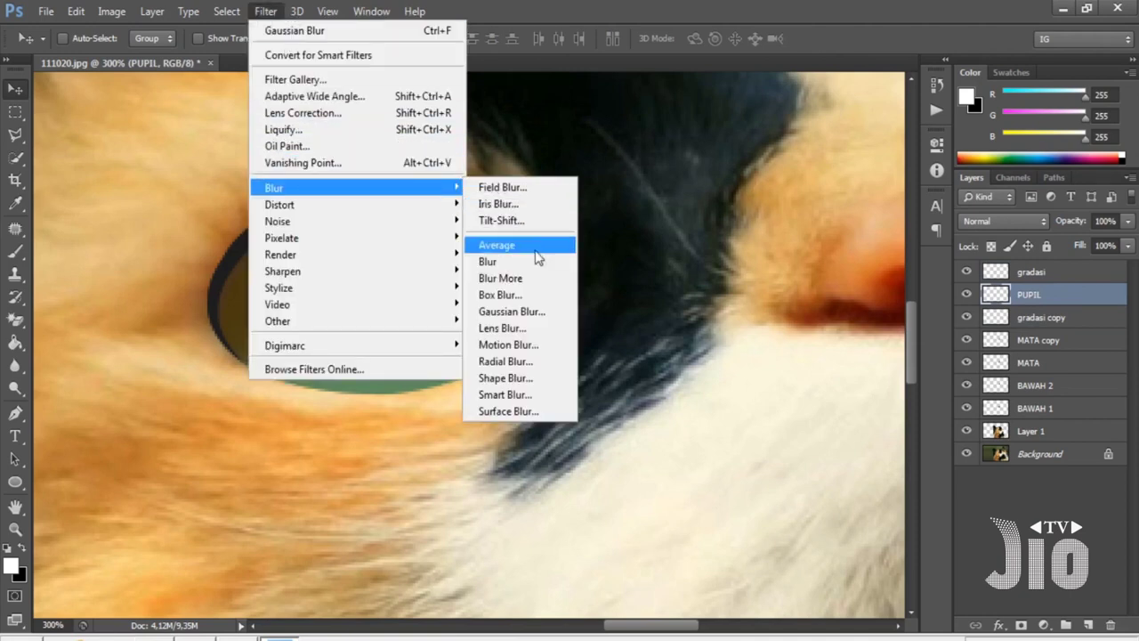
left_click(537, 311)
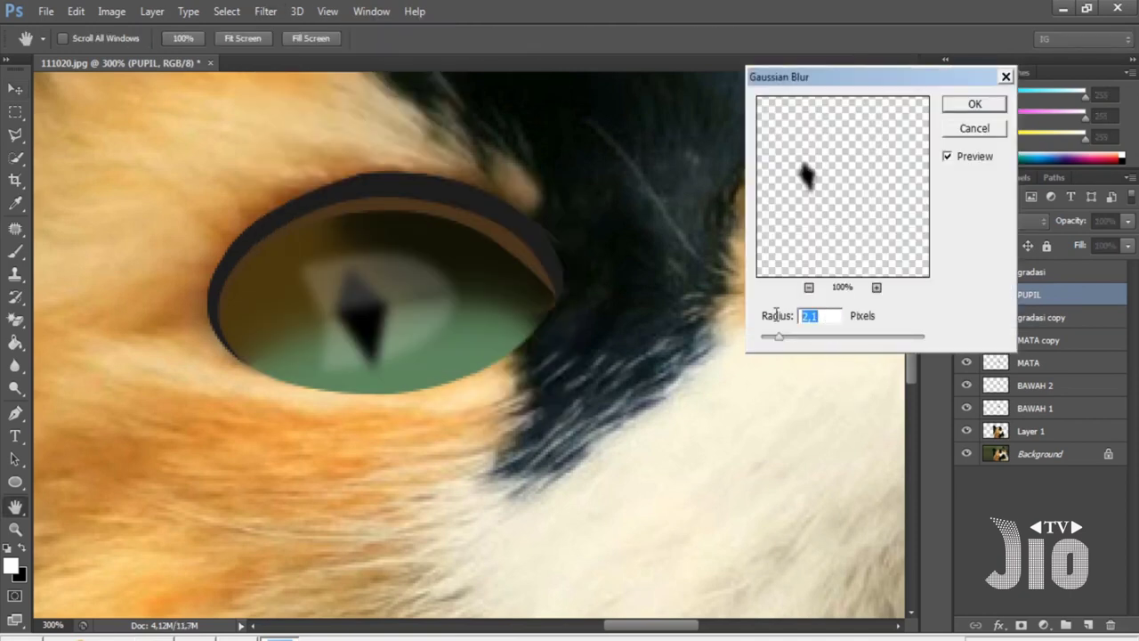
type("1")
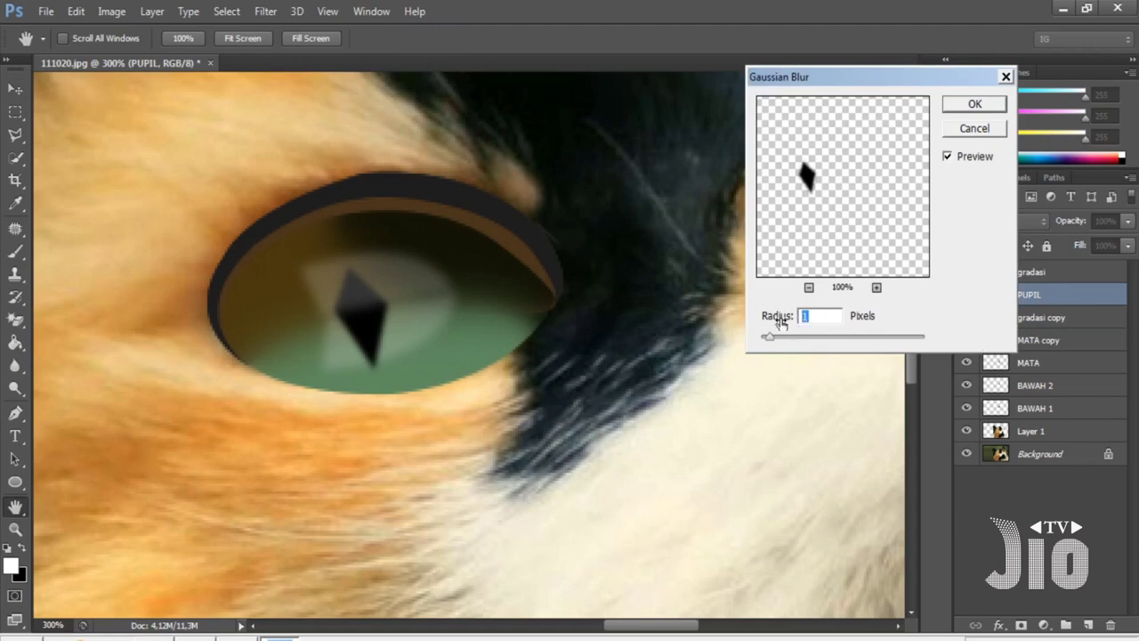
left_click_drag(774, 347, 764, 345)
left_click(592, 254)
left_click(973, 105)
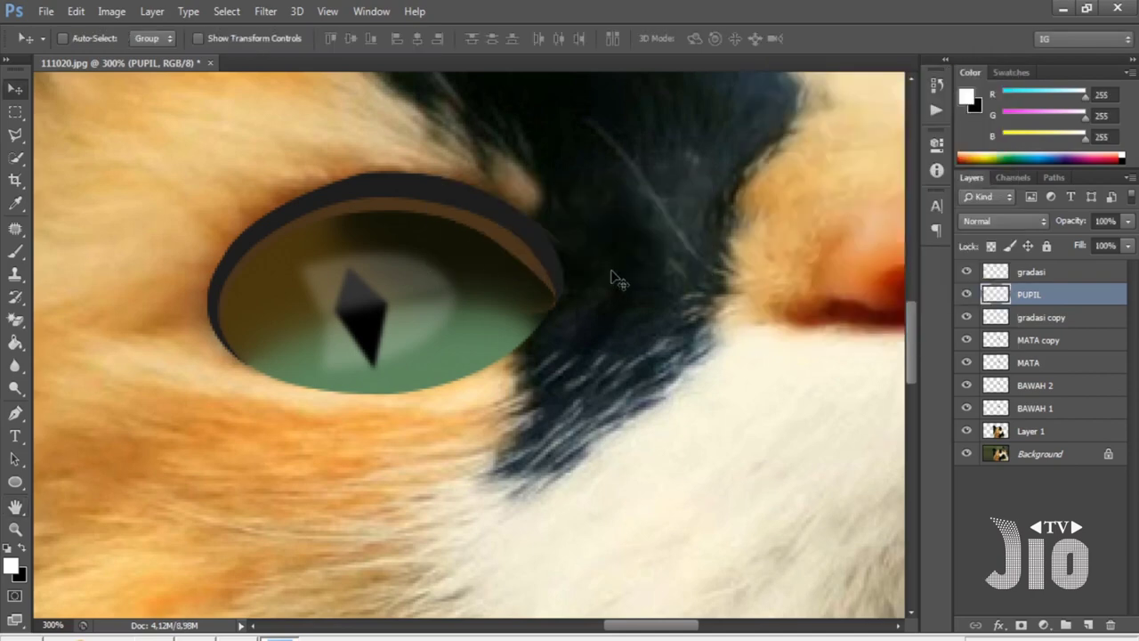
Rename Layer 1 as mask and hide the Background layer.
key("ctrl+1")
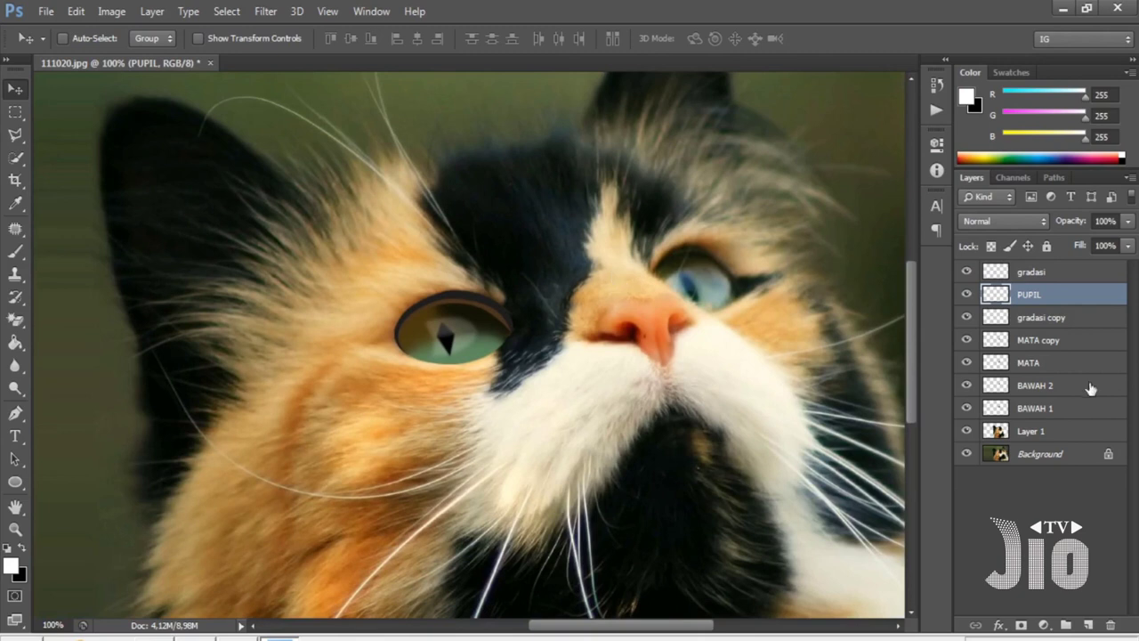
left_click(1036, 432)
double_click(1028, 433)
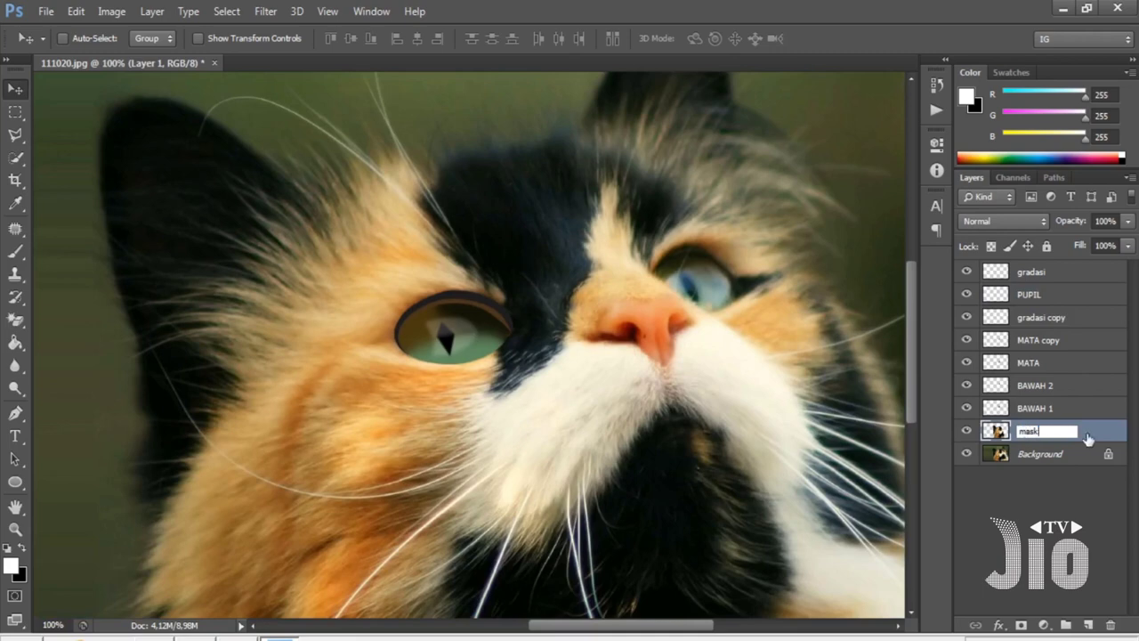
key("Return")
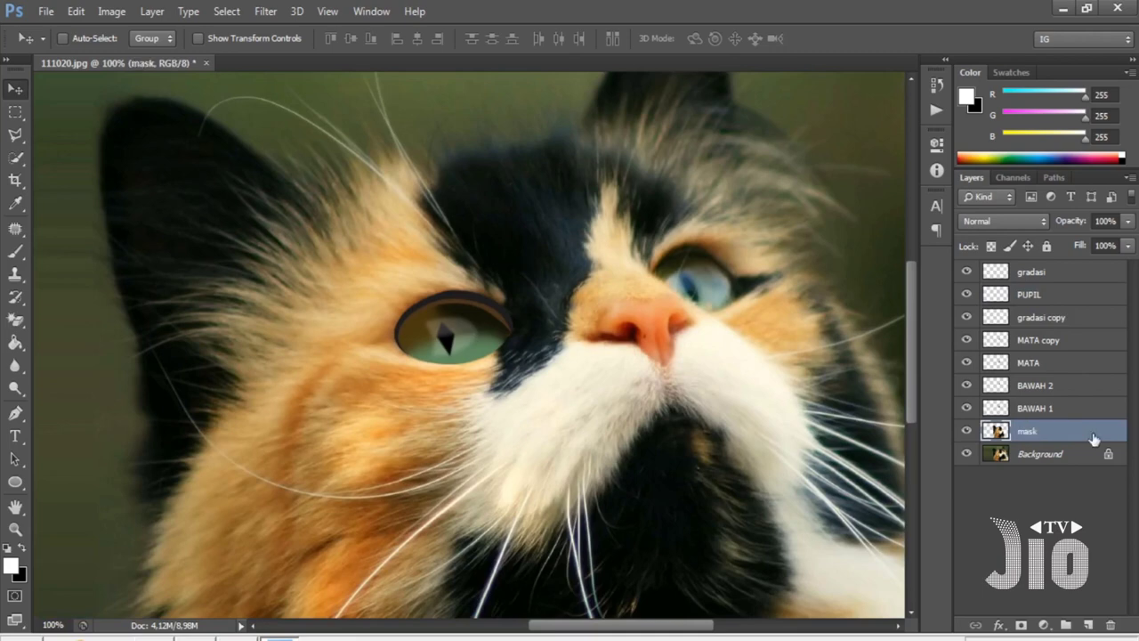
left_click(966, 454)
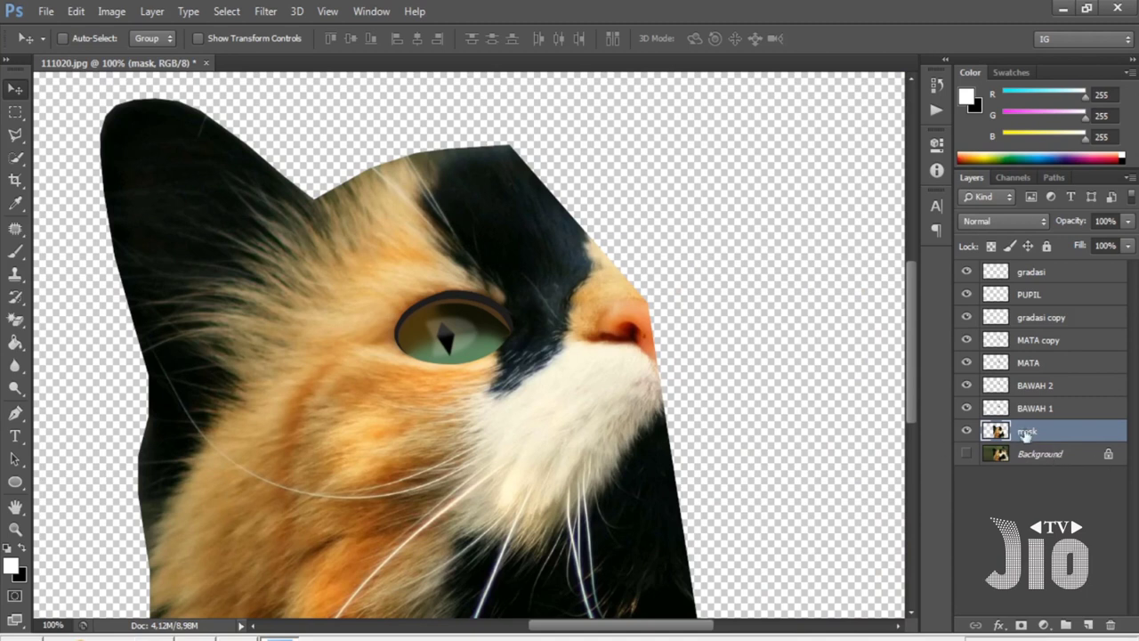
Select a triangle on the mask layer at the upper corner of the black forehead patch with the Polygonal Lasso, extending past the face's edge.
scroll(597, 415, "down", 3)
scroll(578, 369, "up", 3)
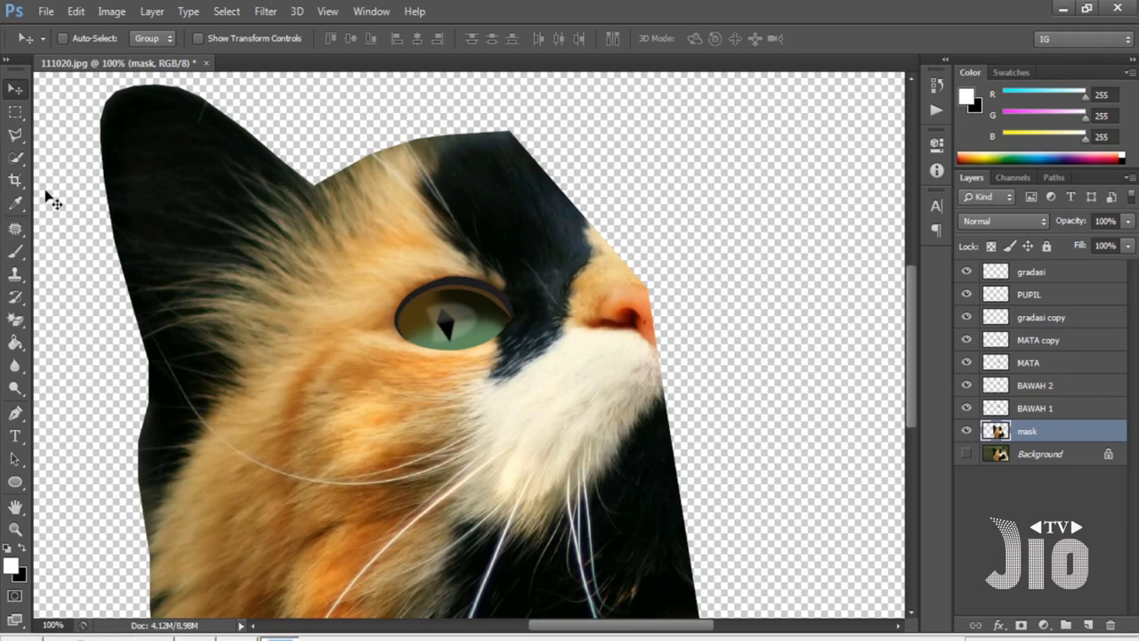
left_click(16, 134)
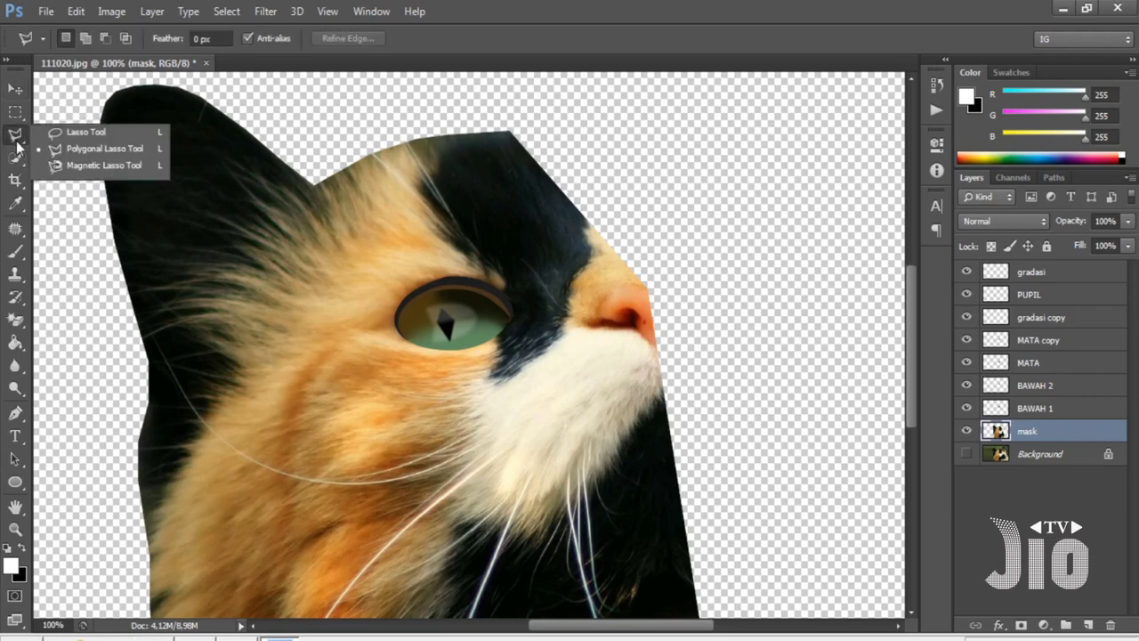
left_click(73, 150)
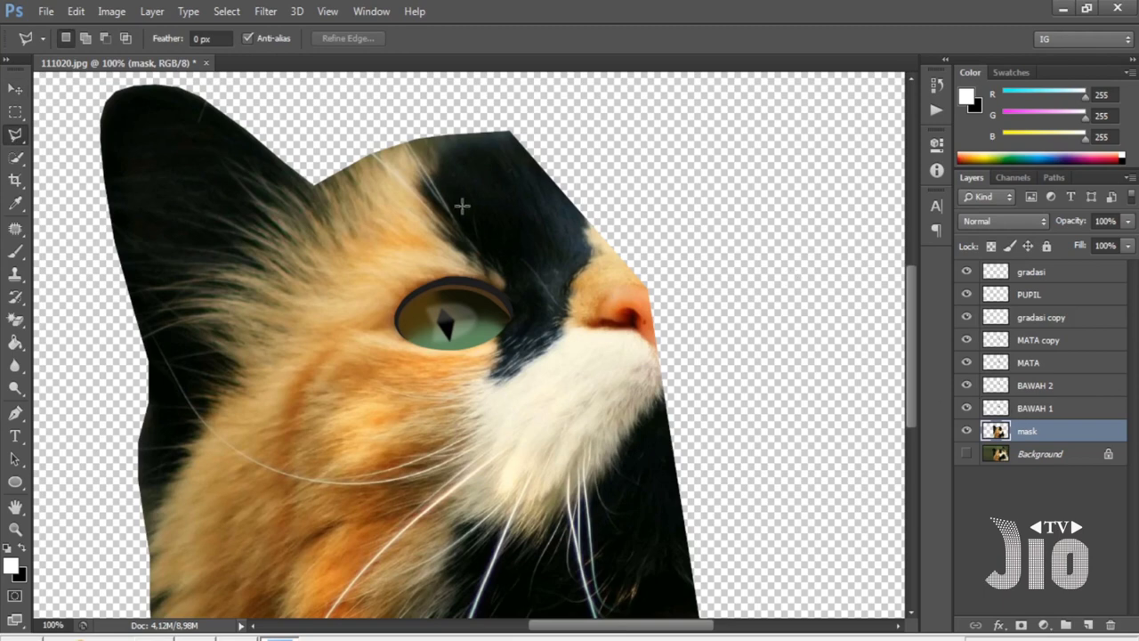
key("ctrl+plus")
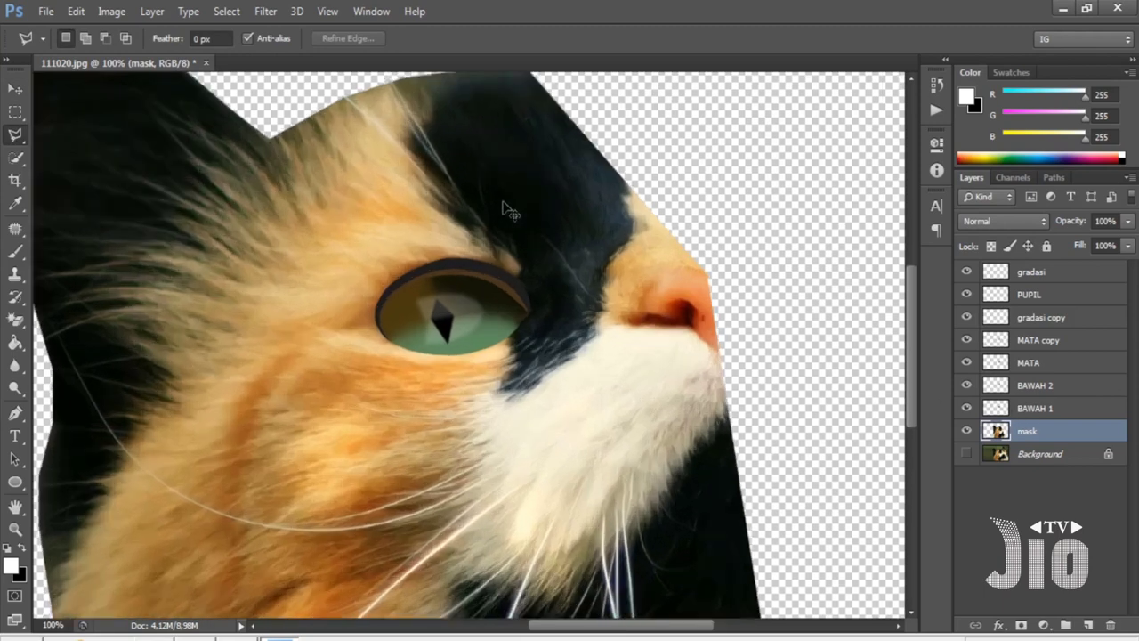
scroll(525, 267, "up", 3)
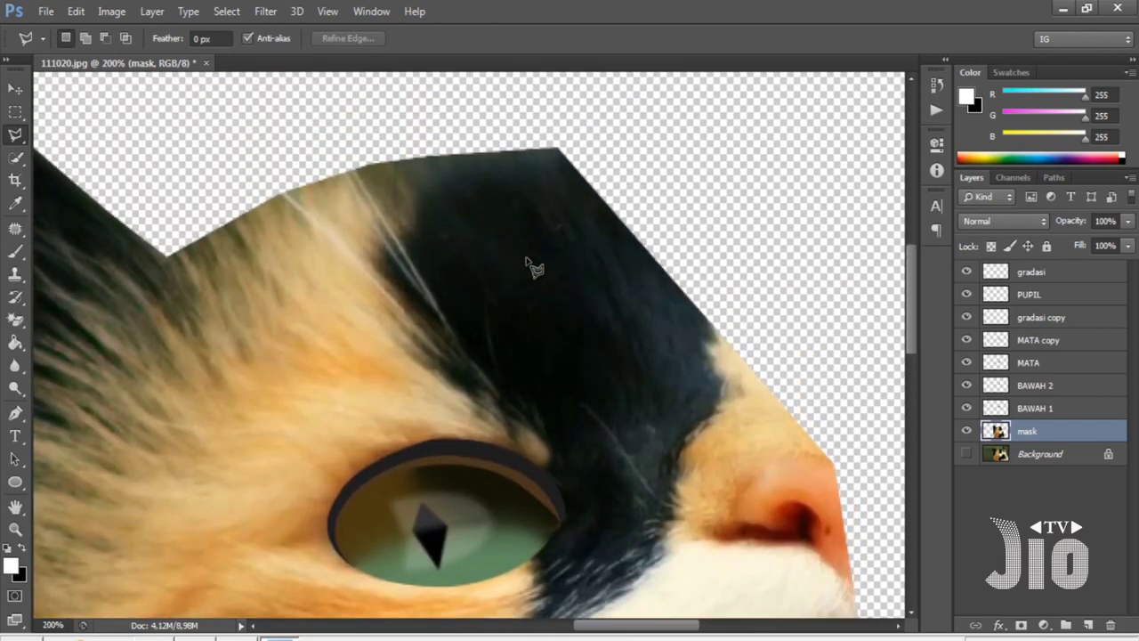
left_click(557, 147)
left_click(564, 357)
left_click(735, 294)
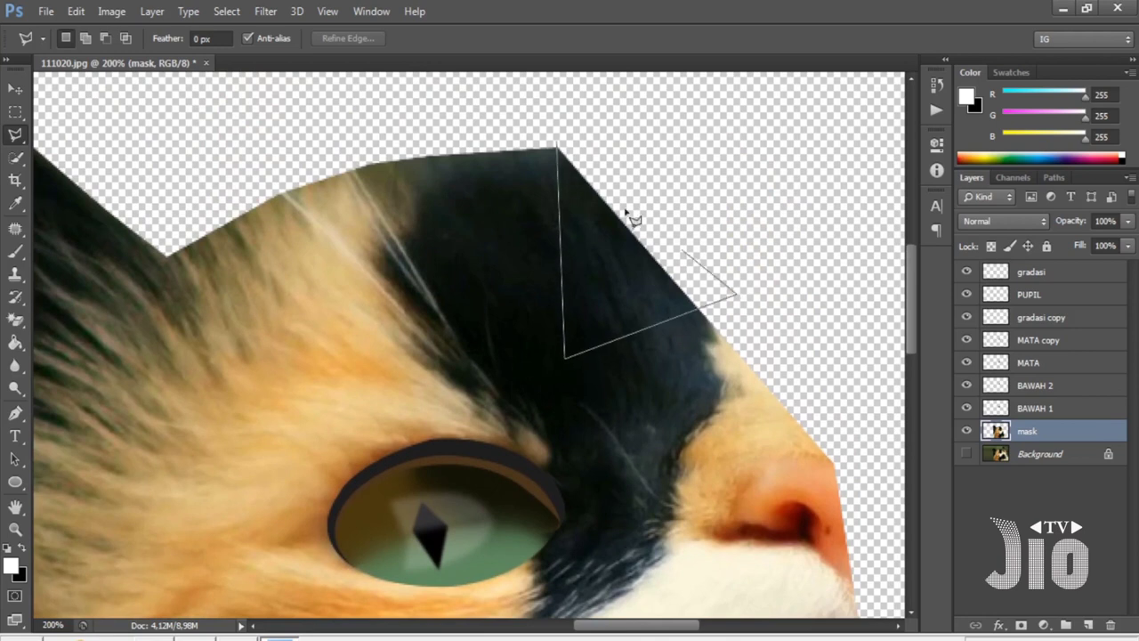
left_click(558, 147)
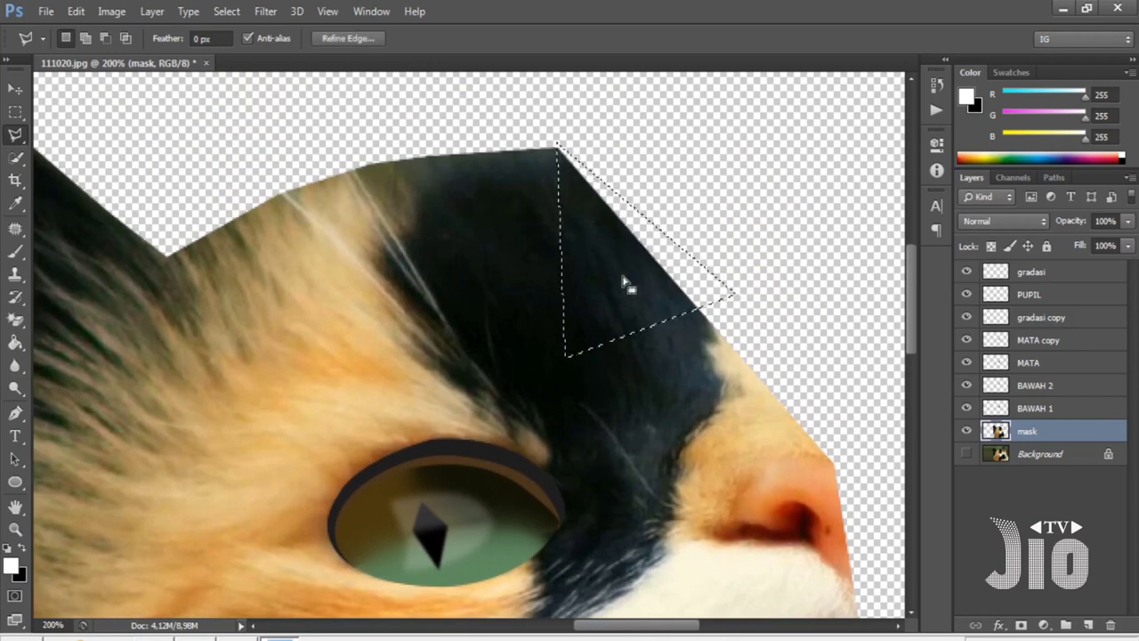
Apply the Average blur to the triangular forehead selection and compare the area with and without it.
left_click(266, 10)
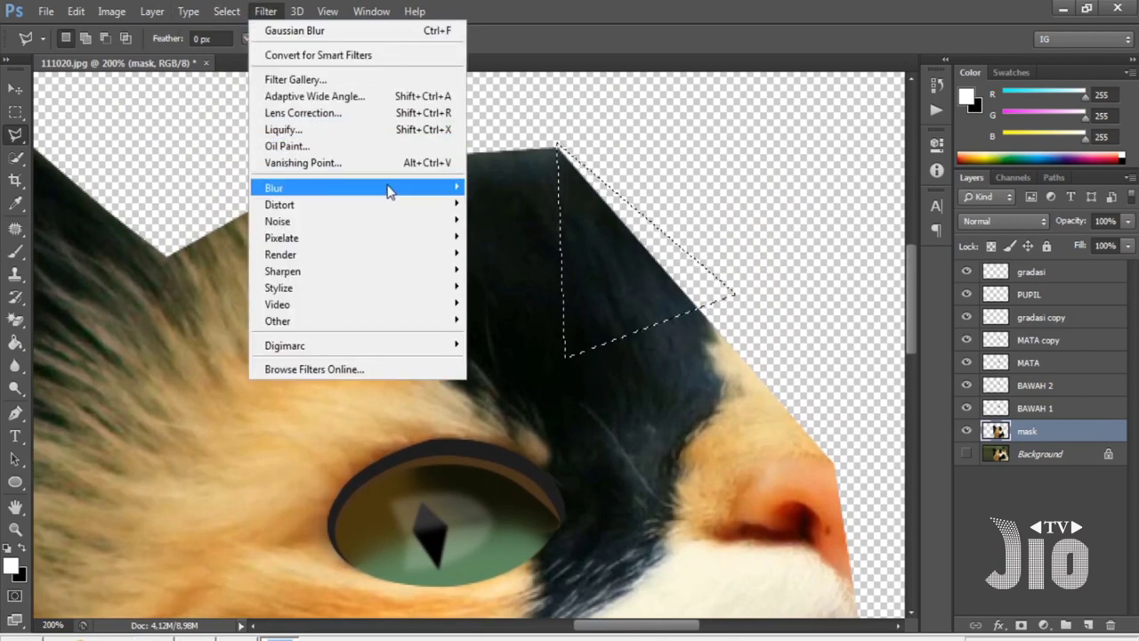
mouse_move(389, 189)
left_click(539, 250)
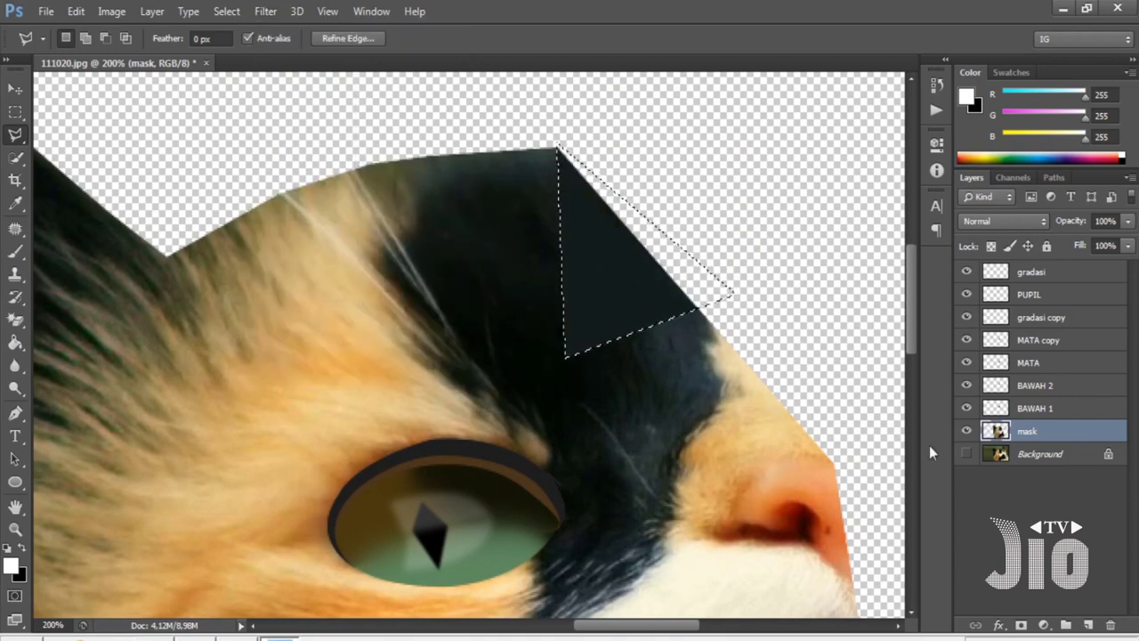
key("ctrl+z")
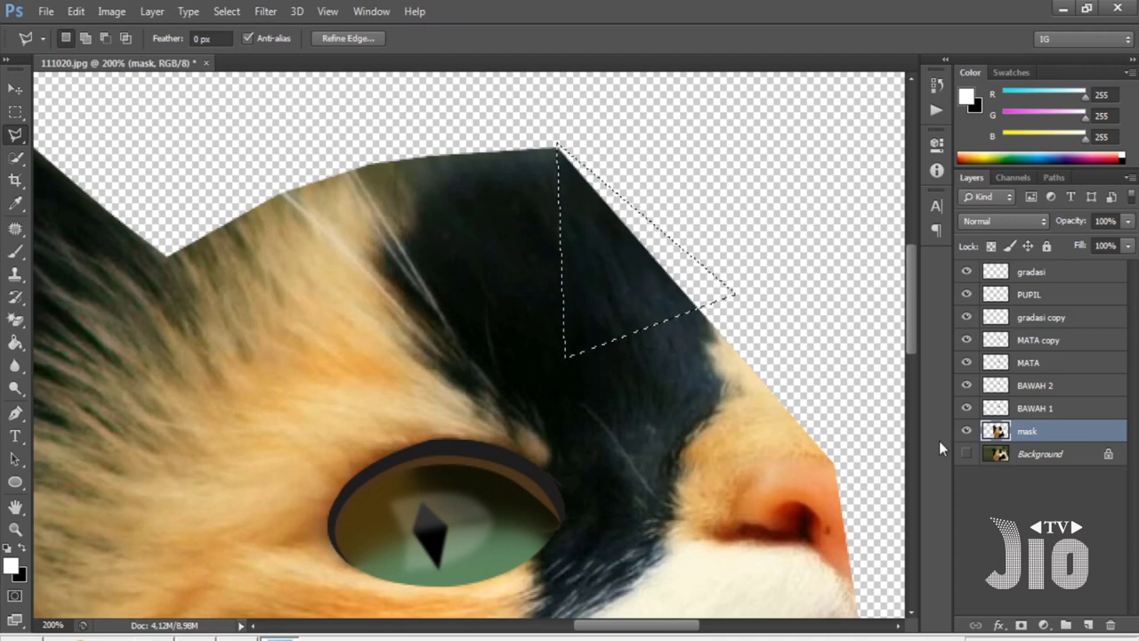
key("ctrl+z")
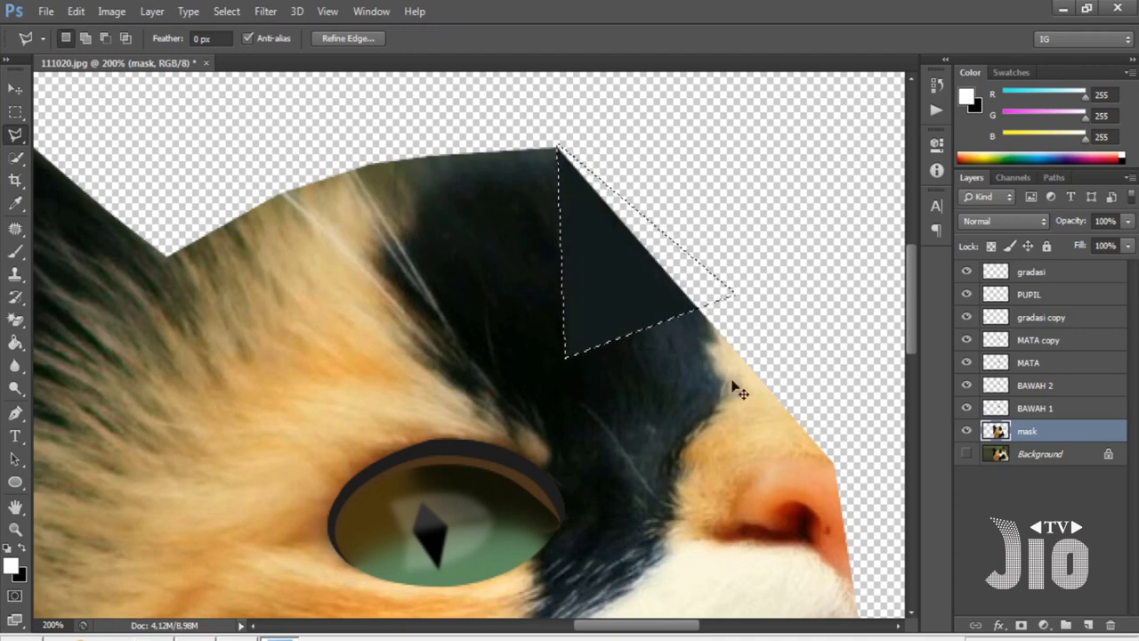
Select a triangle sharing the first facet's inner edge and reaching the top of the head, and fill it with Average blur.
key("ctrl+d")
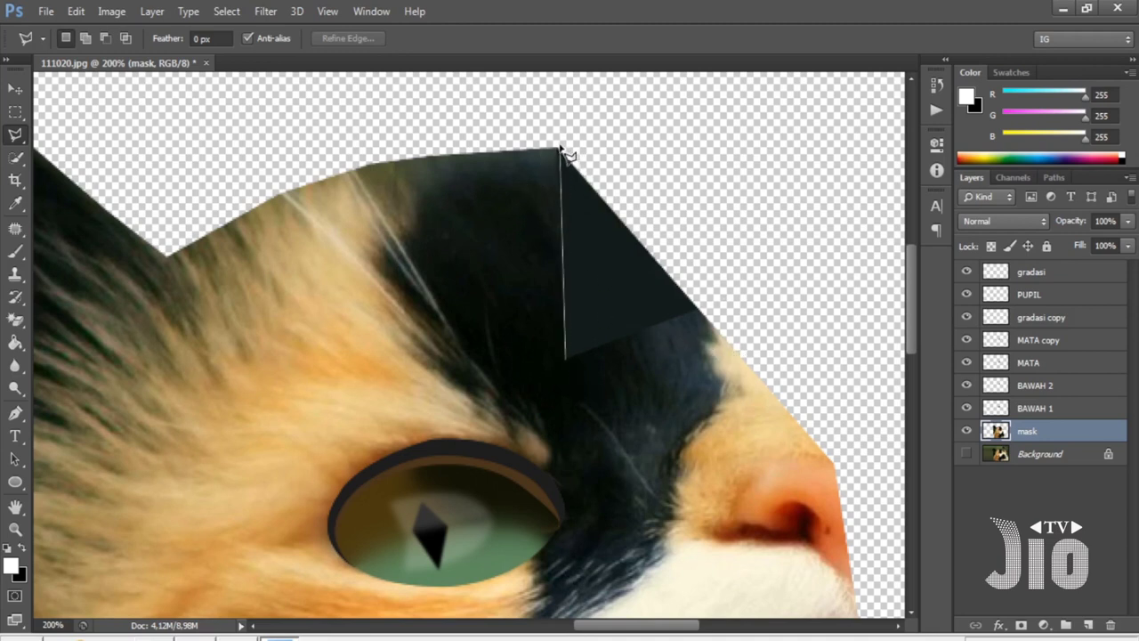
left_click(439, 141)
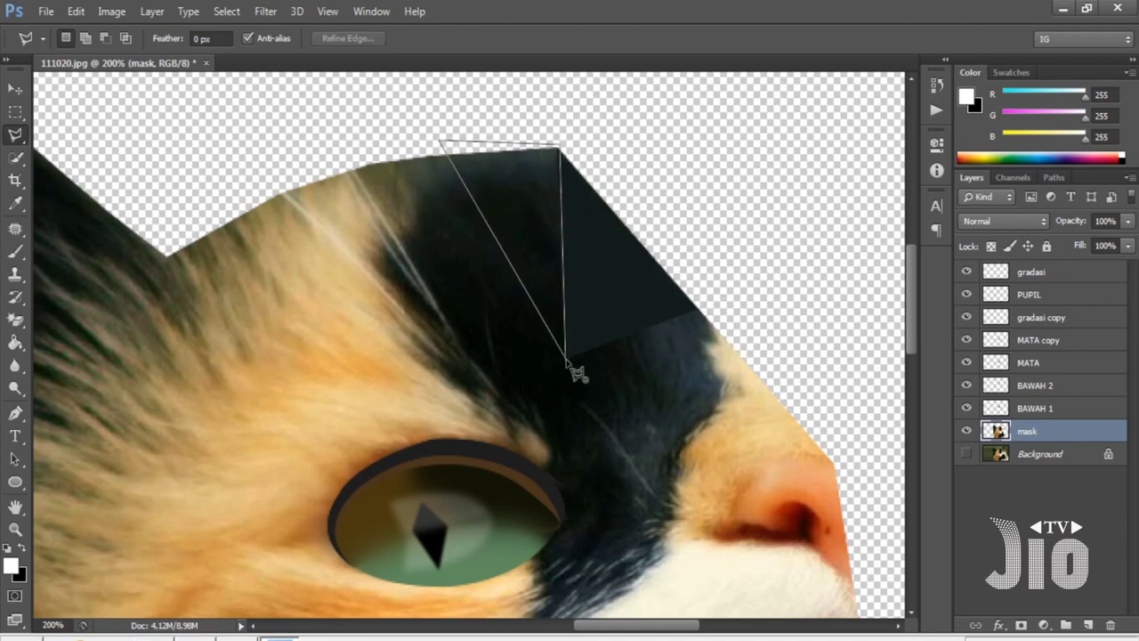
double_click(566, 358)
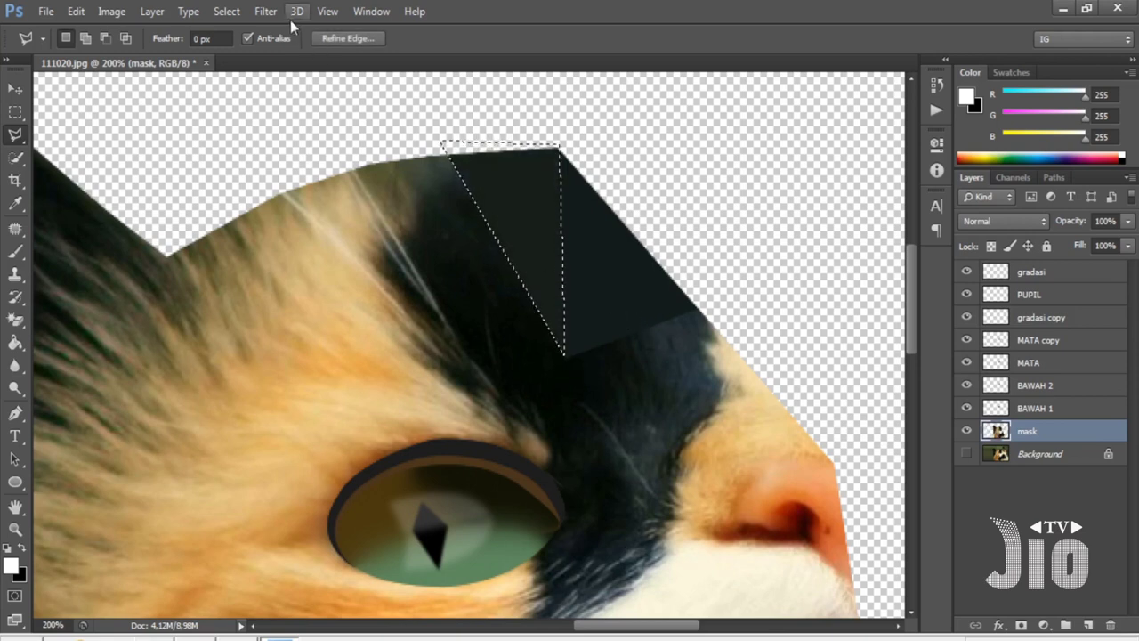
left_click(265, 10)
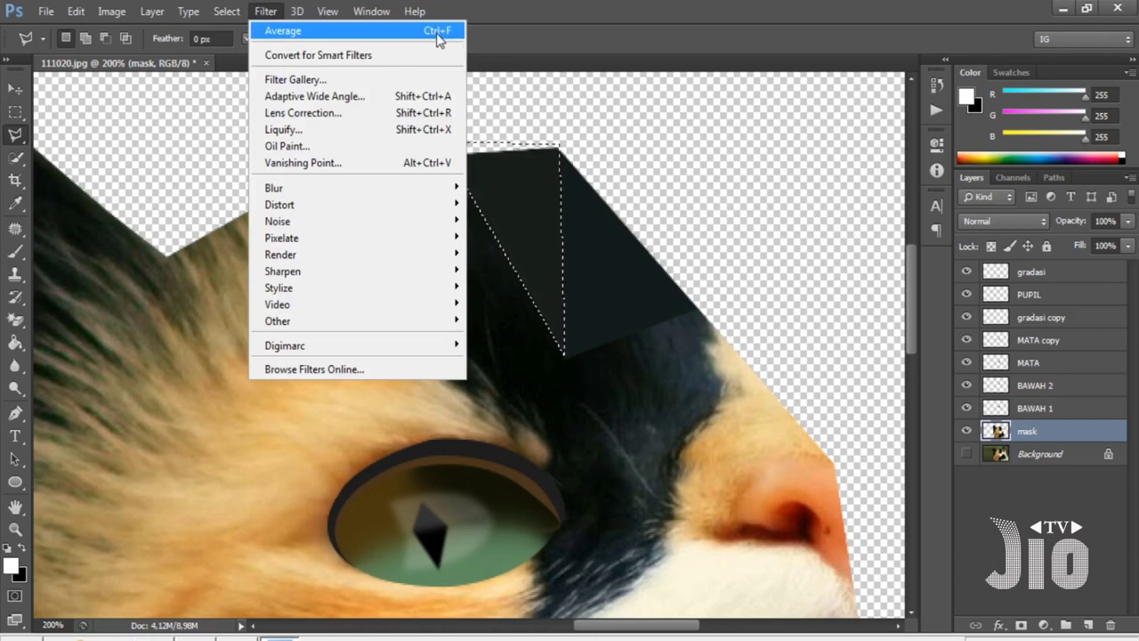
left_click(679, 130)
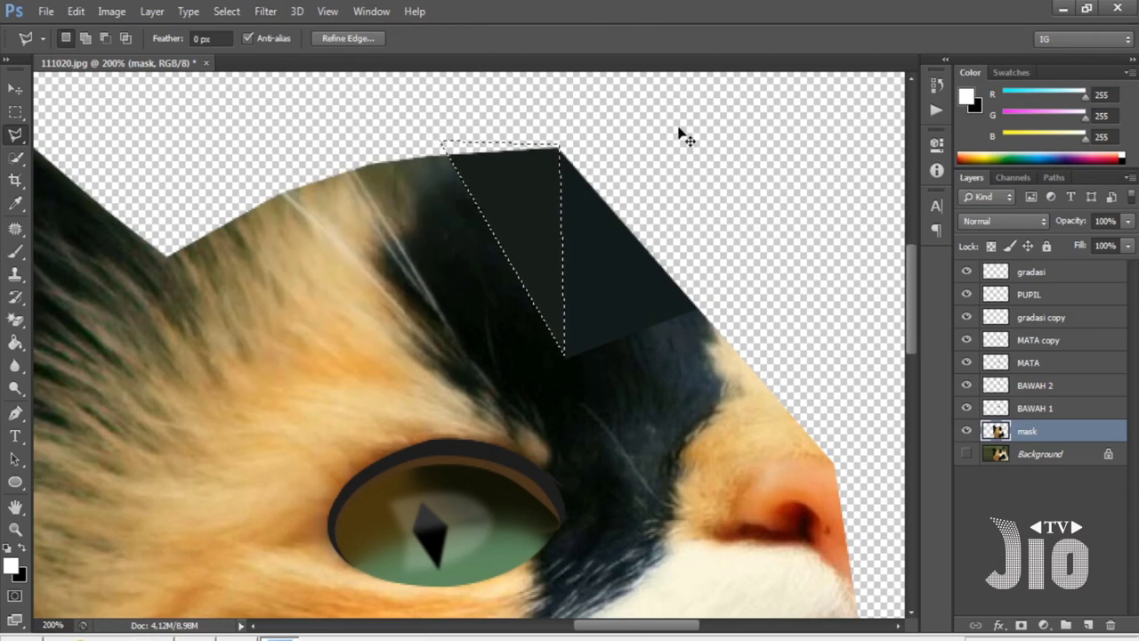
key("ctrl+d")
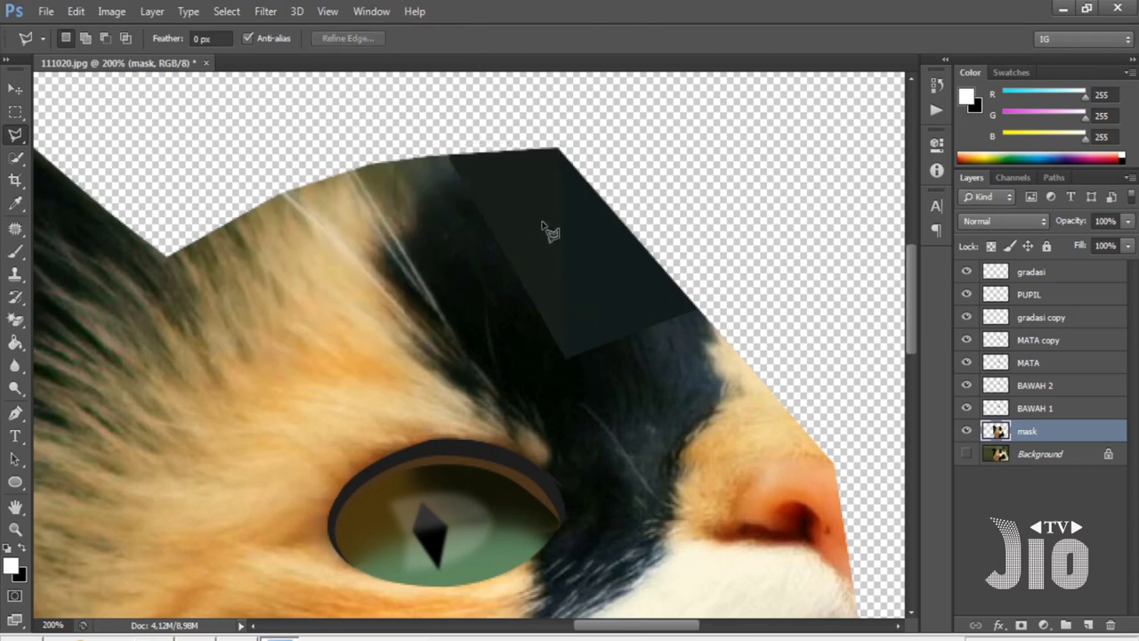
key("ctrl+shift+d")
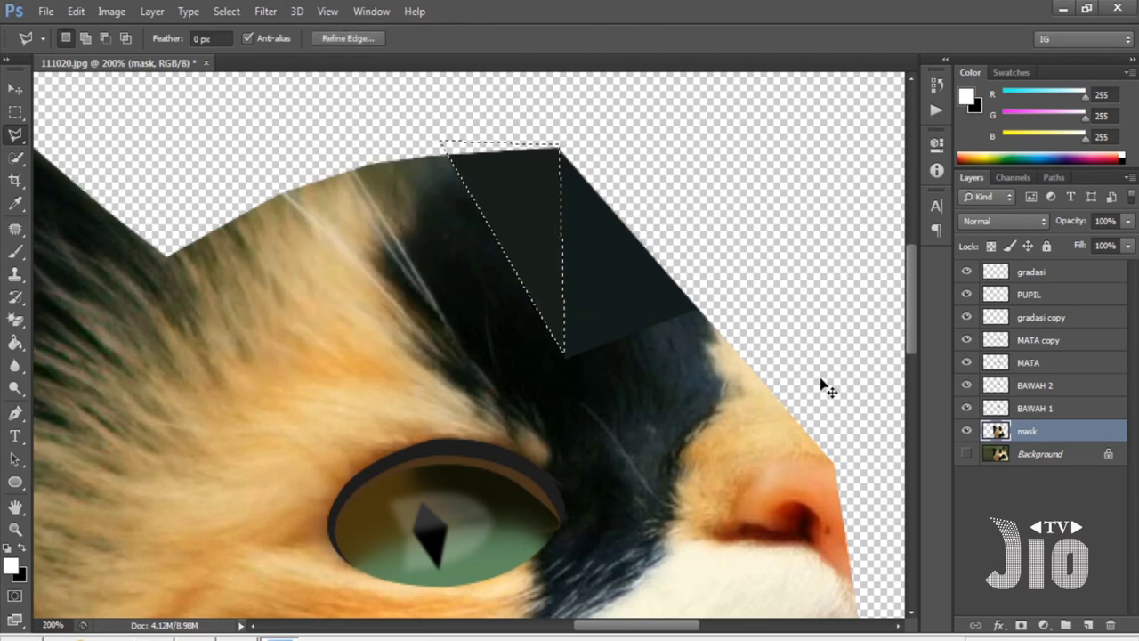
Darken the second forehead facet with Levels by raising the black input level to 15, and deselect it.
key("ctrl+l")
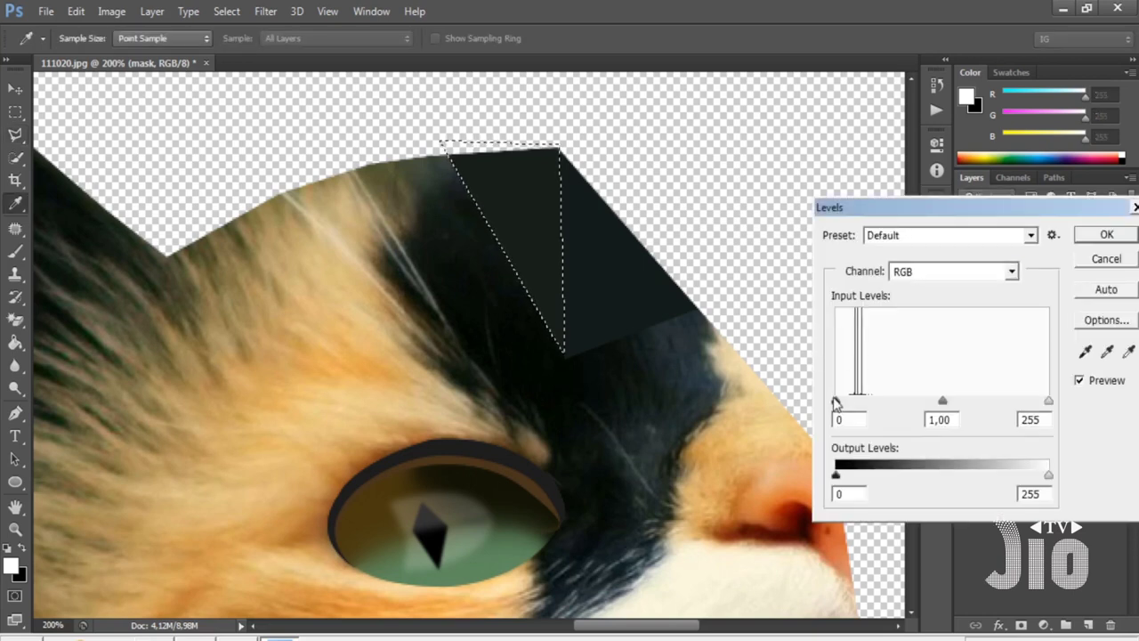
left_click_drag(837, 405, 844, 403)
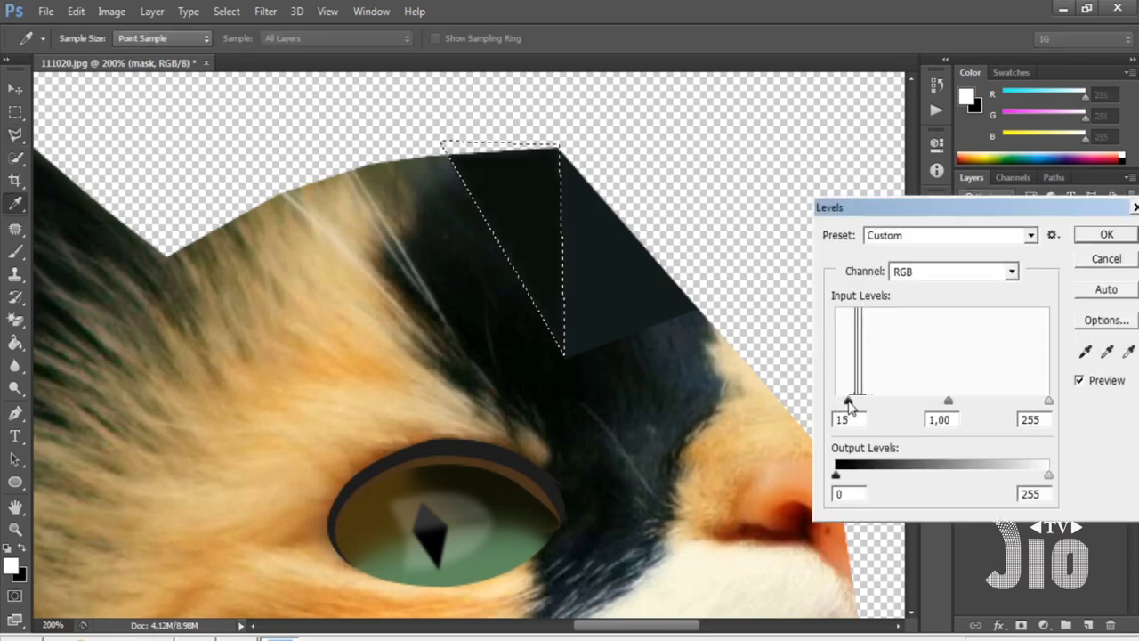
left_click(1088, 234)
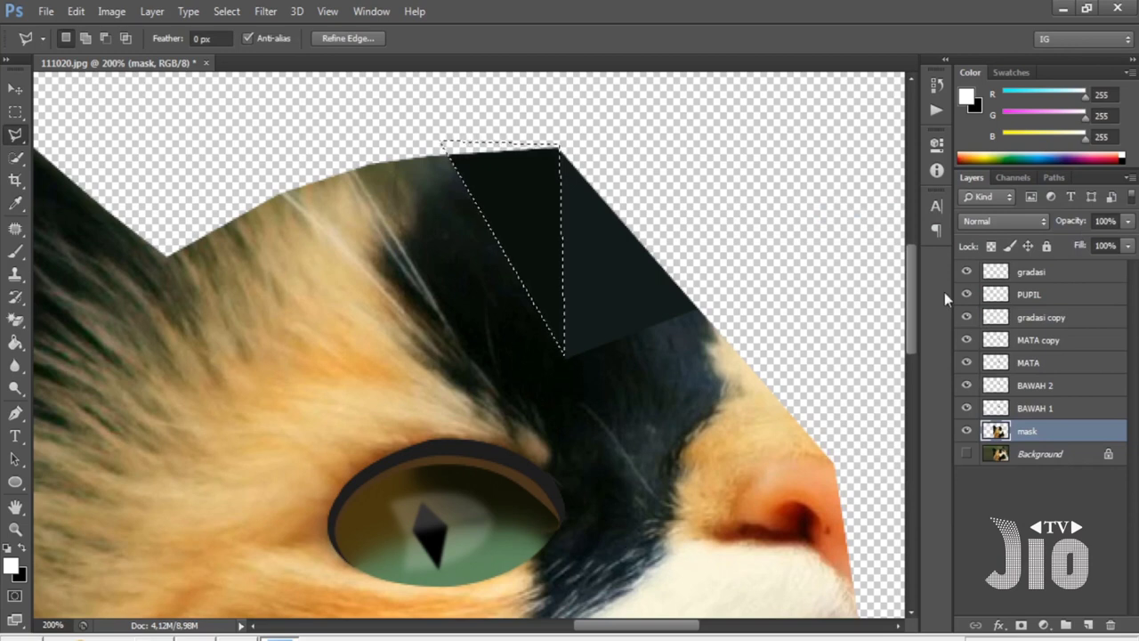
key("ctrl+d")
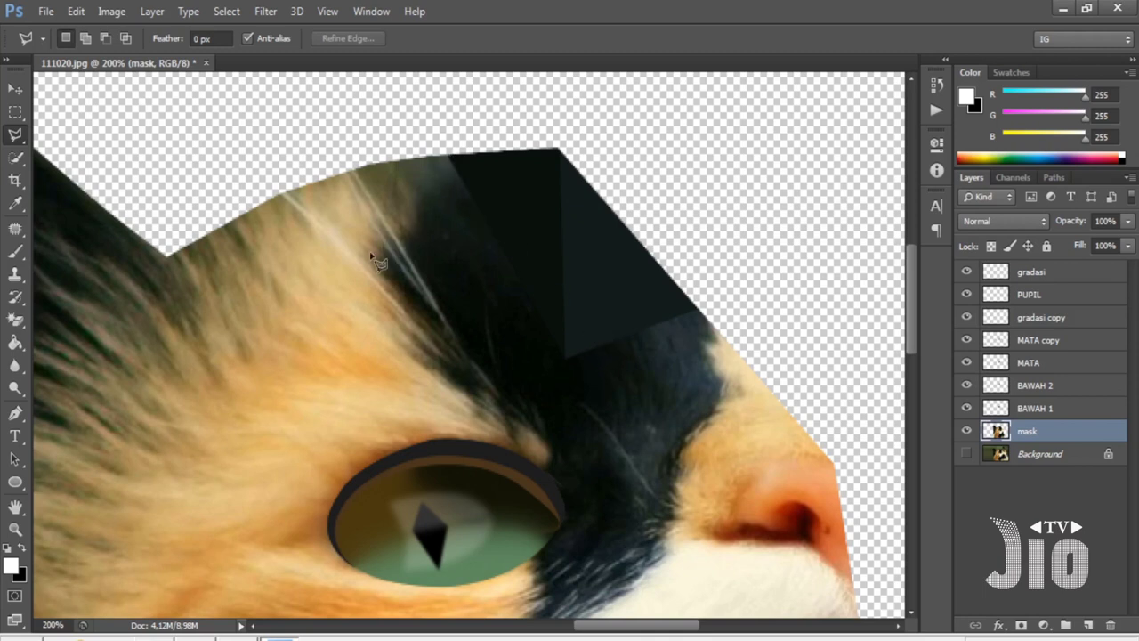
Select a third triangle beside the darkened facet, reaching the edge of the black patch, and flatten it with Average blur.
left_click(450, 156)
left_click(376, 264)
left_click(562, 354)
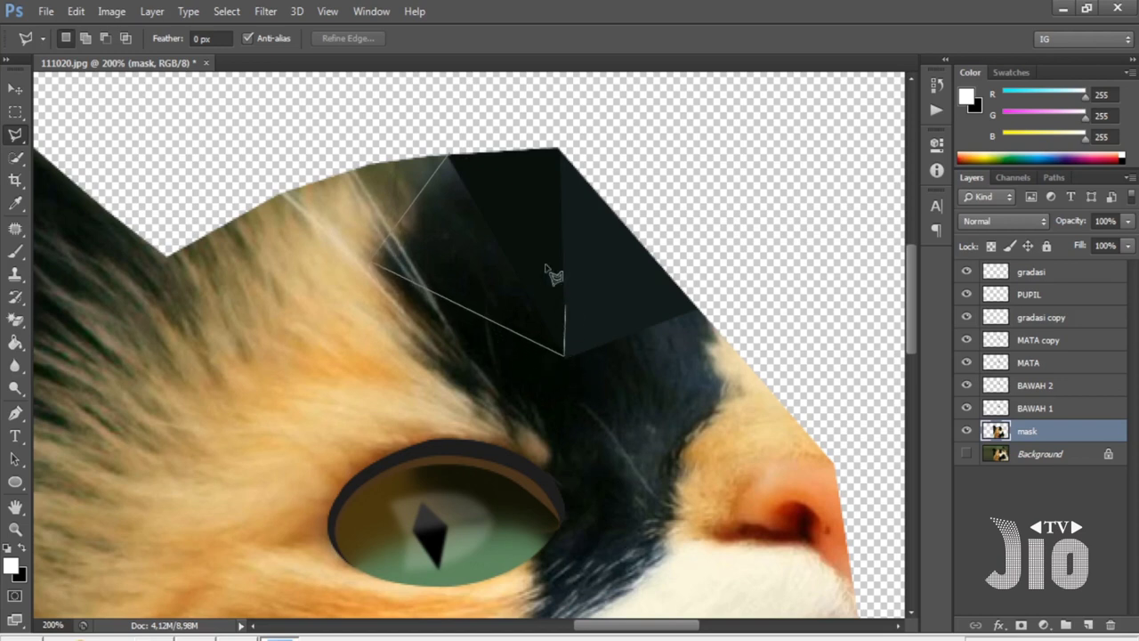
left_click(452, 158)
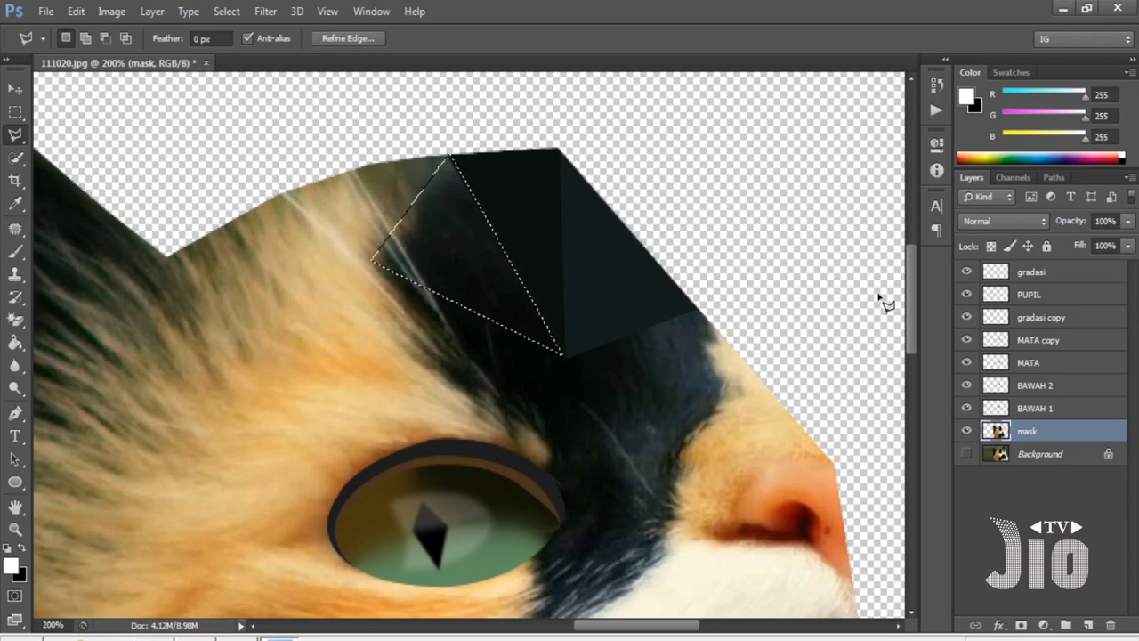
key("ctrl+BackSpace")
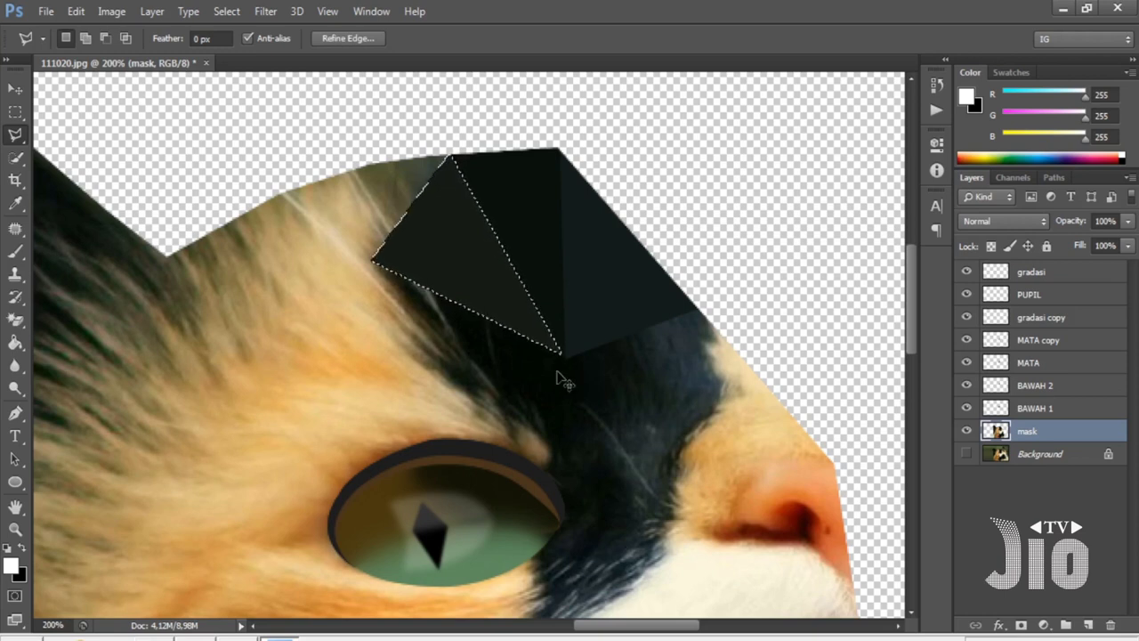
key("ctrl+d")
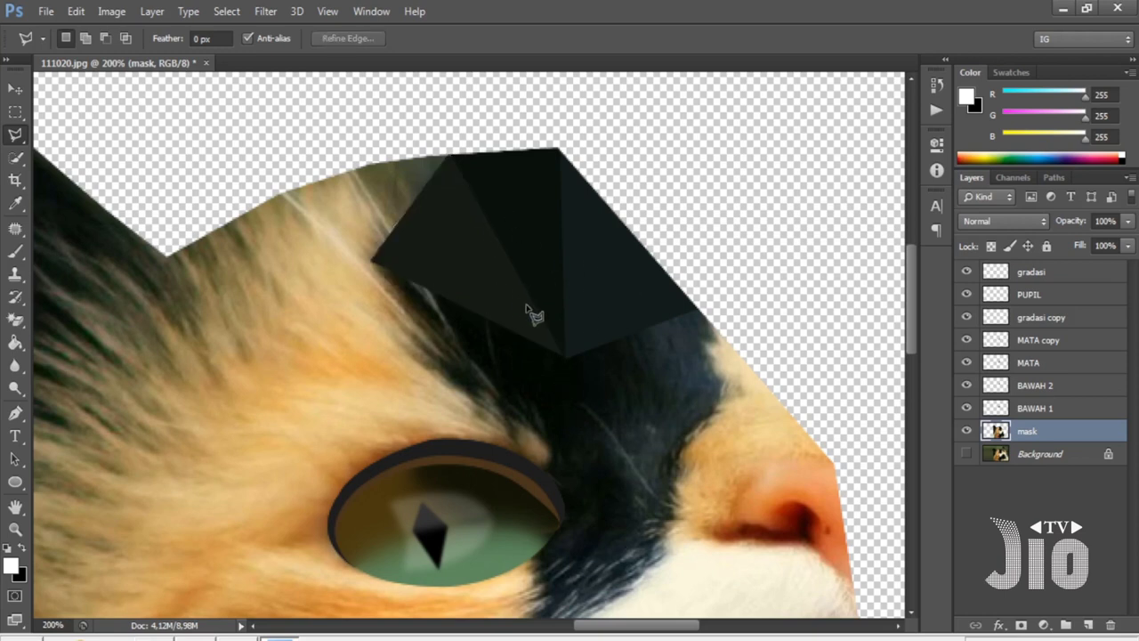
Try an Average blur on a long triangle below the third facet extending into the orange fur, and undo it.
left_click(371, 265)
left_click(207, 460)
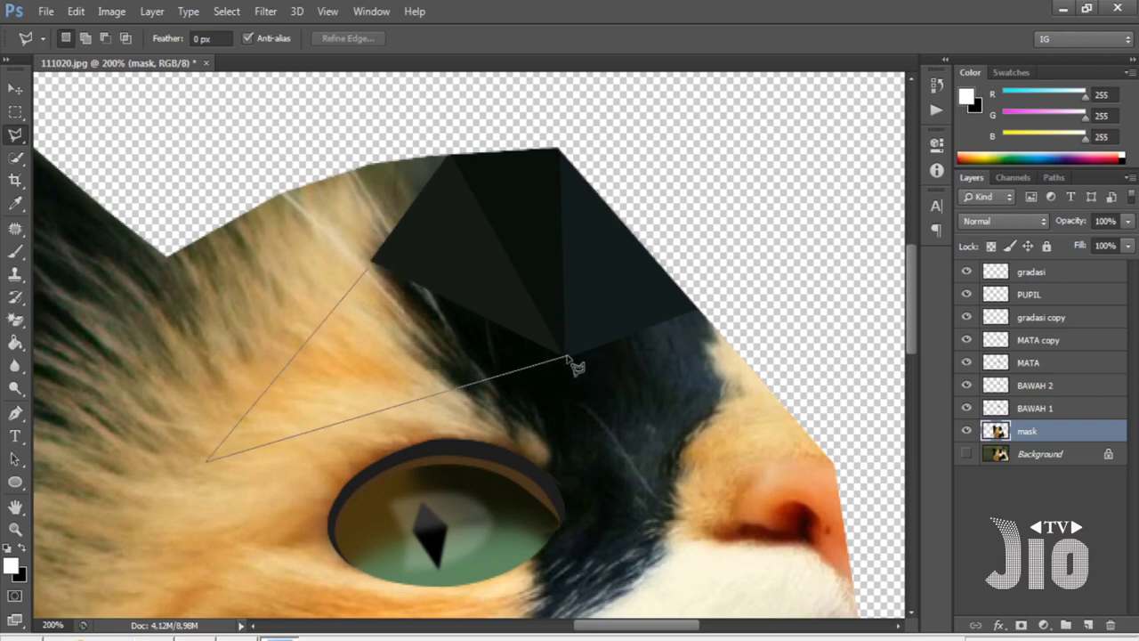
double_click(566, 359)
key("alt+BackSpace")
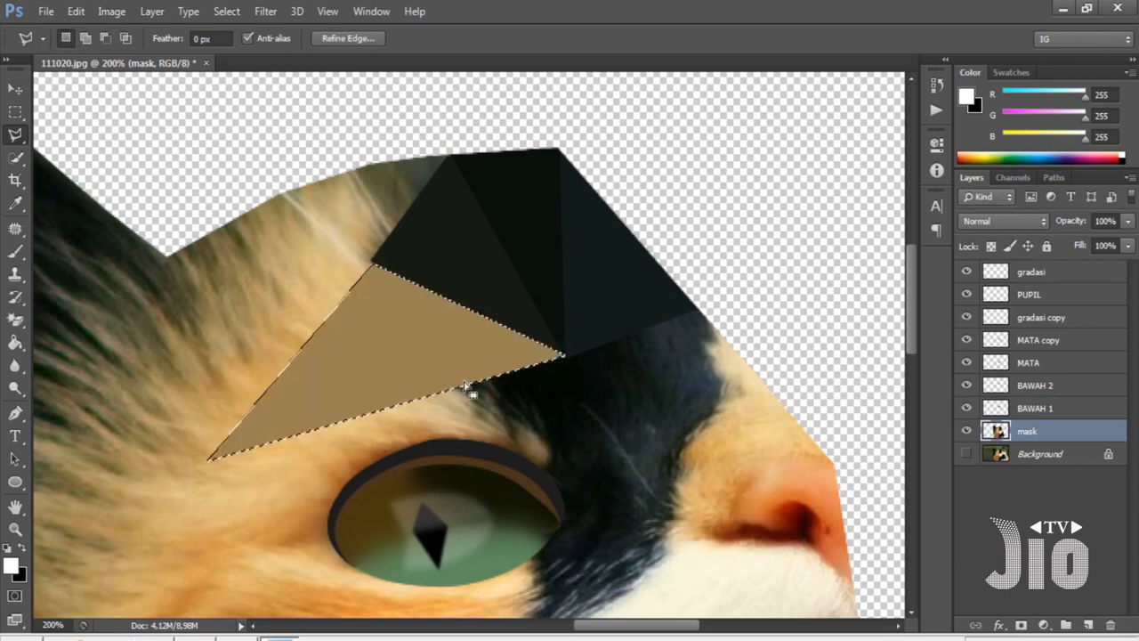
key("ctrl+z")
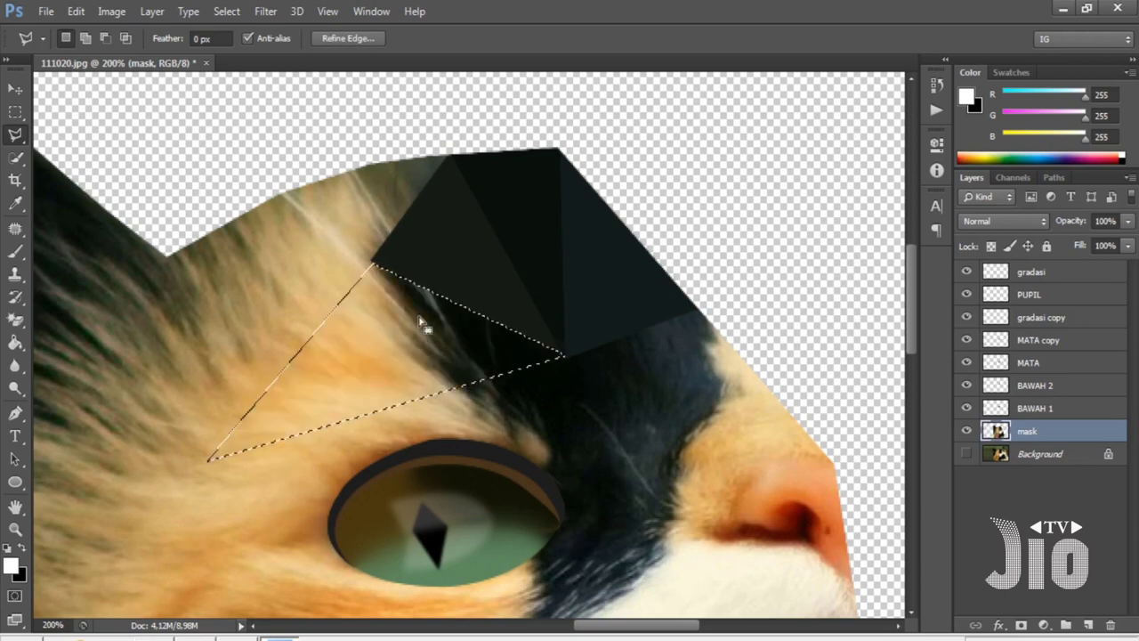
key("ctrl+d")
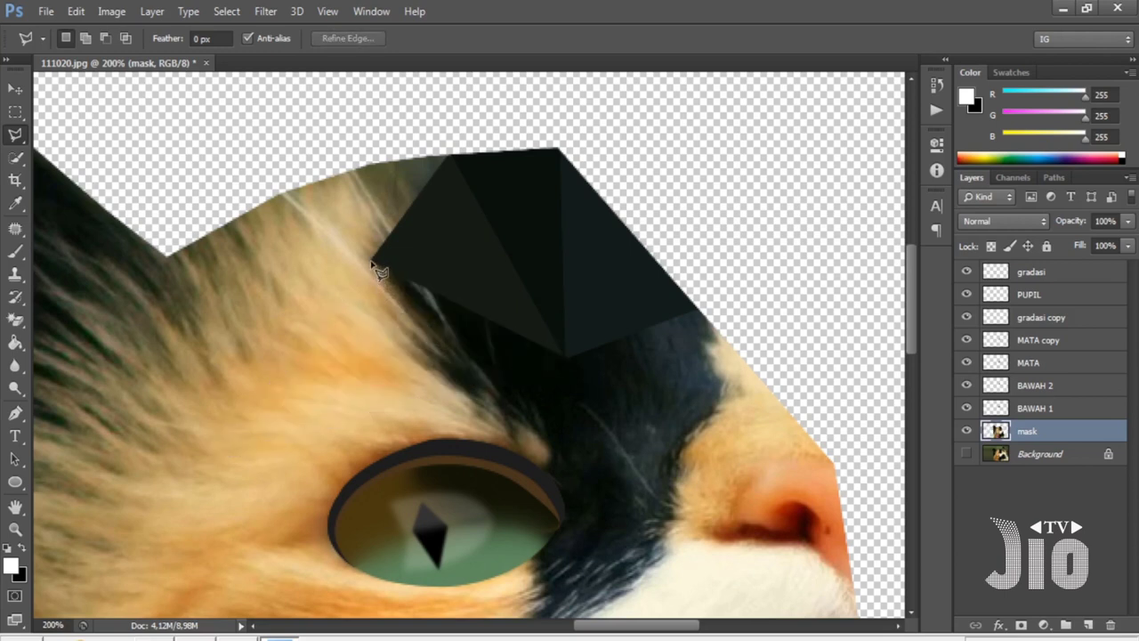
left_click(466, 397)
left_click(563, 356)
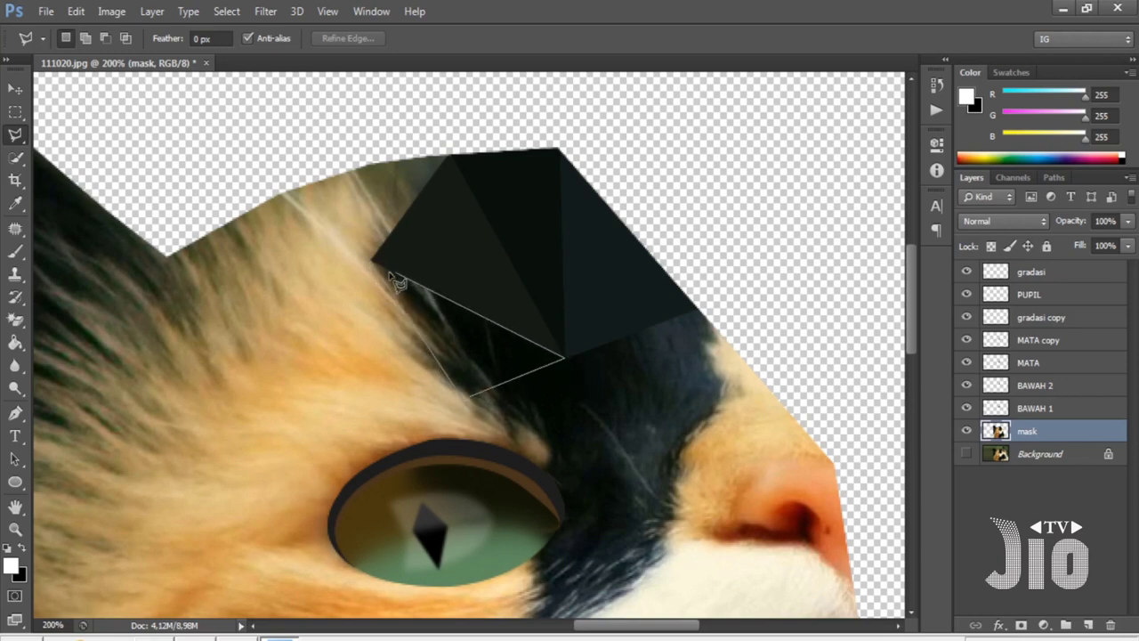
left_click(374, 265)
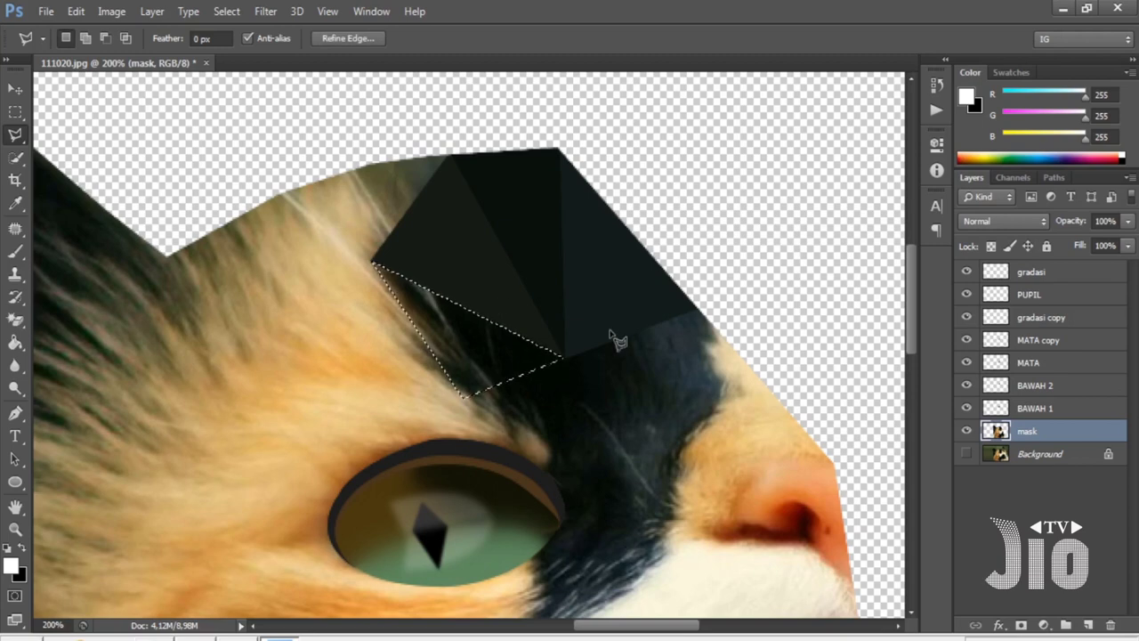
key("ctrl+plus")
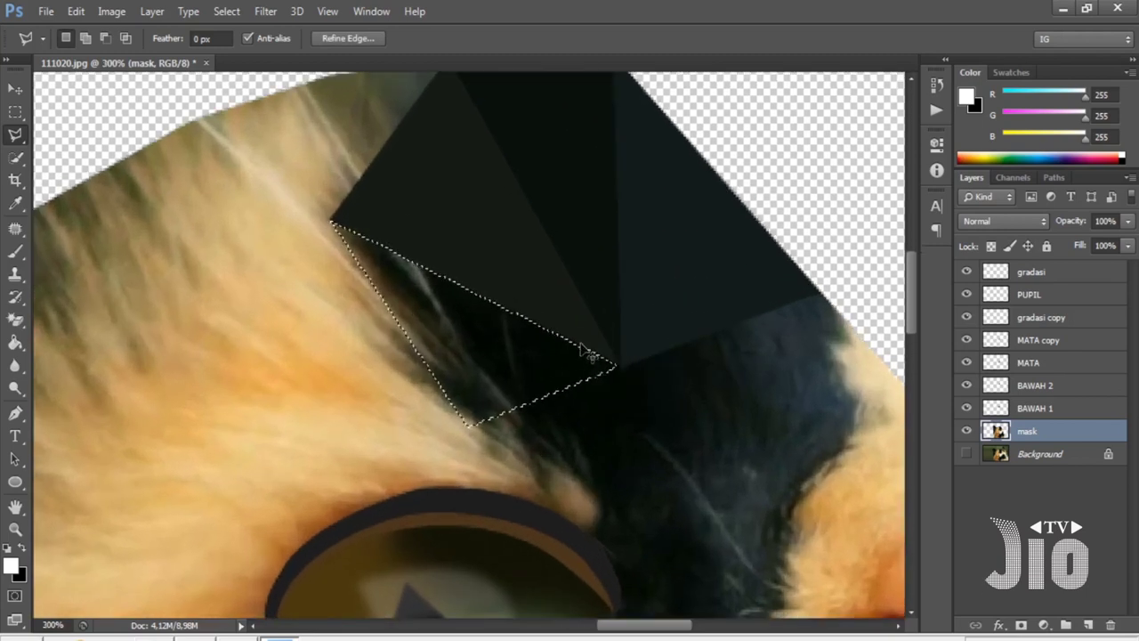
key("ctrl+d")
Try an Average blur on a triangle set slightly below the third facet's lower edge, and undo it.
left_click(343, 241)
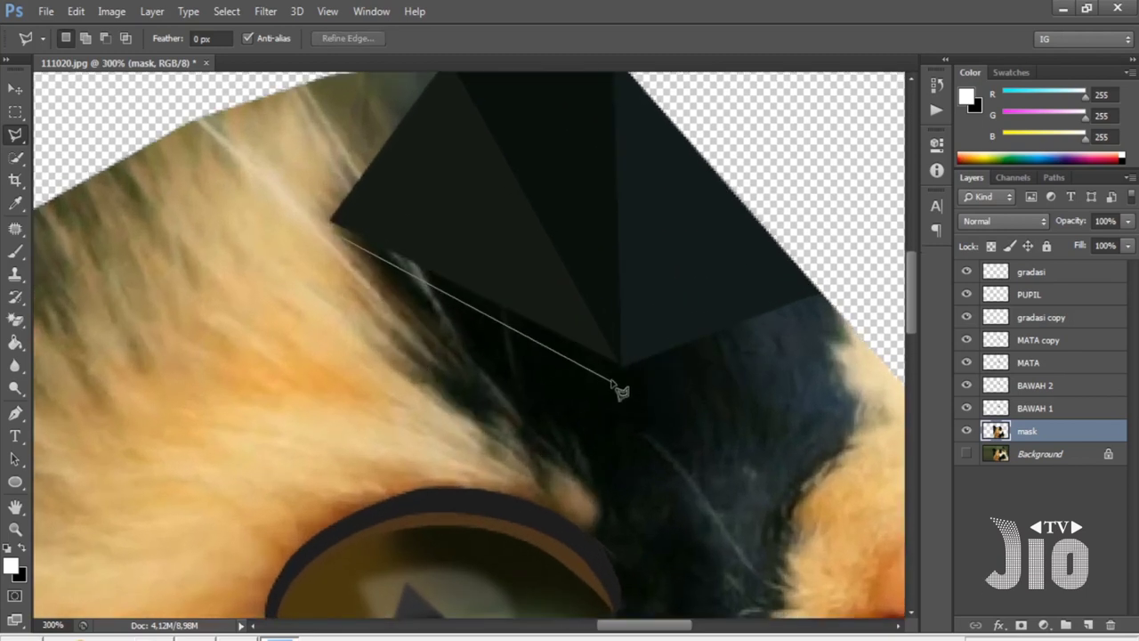
left_click(611, 376)
left_click(499, 457)
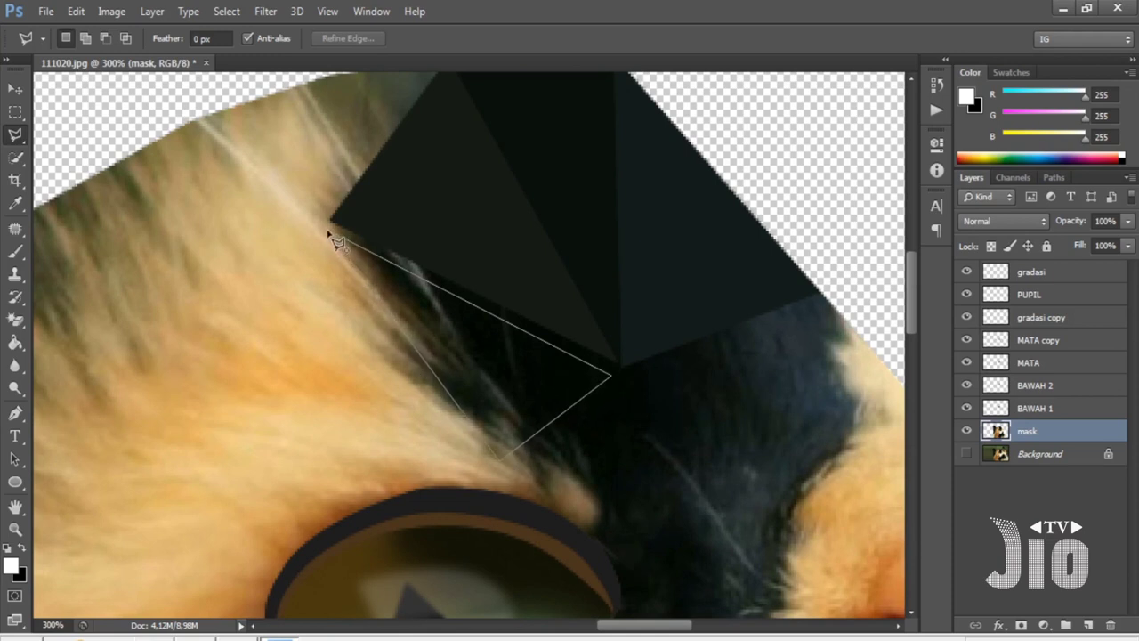
left_click(331, 234)
key("ctrl+BackSpace")
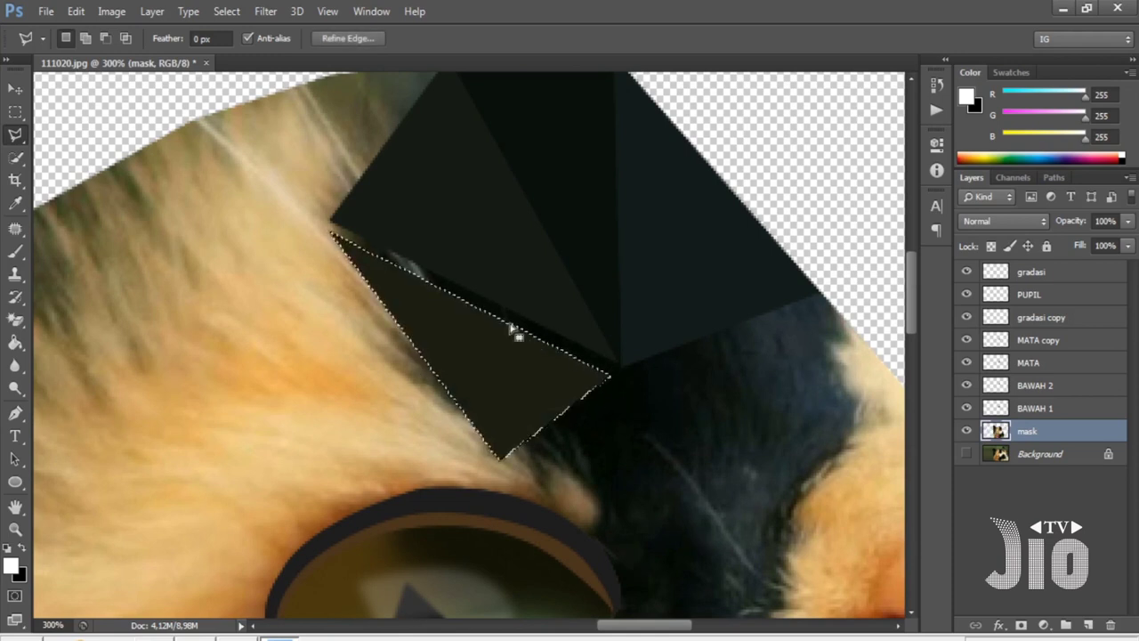
key("ctrl+z")
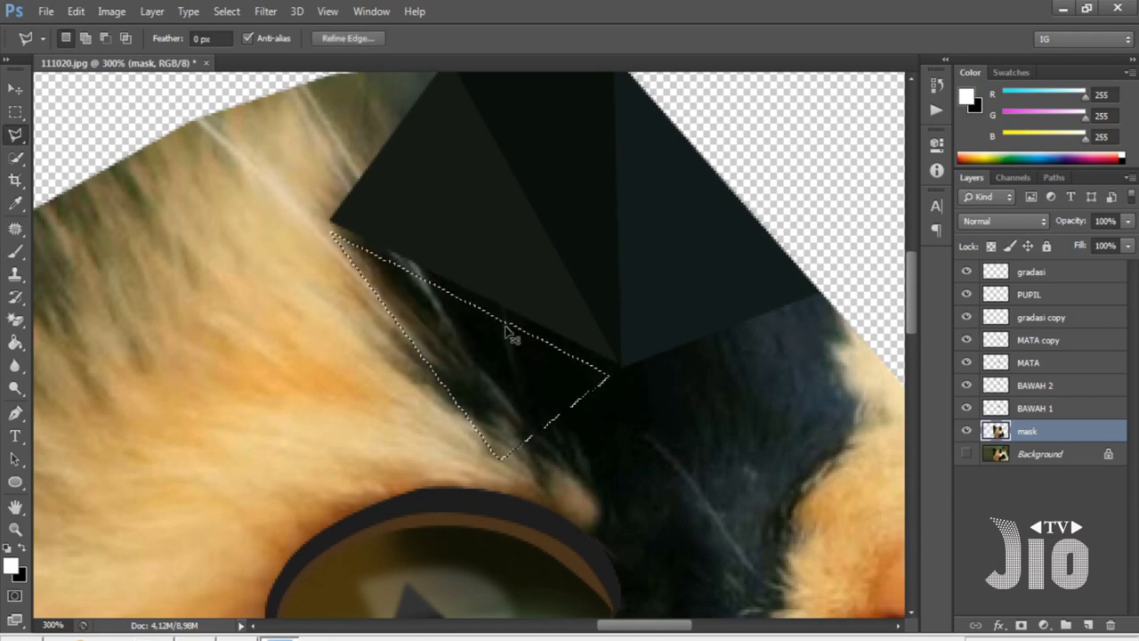
key("ctrl+d")
Select a triangle exactly along the third facet's lower edge, pointing down toward the eye, and flatten it with Average blur.
left_click(622, 362)
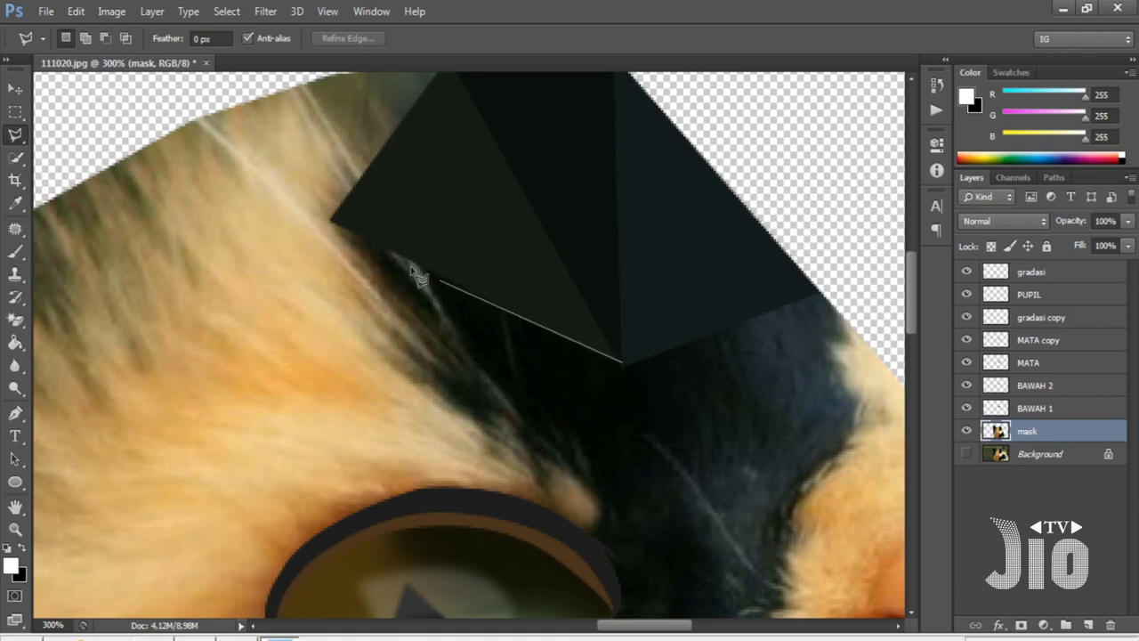
left_click(331, 222)
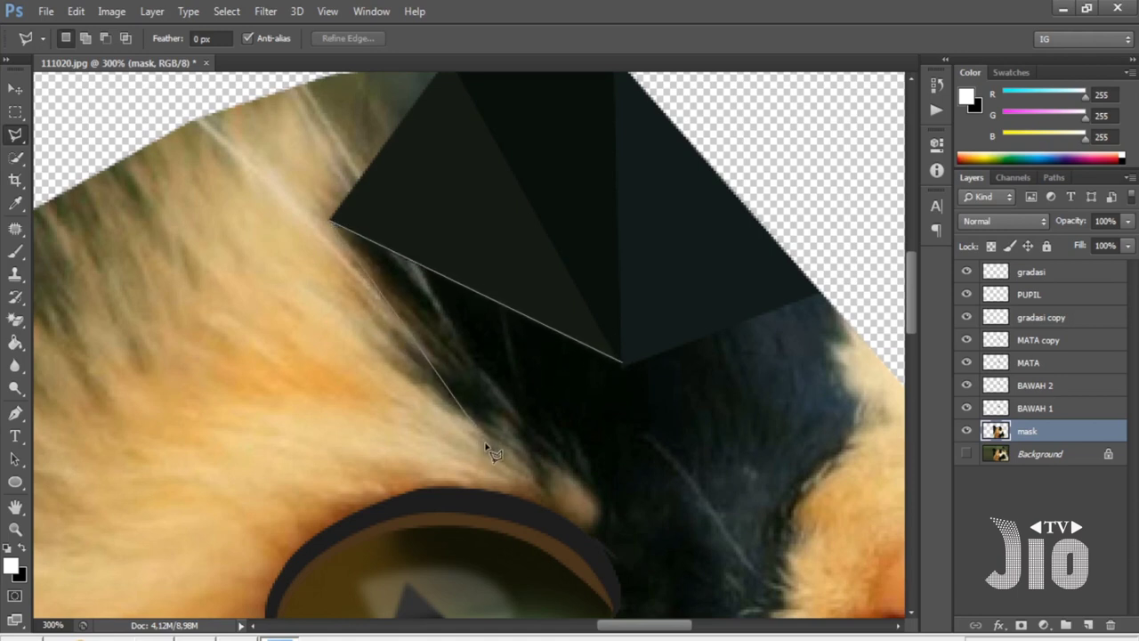
left_click(487, 441)
left_click(623, 364)
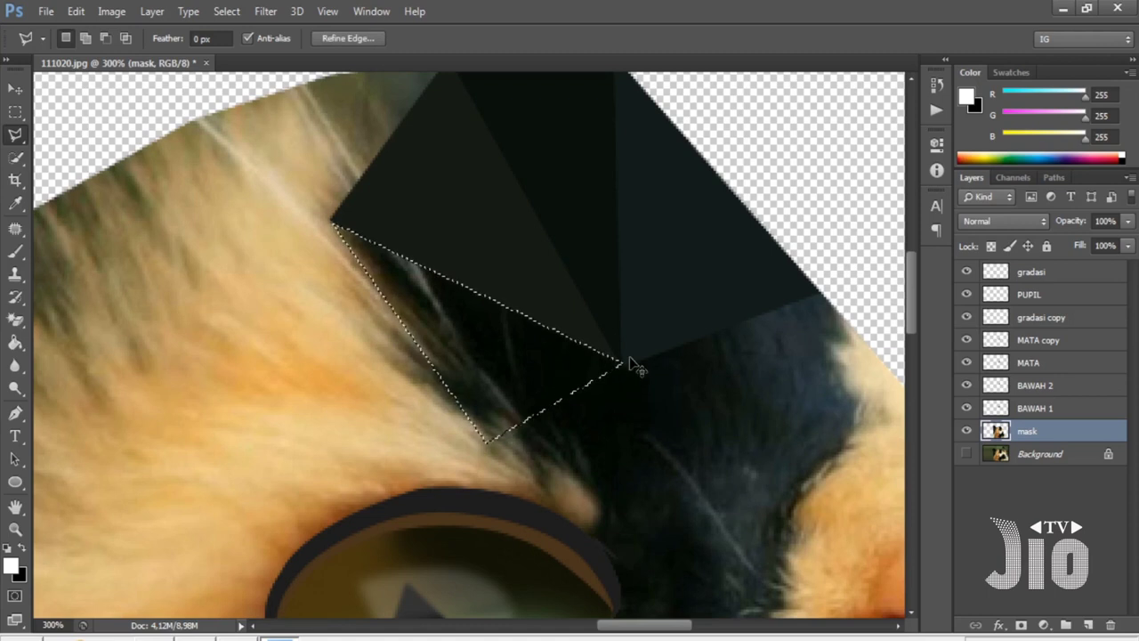
key("ctrl+BackSpace")
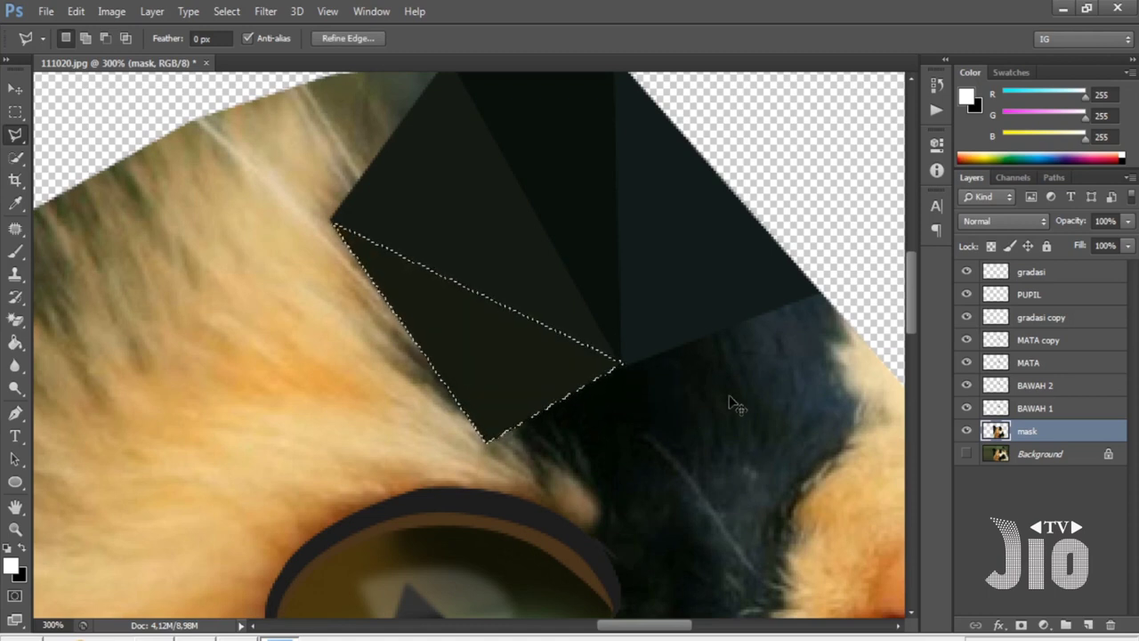
Darken the facet above the eye with Levels by setting the midtone input to 0.80, and deselect it.
key("ctrl+l")
left_click_drag(945, 402, 955, 401)
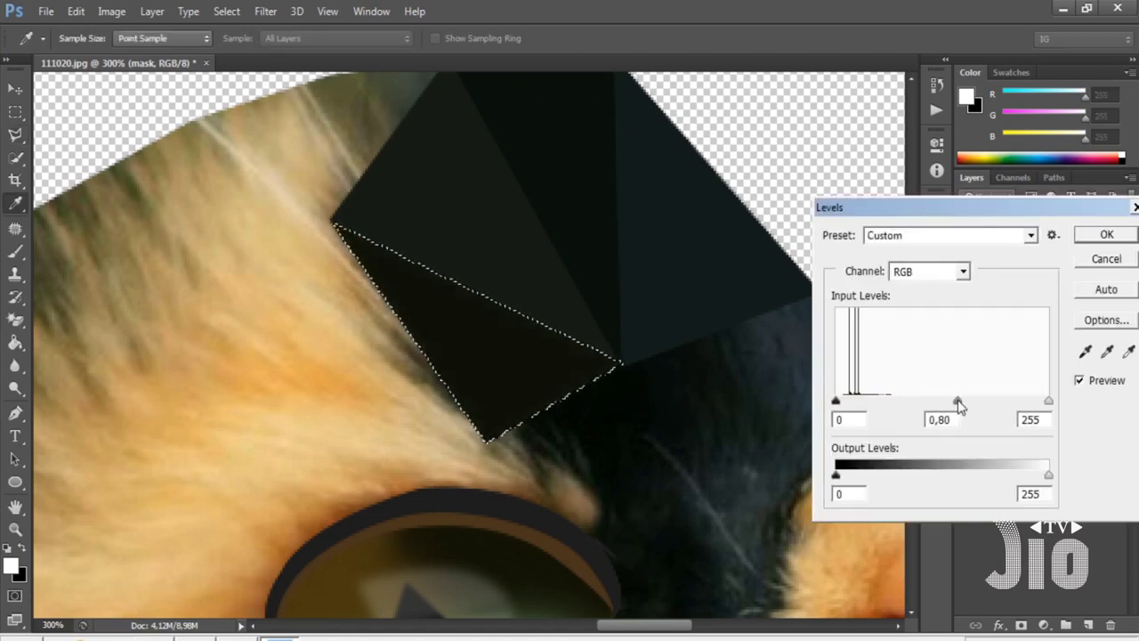
left_click(1107, 234)
key("ctrl+d")
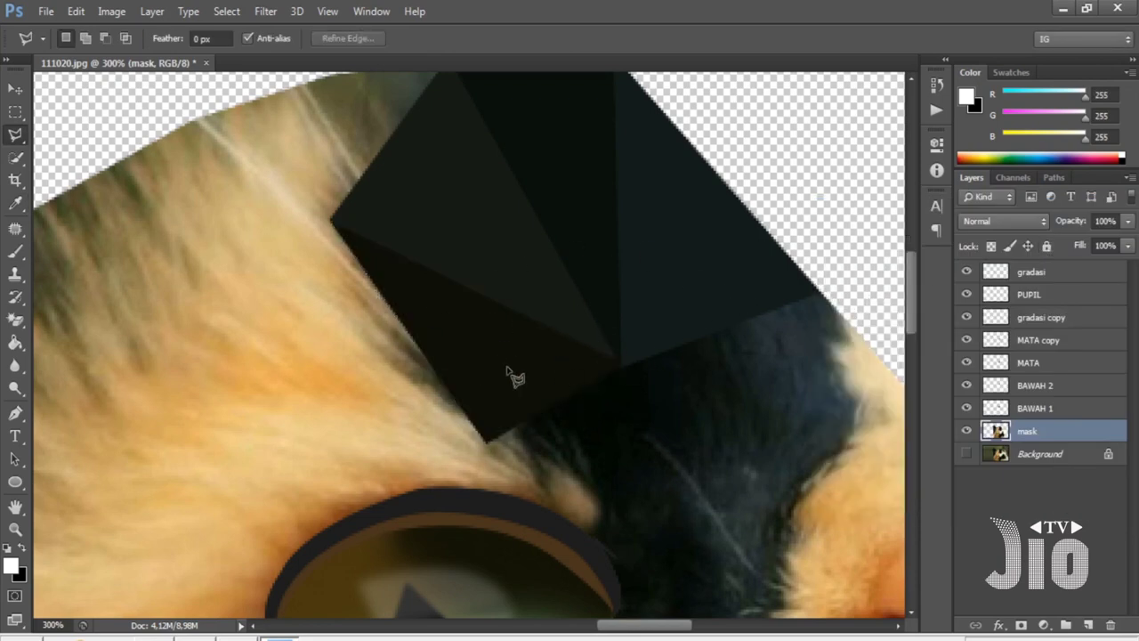
Select a thin triangle below the facets, from their lowest tip across the dark fur toward the nose, flatten it with Average blur, and deselect.
scroll(509, 429, "down", 1)
left_click(487, 415)
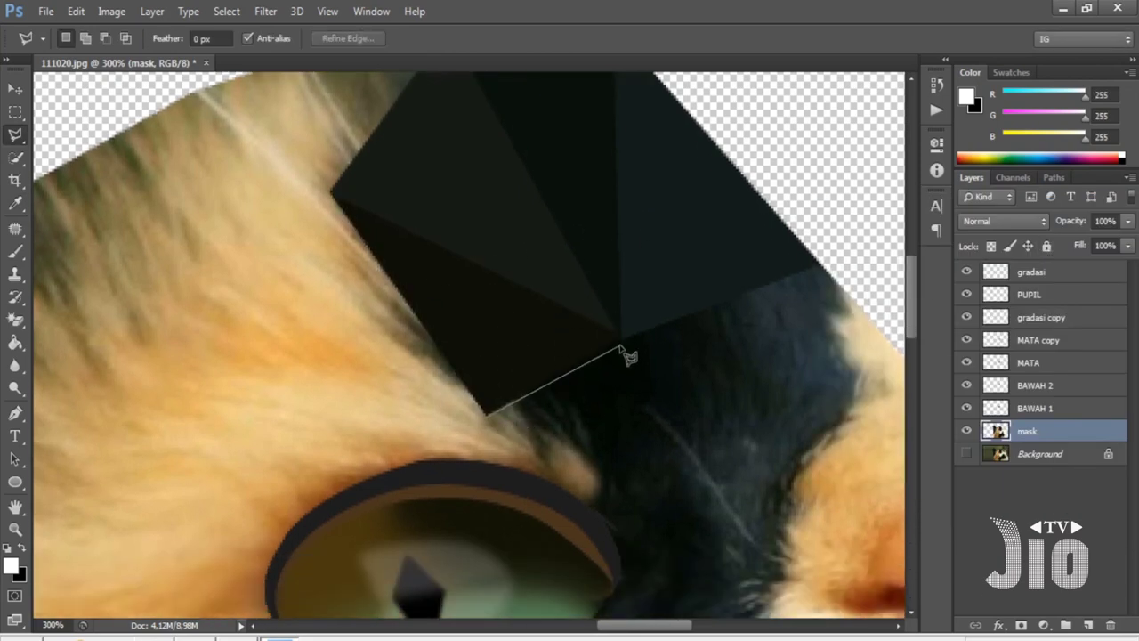
left_click(623, 338)
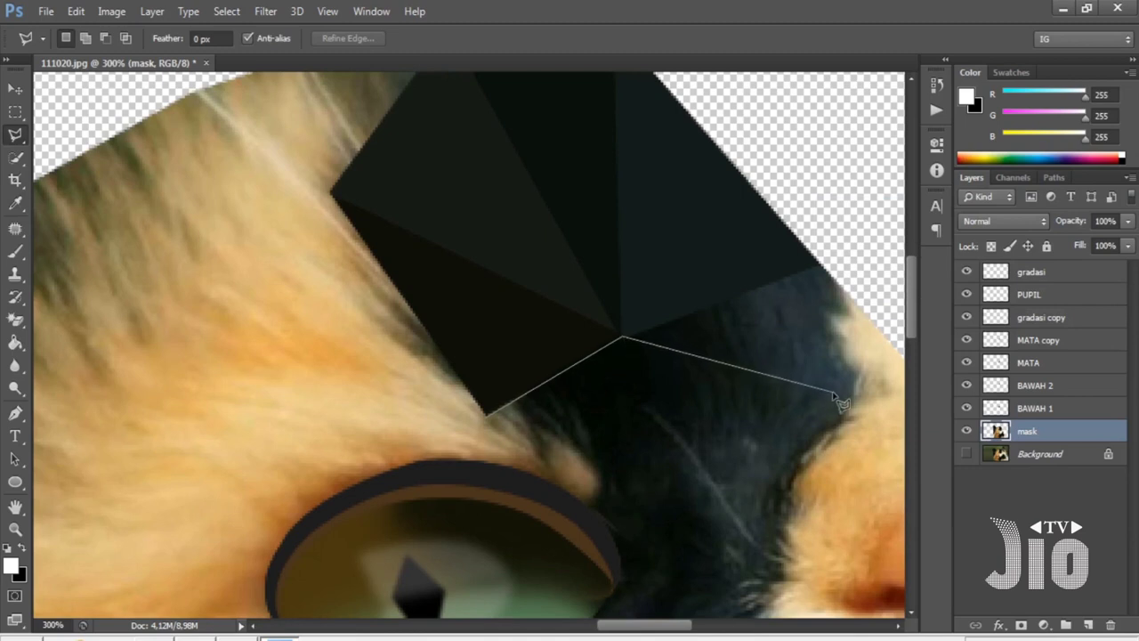
left_click(831, 392)
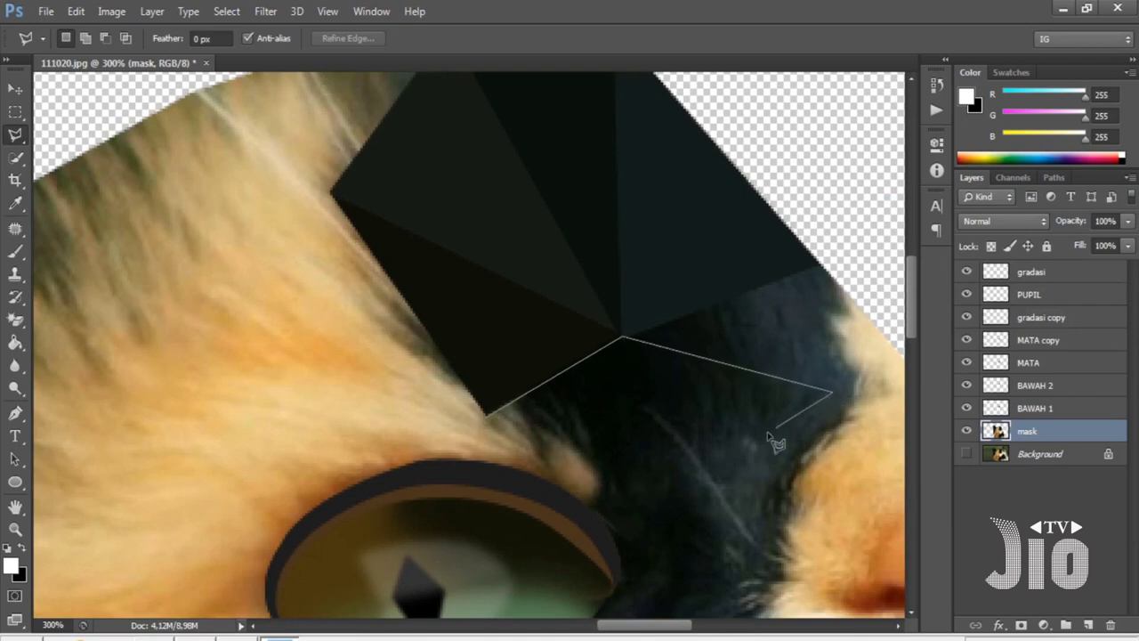
left_click(491, 420)
scroll(564, 409, "down", 3)
scroll(579, 405, "down", 1)
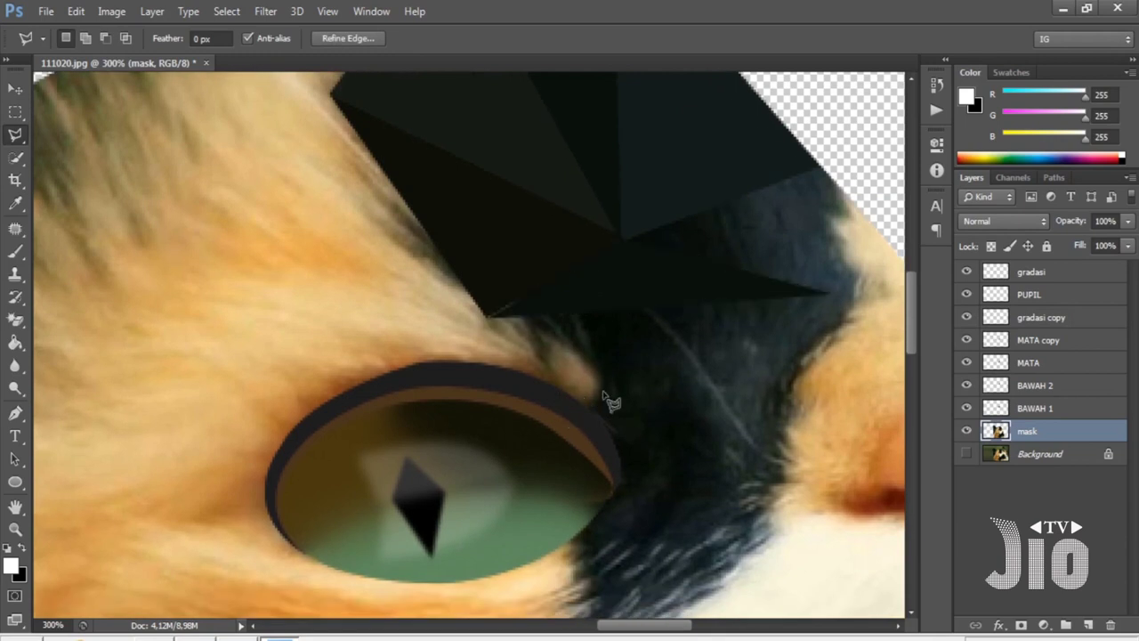
key("ctrl+d")
Reselect the thin triangular facet, darken it with Levels by setting the shadow input to 27, and deselect it.
left_click(492, 316)
left_click(622, 242)
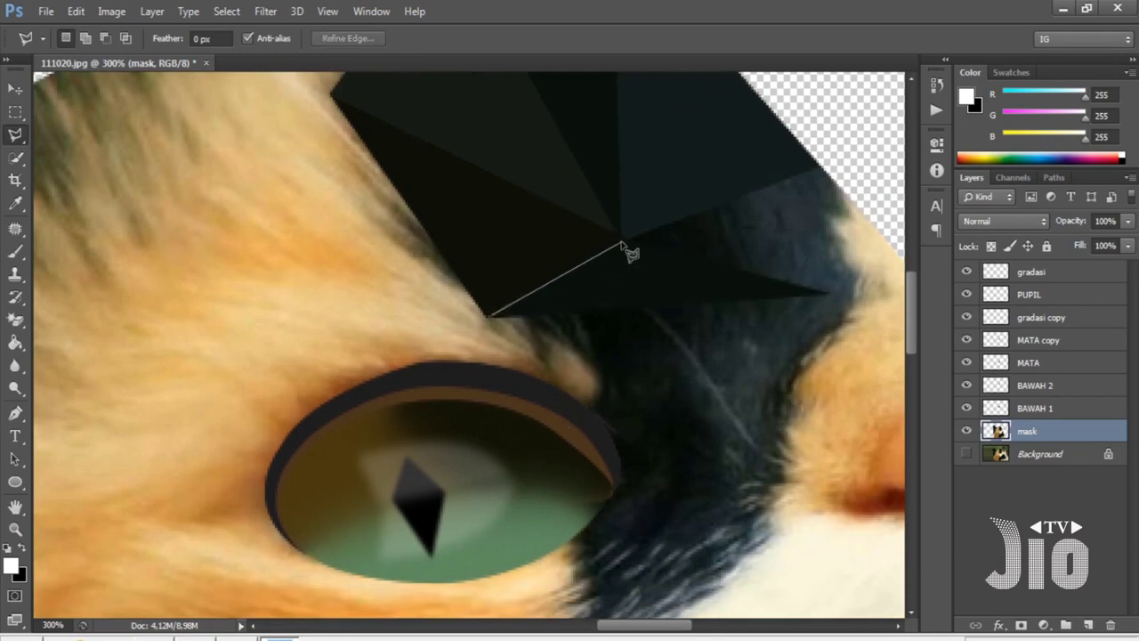
left_click(830, 292)
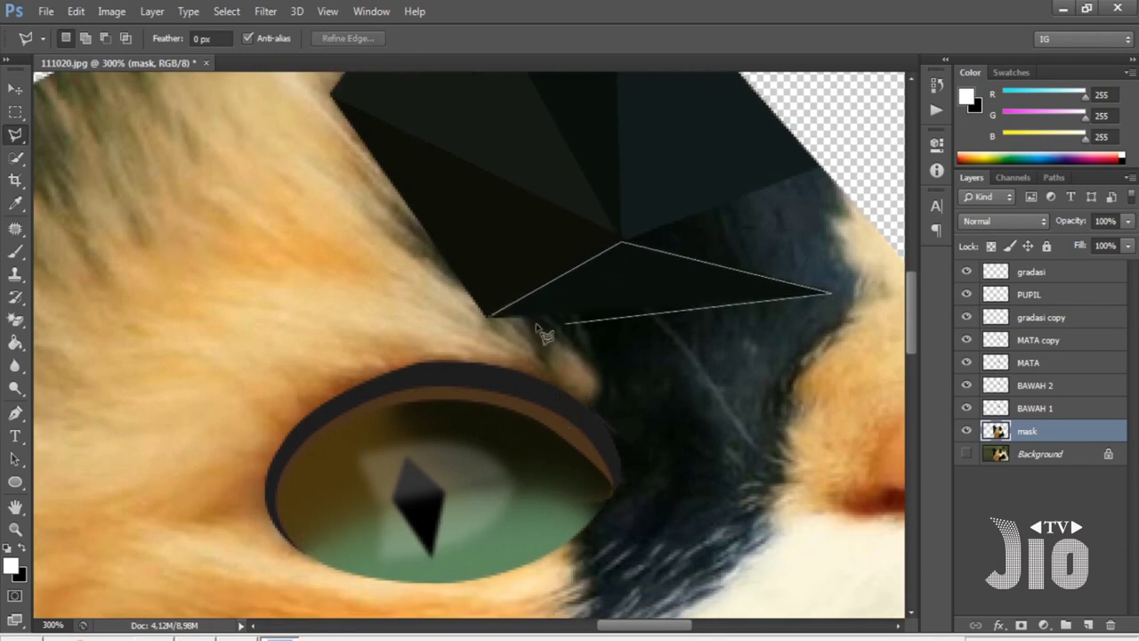
left_click(492, 317)
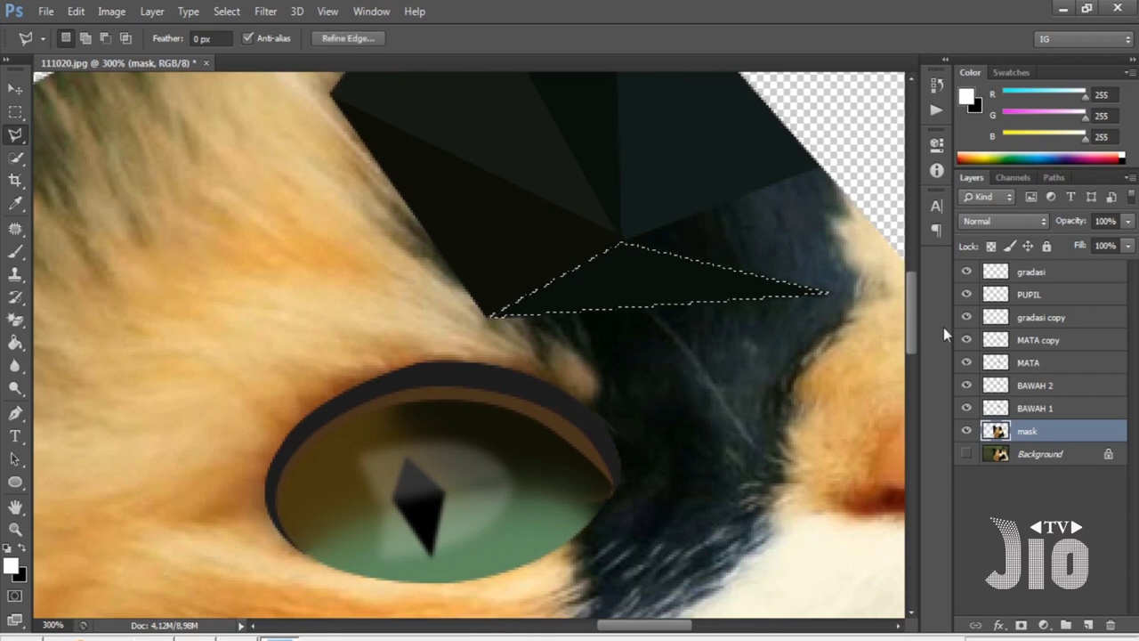
key("ctrl+l")
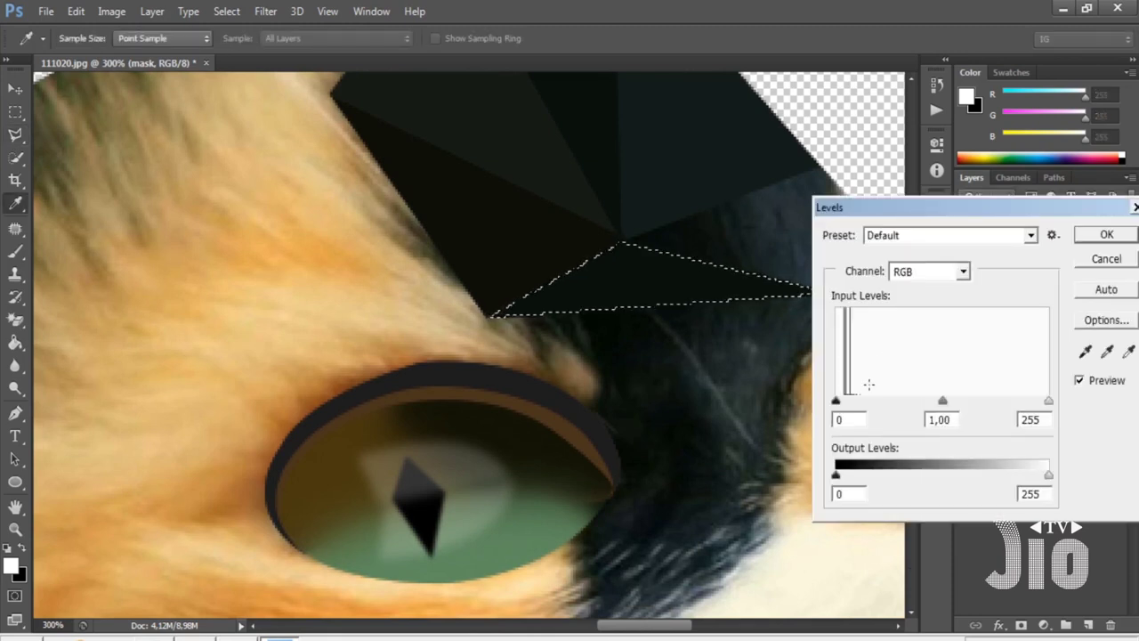
left_click_drag(838, 401, 861, 407)
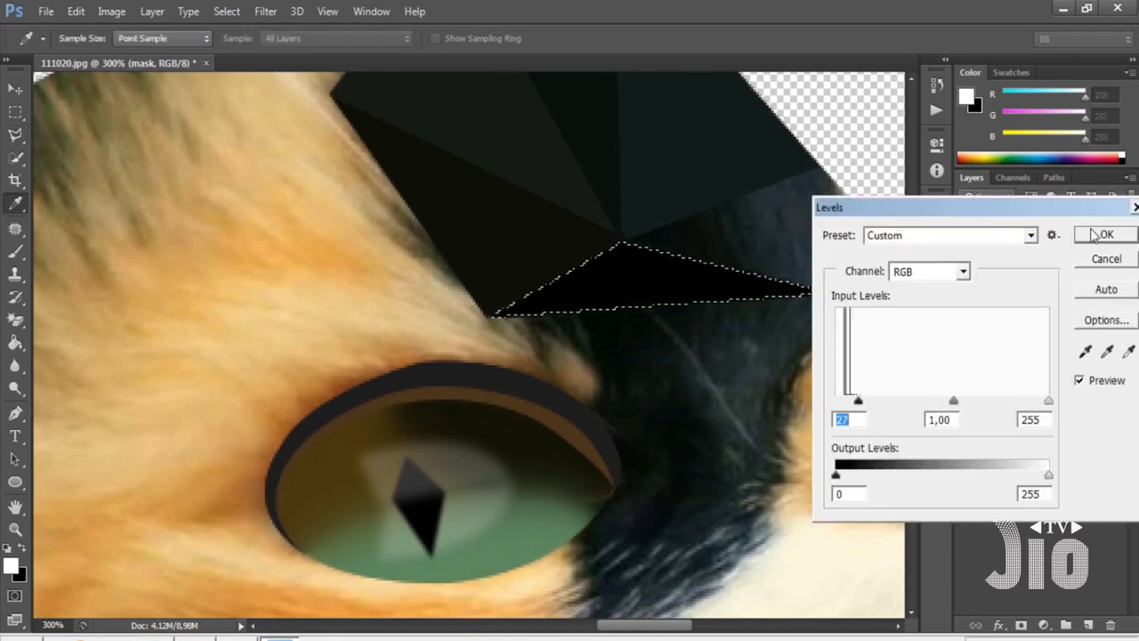
left_click(1106, 234)
key("ctrl+d")
Select the dark fur between the black triangle, the blue-black facet and the cutout edge, flatten it with Average blur, and deselect.
left_click(624, 241)
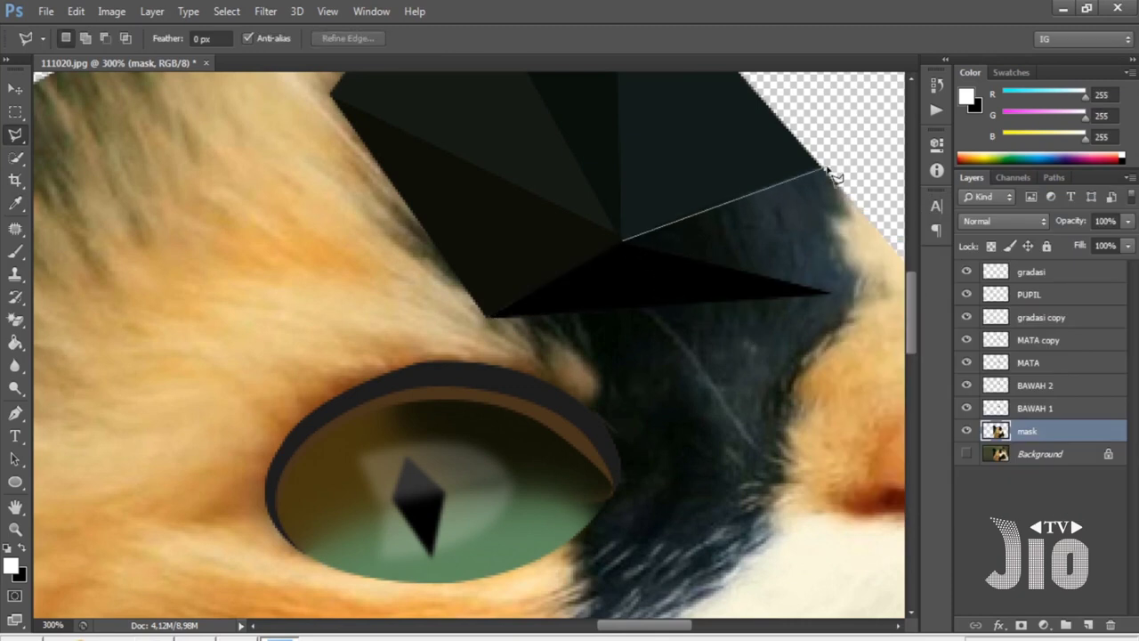
left_click(868, 182)
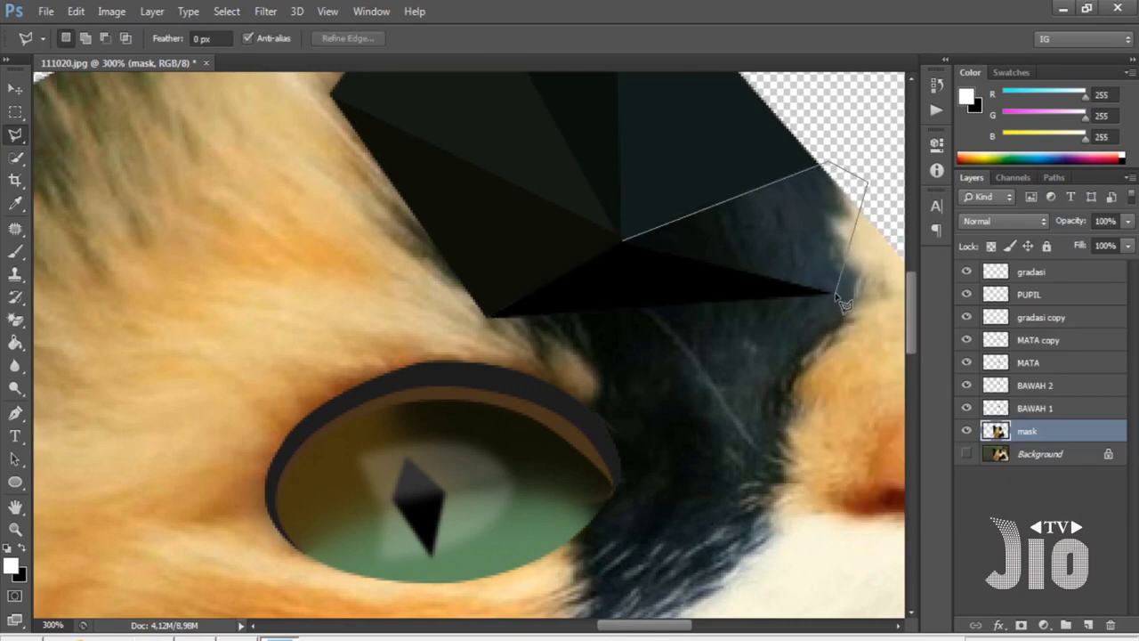
left_click(835, 293)
left_click(625, 241)
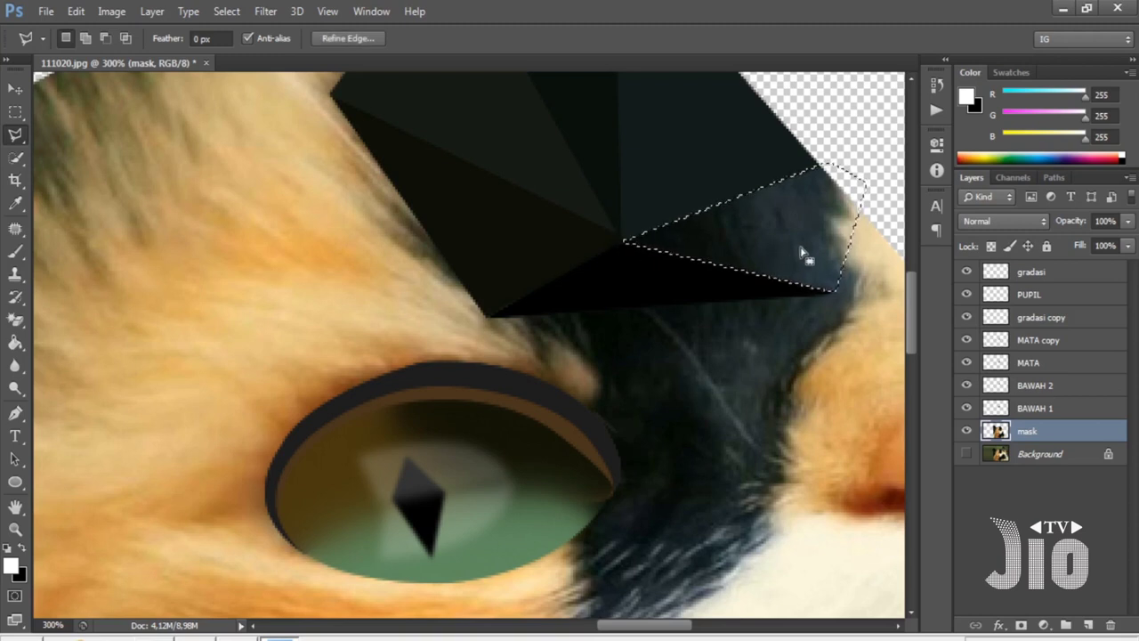
key("ctrl+f")
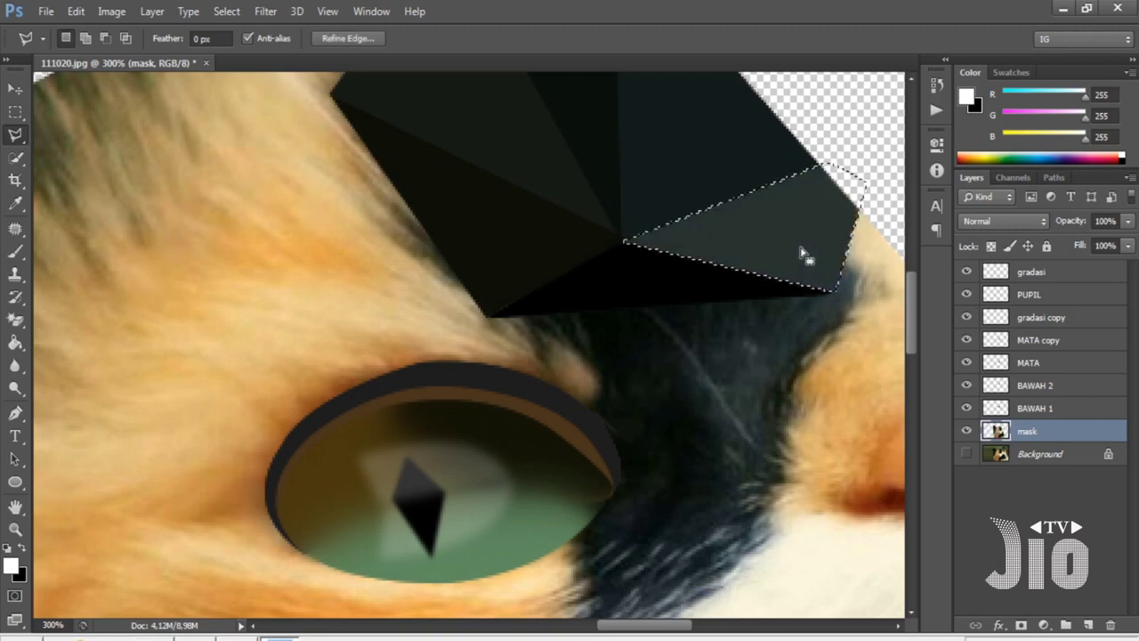
key("ctrl+d")
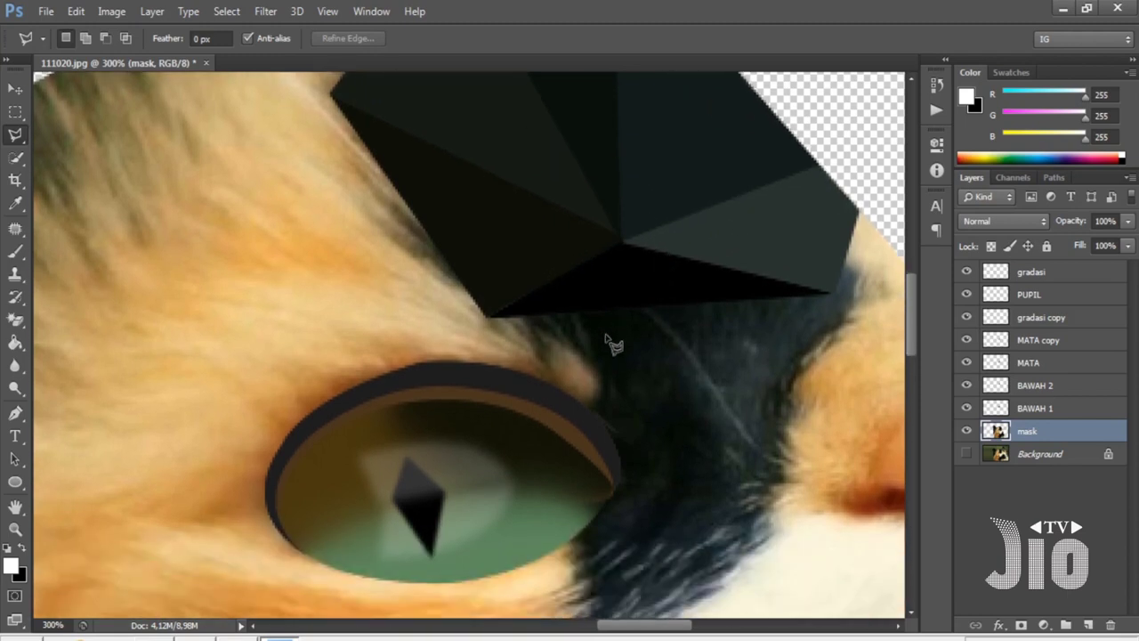
Select a triangle along the black facet's lower edge, pointing down beside the eye's inner corner, flatten it with Average blur, and deselect.
scroll(614, 345, "down", 1)
left_click(488, 304)
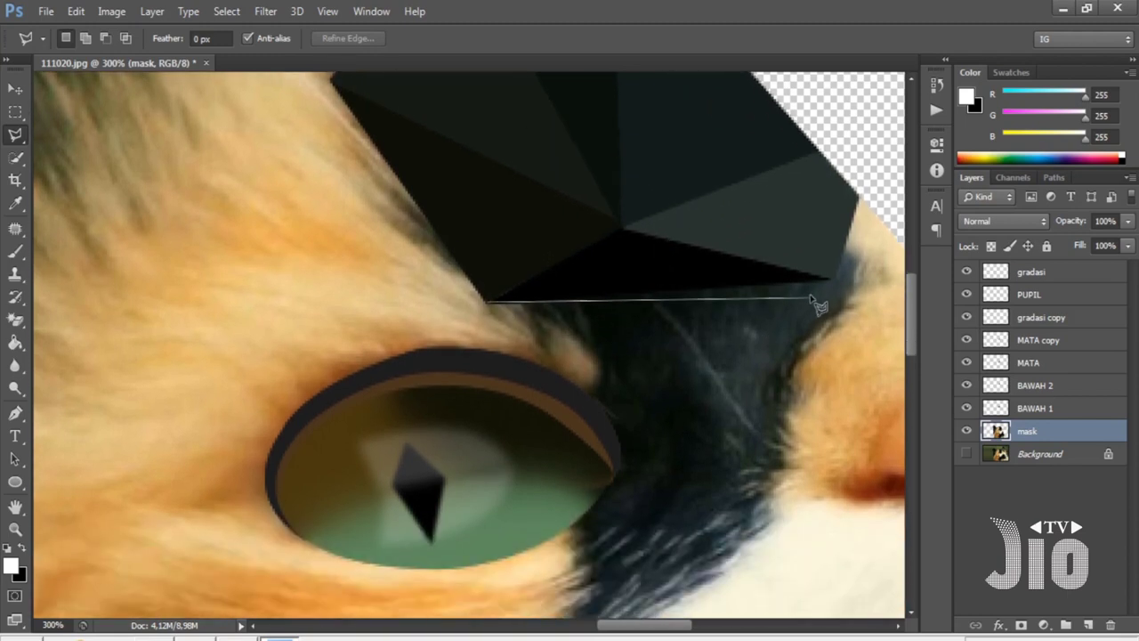
left_click(829, 279)
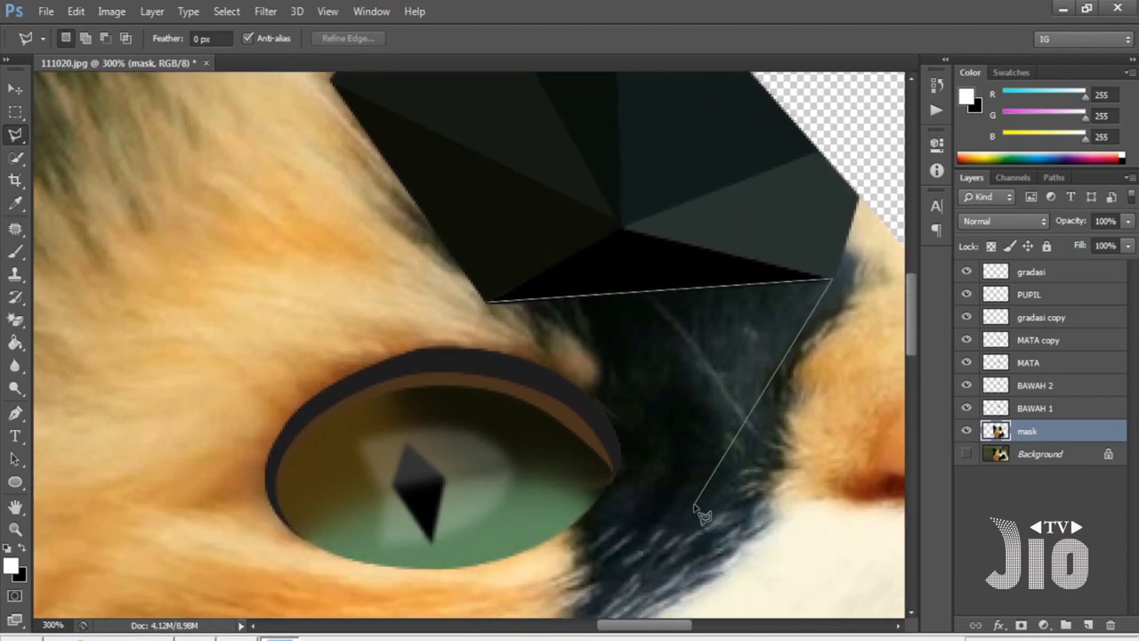
left_click(669, 436)
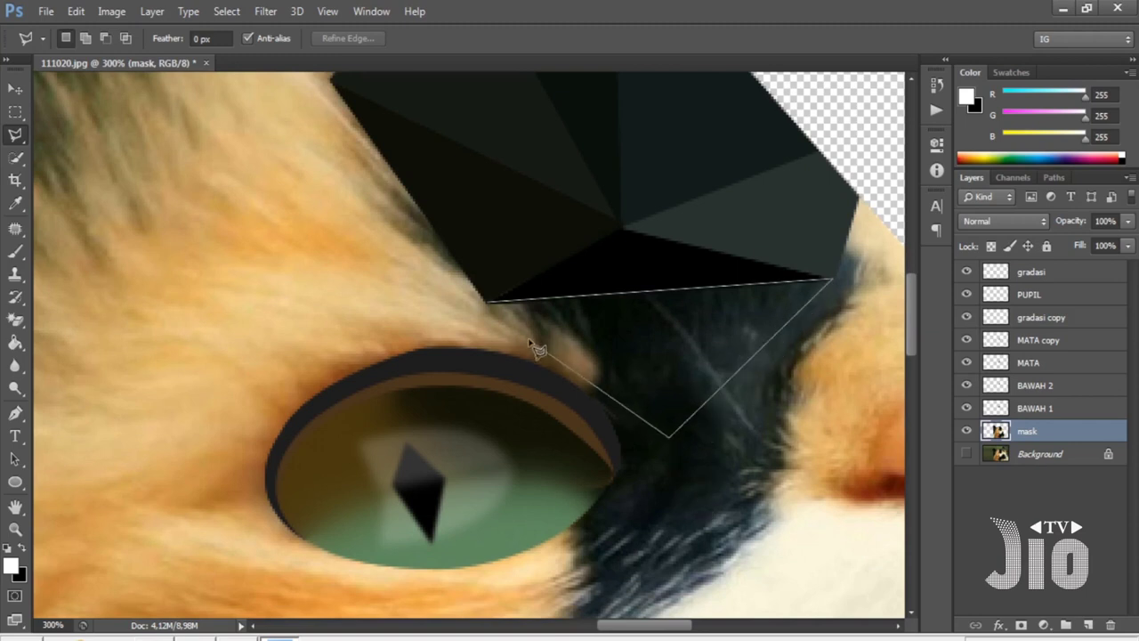
left_click(487, 303)
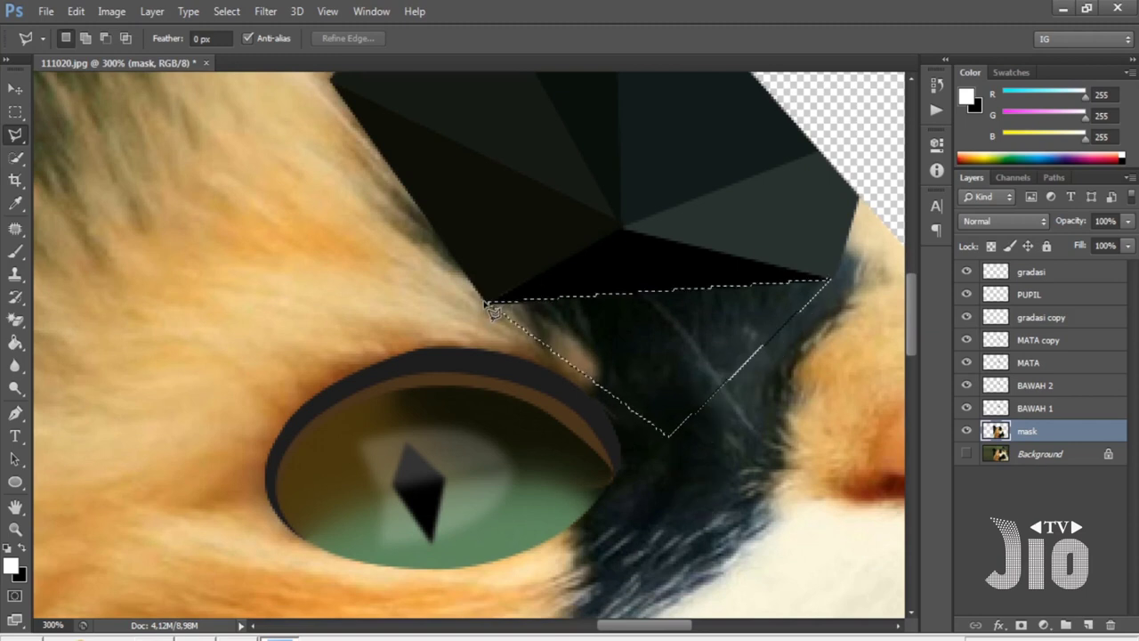
key("ctrl+BackSpace")
key("ctrl+d")
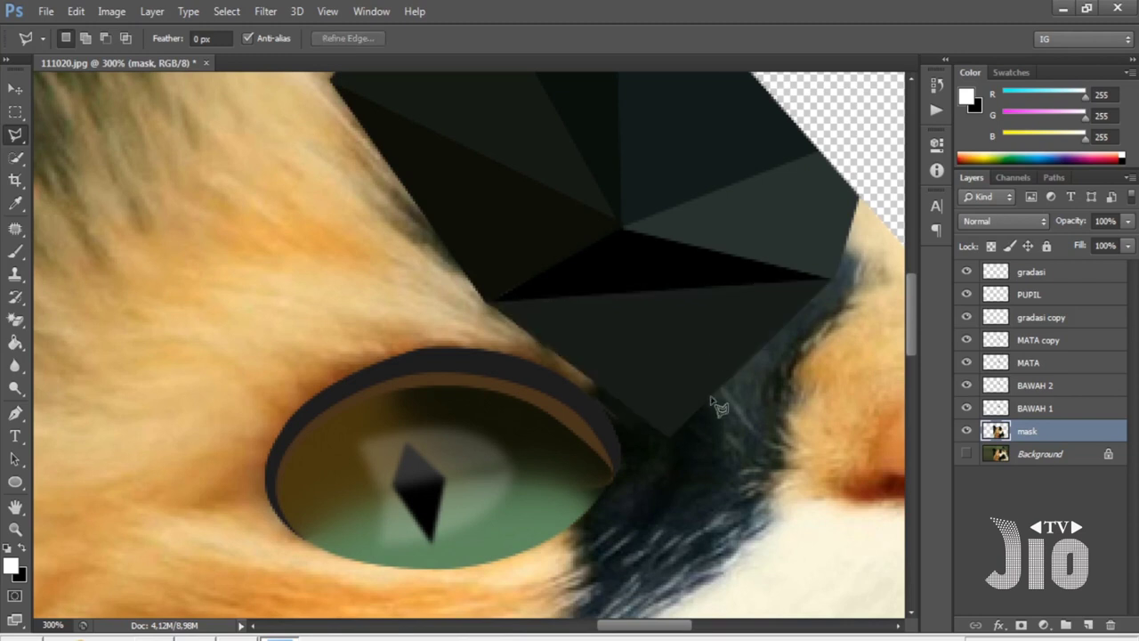
Select a narrow sliver along the nose-side edge of the facet beside the eye, flatten it with Average blur, and deselect.
scroll(603, 342, "down", 2)
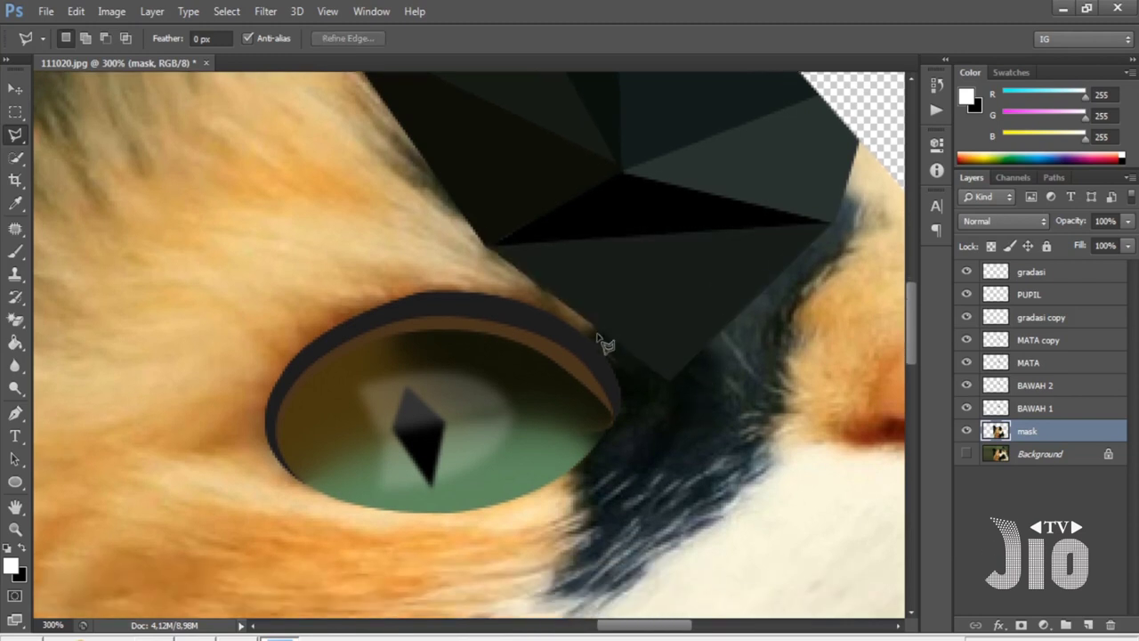
left_click(851, 244)
left_click(669, 385)
left_click(834, 234)
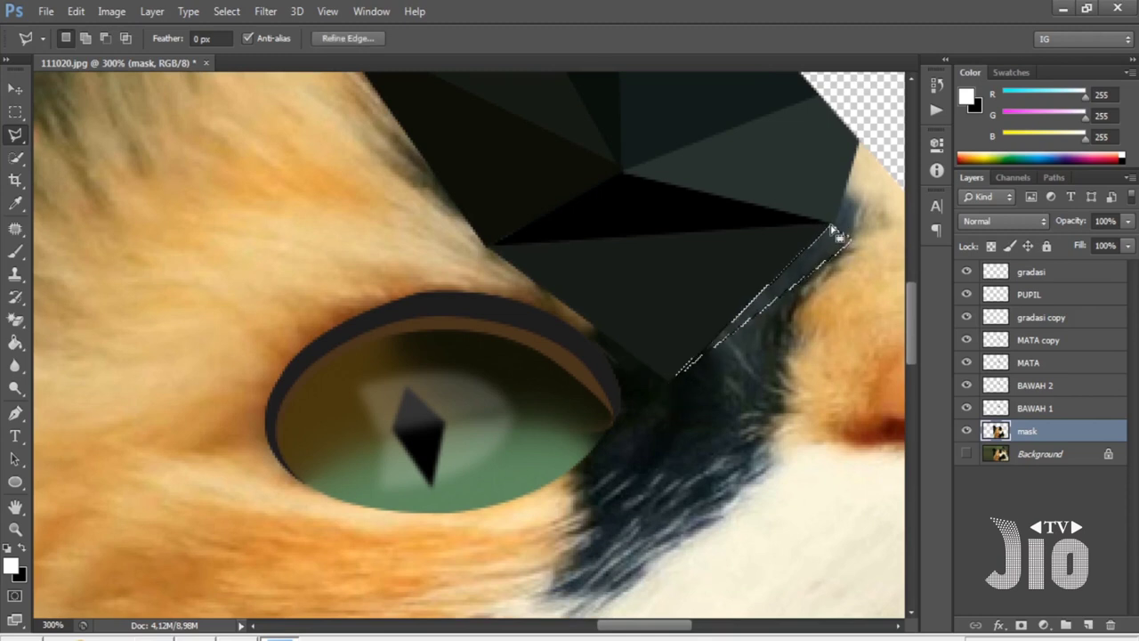
key("ctrl+f")
key("ctrl+d")
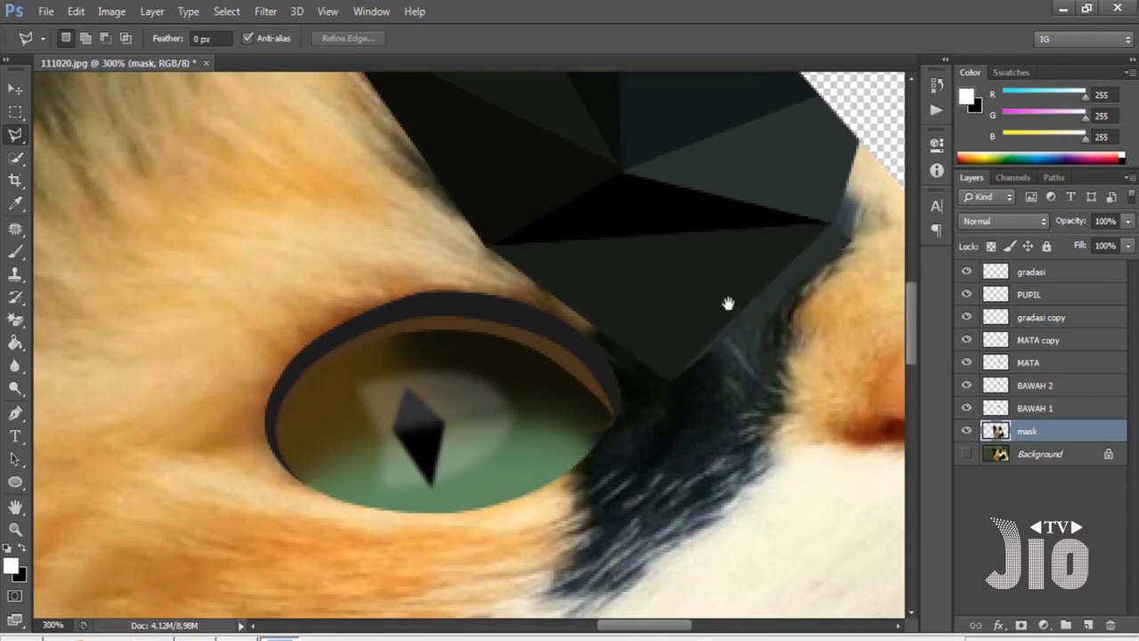
Select a triangle of light fur along the cutout edge from the dark facets to the nose, flatten it with Average blur, and deselect.
key("ctrl+minus")
left_click_drag(504, 255, 595, 152)
left_click_drag(824, 490, 614, 428)
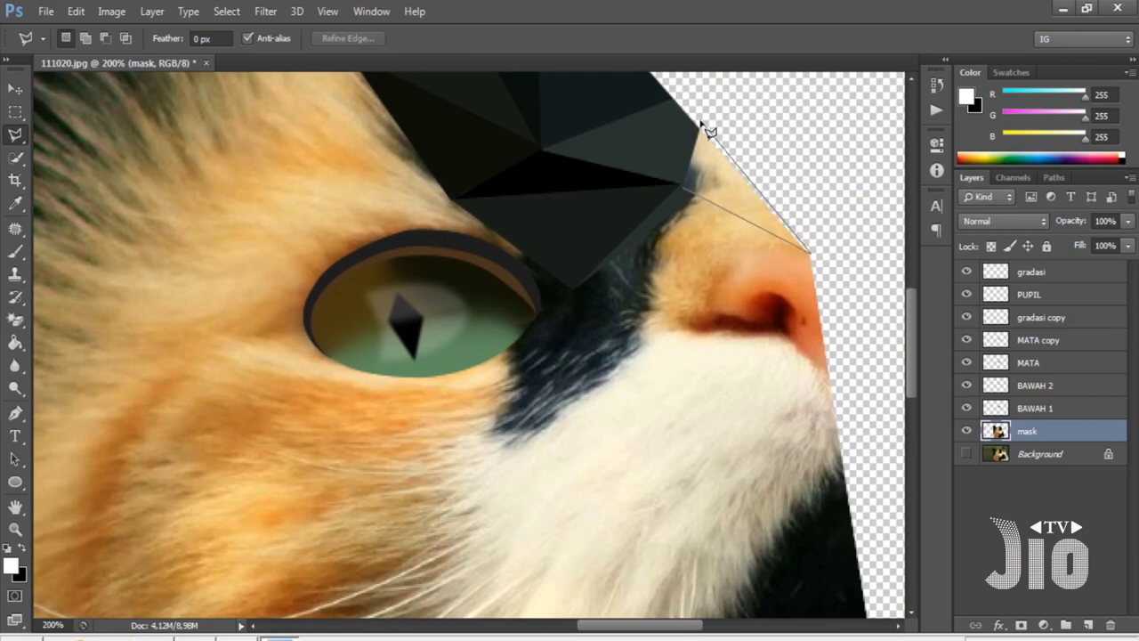
double_click(686, 185)
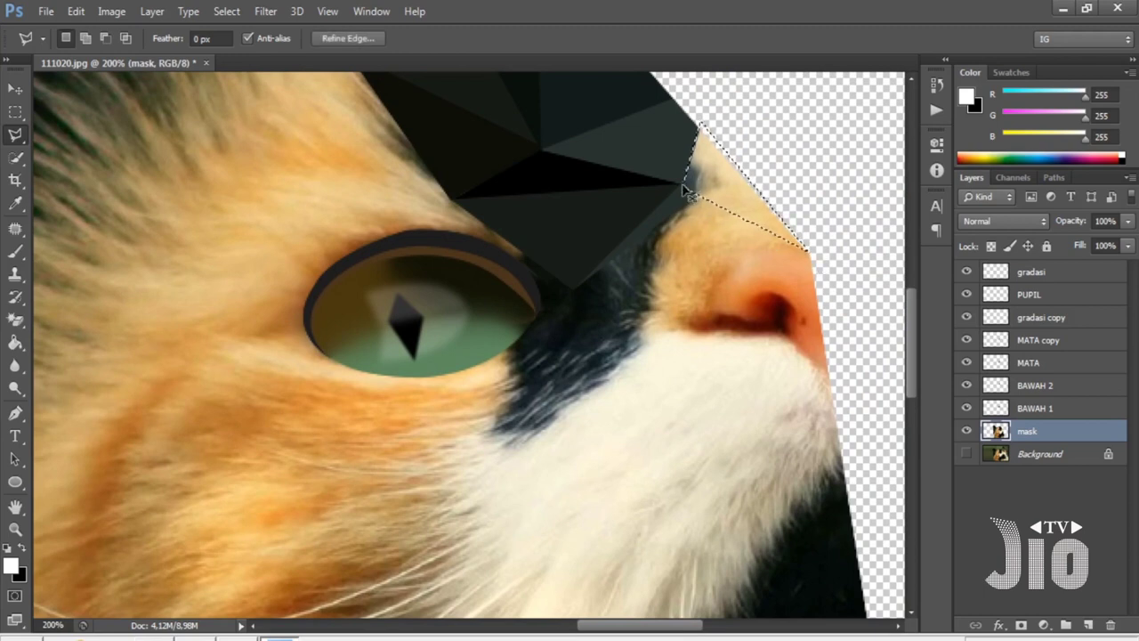
key("ctrl+f")
key("ctrl+d")
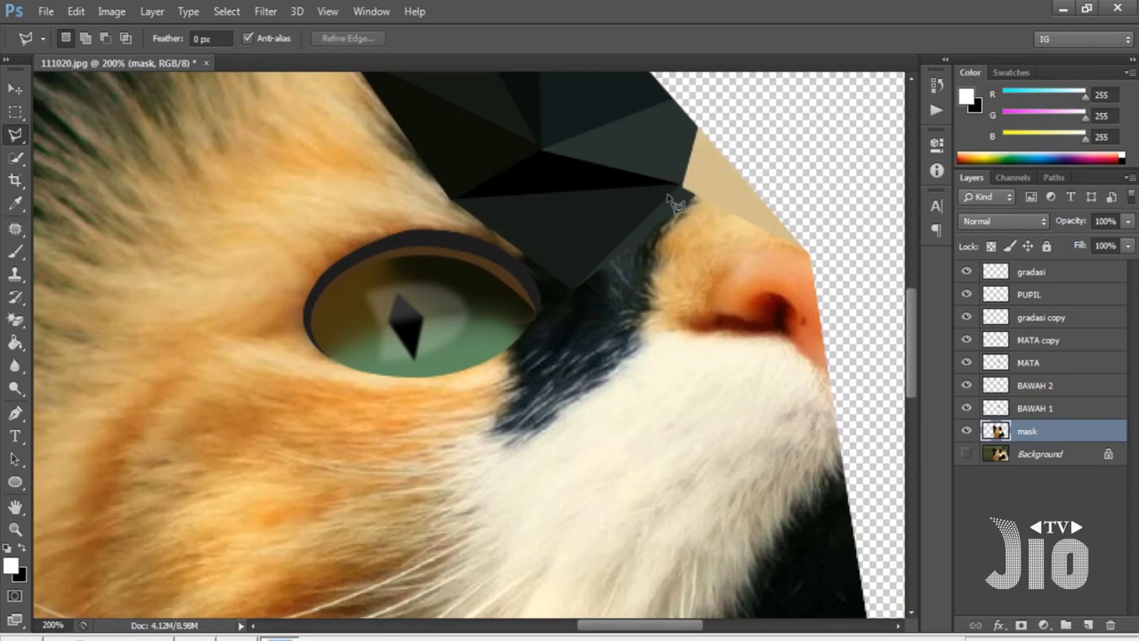
Select a triangle of dark fur between the facet beside the eye and the orange nose fur, flatten it with Average blur, and deselect.
left_click(679, 184)
left_click(574, 288)
left_click(683, 187)
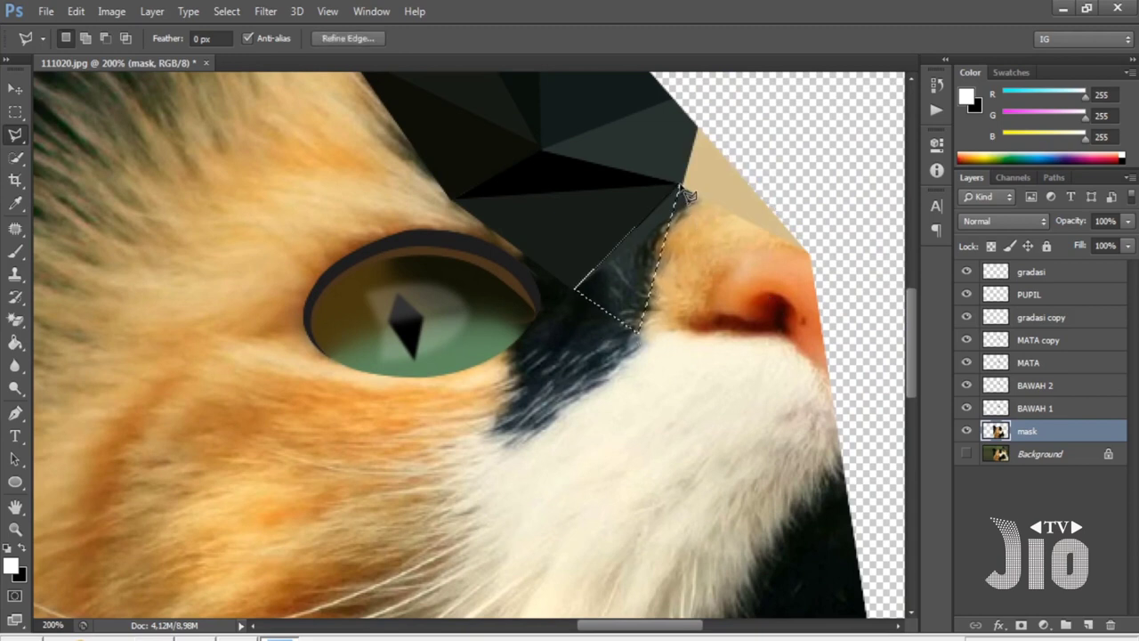
key("ctrl+f")
key("ctrl+d")
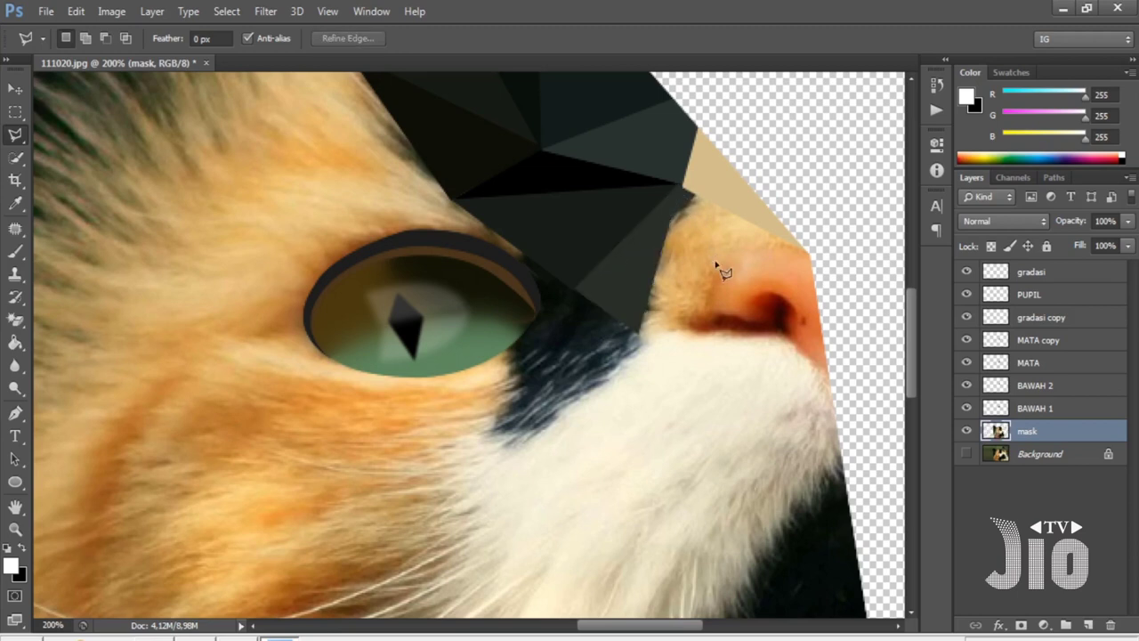
Flatten a triangle below the light tan nose-bridge facet with Average blur, darken it by raising the shadow input in Levels, and deselect.
left_click(681, 186)
left_click(682, 188)
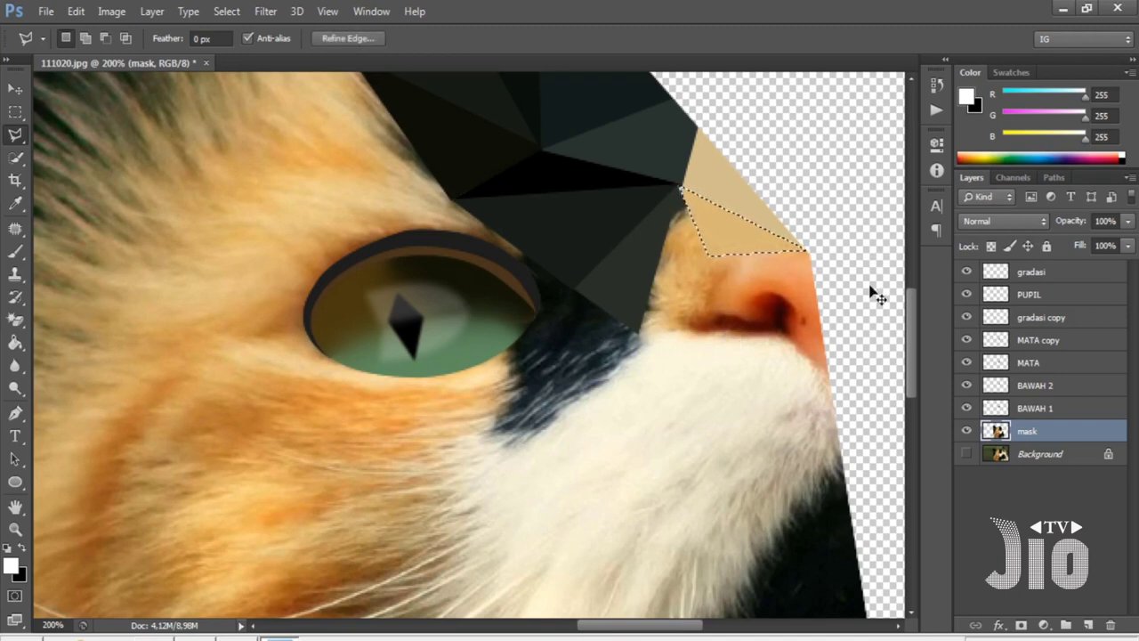
key("ctrl+l")
left_click_drag(836, 402, 852, 403)
left_click(1103, 236)
key("ctrl+d")
Select the triangle of orange fur between the dark facets and the new tan facet, flatten it with Average blur, and deselect.
left_click(681, 185)
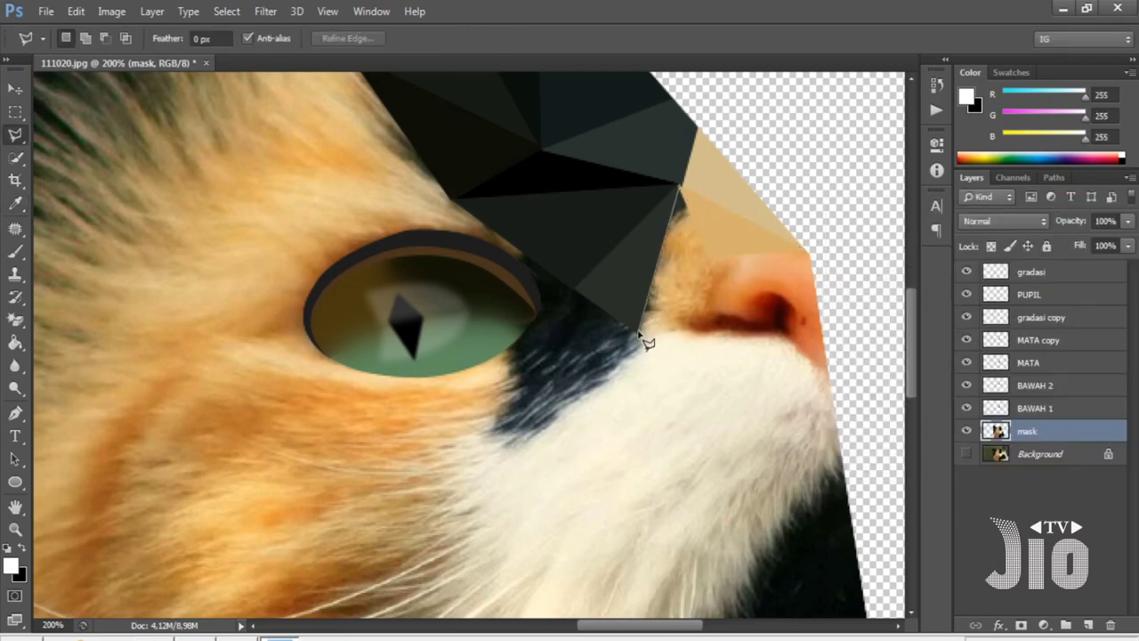
left_click(681, 188)
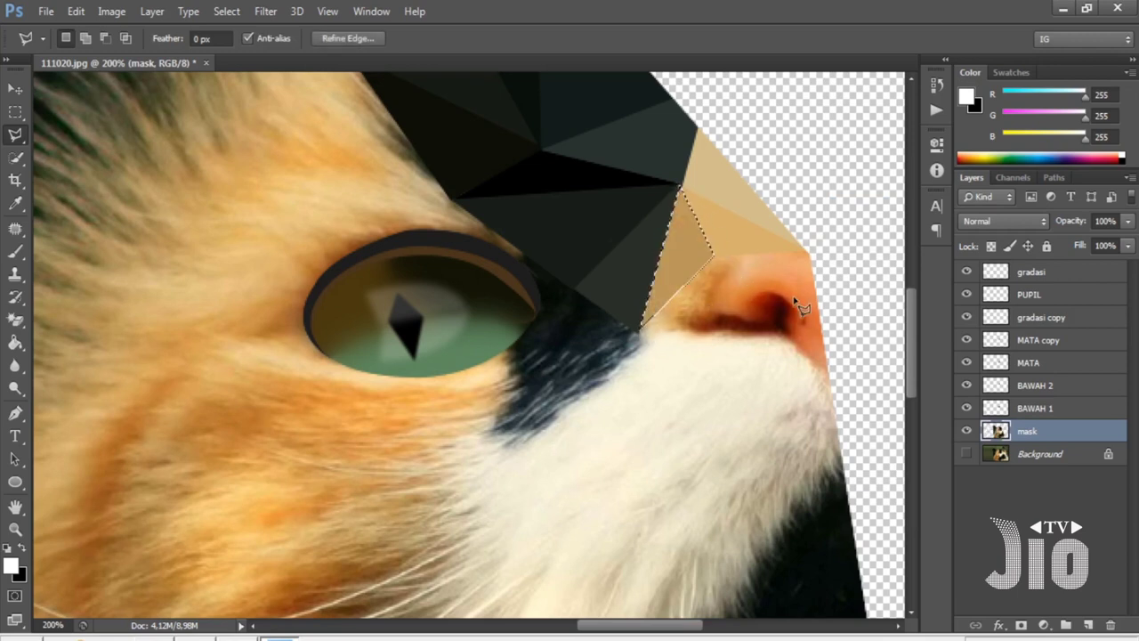
key("ctrl+d")
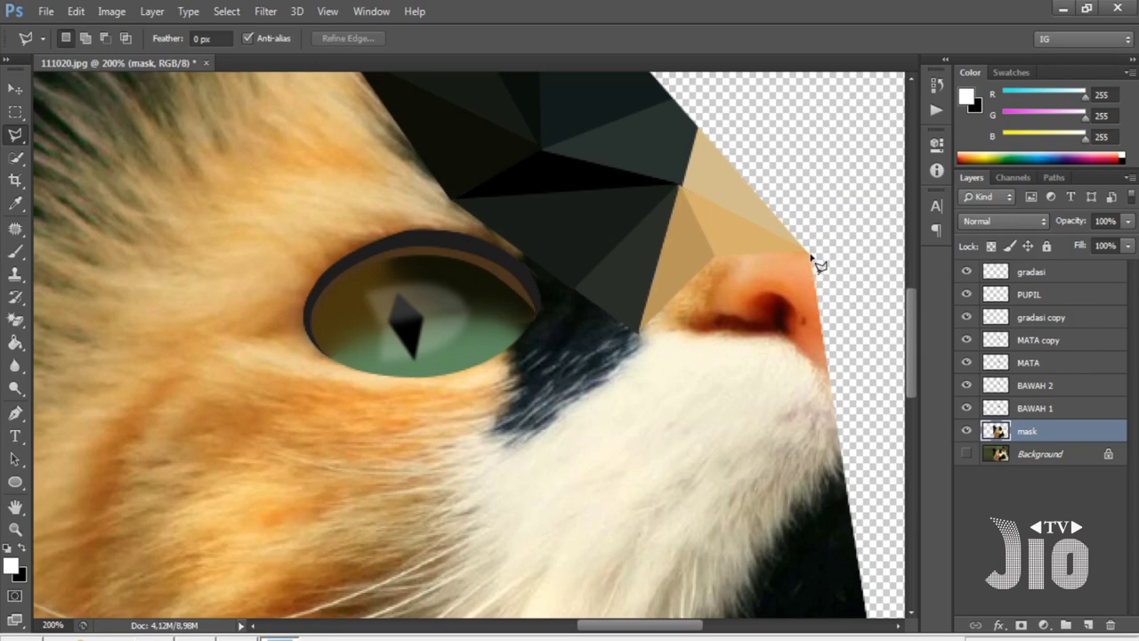
Select a triangle across the top of the nose out to the cutout edge, flatten it with Average blur, and deselect.
left_click(715, 257)
left_click(828, 270)
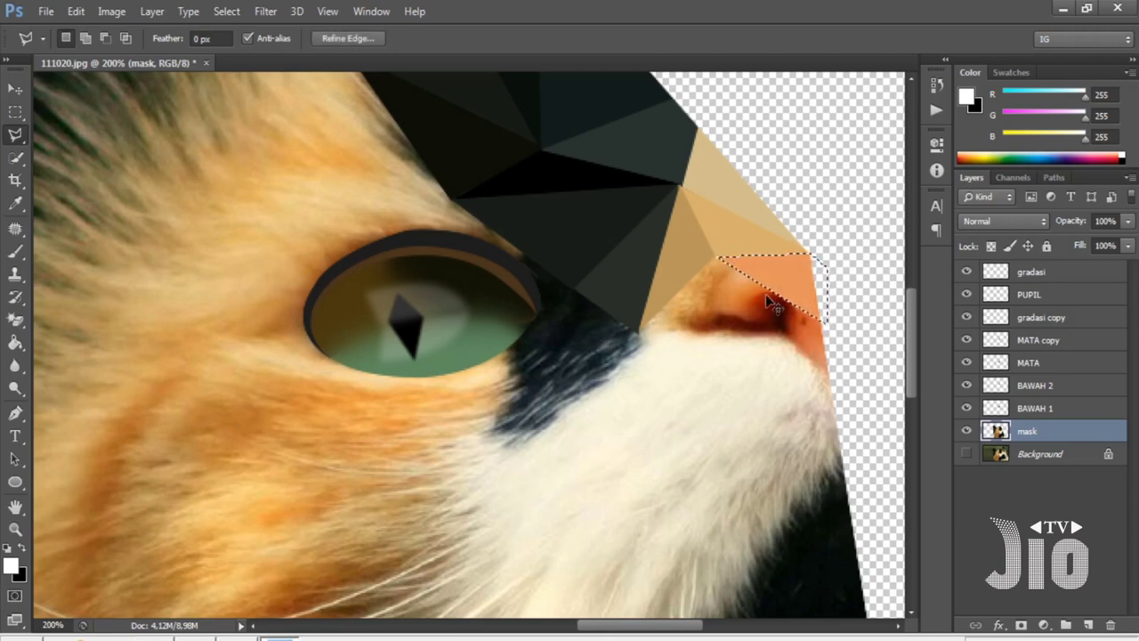
key("ctrl+d")
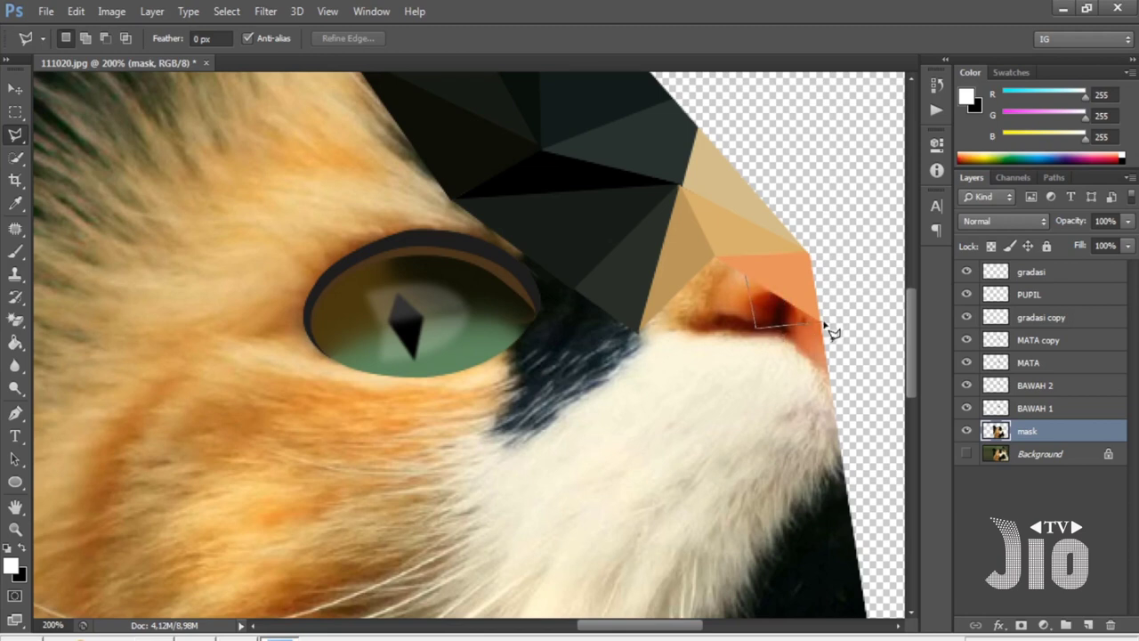
Select a triangle over the nostril, below the orange nose facet, flatten it with Average blur, and deselect.
left_click(747, 277)
key("ctrl+f")
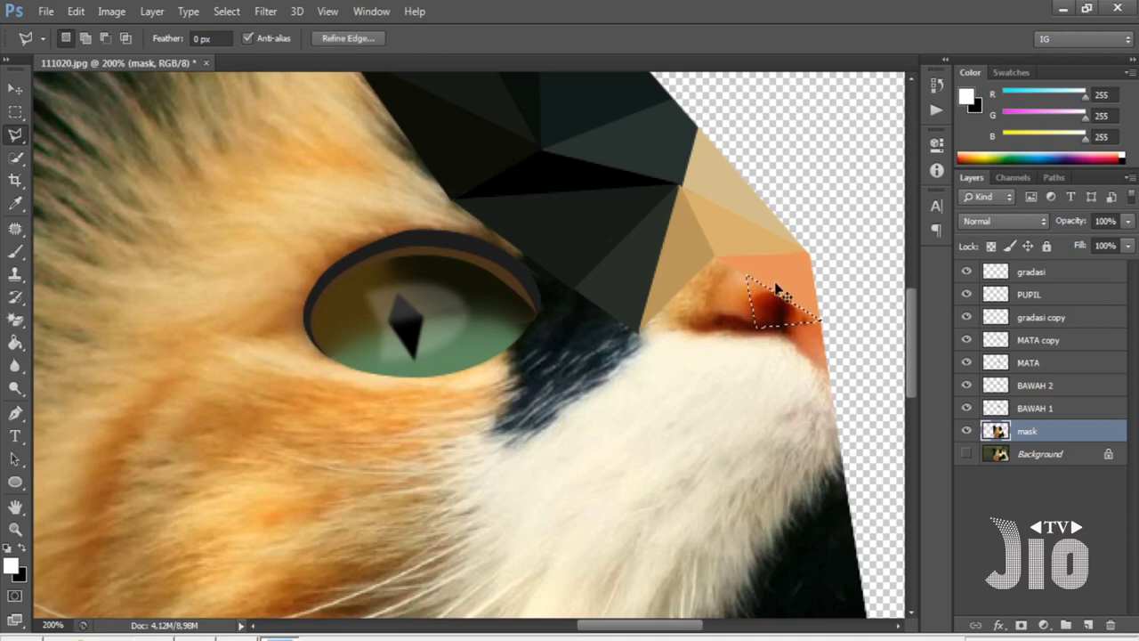
key("ctrl+d")
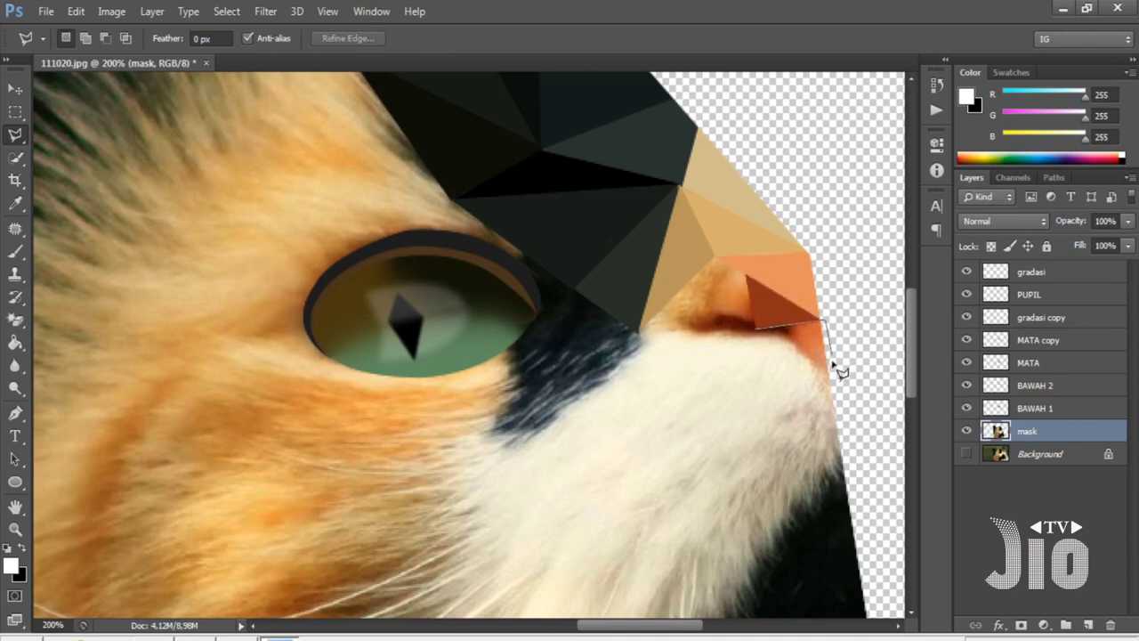
Select the triangle at the nose tip below the dark red nostril facet, flatten it with Average blur, and deselect.
left_click(760, 331)
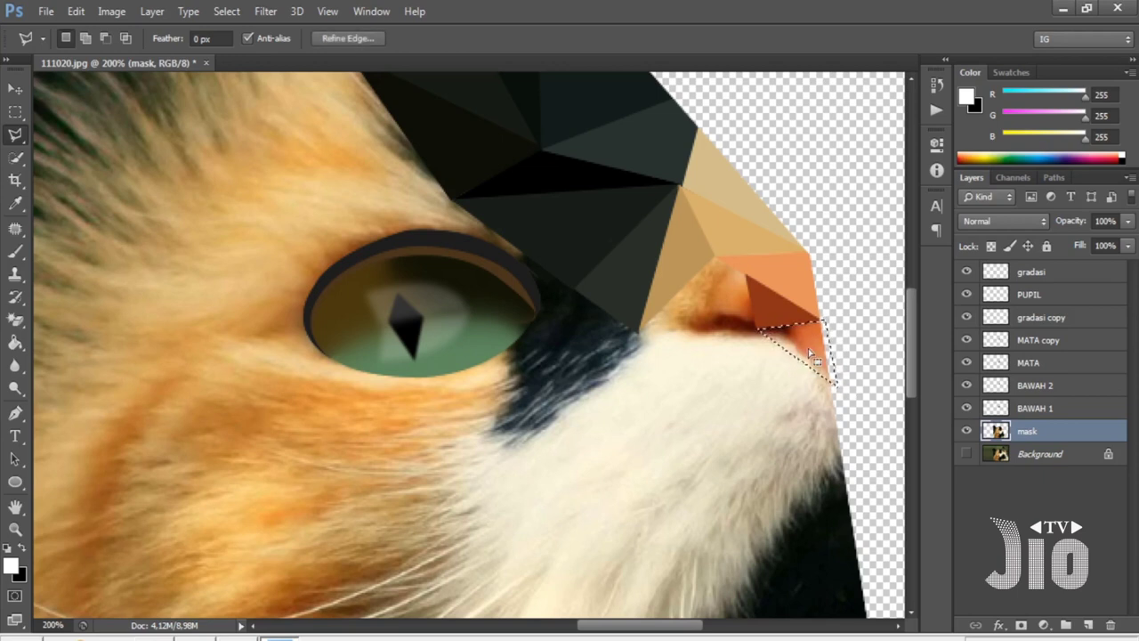
key("ctrl+f")
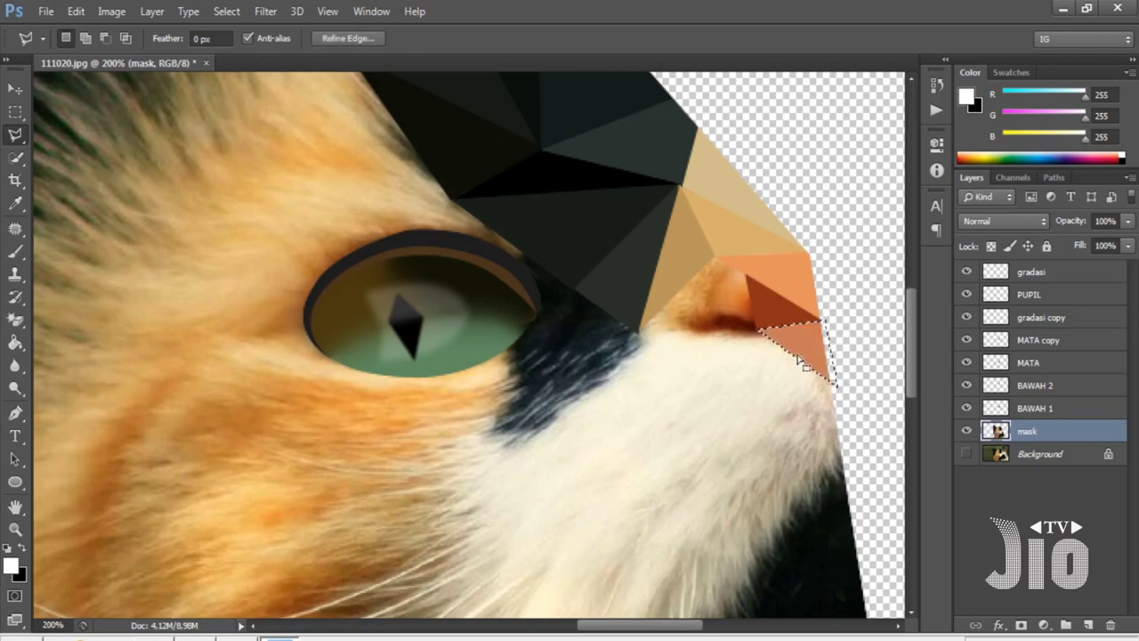
key("ctrl+d")
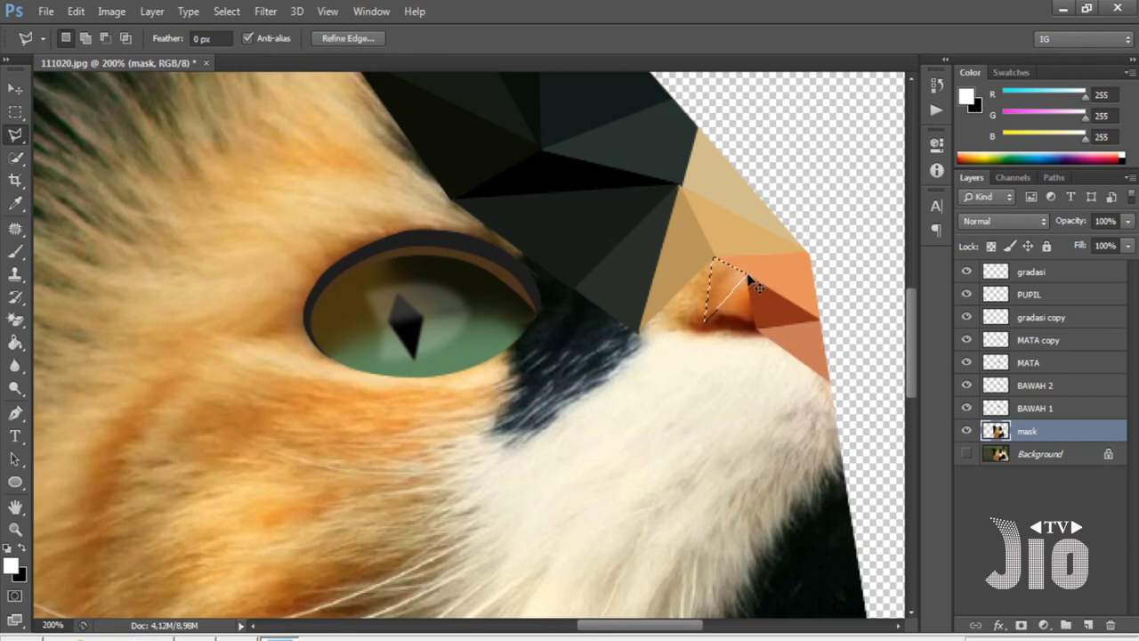
Select the narrow triangle between the tan nose-bridge facet's lower corner and the nostril, flatten it with Average blur, and deselect.
left_click(750, 281)
key("ctrl+f")
key("ctrl+d")
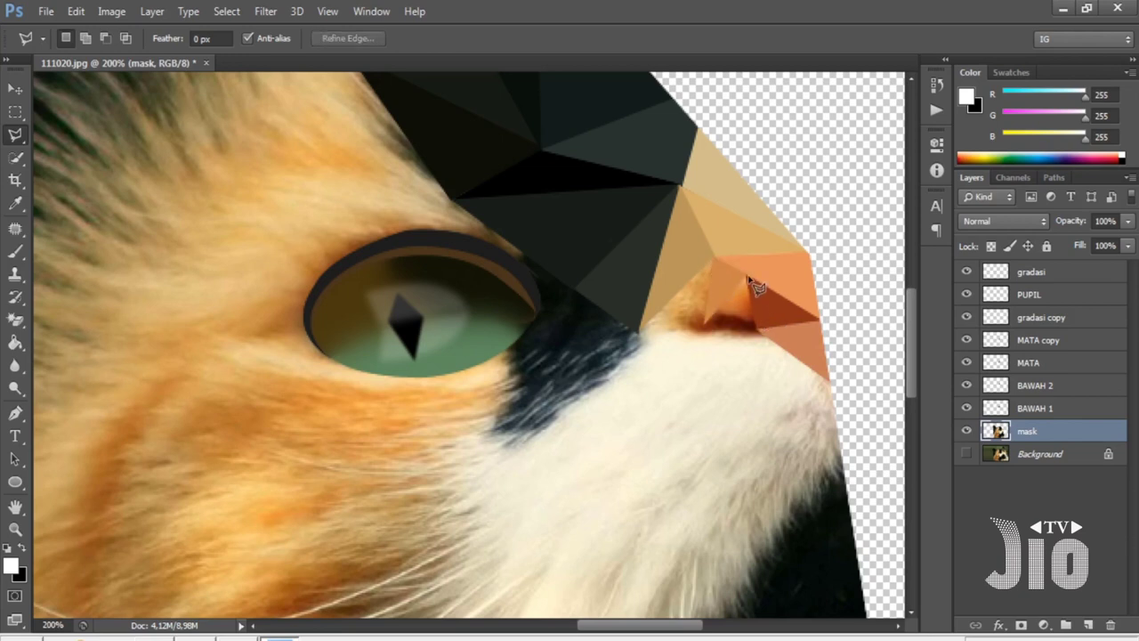
Select the dark triangle beside the red nostril facet along the nostril's lower edge, flatten it with Average blur, and deselect.
left_click(748, 279)
left_click(758, 331)
left_click(750, 282)
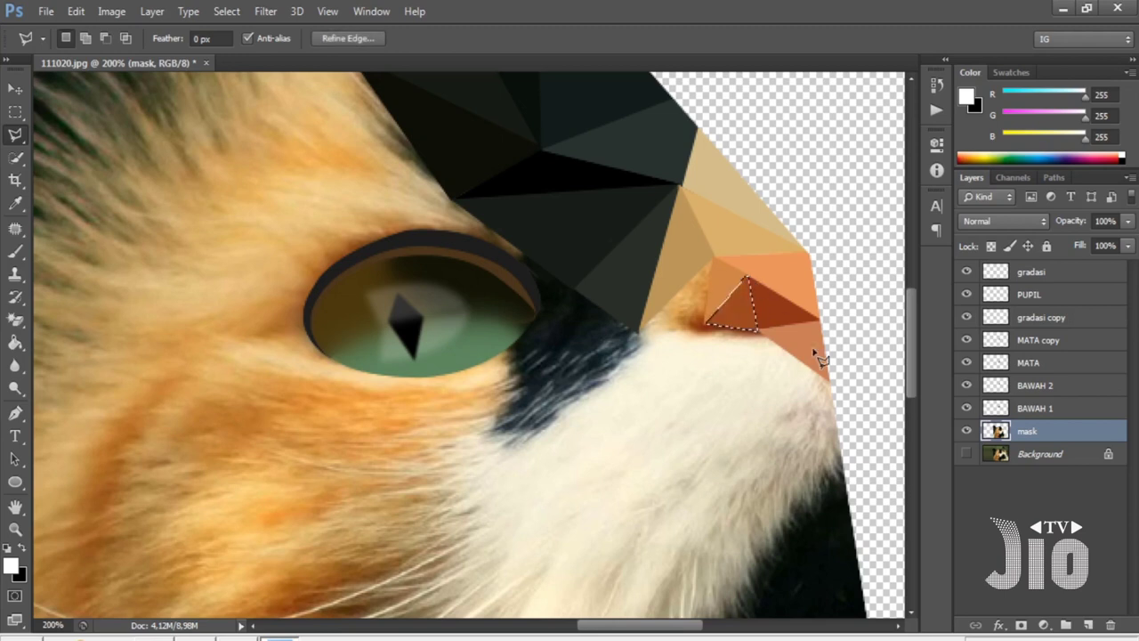
key("ctrl+f")
key("ctrl+d")
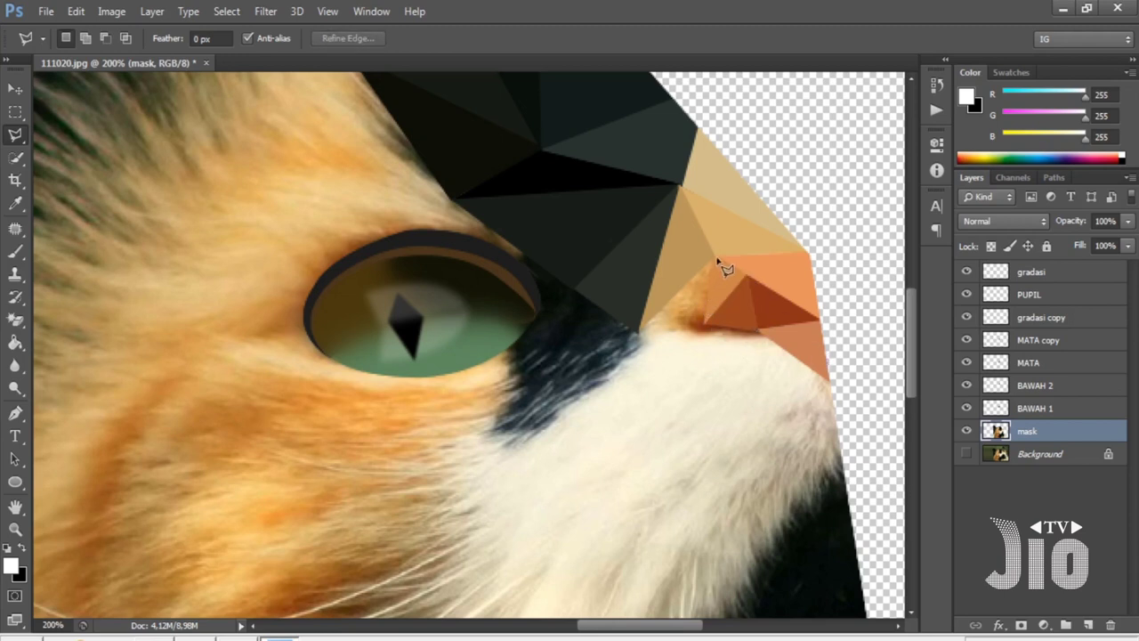
Select the remaining orange fur triangle between the tan nose-bridge facet and the nostril facets, flatten it with Average blur, and deselect.
left_click(717, 260)
left_click(707, 325)
left_click(641, 331)
left_click(715, 257)
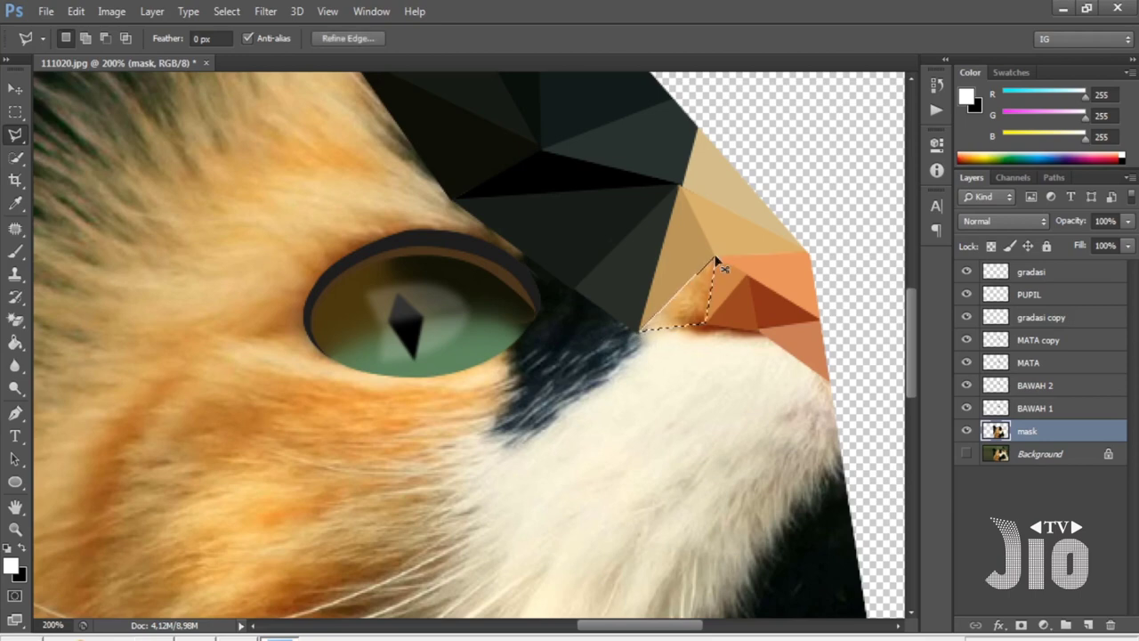
key("ctrl+d")
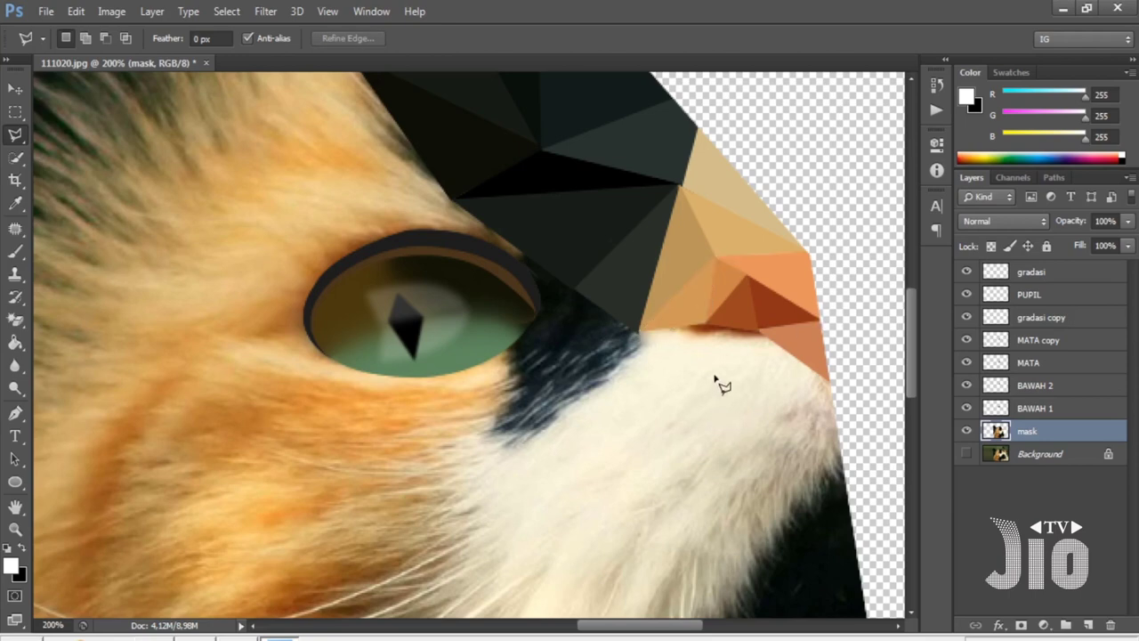
Select a triangle from the dark forehead facets' outer corner down to the eye's outer corner, flatten it with Average blur, and deselect.
key("ctrl+minus")
key("ctrl+plus")
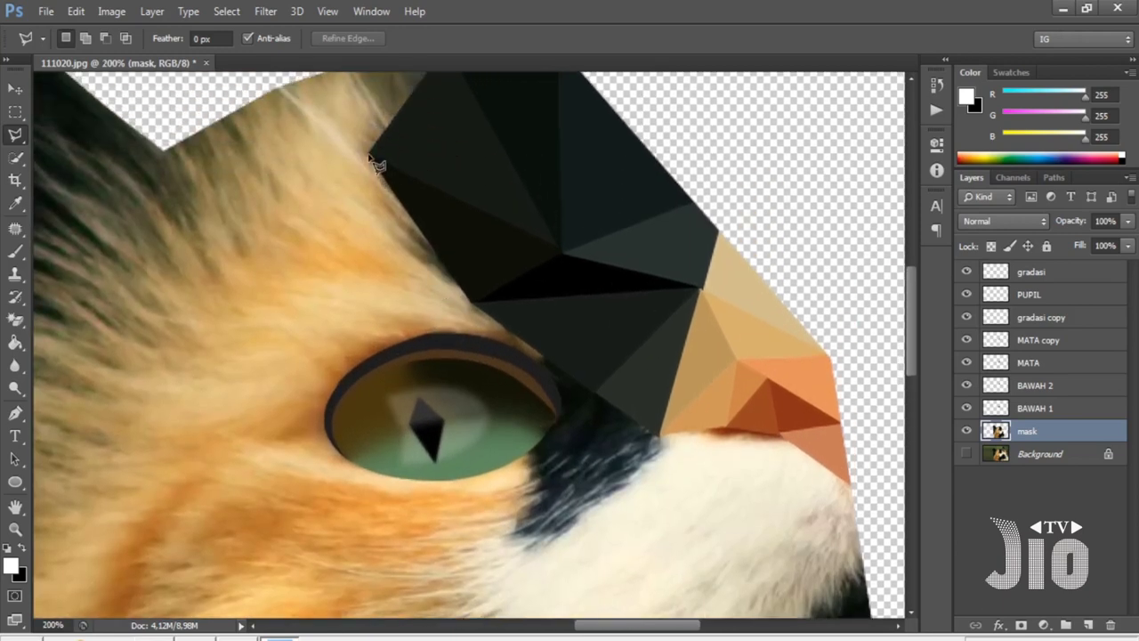
left_click(370, 155)
left_click(474, 301)
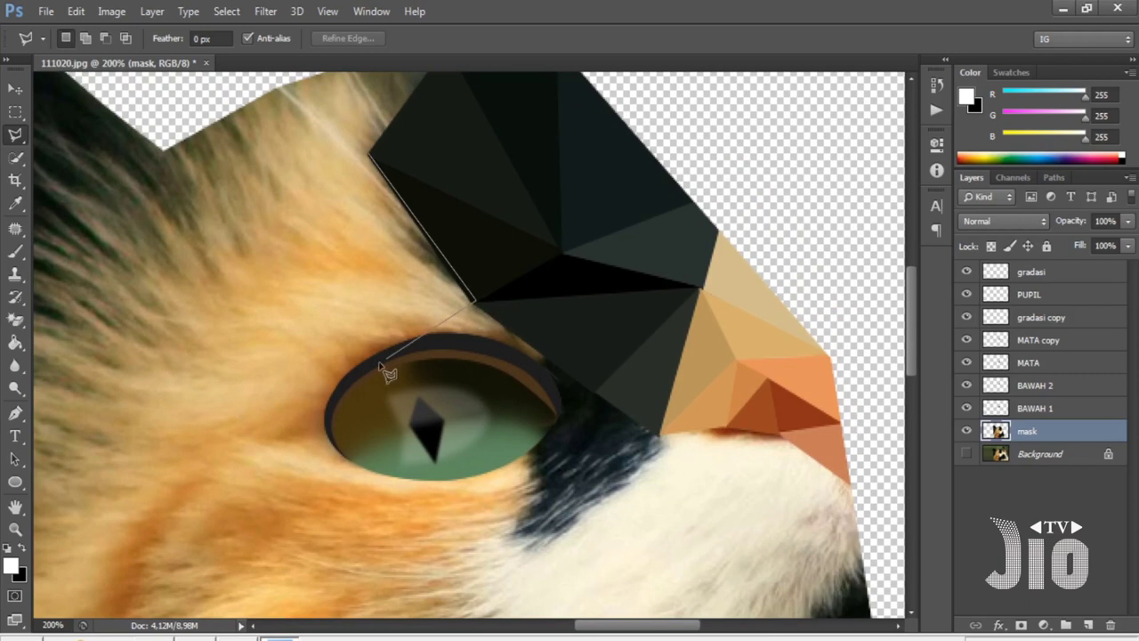
left_click(316, 405)
left_click(369, 155)
key("ctrl+f")
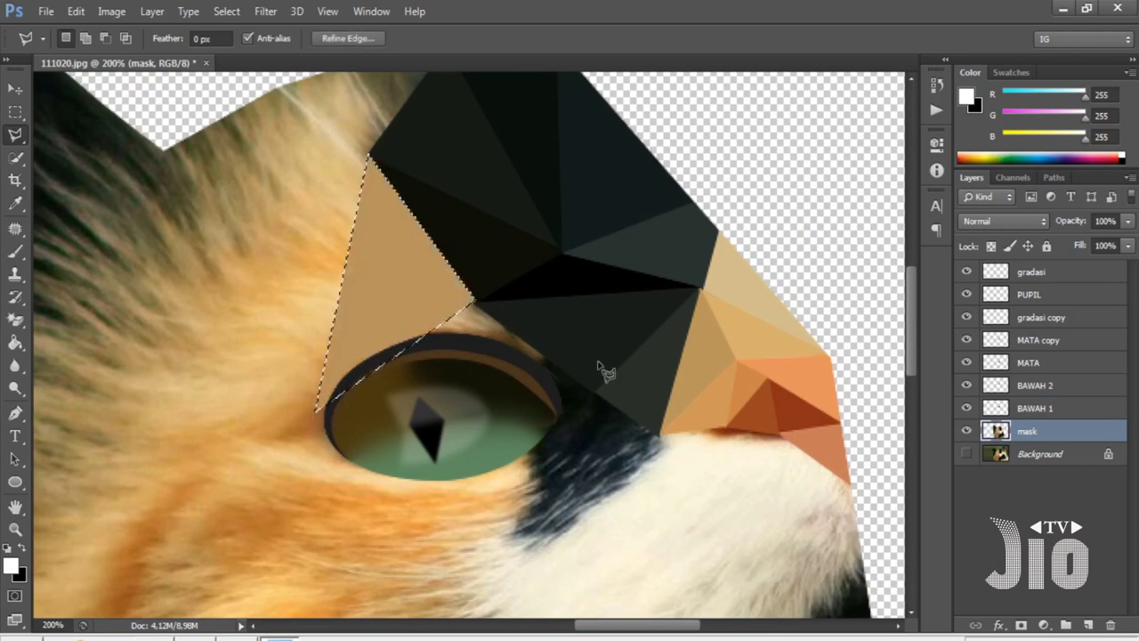
key("ctrl+d")
Select the strip of fur directly above the eye, below the dark facets, flatten it with Average blur, and deselect.
left_click(474, 302)
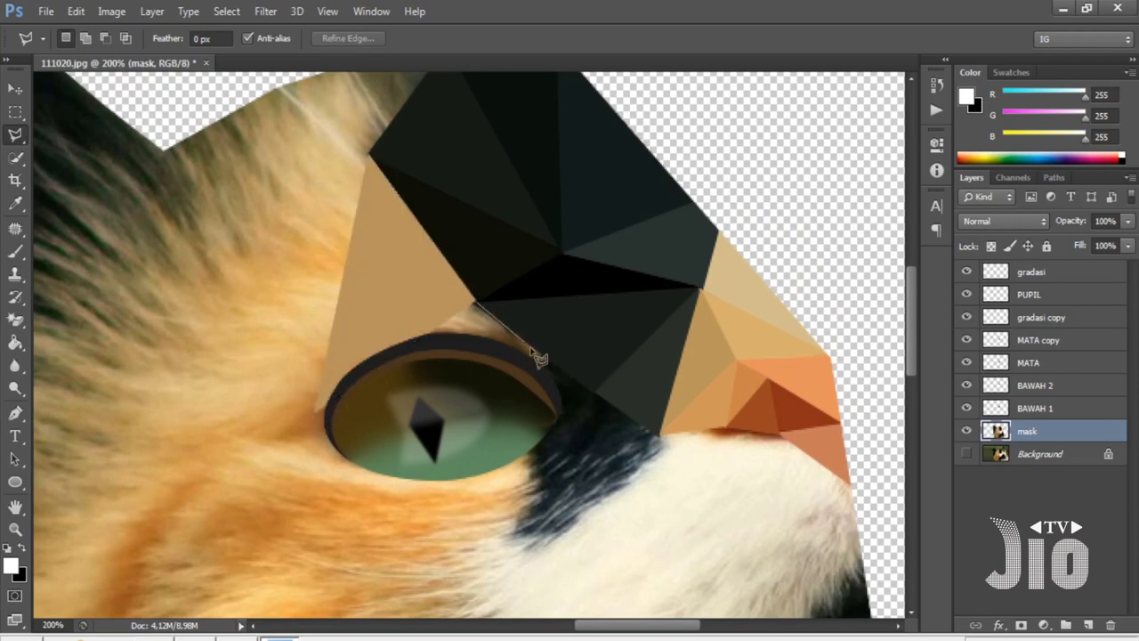
left_click(556, 363)
left_click(405, 425)
left_click(318, 409)
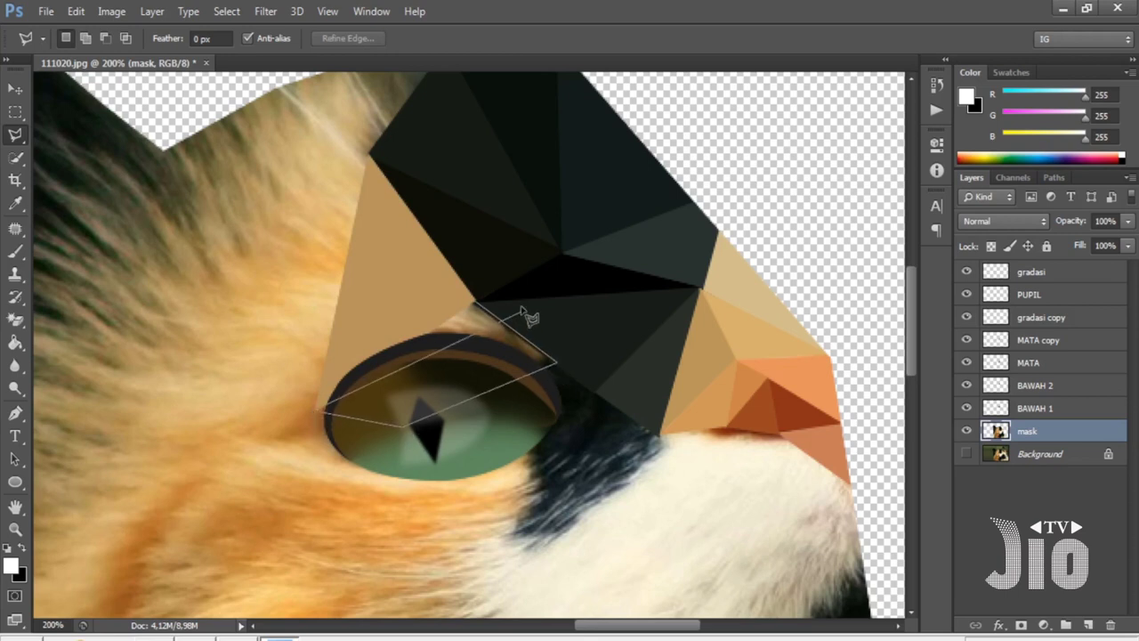
left_click(477, 306)
key("ctrl+d")
Select the dark fur patch between the eye's inner corner and the white muzzle, flatten it with Average blur, and deselect.
scroll(475, 427, "down", 3)
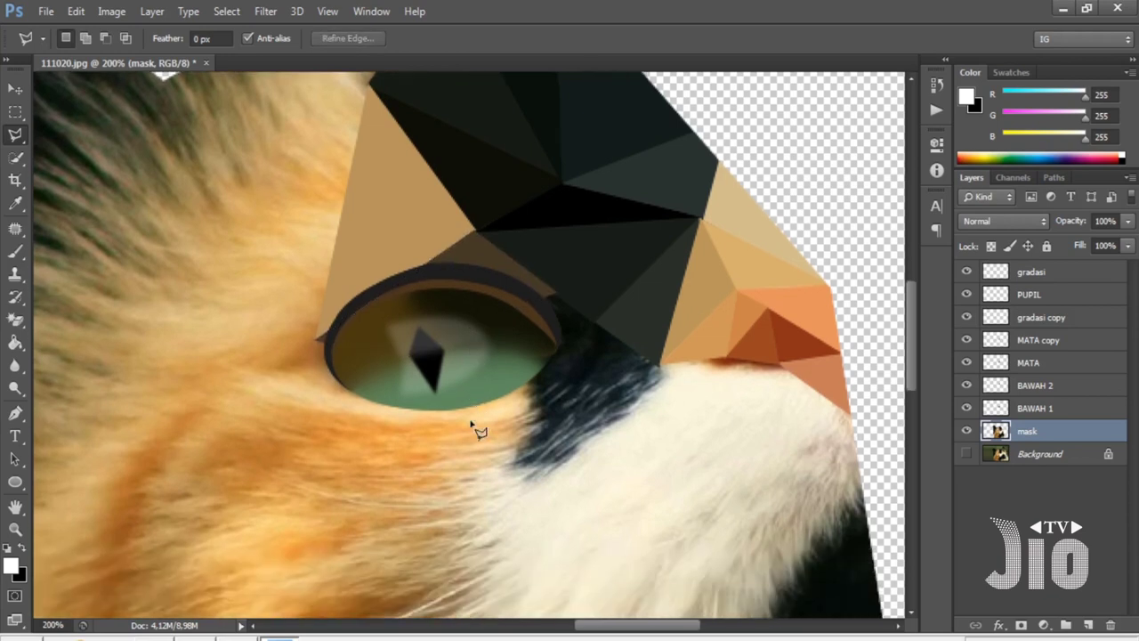
scroll(525, 396, "up", 2)
scroll(525, 396, "down", 1)
scroll(525, 396, "down", 2)
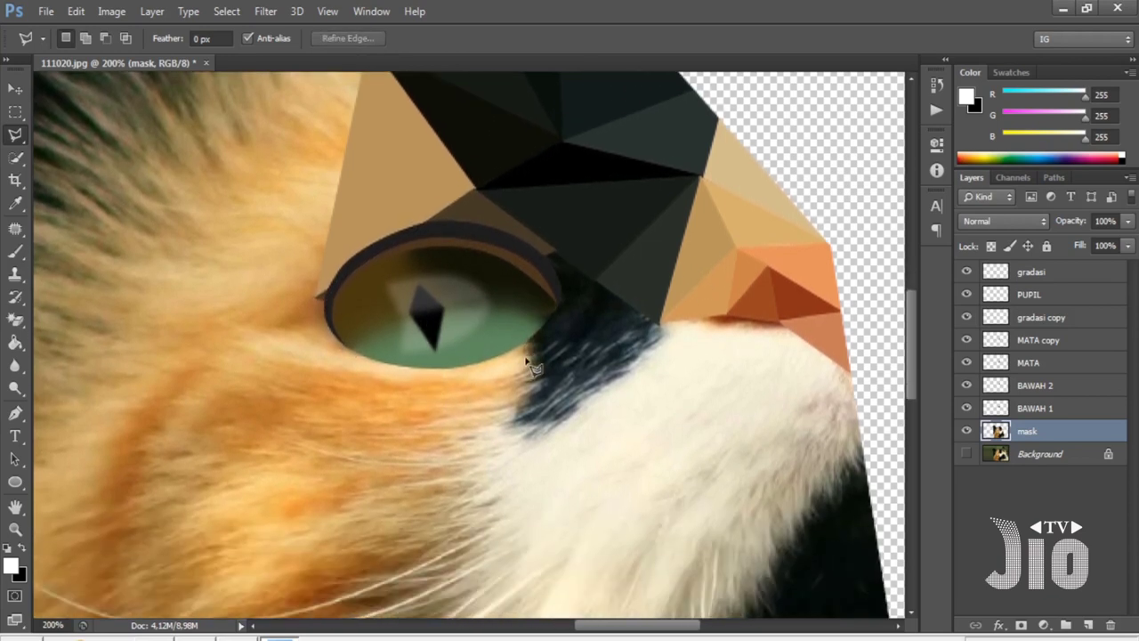
left_click(525, 349)
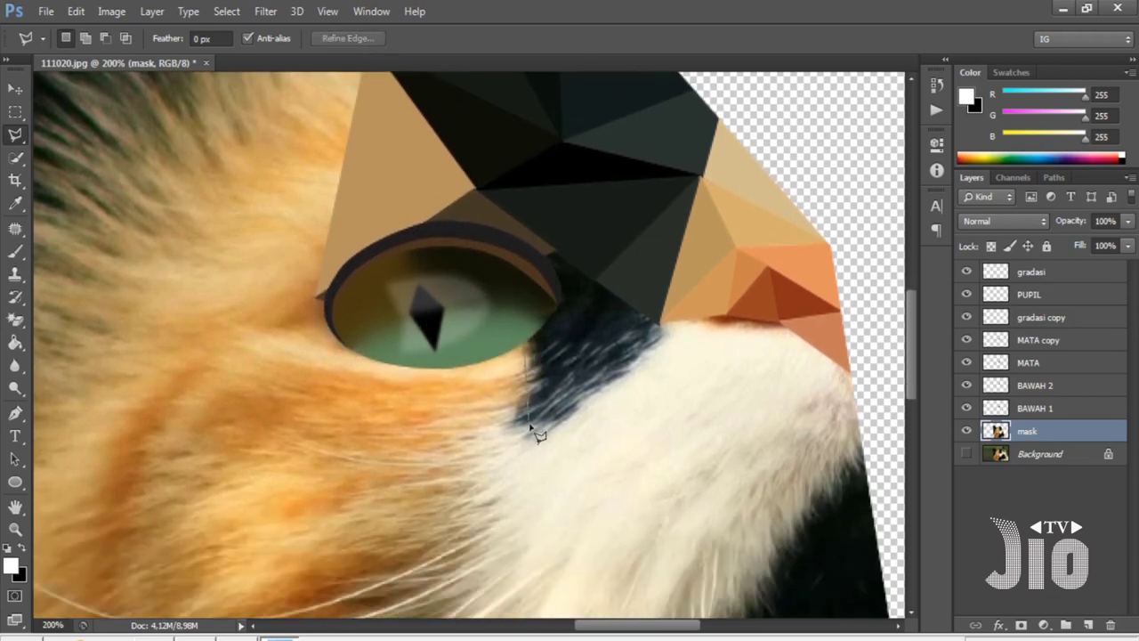
left_click(660, 324)
left_click(540, 256)
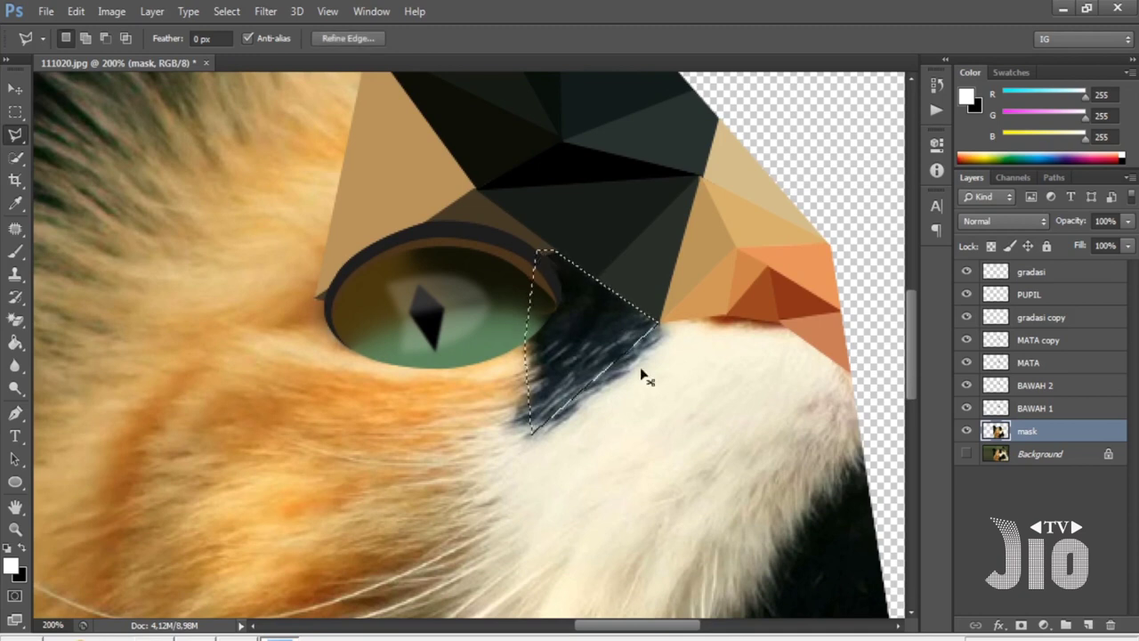
key("ctrl+BackSpace")
key("ctrl+d")
Select a large triangle under the eye from both eye corners down to the cheek, flatten it with Average blur, and deselect.
scroll(549, 447, "down", 1)
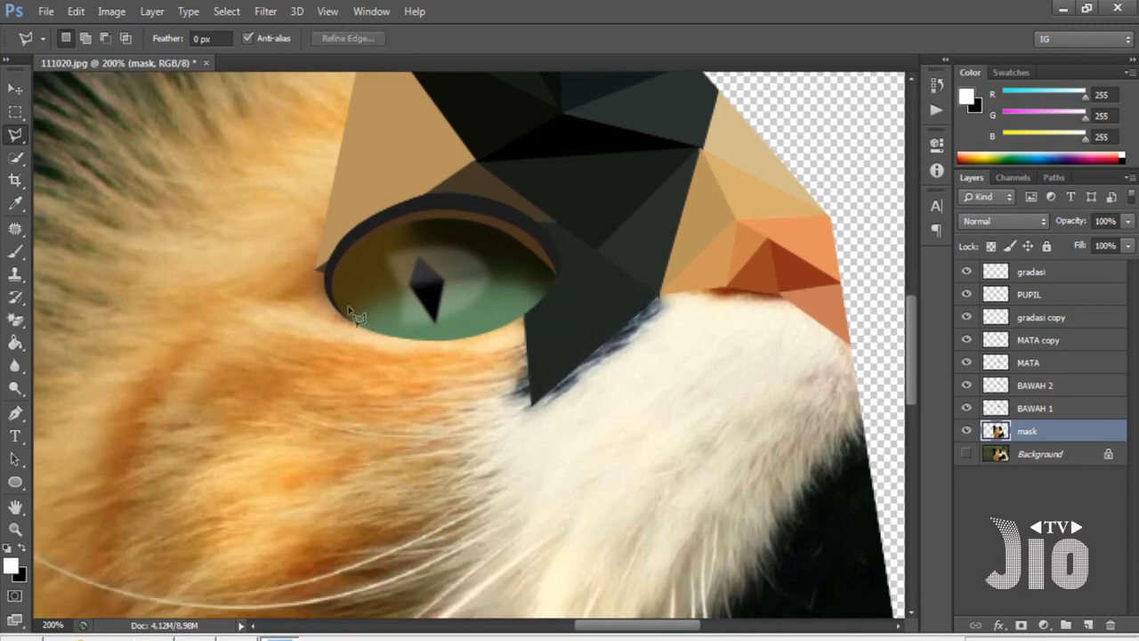
left_click(318, 268)
left_click(527, 311)
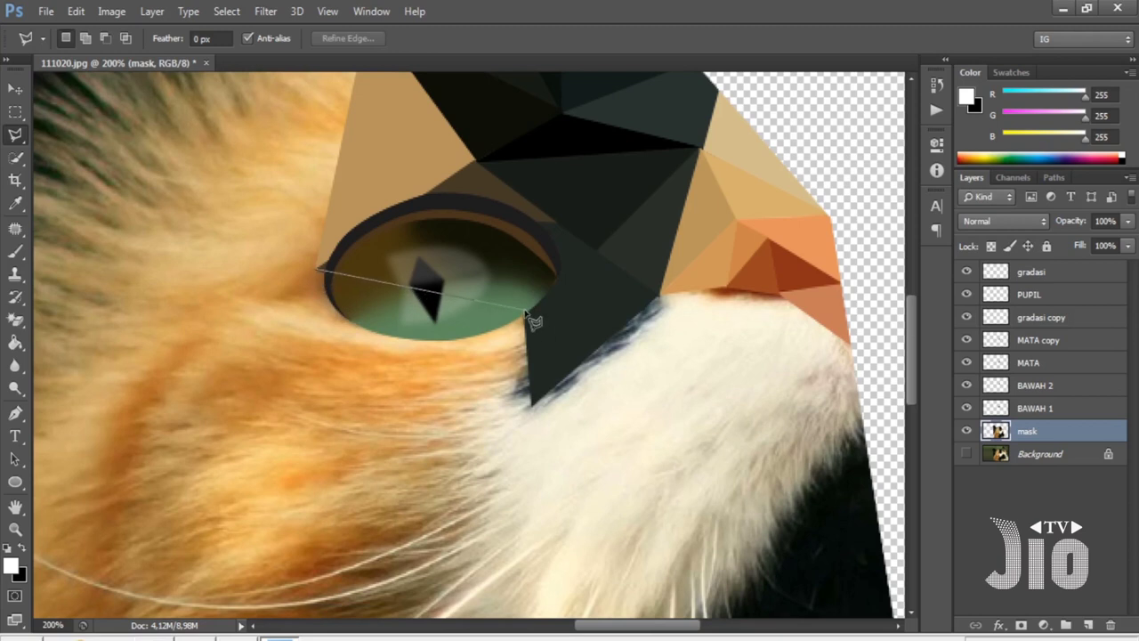
left_click(259, 527)
left_click(317, 269)
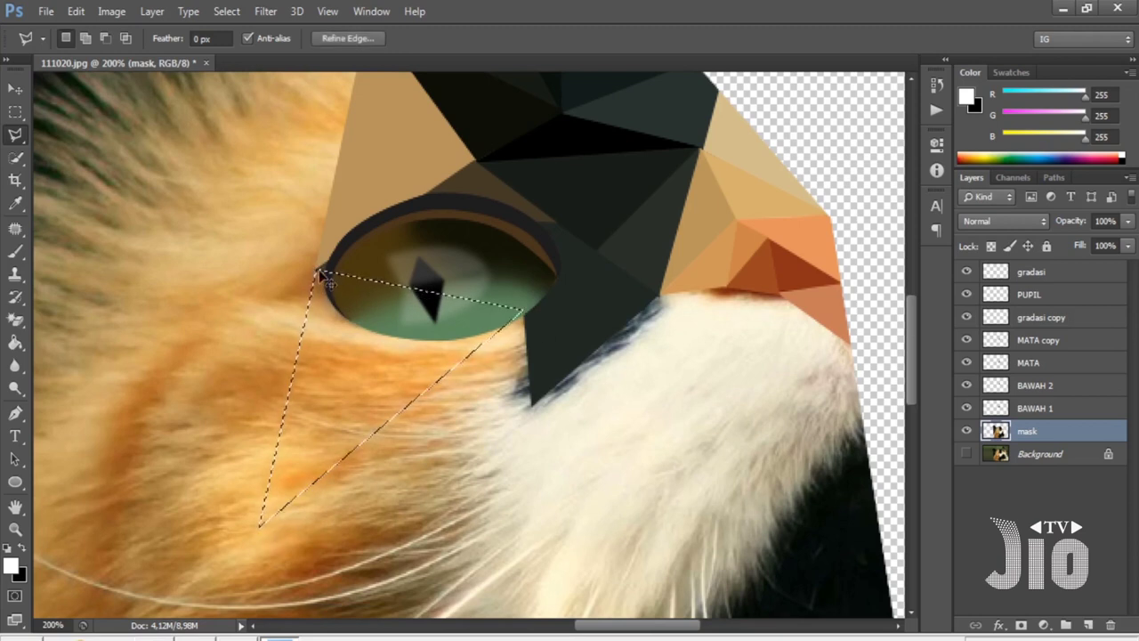
key("ctrl+f")
key("ctrl+d")
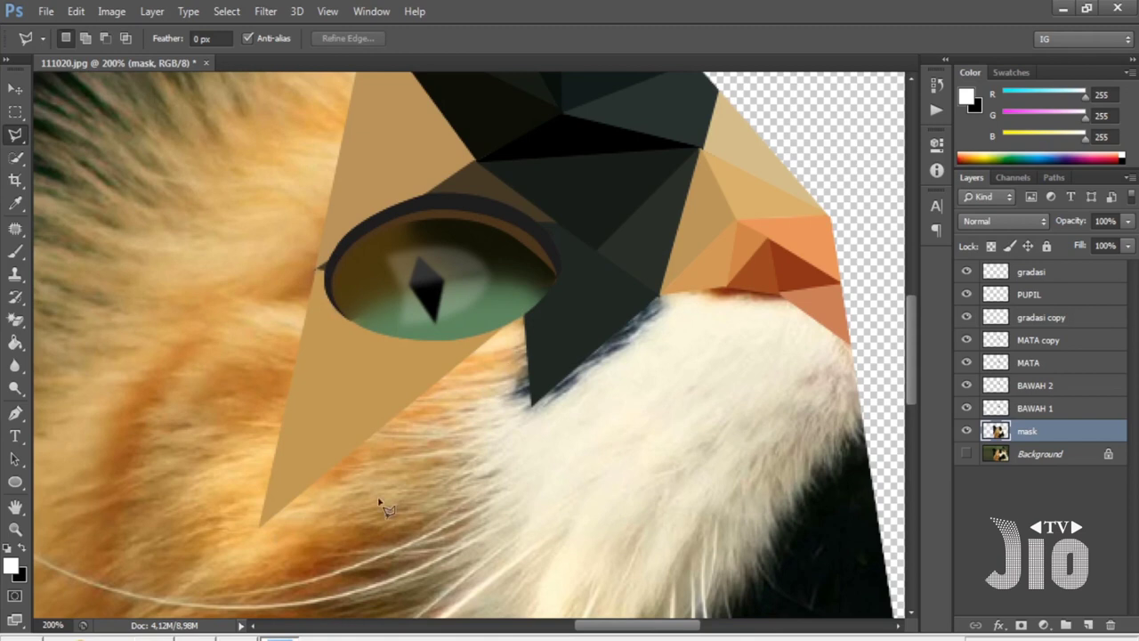
Select the slim cheek triangle between the under-eye facet and the dark inner-corner facet's lower tip, flatten it with Average blur, and deselect.
left_click(527, 311)
left_click(532, 403)
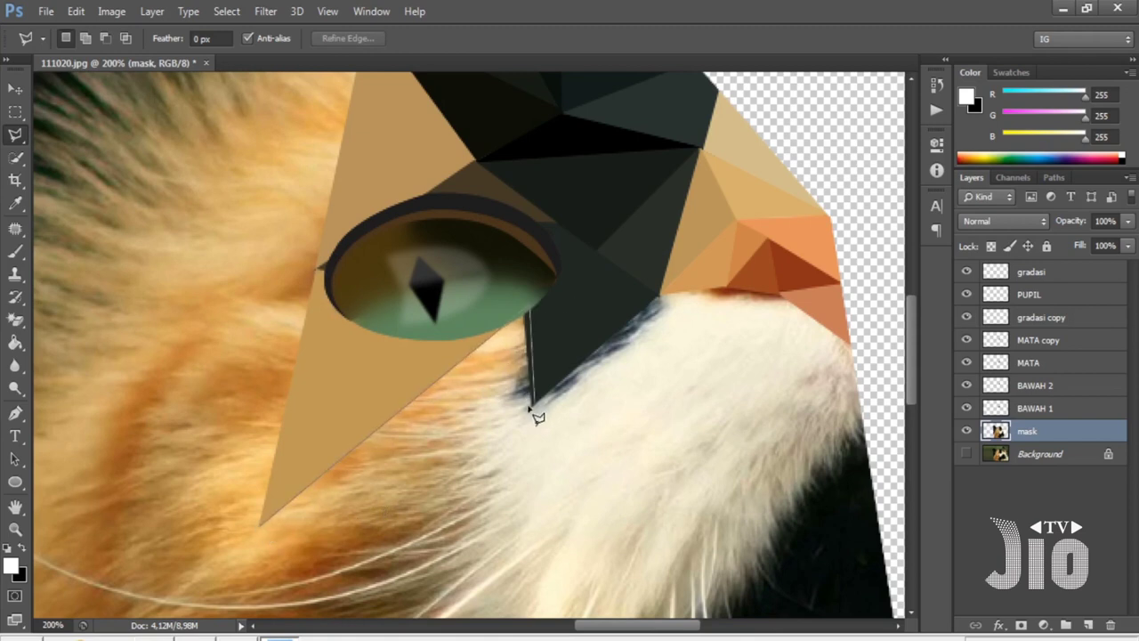
double_click(262, 524)
key("ctrl+f")
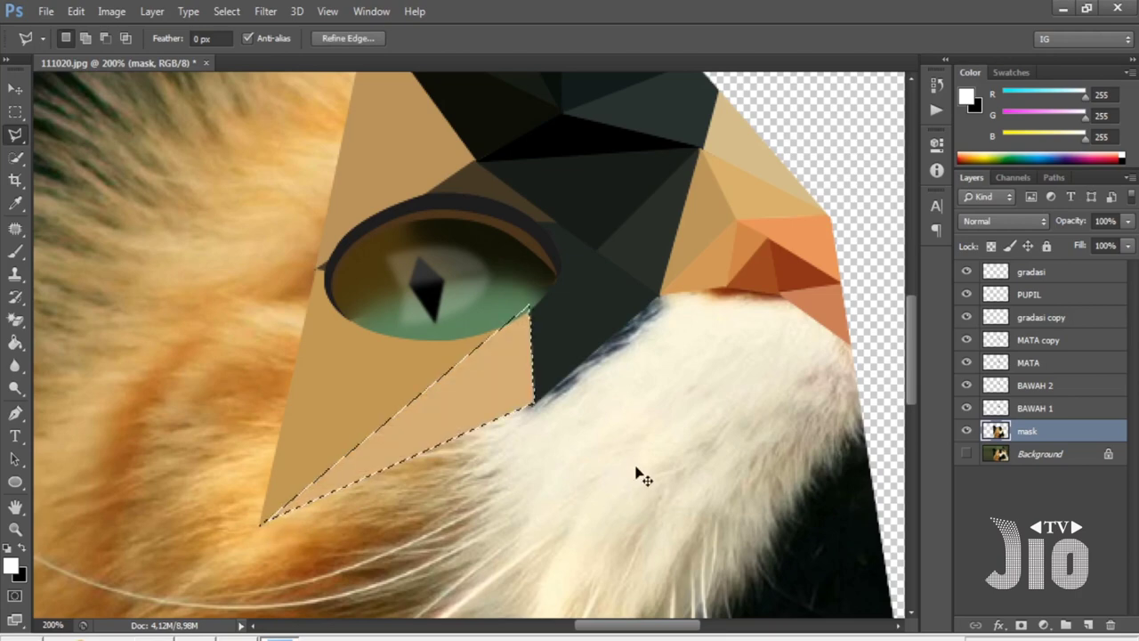
key("ctrl+d")
Select a triangle along the head's cutout edge from the ear base to the dark forehead facets, flatten it with Average blur, and deselect.
key("ctrl+minus")
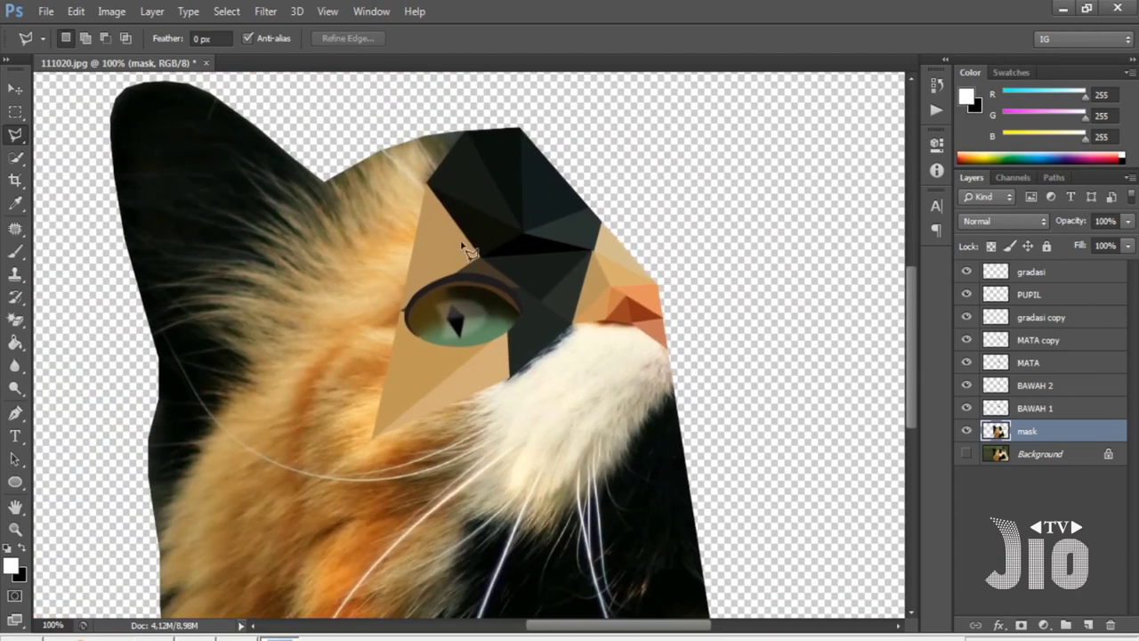
left_click(325, 180)
left_click(393, 140)
left_click(429, 185)
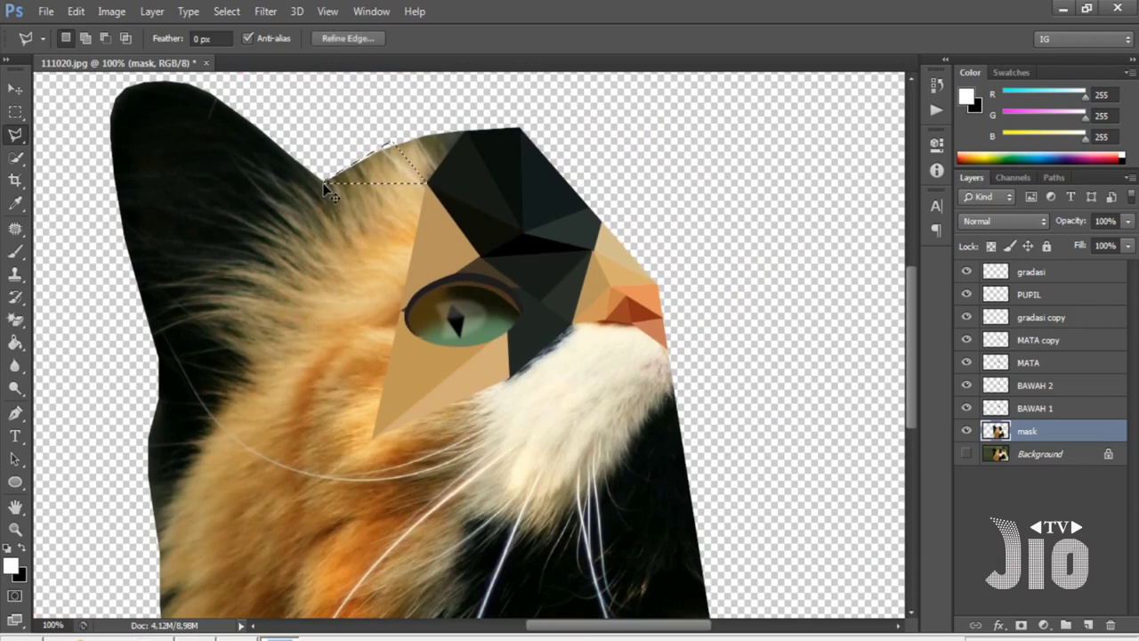
left_click(326, 180)
key("ctrl+plus")
scroll(541, 349, "up", 2)
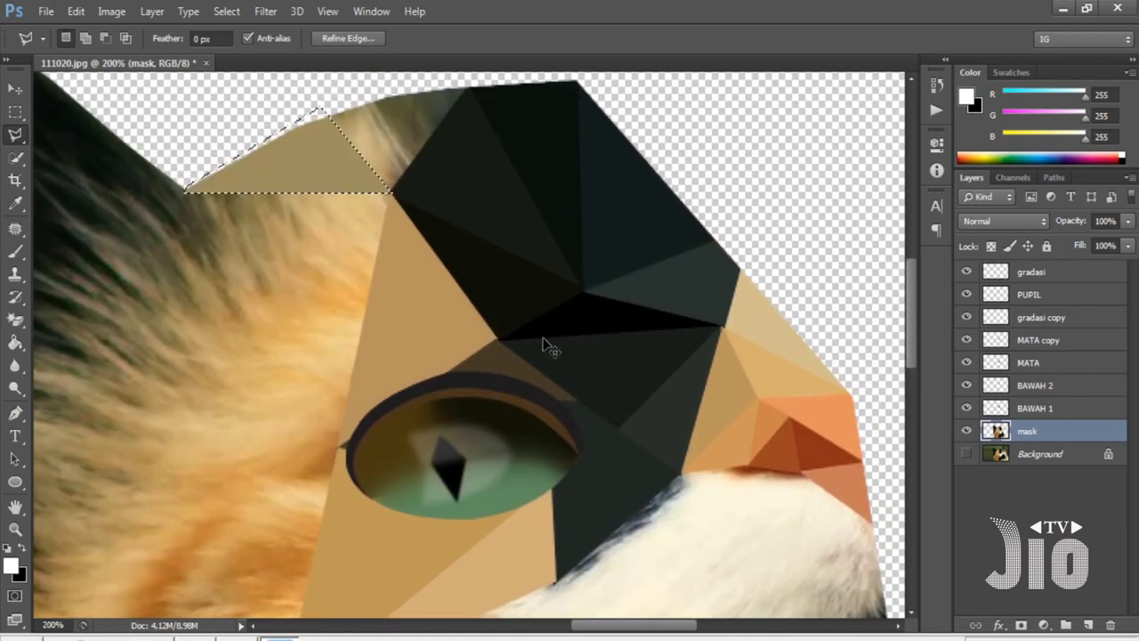
key("ctrl+d")
Select the remaining striped fur between the new head-edge facet and the dark forehead facets, flatten it with Average blur, and deselect.
scroll(348, 363, "down", 2)
scroll(396, 377, "up", 4)
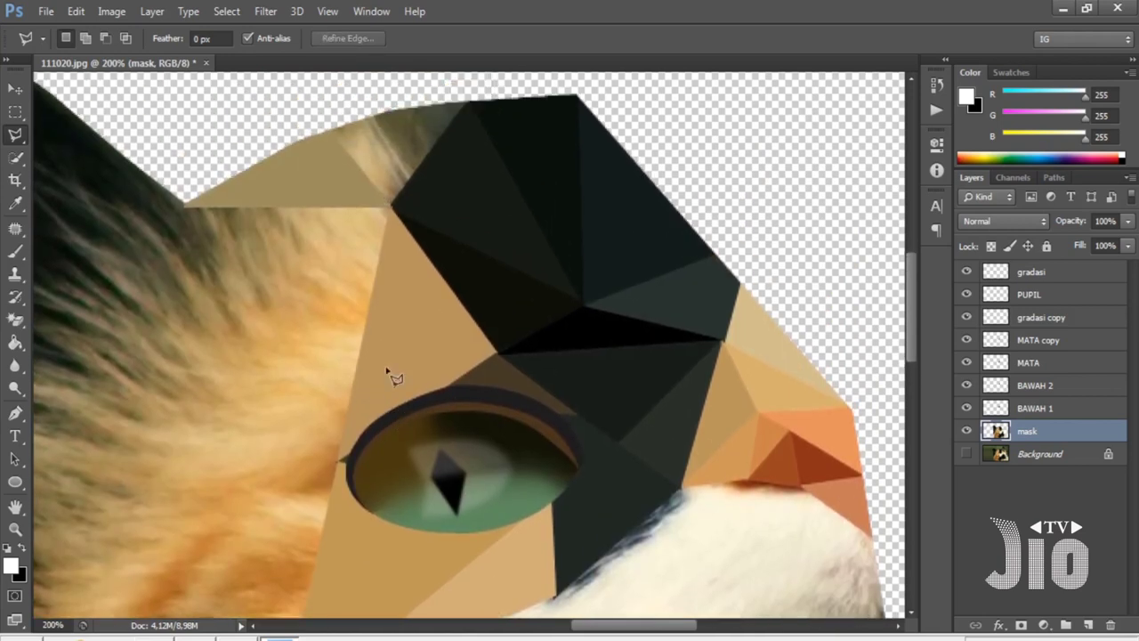
left_click(326, 200)
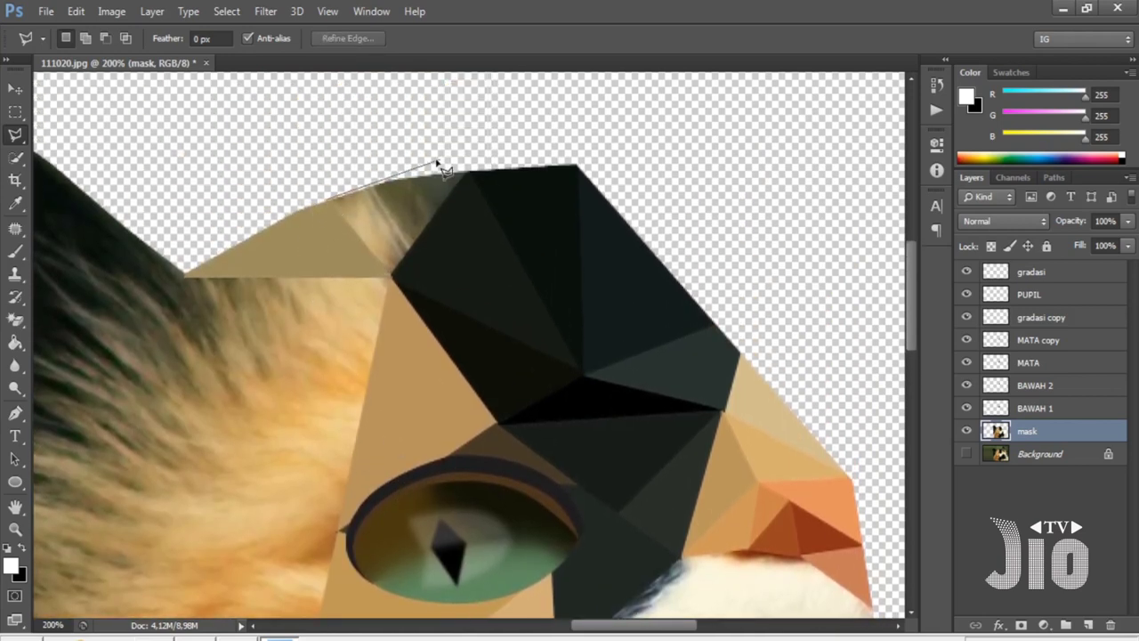
left_click(435, 160)
left_click(486, 164)
left_click(327, 201)
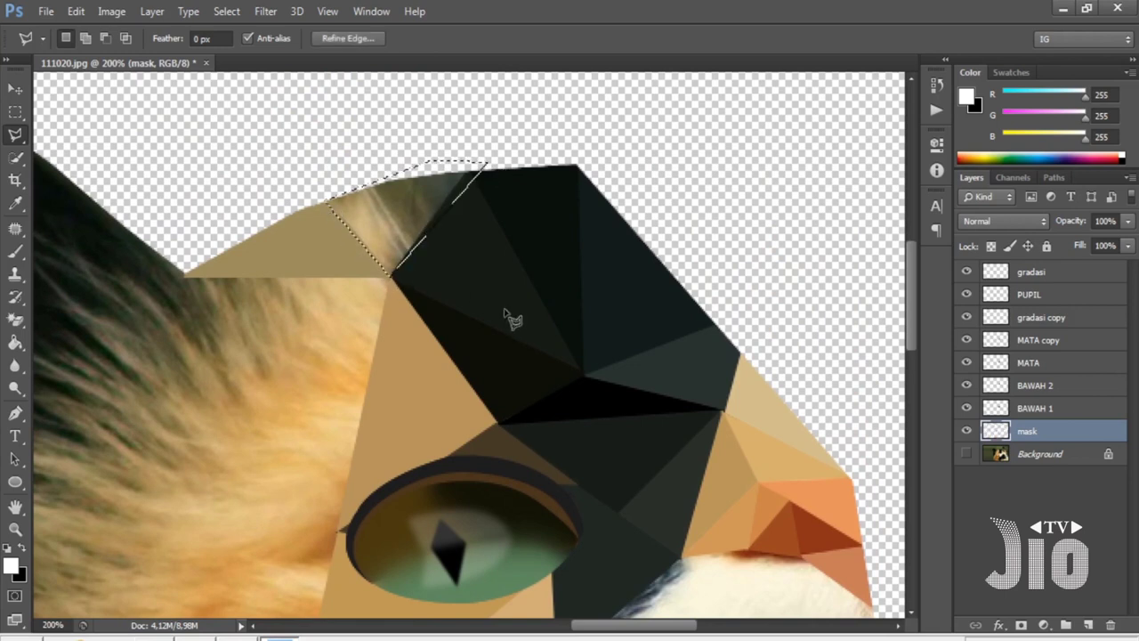
key("ctrl+f")
key("ctrl+d")
Select the triangle between the ear base, the dark facets' outer corner and the eye's outer corner, flatten it with Average blur, and deselect.
scroll(524, 361, "down", 2)
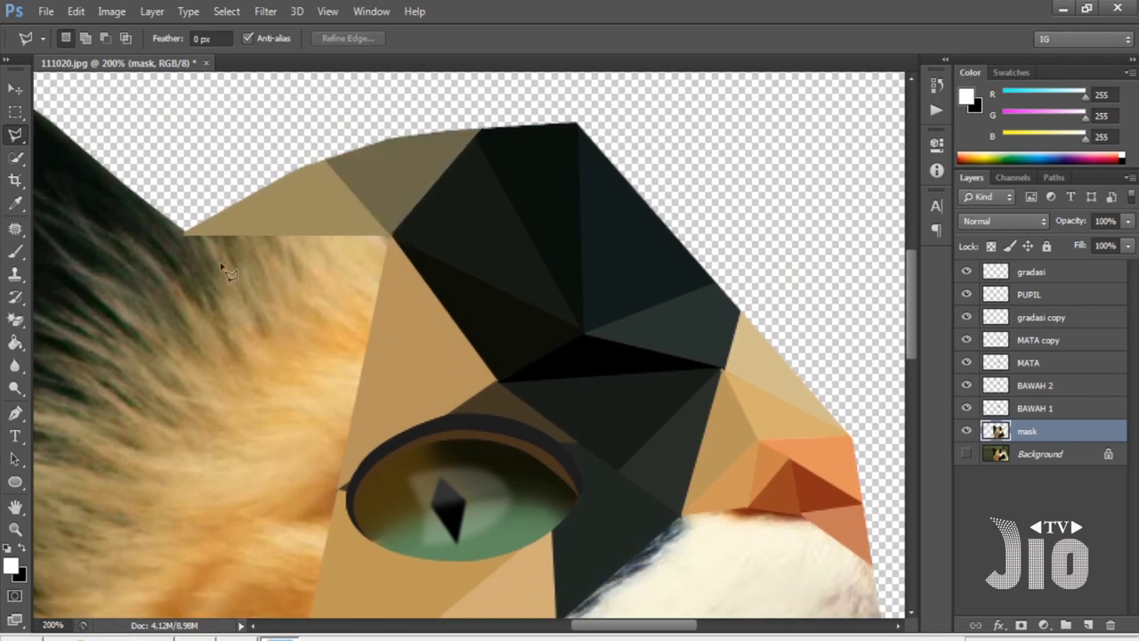
left_click(185, 234)
left_click(393, 238)
left_click(342, 487)
left_click(186, 236)
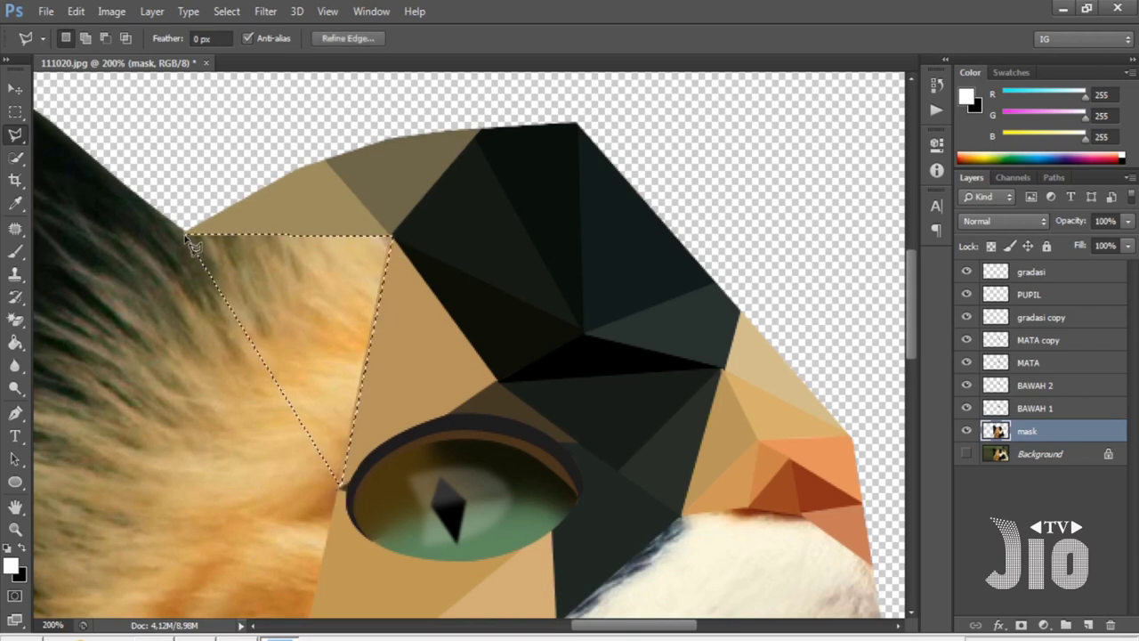
key("ctrl+d")
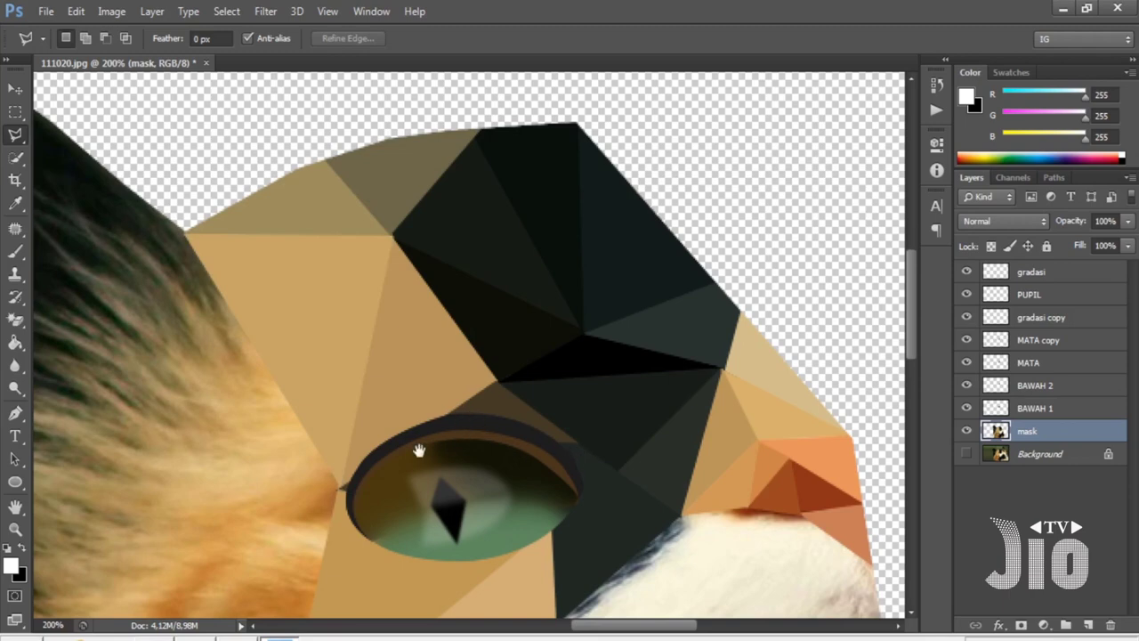
Select the triangle between the ear base, the eye's outer corner and the outer cheek fur, flatten it with Average blur, and deselect.
left_click_drag(395, 453, 568, 323)
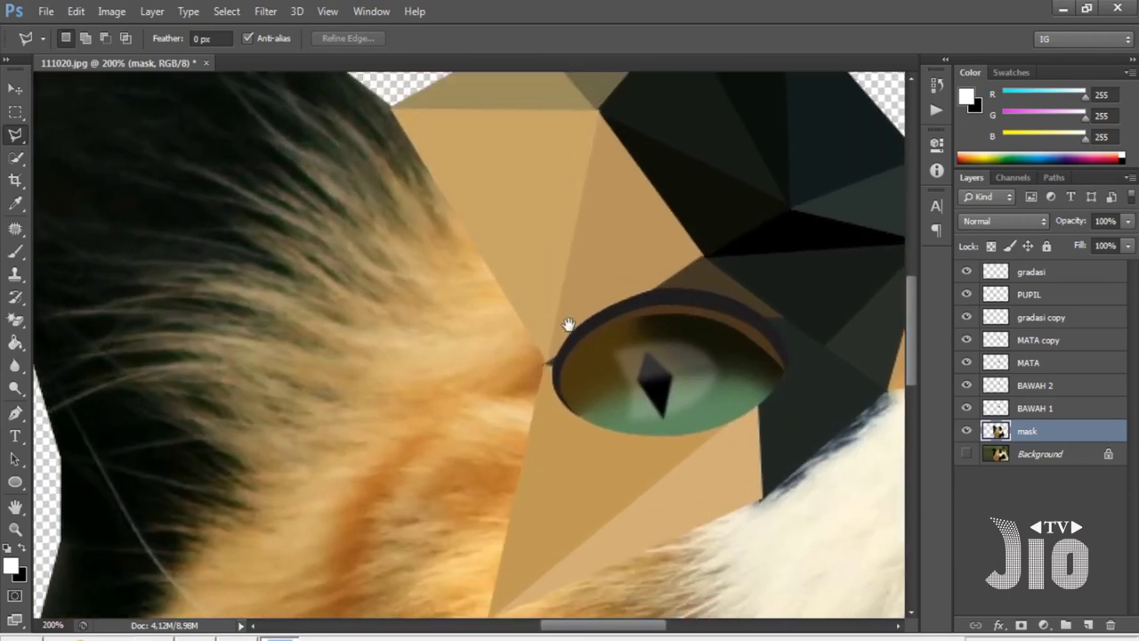
left_click(391, 107)
left_click(544, 361)
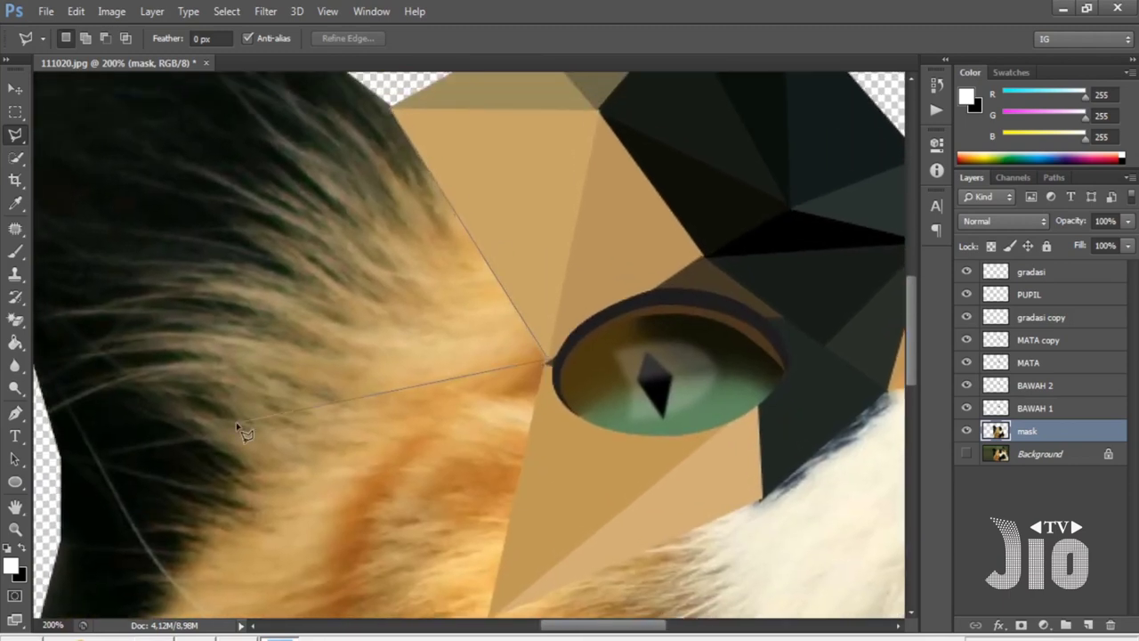
left_click(238, 424)
left_click(394, 108)
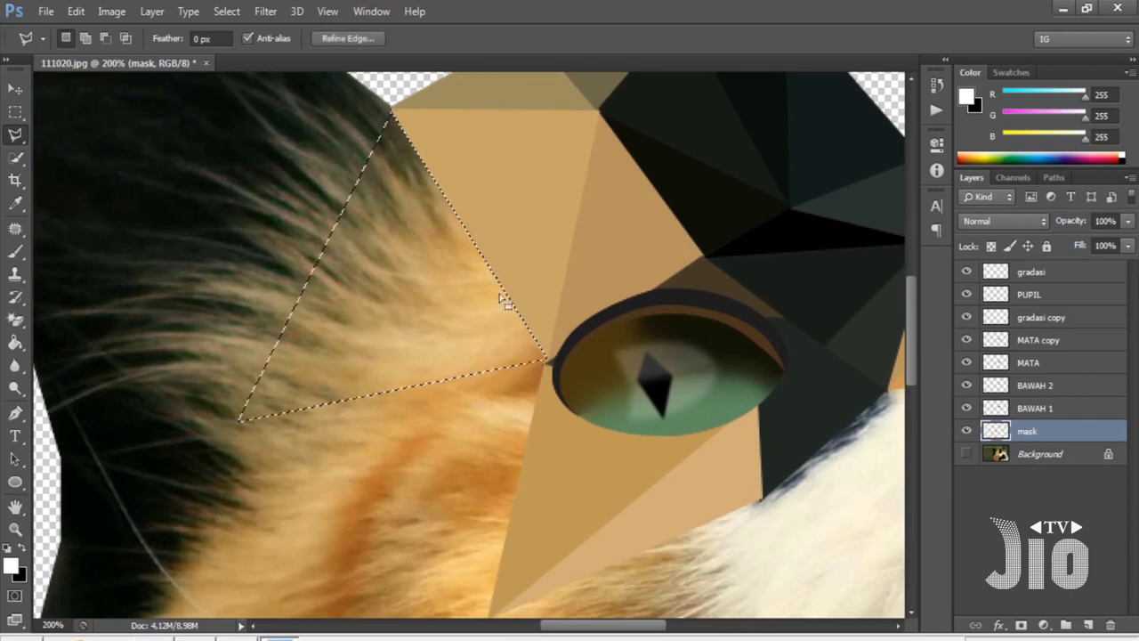
key("ctrl+f")
key("ctrl+d")
Select the orange cheek triangle between the eye's outer corner, the under-eye facet's lower tip and the outer cheek point, flatten it with Average blur, and deselect.
scroll(562, 354, "down", 3)
scroll(562, 354, "up", 2)
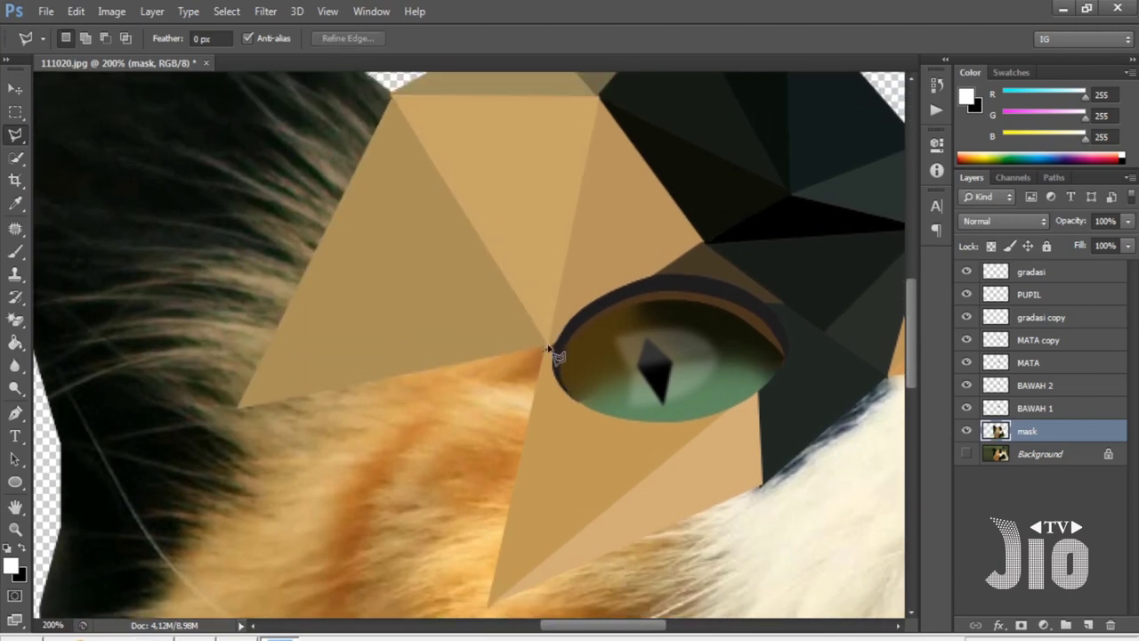
left_click(546, 348)
left_click(490, 609)
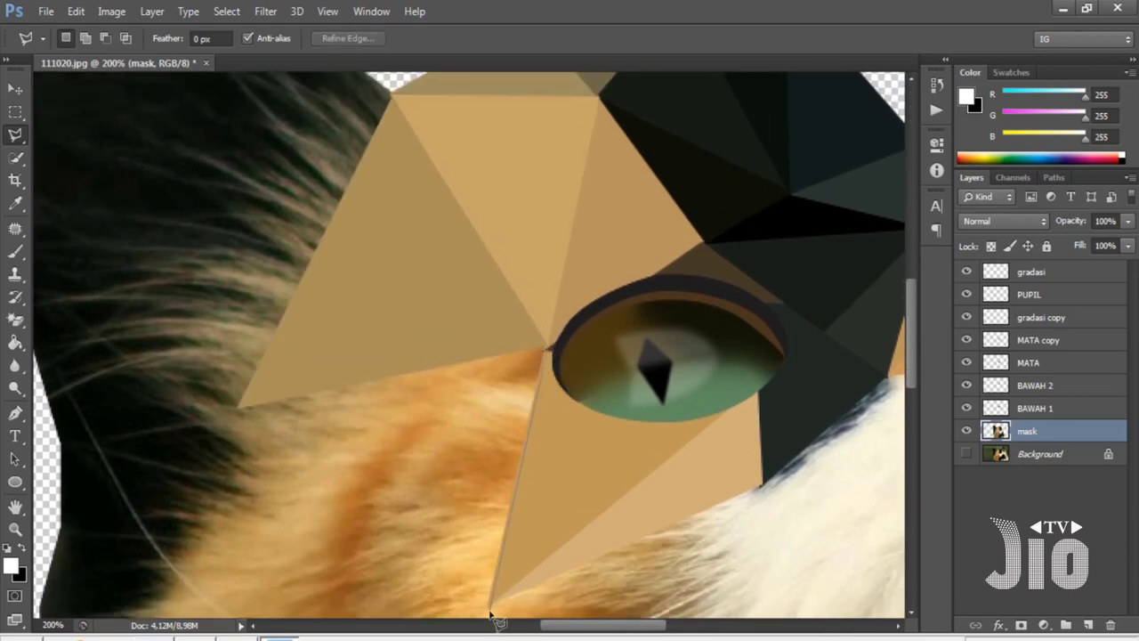
left_click(238, 406)
left_click(547, 348)
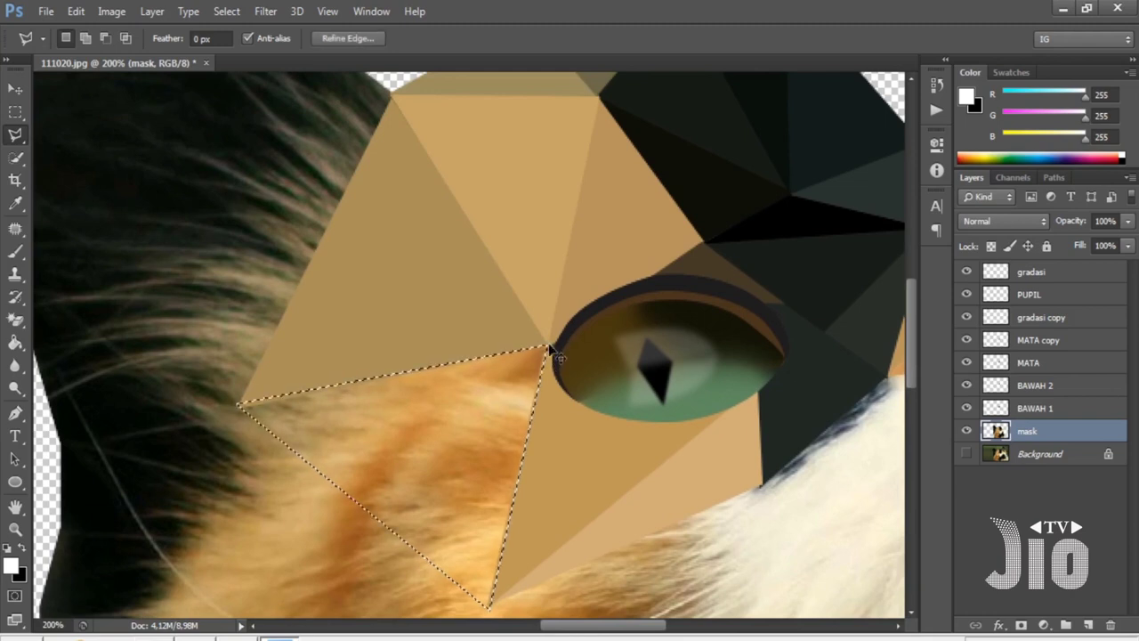
key("ctrl+f")
key("ctrl+d")
Reselect the orange cheek facet, darken it with Levels using a black input level of 31, and deselect.
scroll(541, 352, "down", 2)
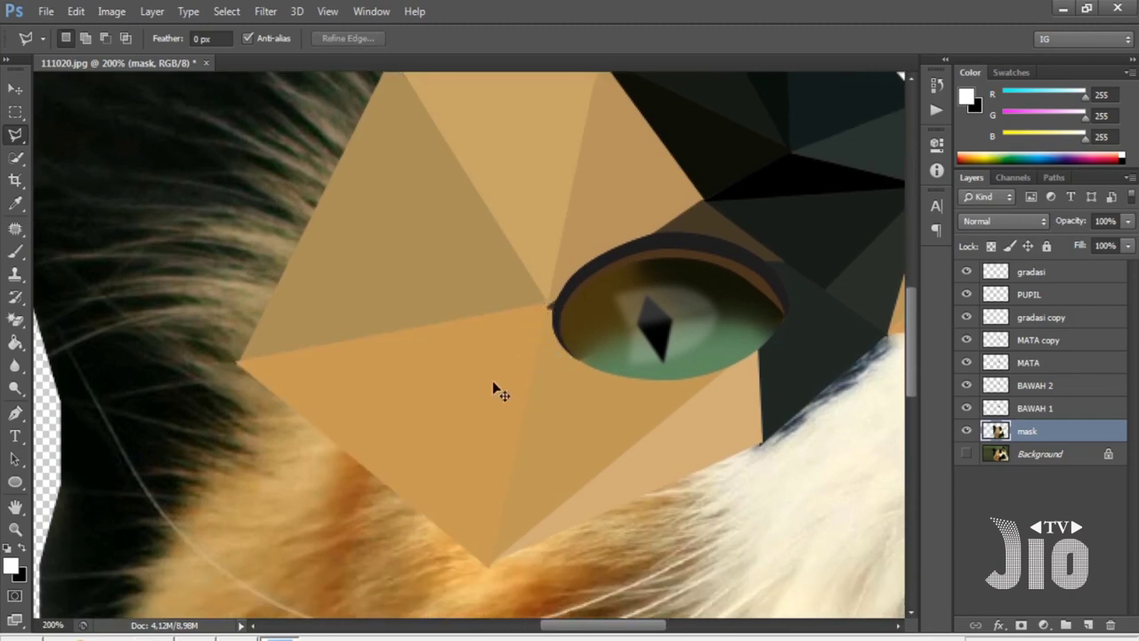
key("ctrl+shift+d")
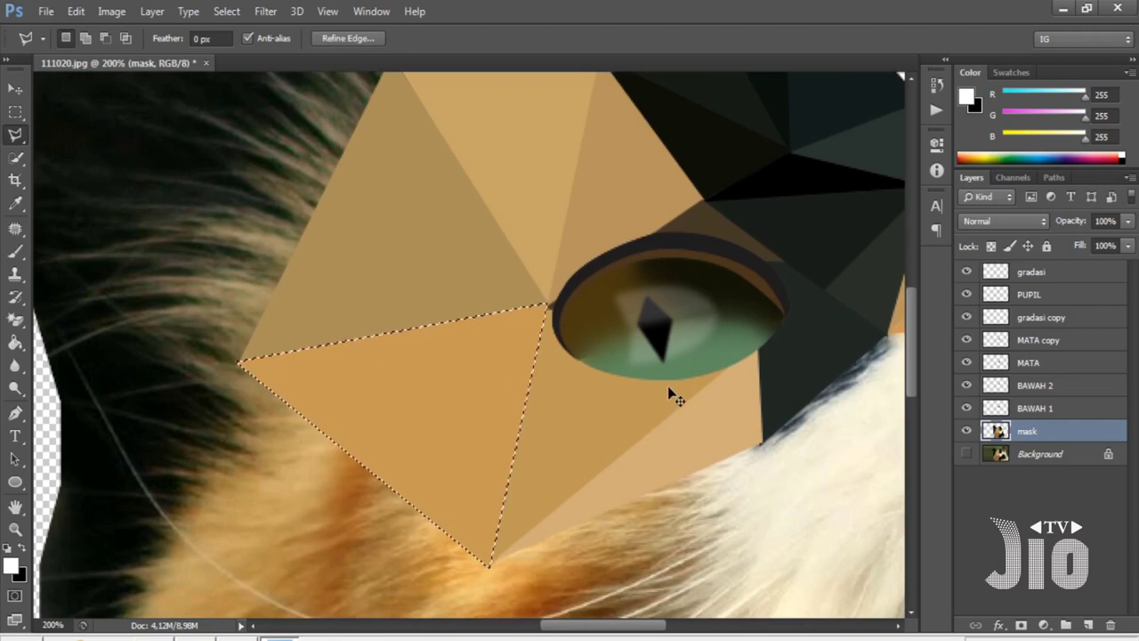
key("ctrl+l")
type("31")
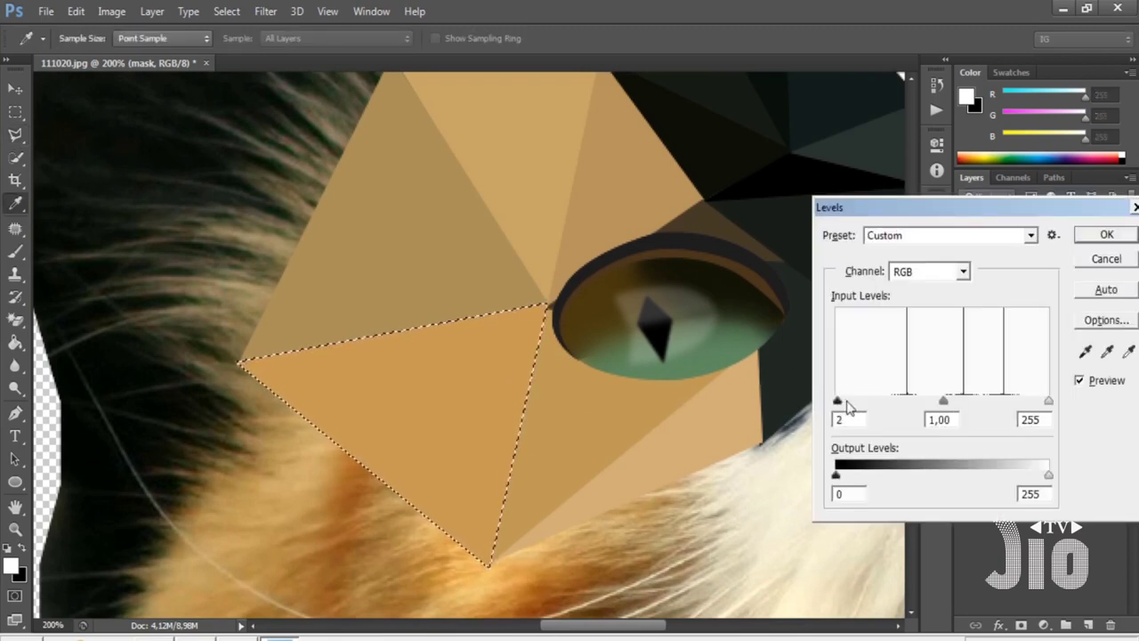
left_click(1106, 234)
key("ctrl+d")
key("l")
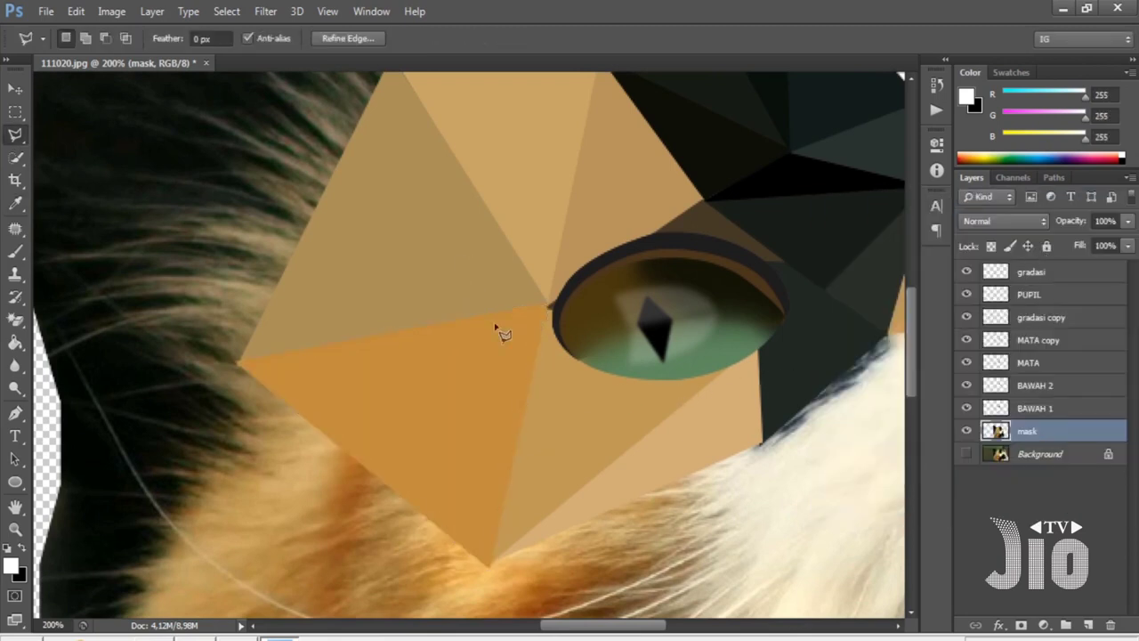
Group all the layers from mask up to gradasi.
scroll(503, 334, "down", 5)
scroll(505, 335, "down", 3)
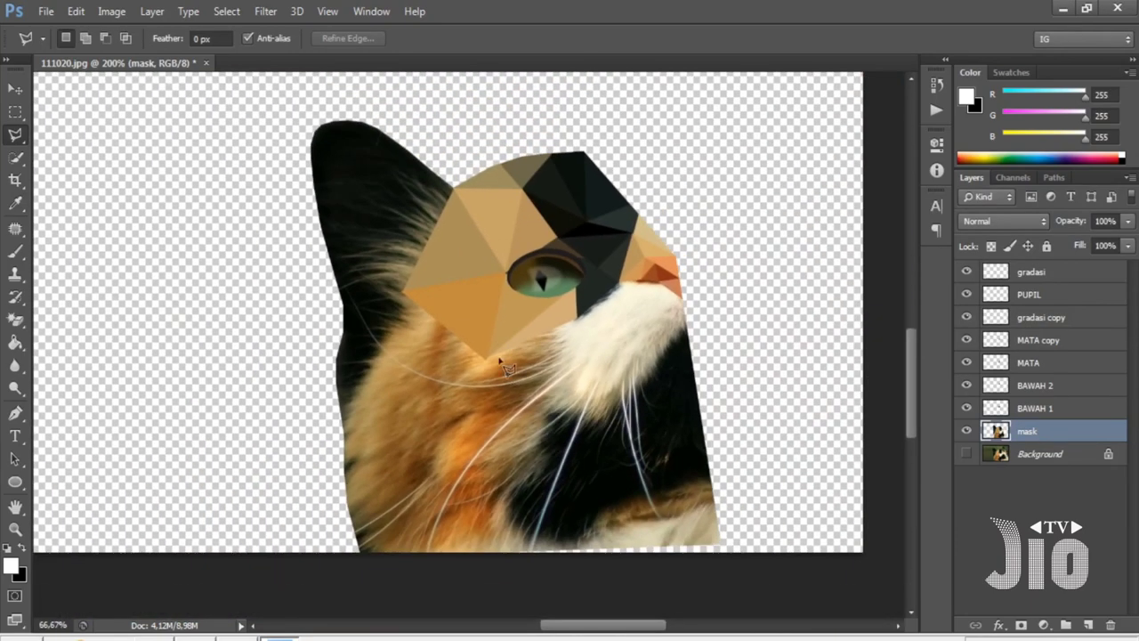
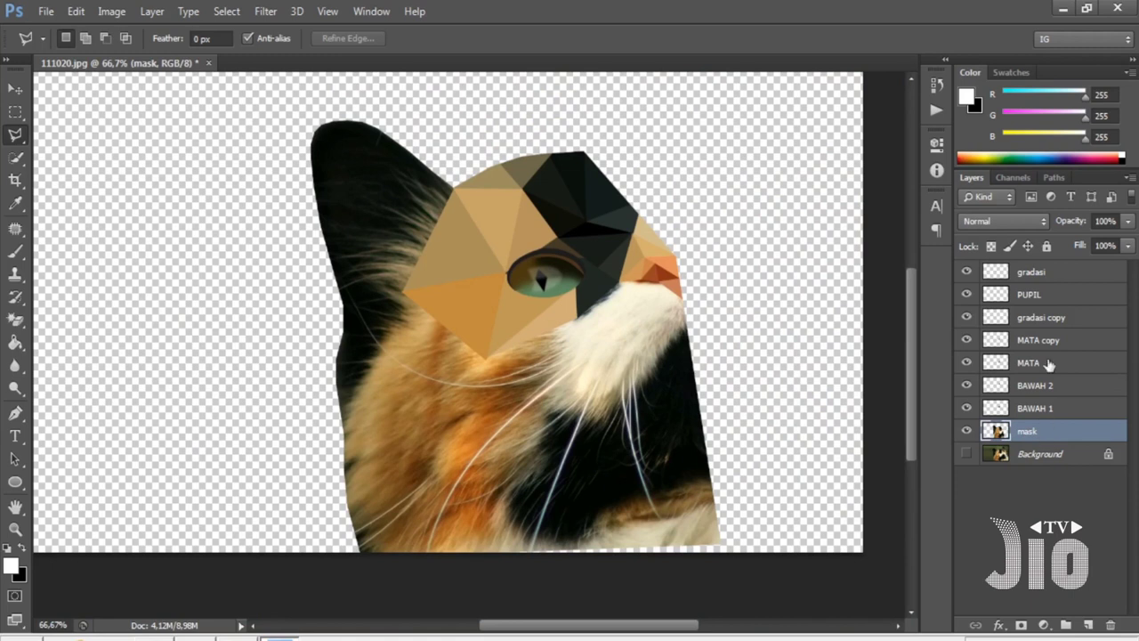
left_click(1051, 278, "shift")
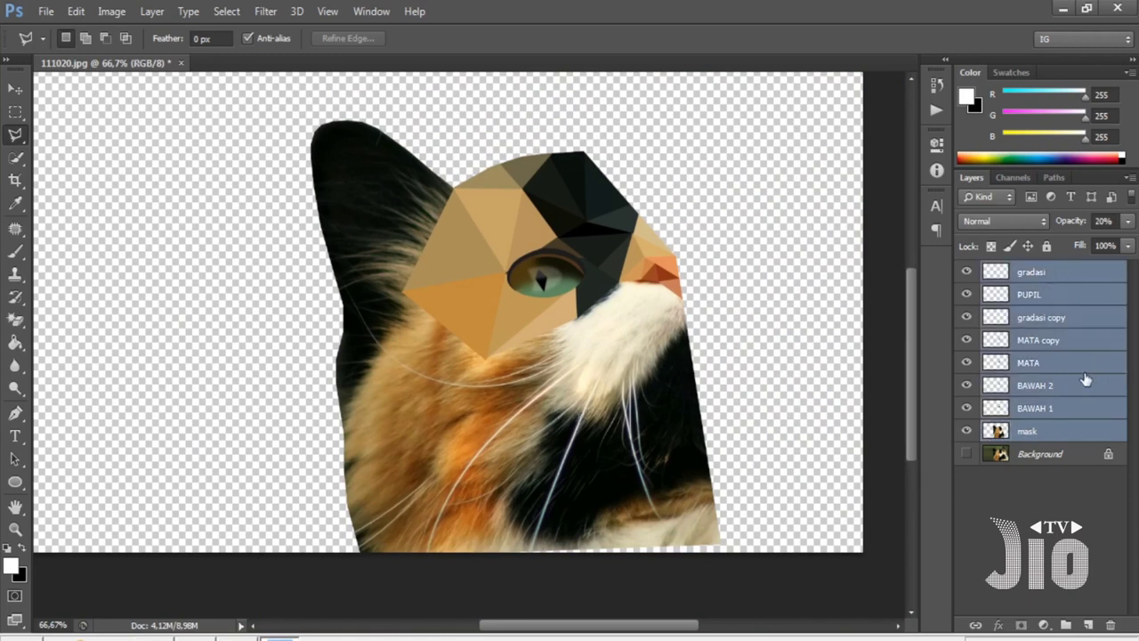
key("ctrl+g")
Hide the layer group, then show and select the Background layer with the original cat photo.
left_click(967, 271)
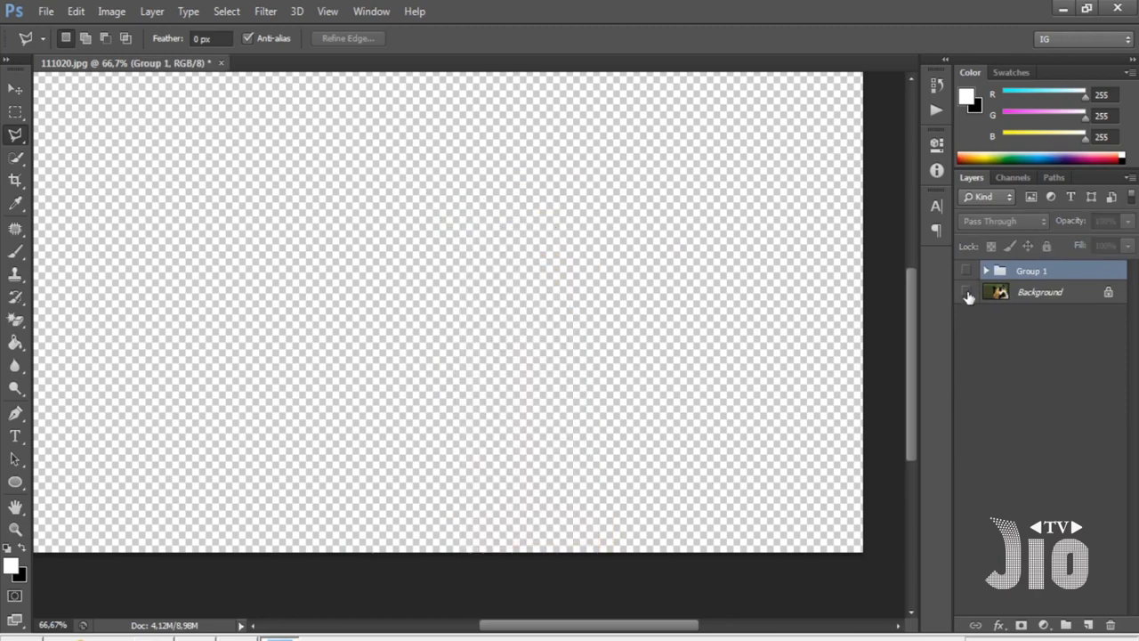
left_click(968, 292)
left_click(1014, 292)
scroll(596, 356, "down", 3)
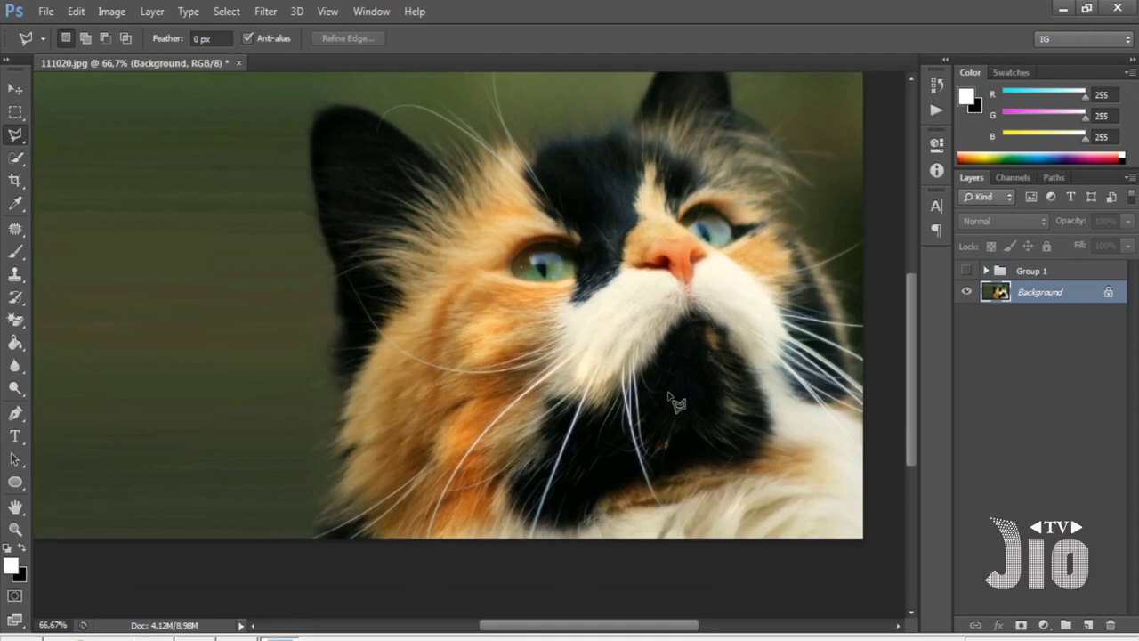
Set up the Brush tool with a hard round tip at 100% hardness and a size of 4 px.
left_click(15, 413)
left_click(74, 412)
left_click(15, 252)
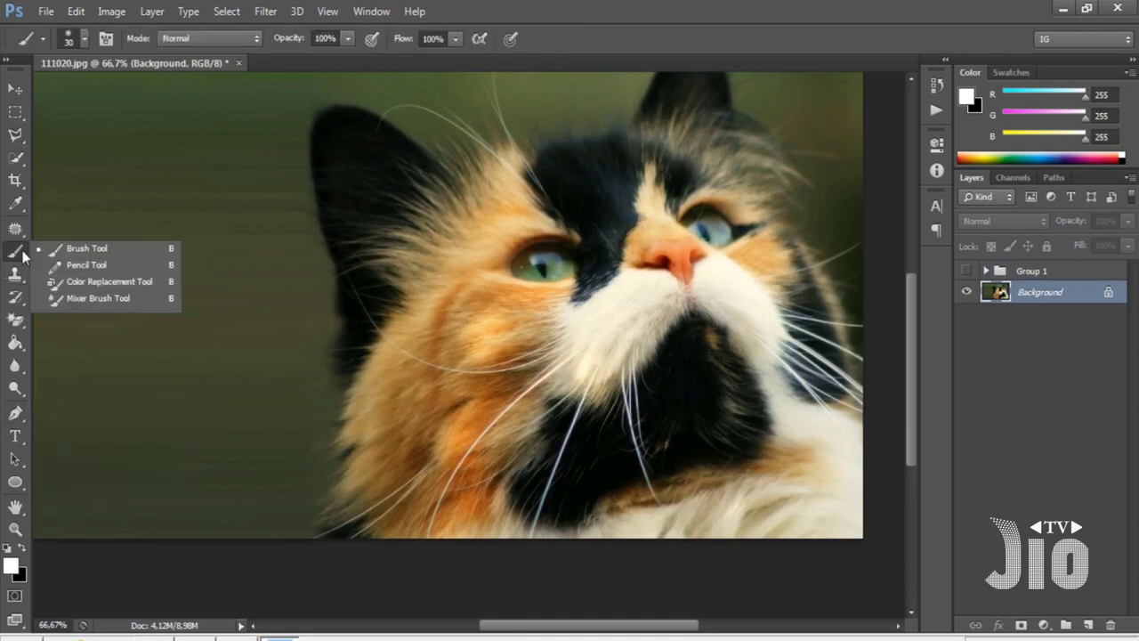
left_click(80, 250)
left_click(85, 37)
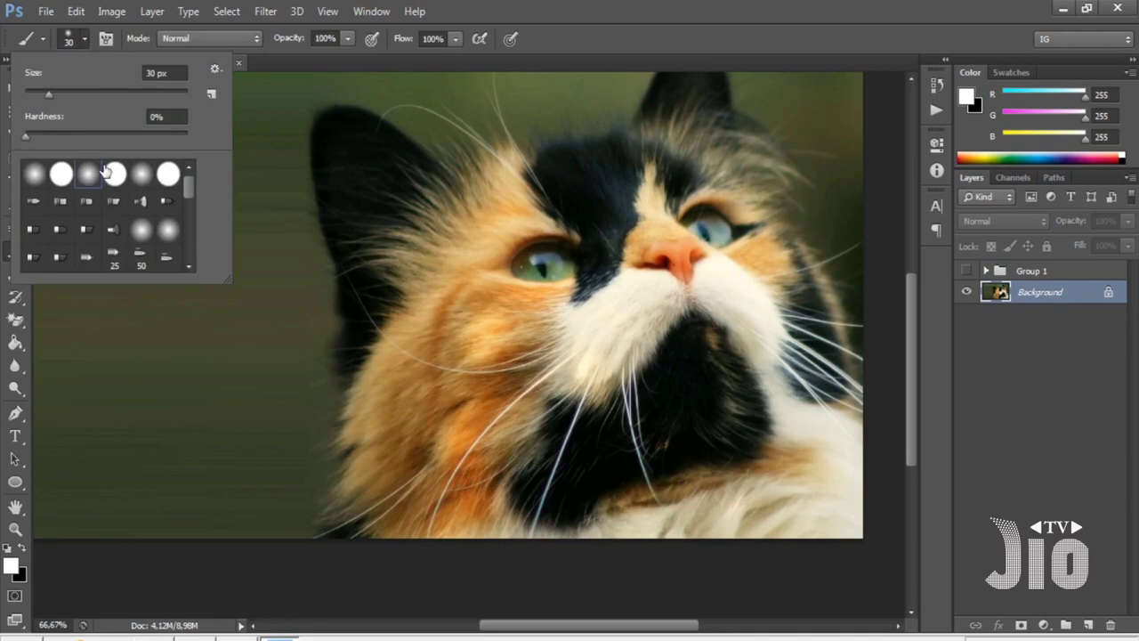
left_click(180, 74)
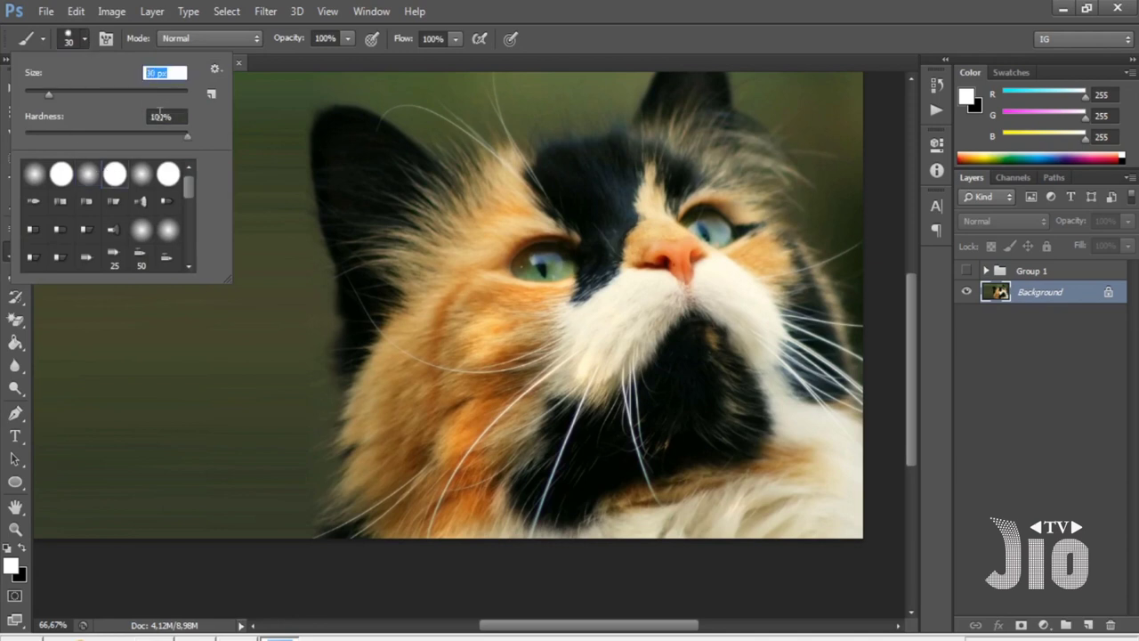
type("4")
key("Return")
Draw a curved Pen path from the white muzzle down along a lower whisker and stroke it with the Brush using Simulate Pressure.
left_click_drag(18, 418, 55, 420)
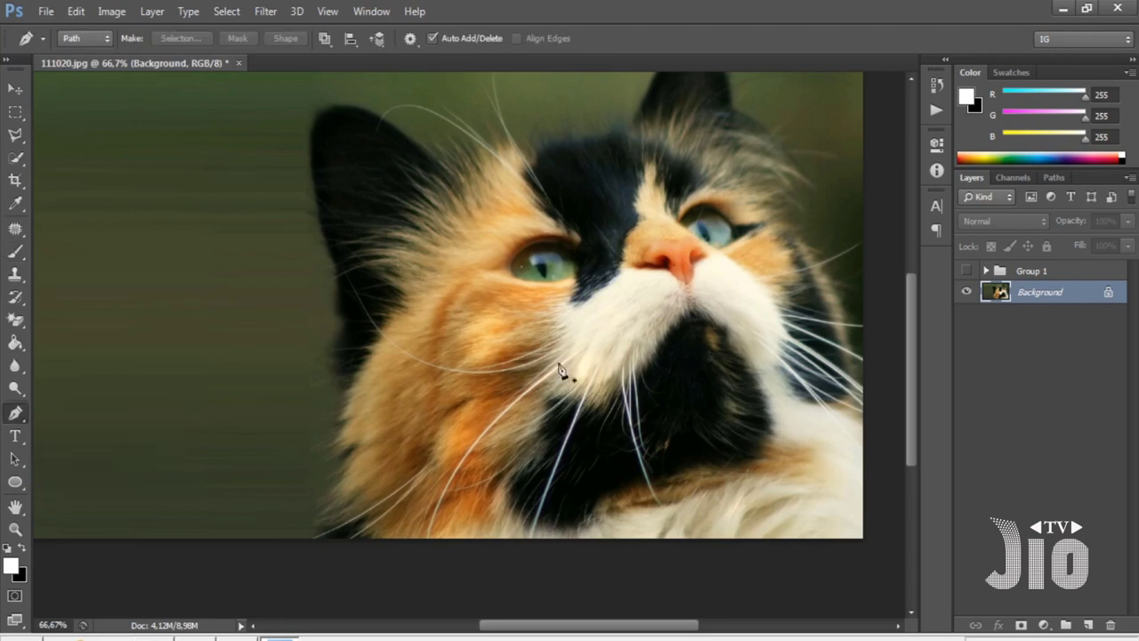
left_click(617, 327)
left_click_drag(541, 509, 541, 568)
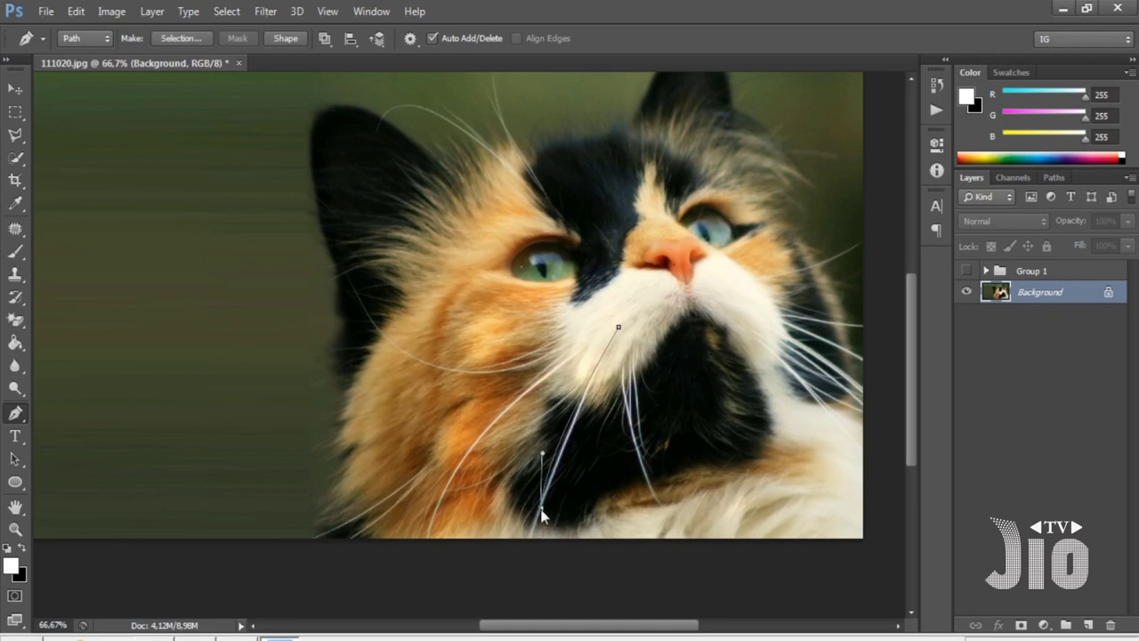
right_click(542, 512)
left_click(607, 250)
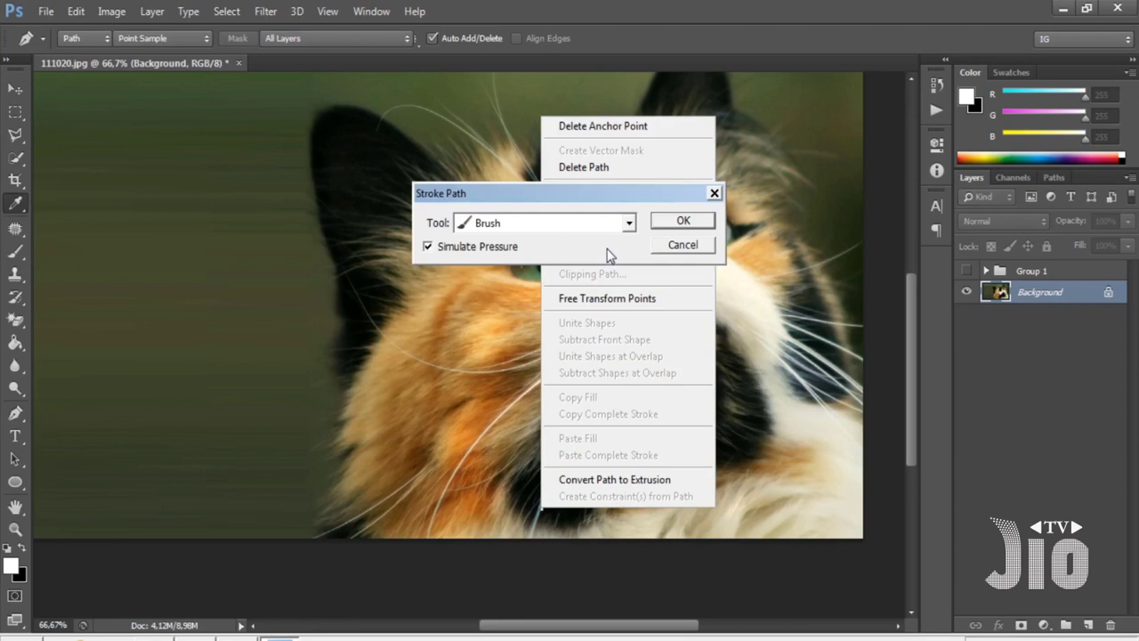
left_click(683, 221)
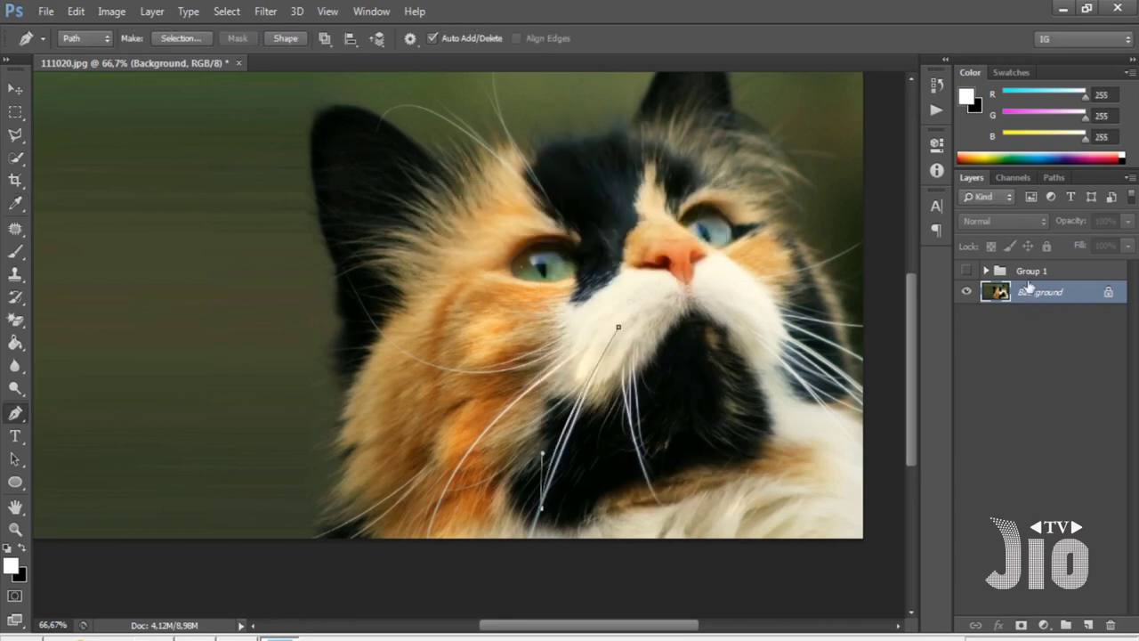
Delete the work path of the stroked whisker and return to the layer list.
left_click(1047, 178)
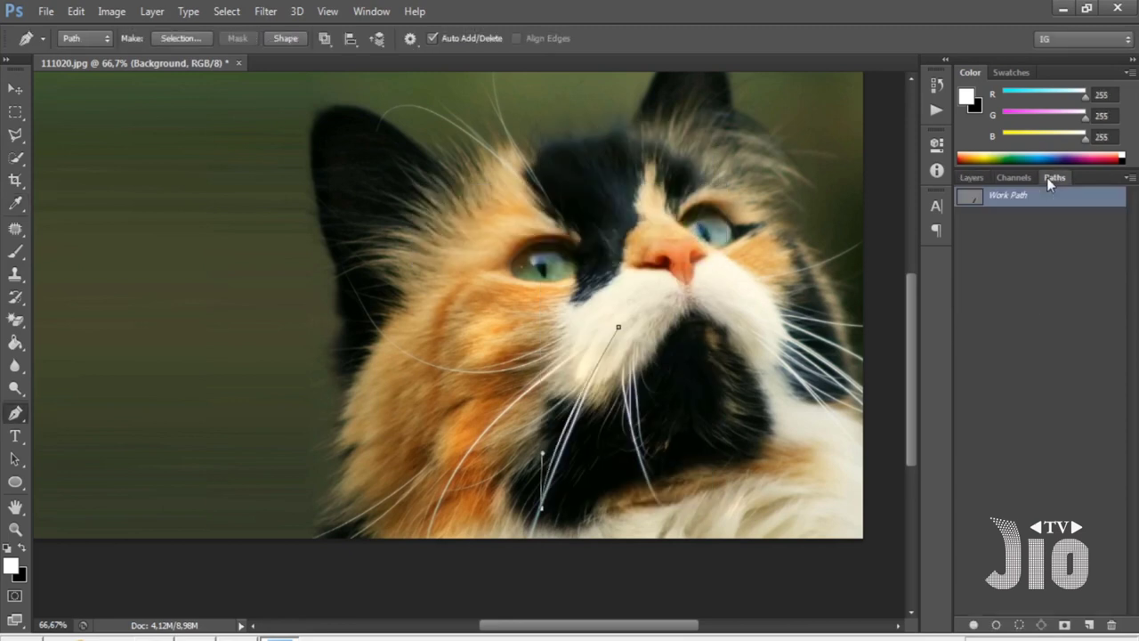
right_click(1001, 203)
left_click(997, 224)
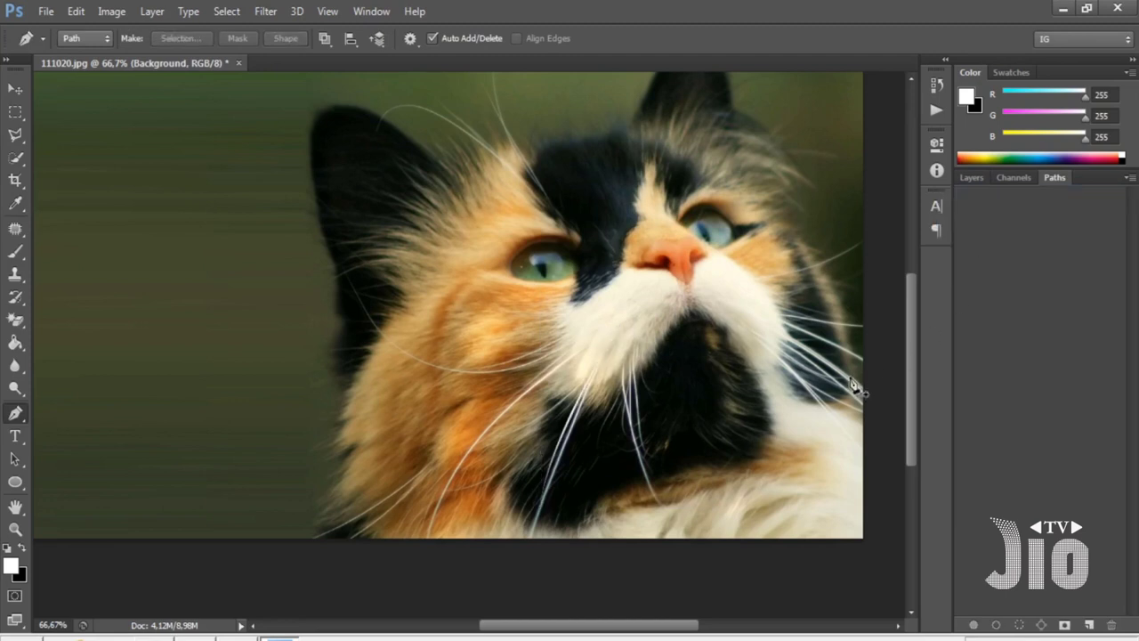
left_click(970, 179)
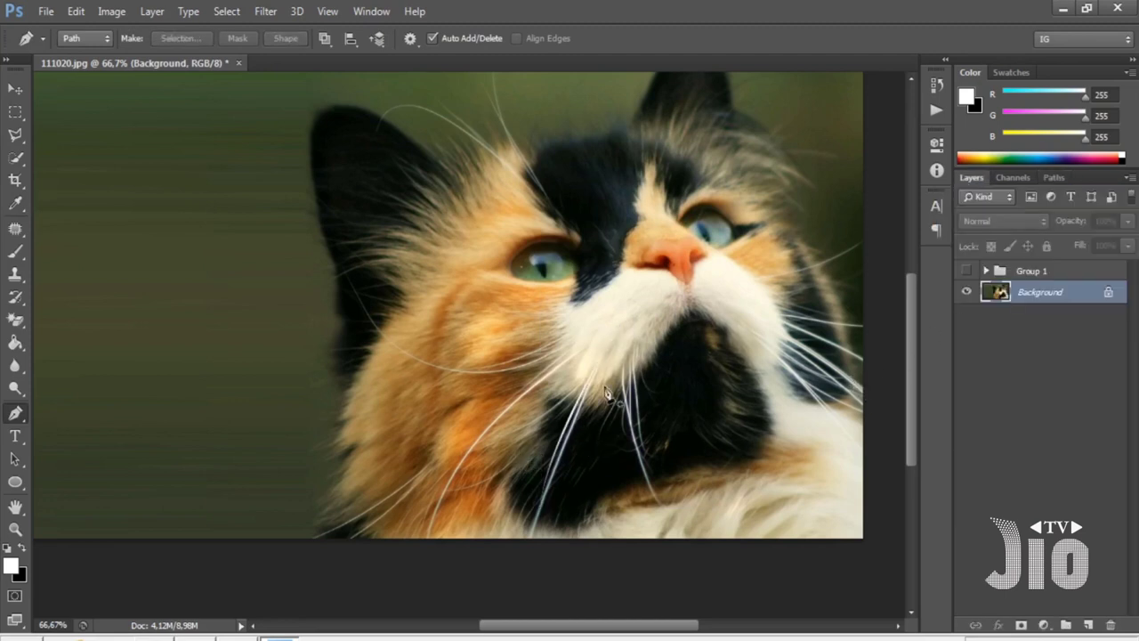
Add a new layer above Background, try filling it with black using the Paint Bucket, and undo the fill.
left_click(1087, 625)
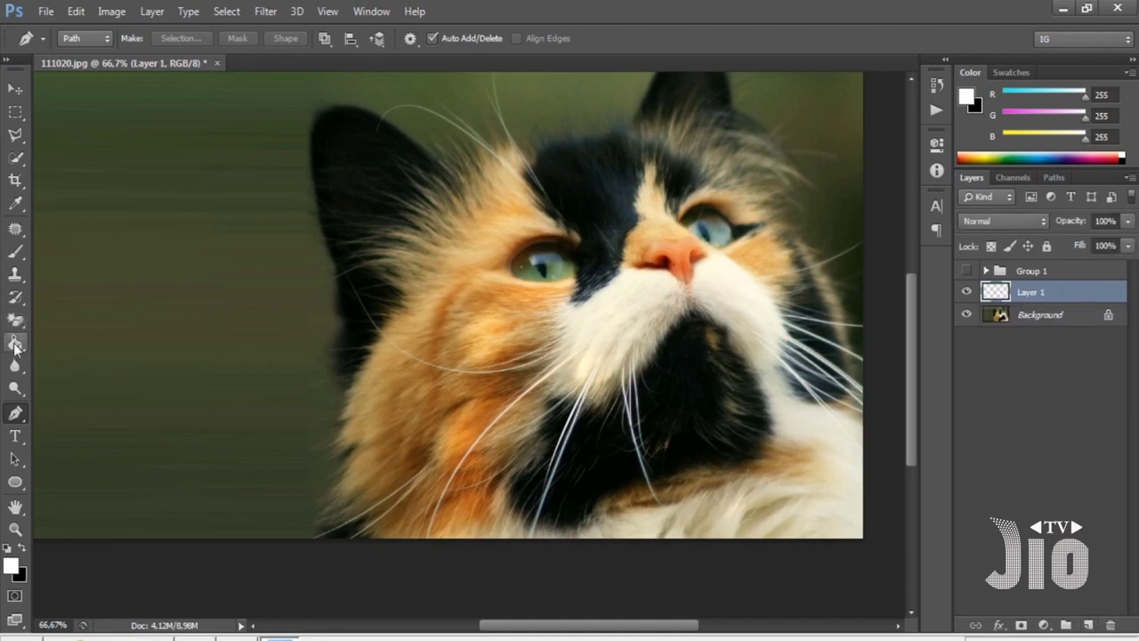
left_click(16, 550)
left_click(15, 343)
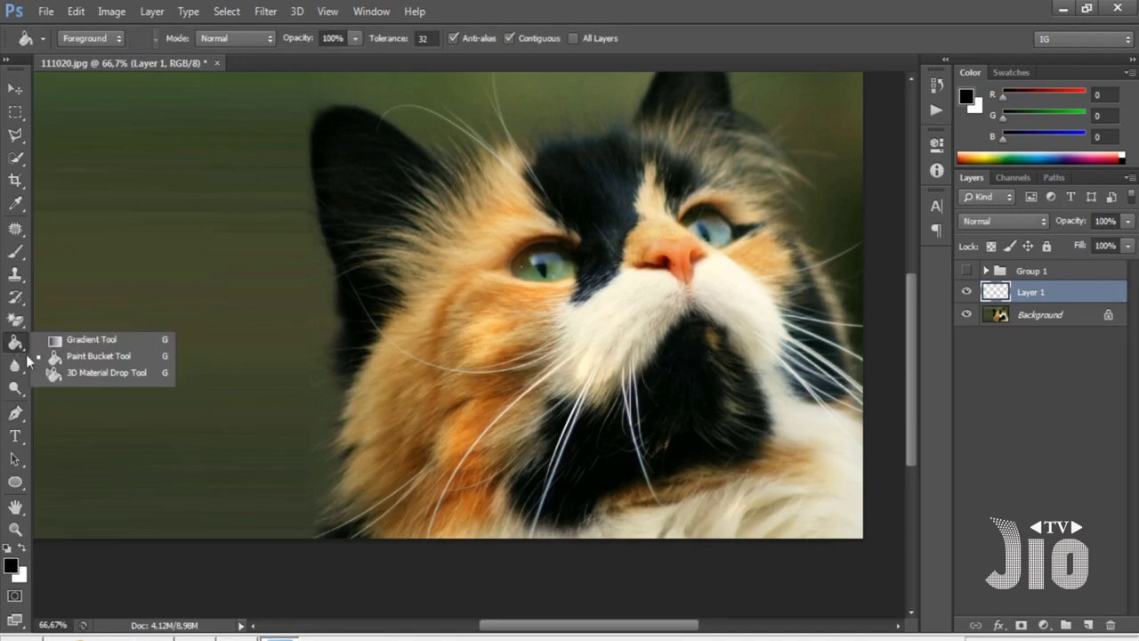
left_click(103, 358)
left_click(375, 297)
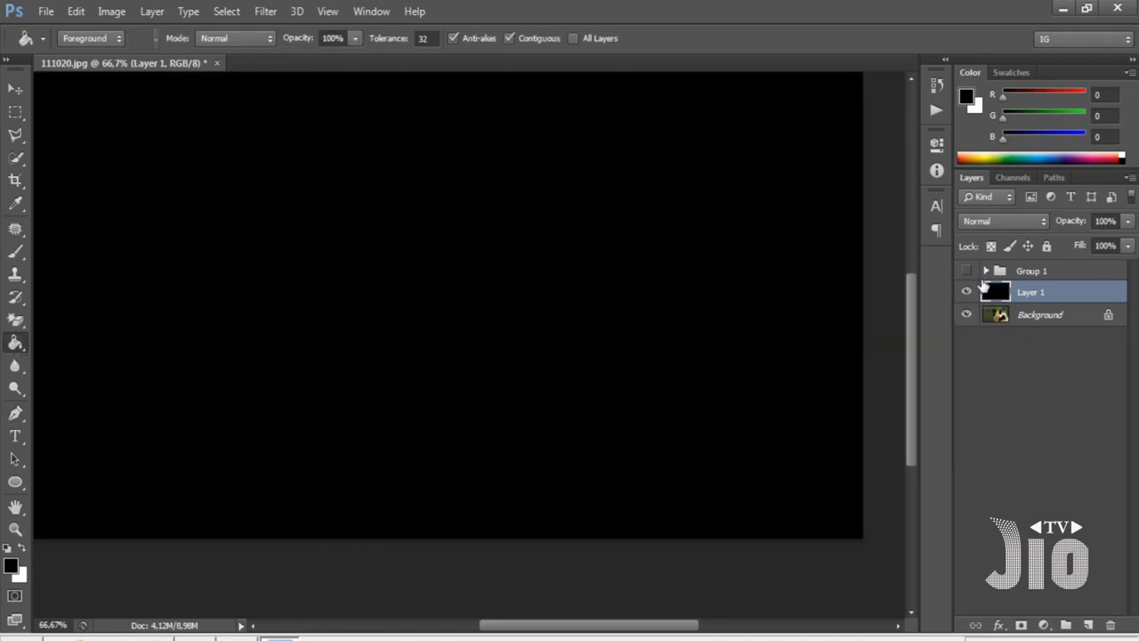
key("ctrl+z")
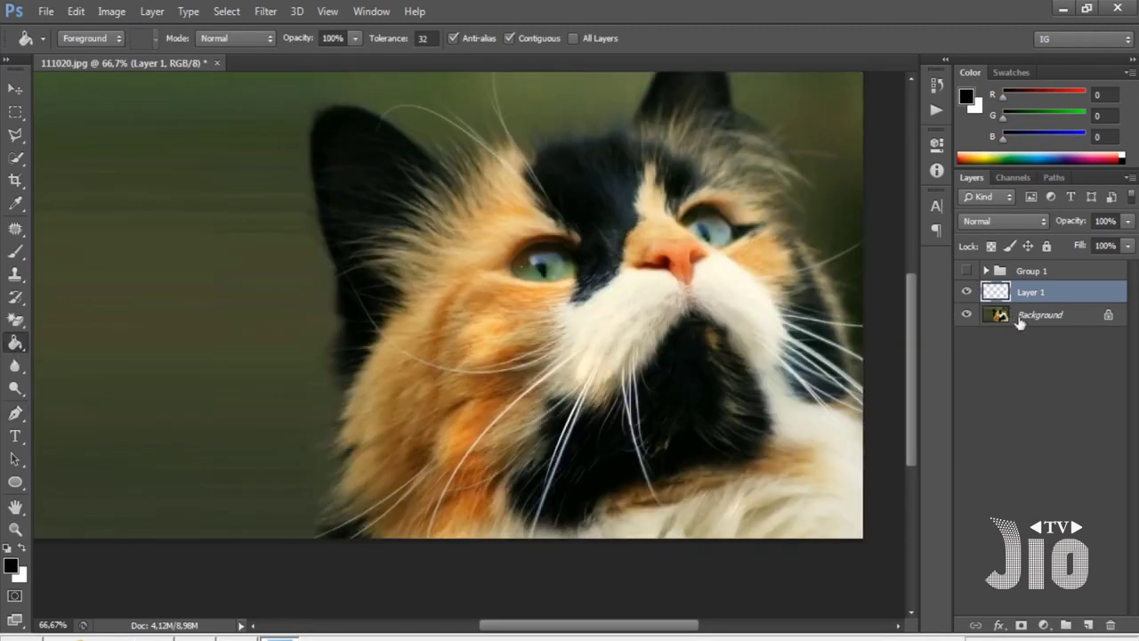
Add another layer beneath Layer 1, try a black fill on it, and step back to before the whisker path was deleted.
left_click(1087, 625)
left_click_drag(1043, 306, 1046, 321)
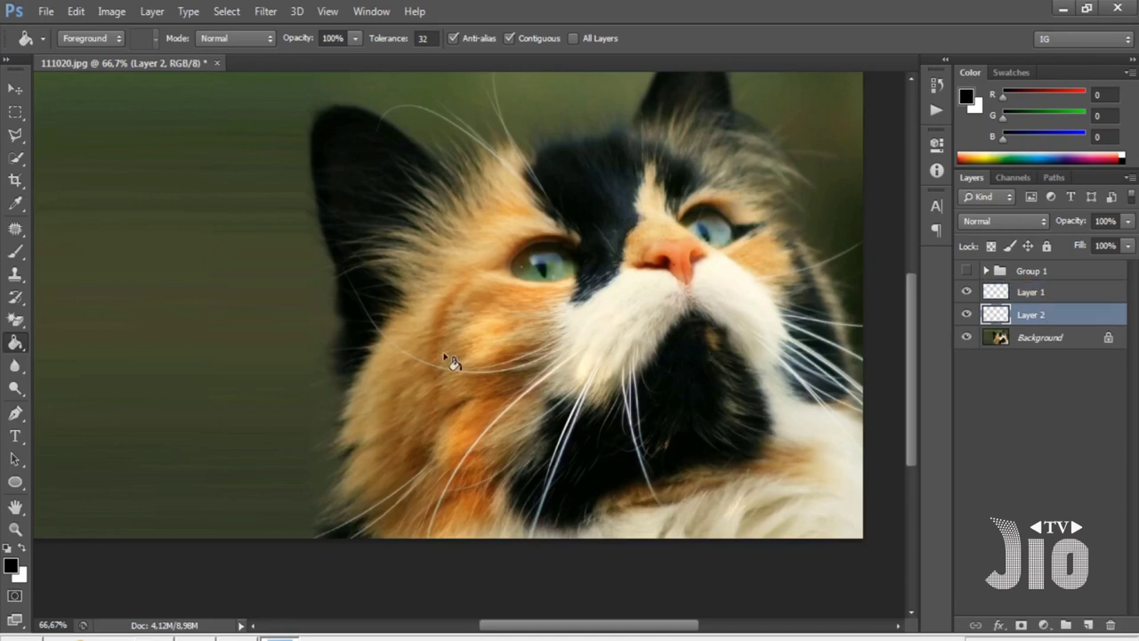
left_click(434, 362)
key("ctrl+alt+z")
key("ctrl+alt+z")
key("ctrl+alt+z")
key("ctrl+alt+z")
key("ctrl+alt+z")
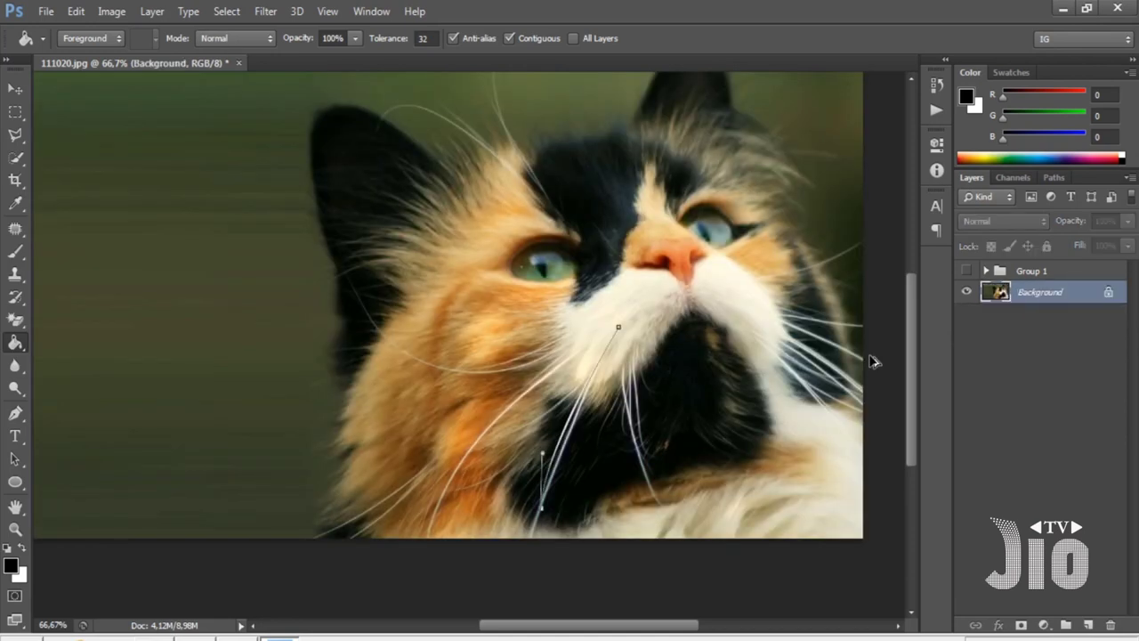
Add a new layer named kumis above the Background layer and activate the Pen tool for drawing whiskers.
left_click(1088, 624)
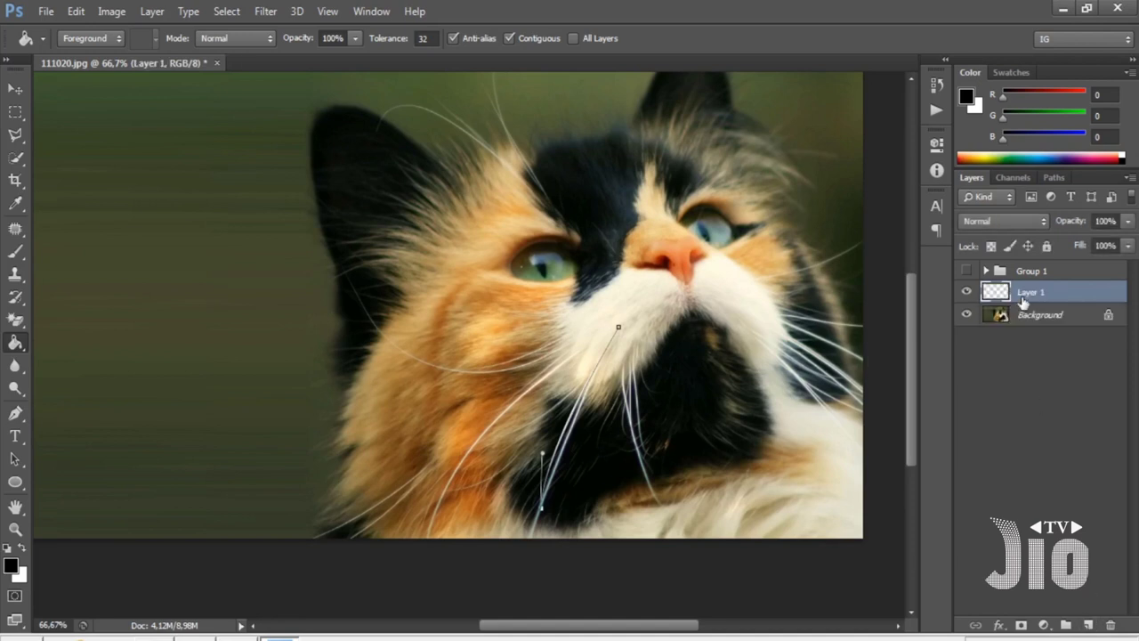
double_click(1030, 292)
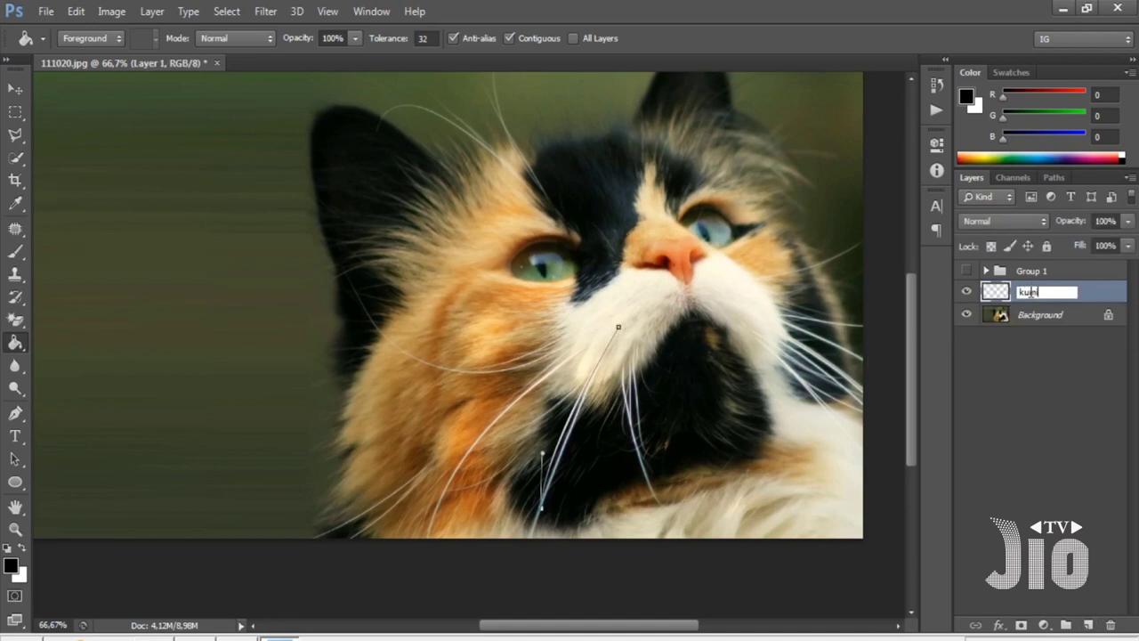
key("Return")
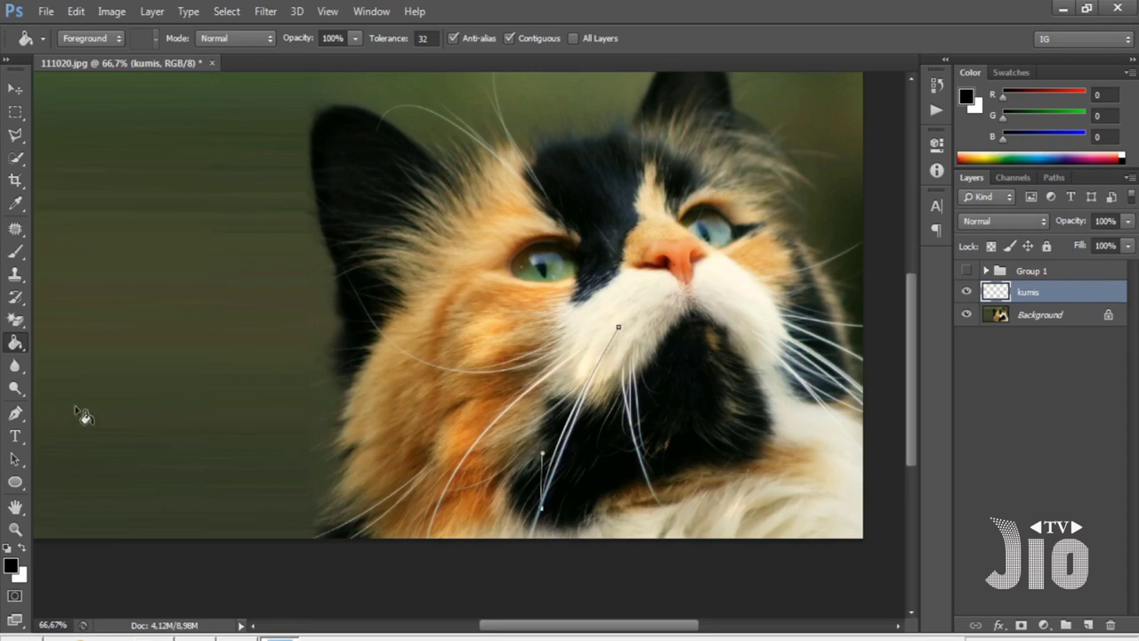
left_click(15, 413)
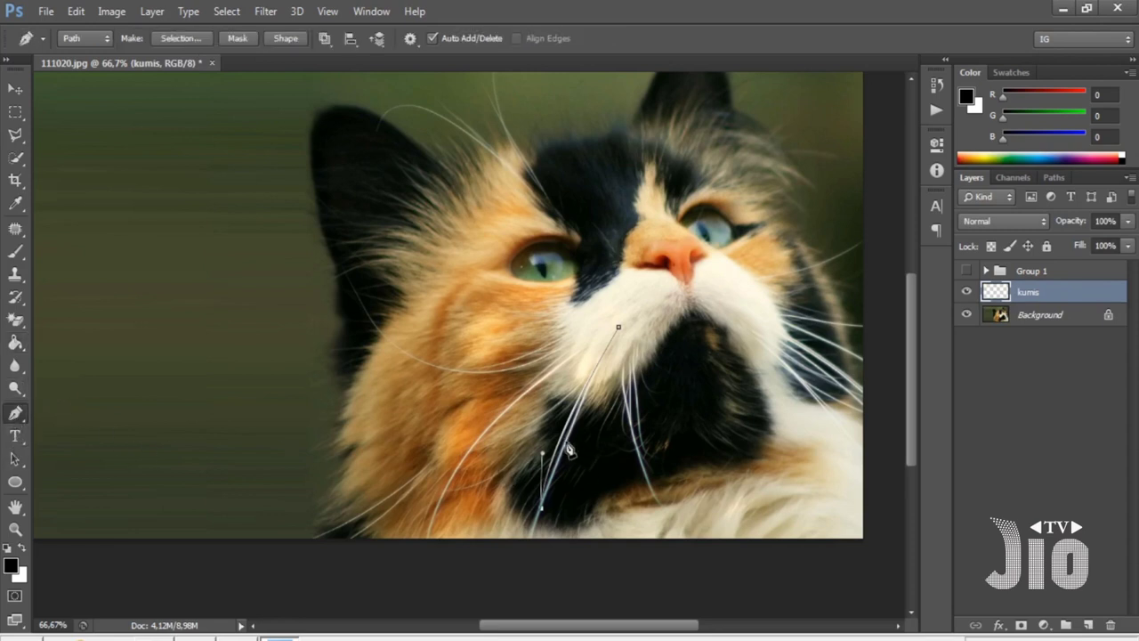
Stroke the whisker path in black with the Brush on the kumis layer.
right_click(565, 448)
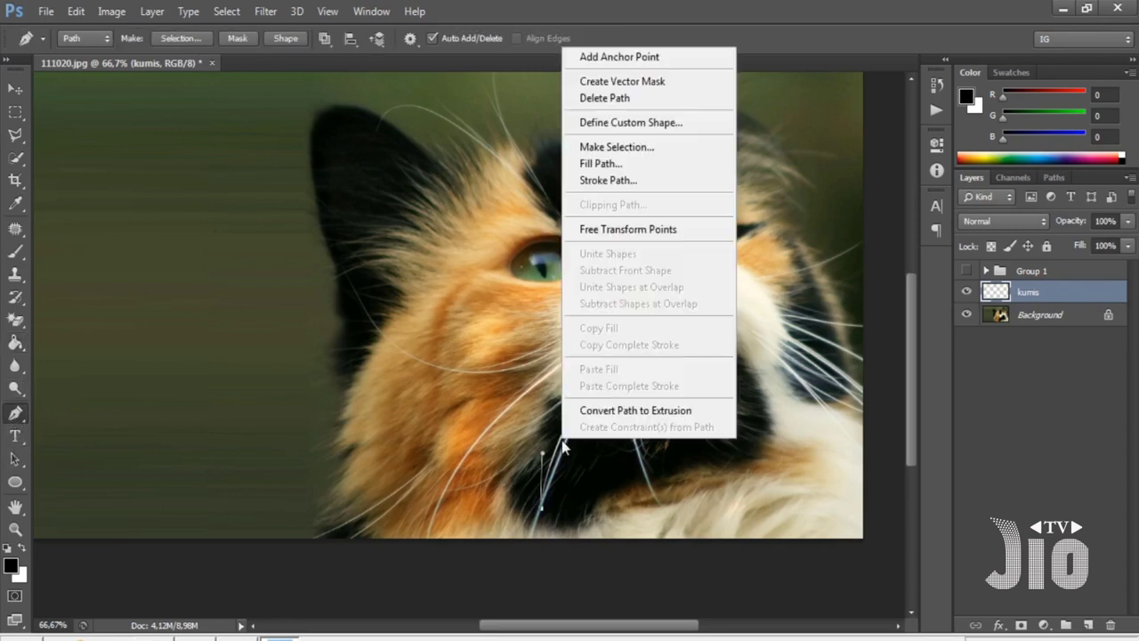
left_click(606, 181)
left_click(681, 225)
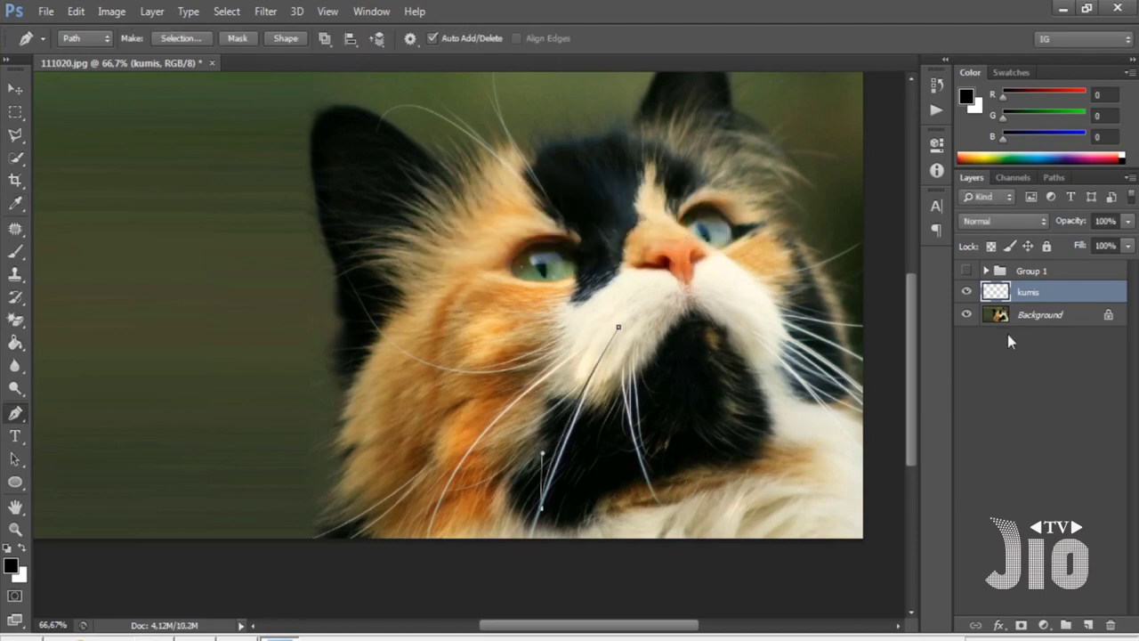
Add a new layer beneath the kumis layer and fill it with black using the Paint Bucket.
left_click(1088, 625)
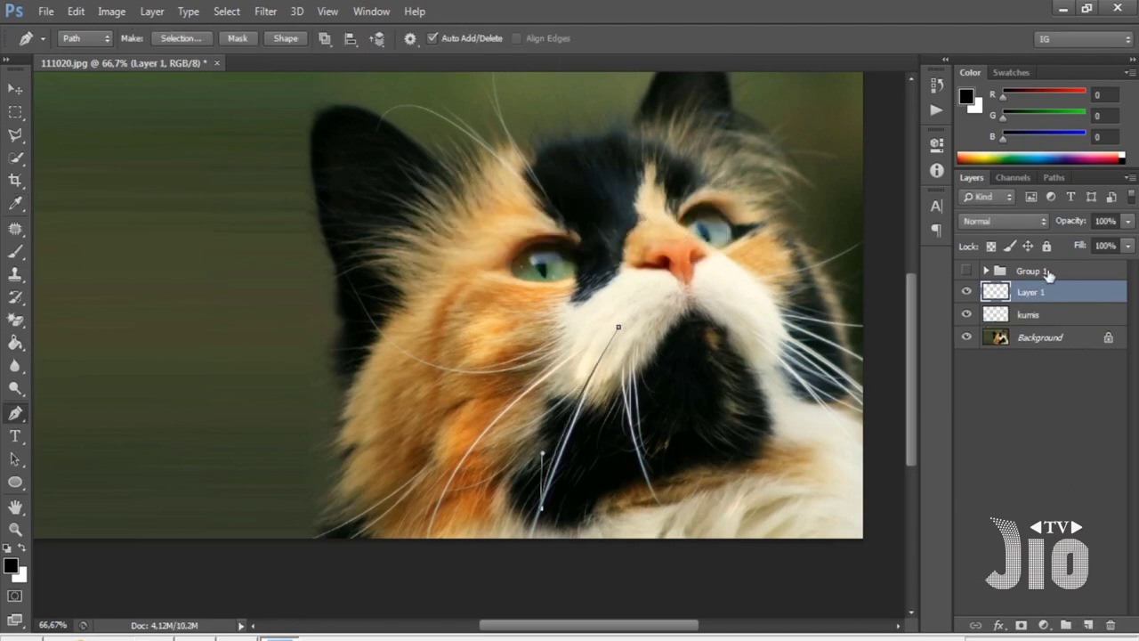
left_click_drag(1050, 309, 1048, 326)
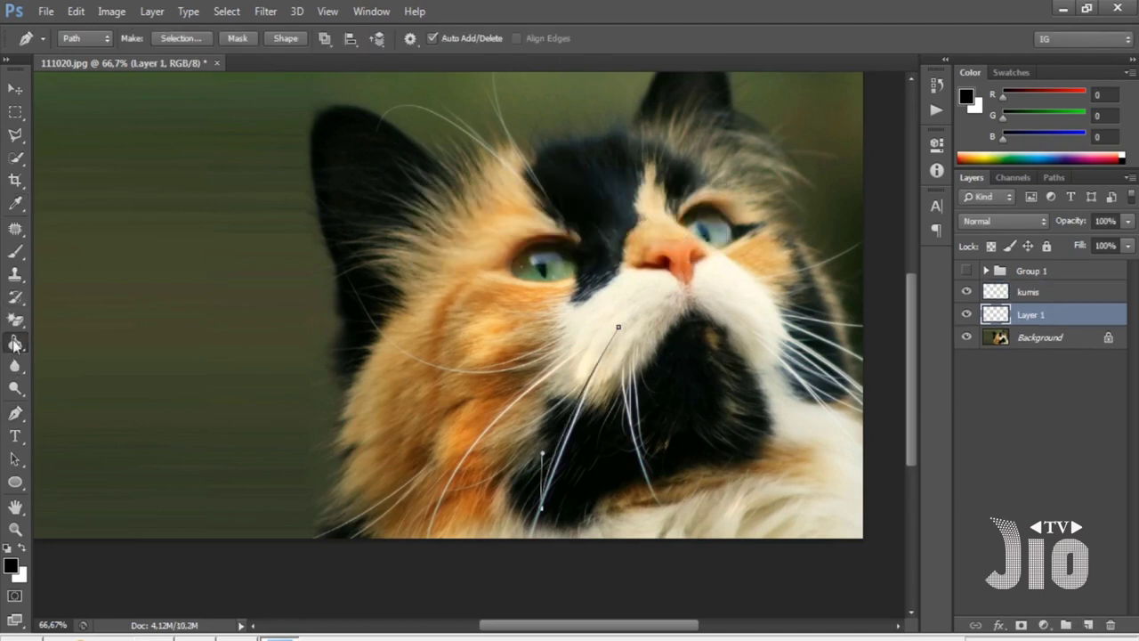
left_click(15, 342)
left_click(320, 336)
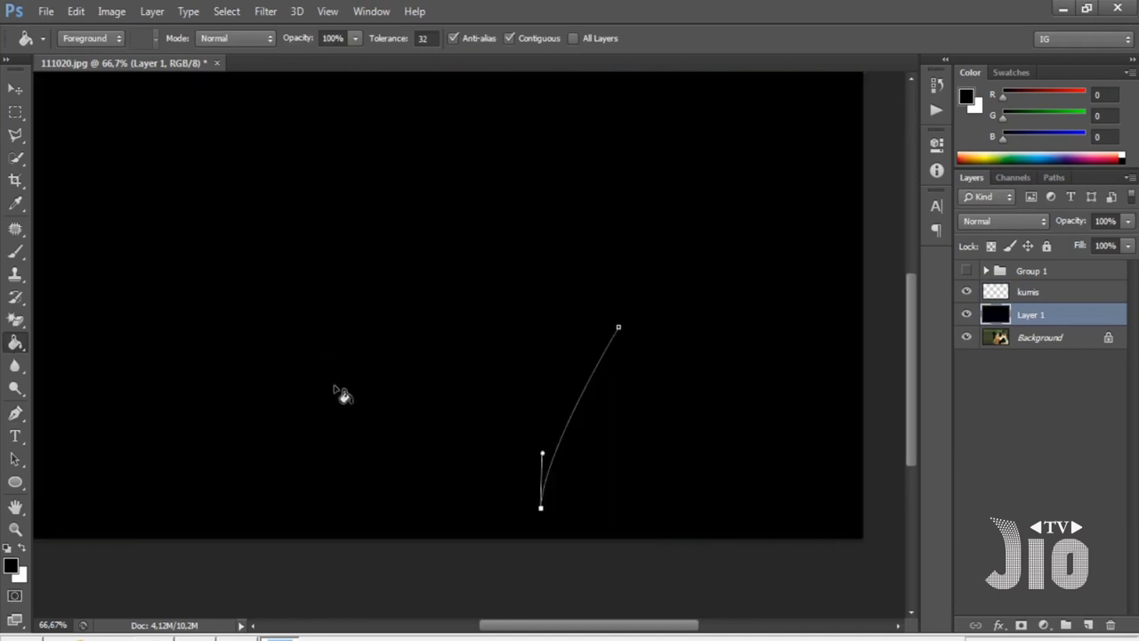
Save the whisker work path under the name Path 1.
left_click(1053, 178)
double_click(1020, 207)
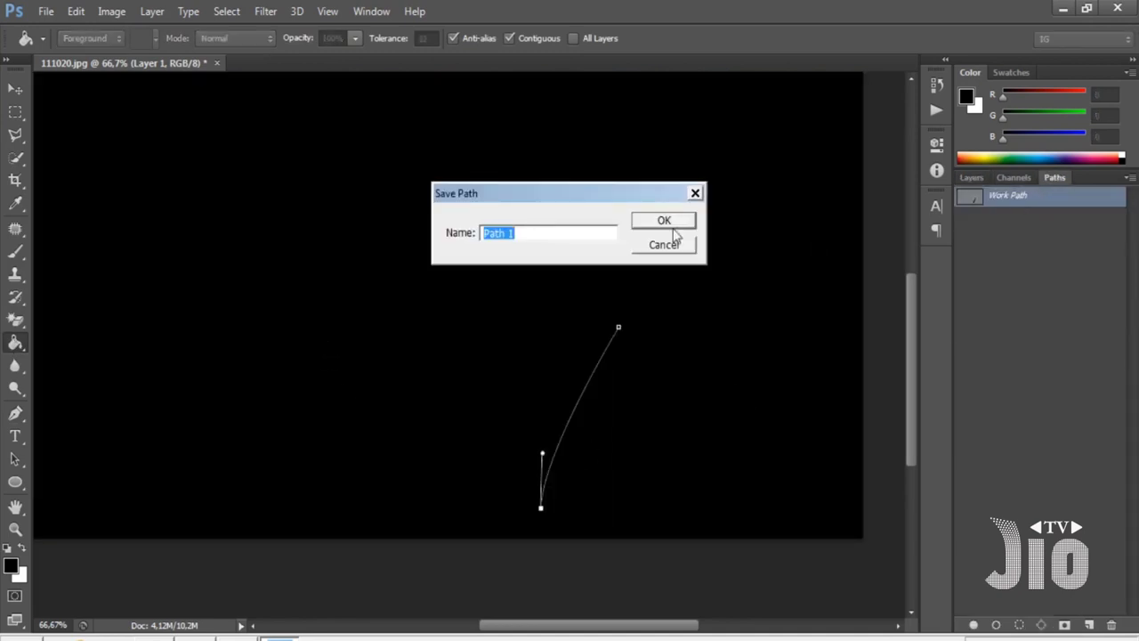
left_click(673, 239)
double_click(1016, 197)
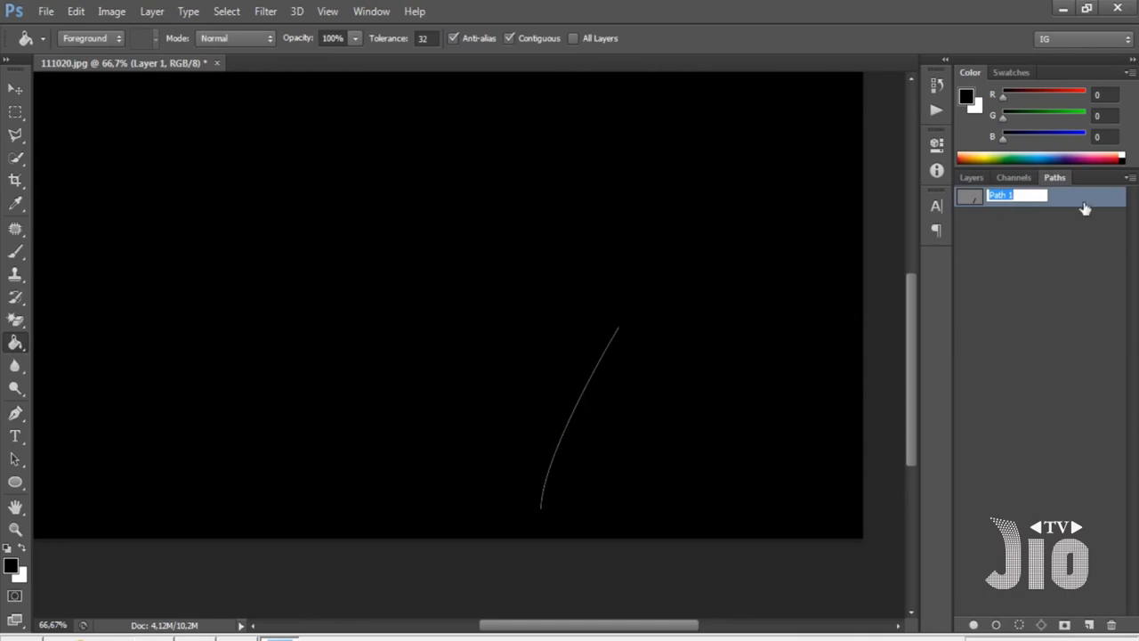
key("Return")
Try deleting Path 1 and undo the deletion.
double_click(1003, 199)
left_click(1064, 204)
right_click(1062, 200)
left_click(1042, 224)
key("ctrl+z")
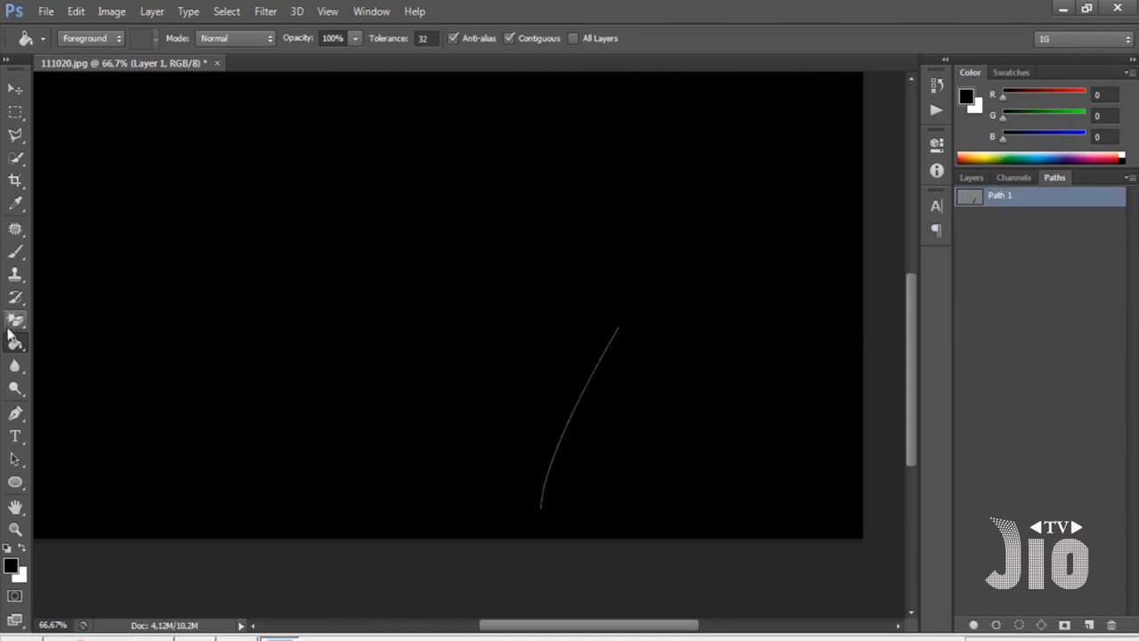
Try stroking Path 1 using the Brush with Simulate Pressure while the black layer is active.
left_click(15, 412)
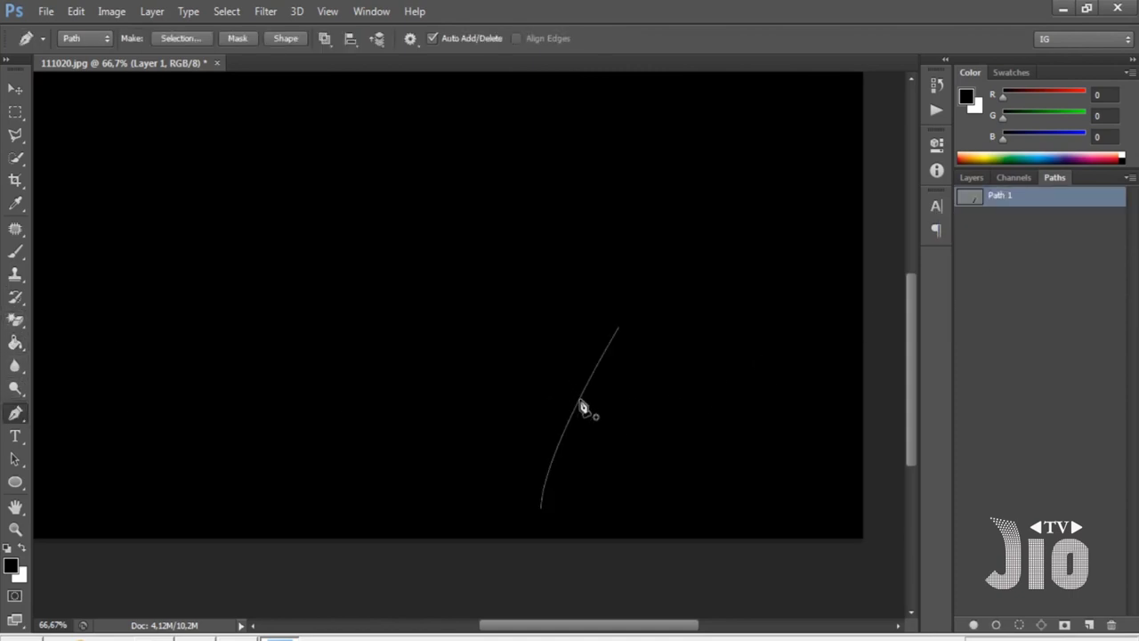
right_click(579, 401)
left_click(658, 140)
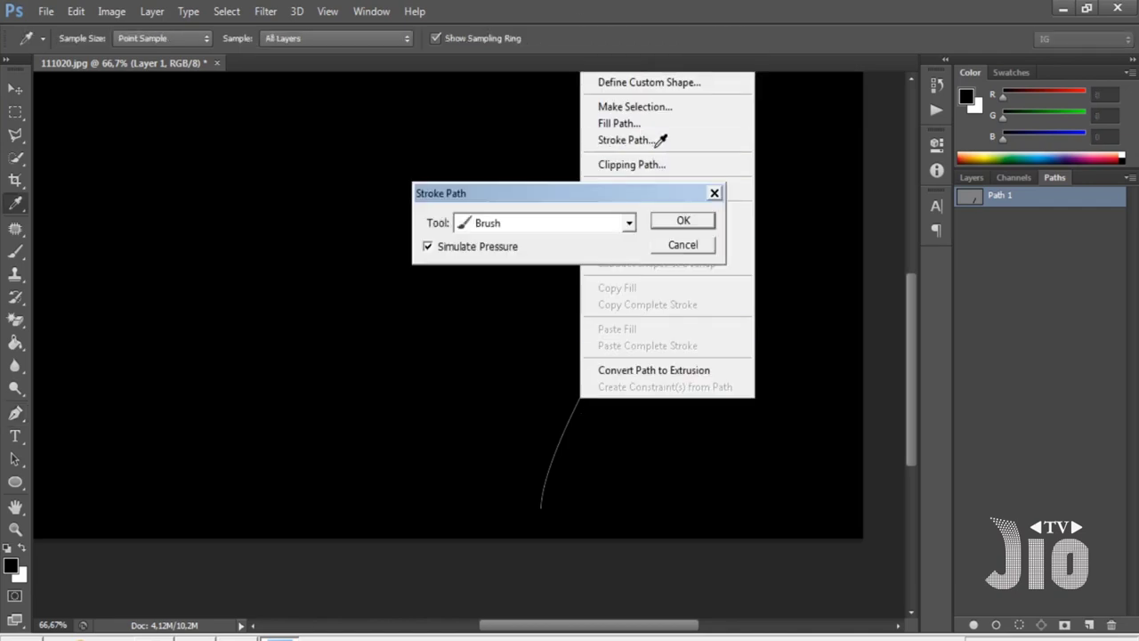
left_click(675, 221)
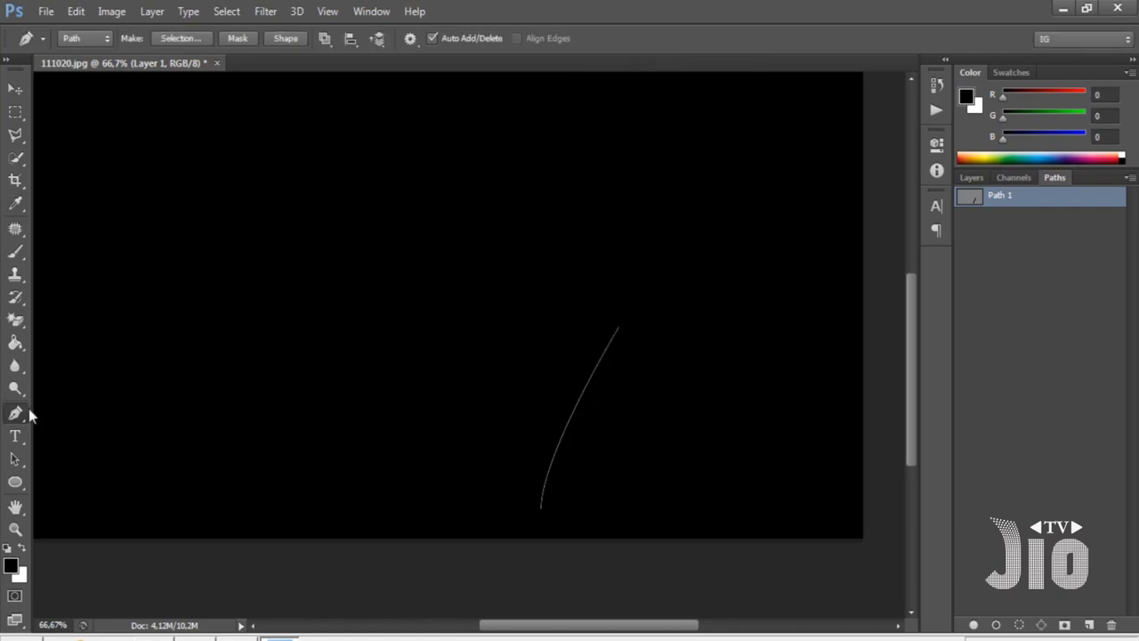
Hide every layer except Background and make the Background layer active.
left_click(974, 179)
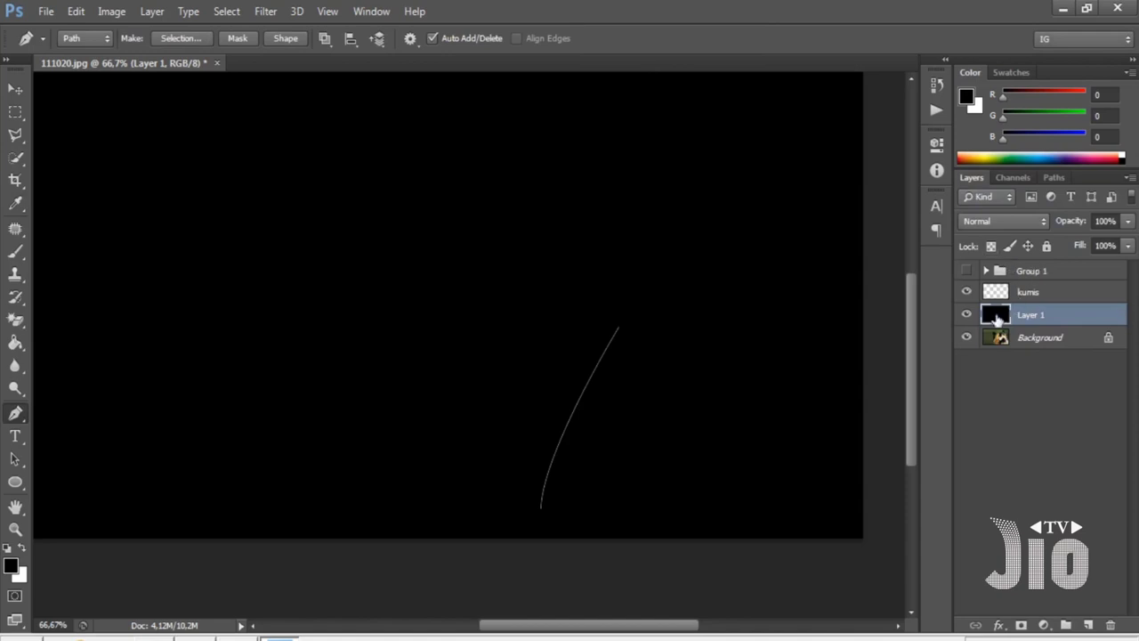
left_click(967, 337, "alt")
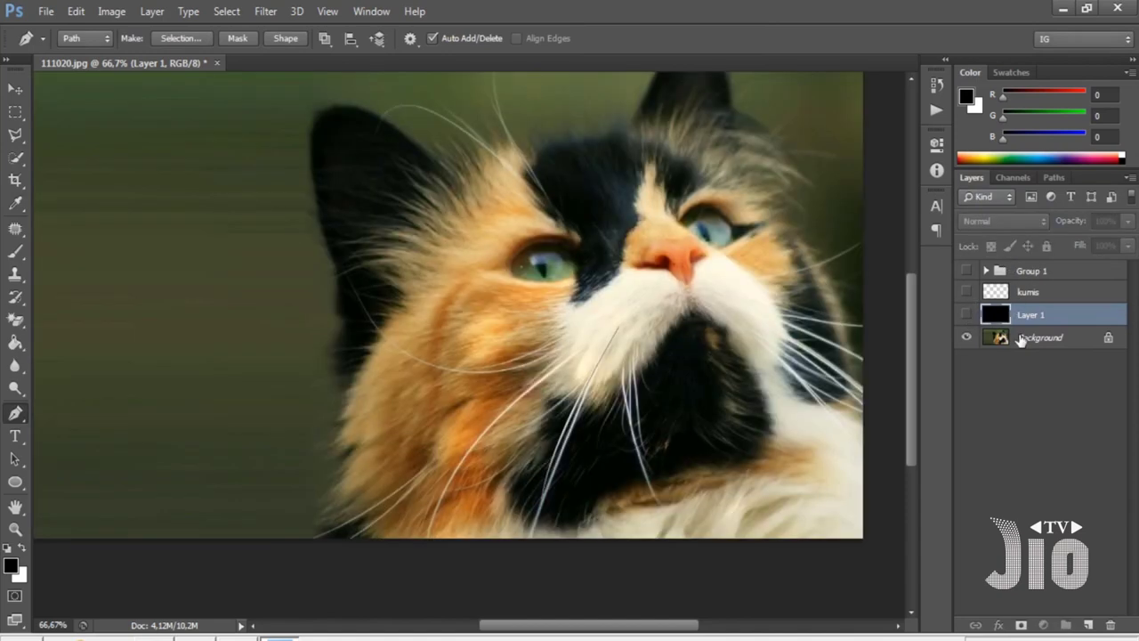
left_click(993, 339)
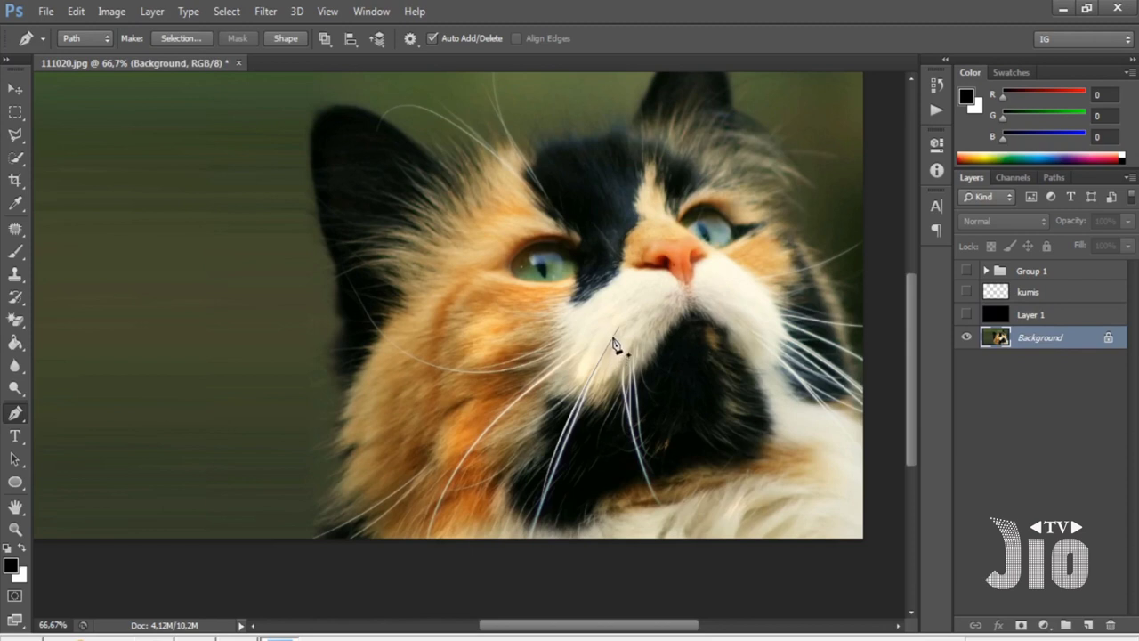
Delete Path 1 and return to the layer list.
left_click(1053, 177)
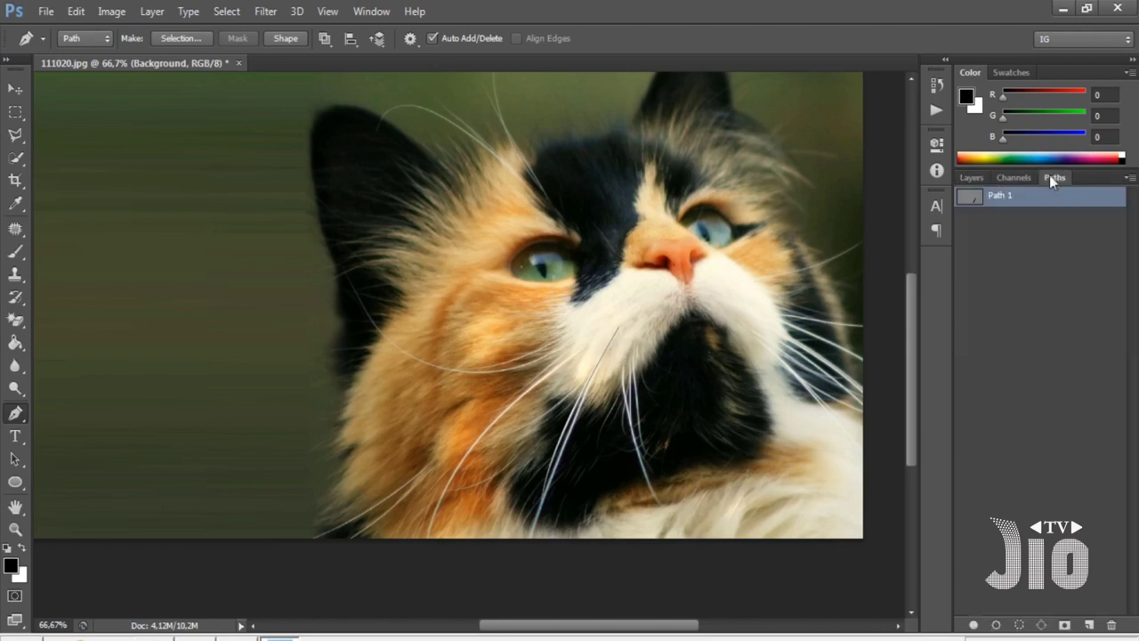
right_click(1004, 201)
left_click(995, 224)
left_click(972, 177)
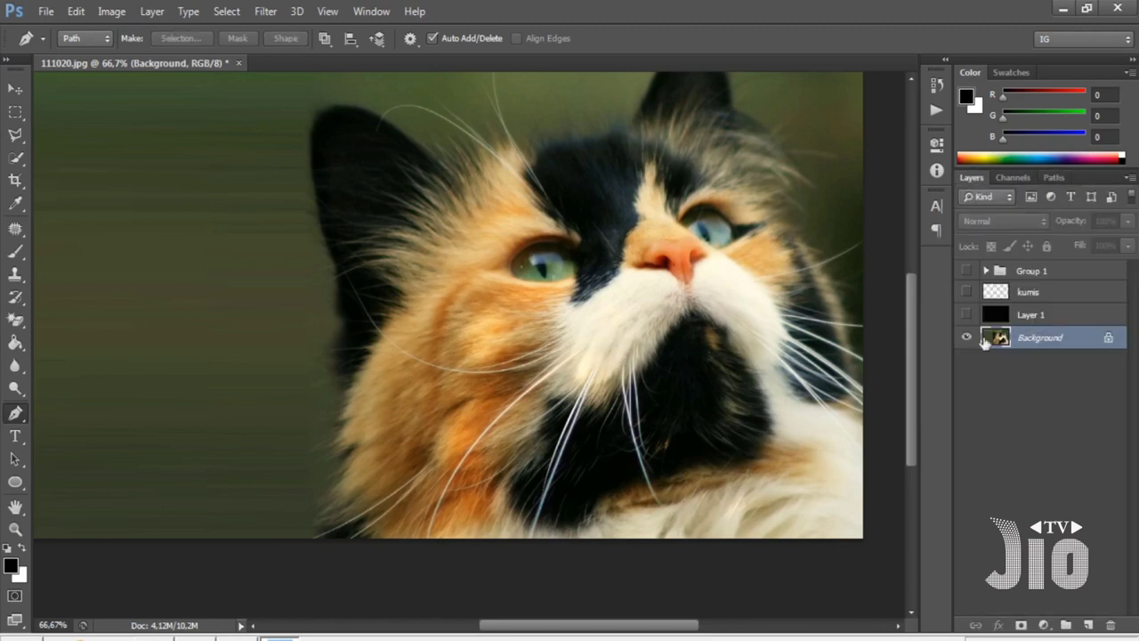
Draw a curved Pen path along the whisker from the white muzzle over the black chin, and make the kumis layer visible and active.
left_click(614, 335)
left_click_drag(546, 491, 544, 552)
right_click(547, 492)
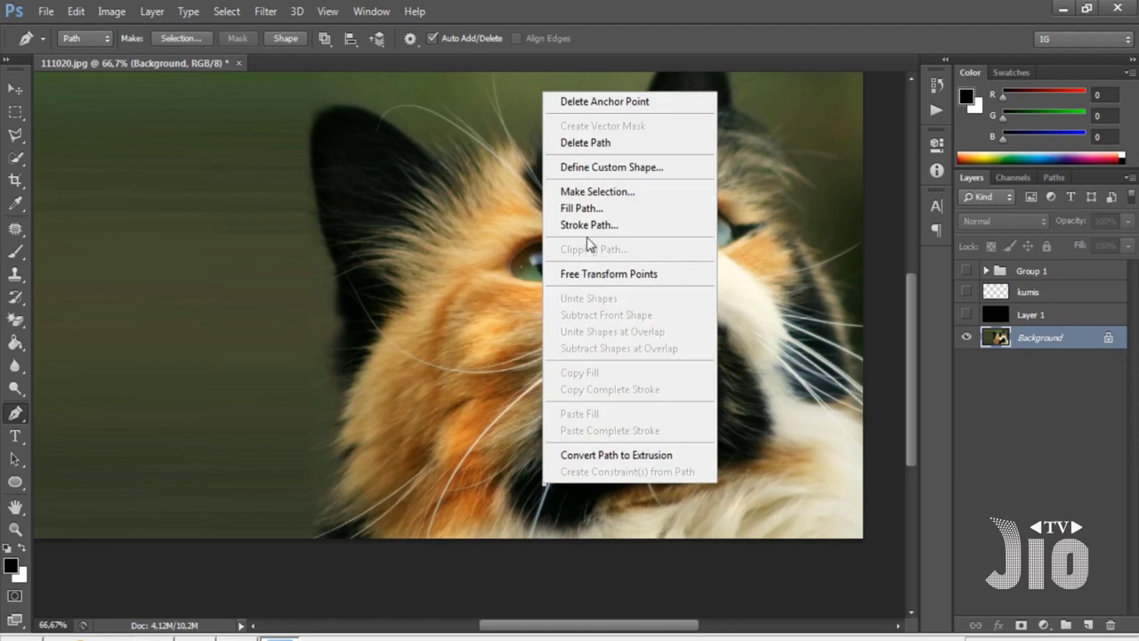
left_click(1027, 314)
left_click(1028, 294)
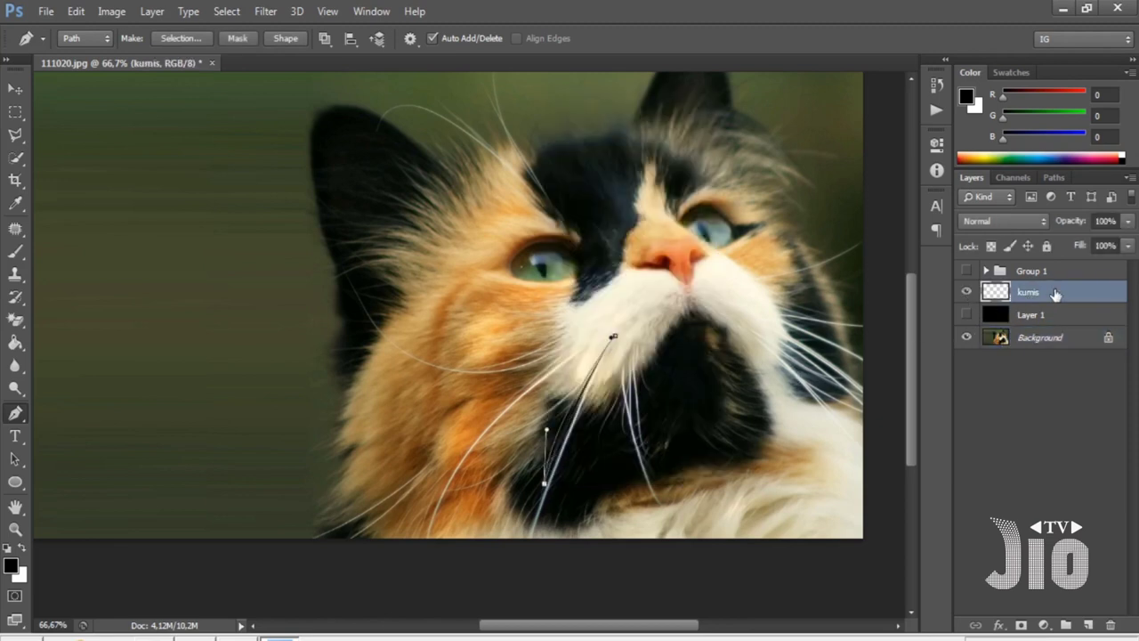
Try stroking the new chin whisker path in black on the kumis layer.
right_click(552, 456)
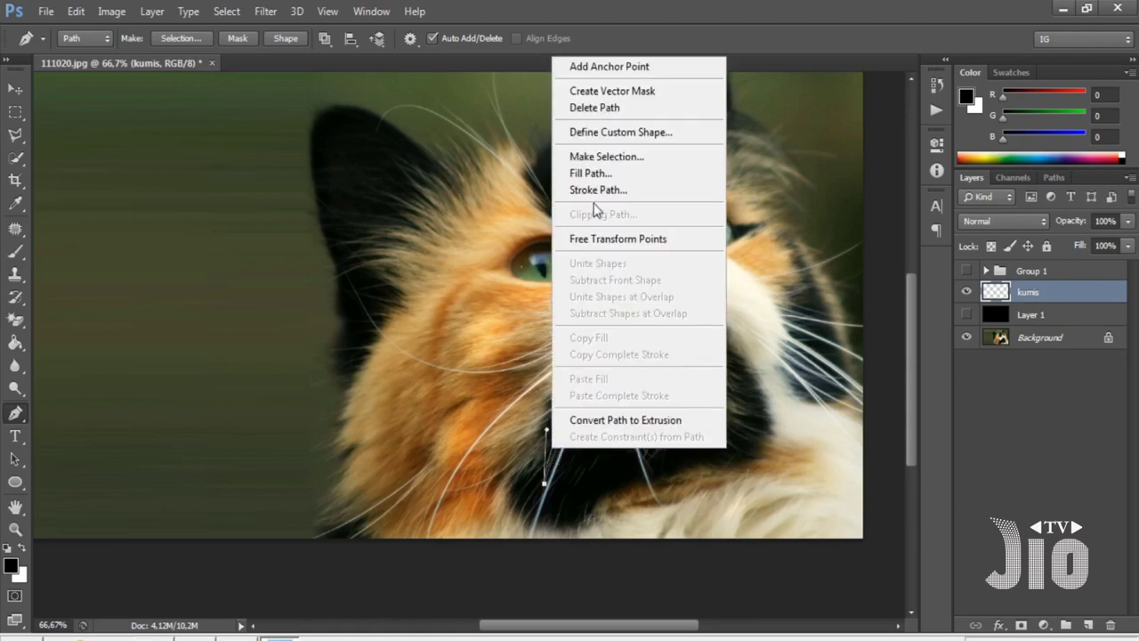
left_click(595, 198)
left_click(682, 223)
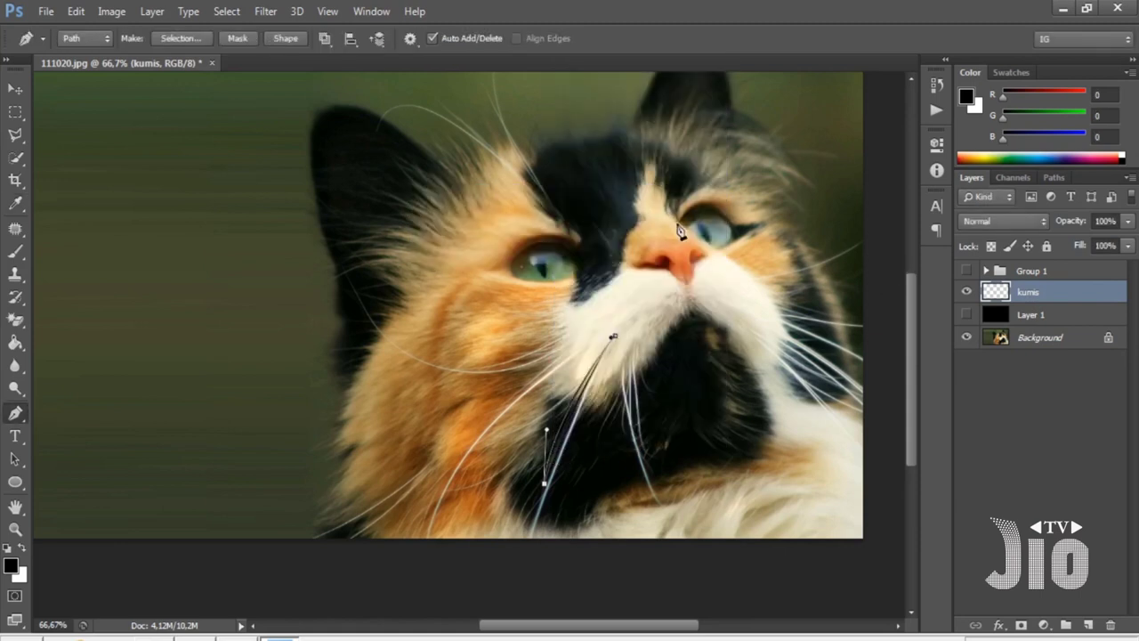
Switch the foreground color to white and stroke the chin whisker path on the kumis layer.
left_click(21, 549)
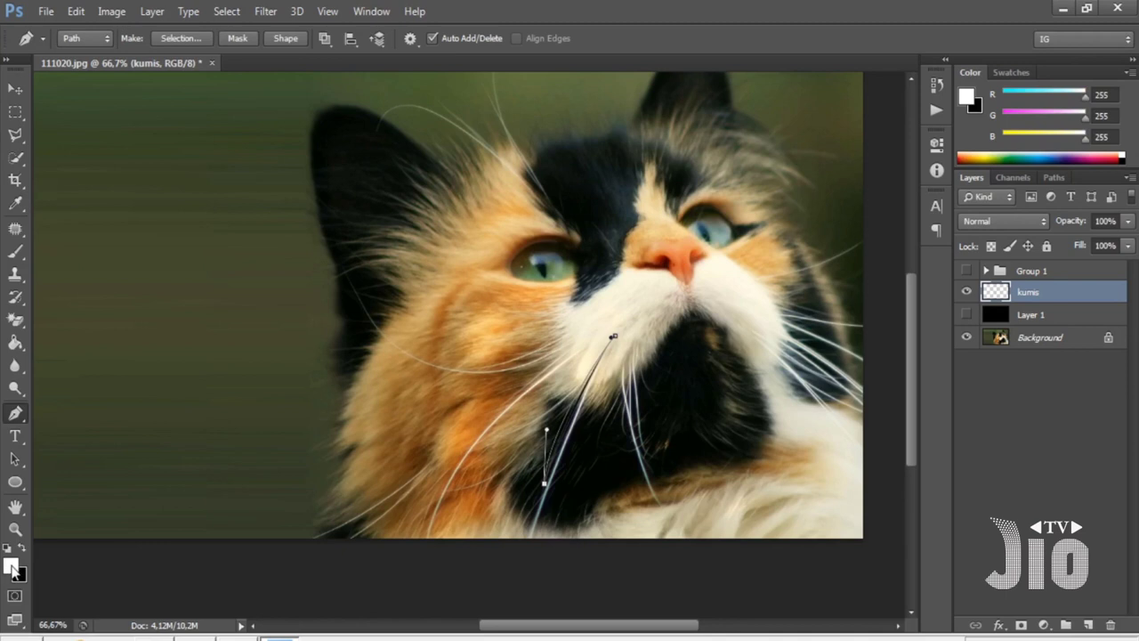
right_click(590, 390)
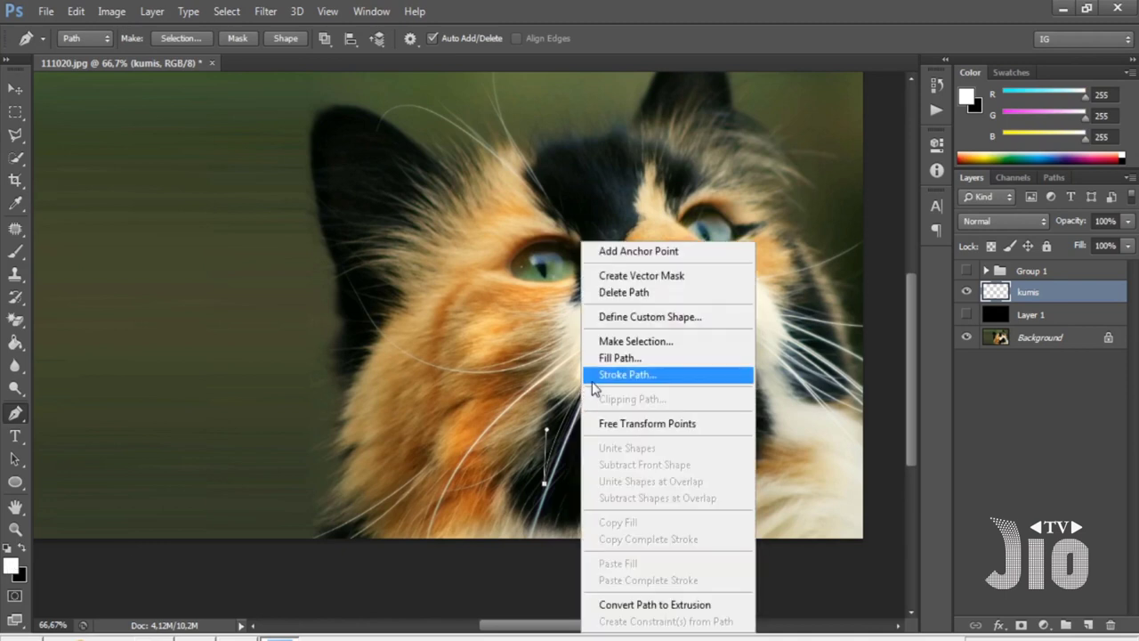
left_click(594, 377)
left_click(658, 227)
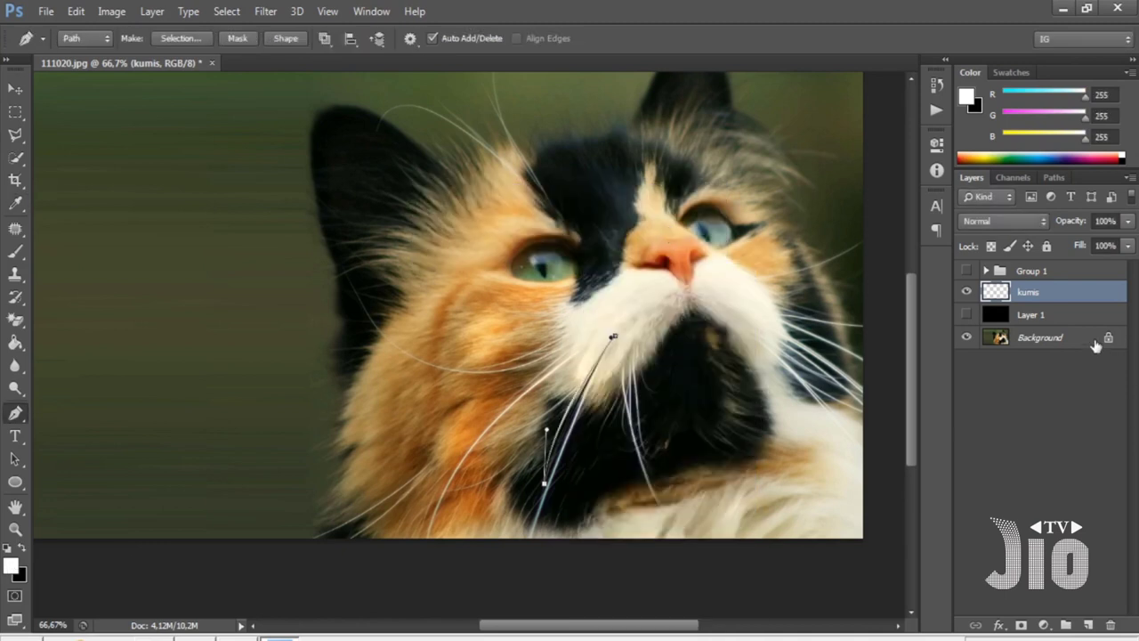
Check the white whisker against the black layer, delete its work path, and hide the black layer again.
left_click(966, 314)
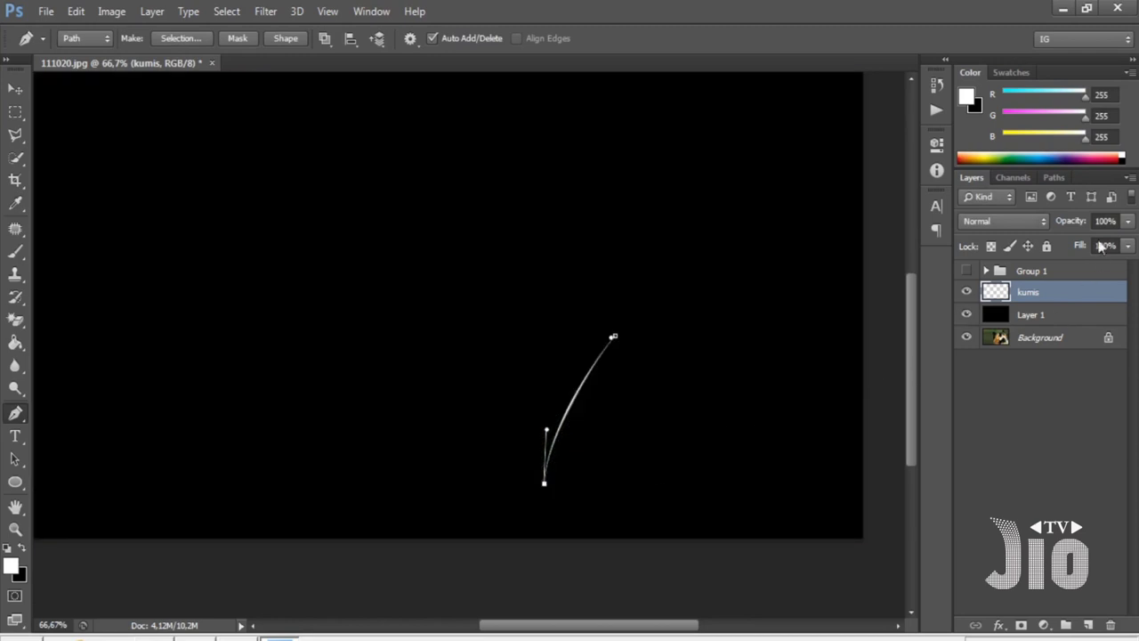
left_click(1054, 178)
right_click(1015, 207)
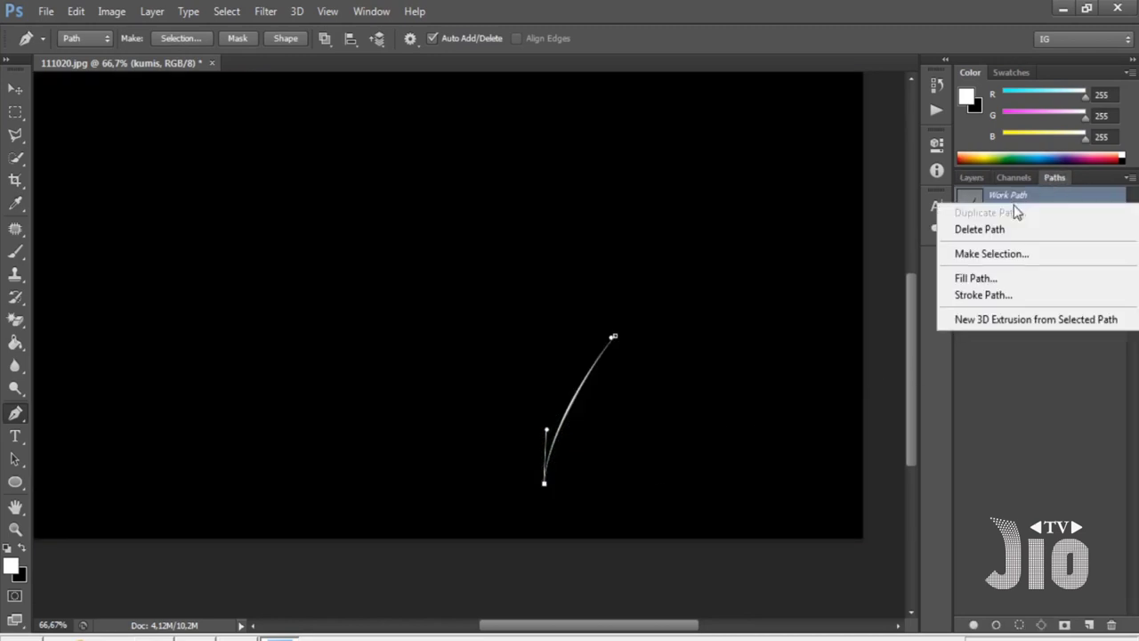
left_click(1006, 226)
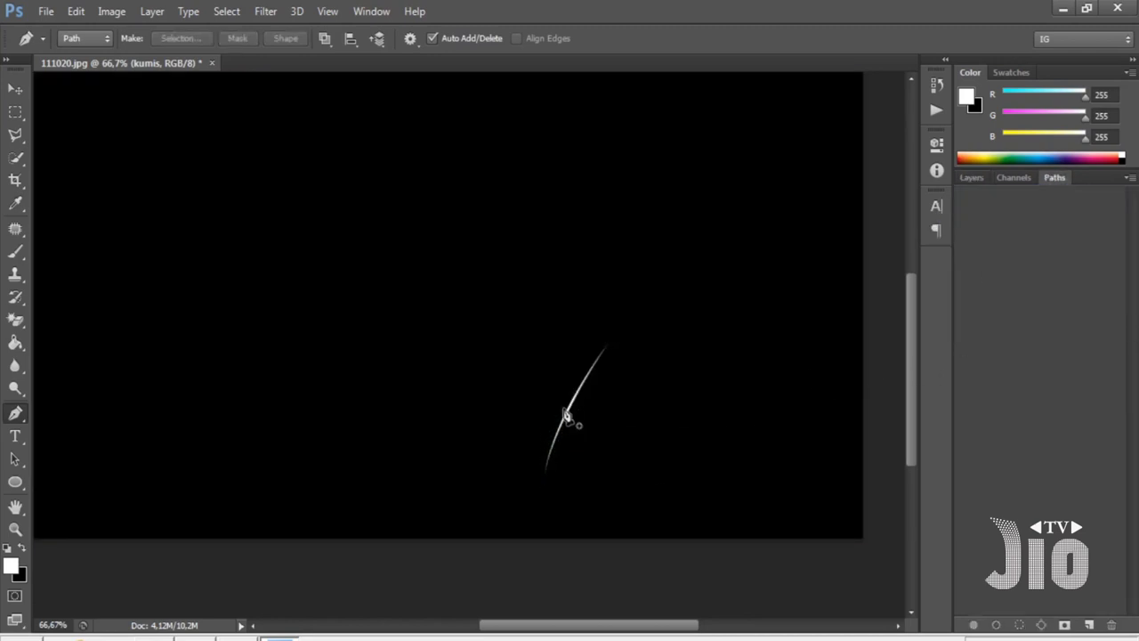
left_click(973, 179)
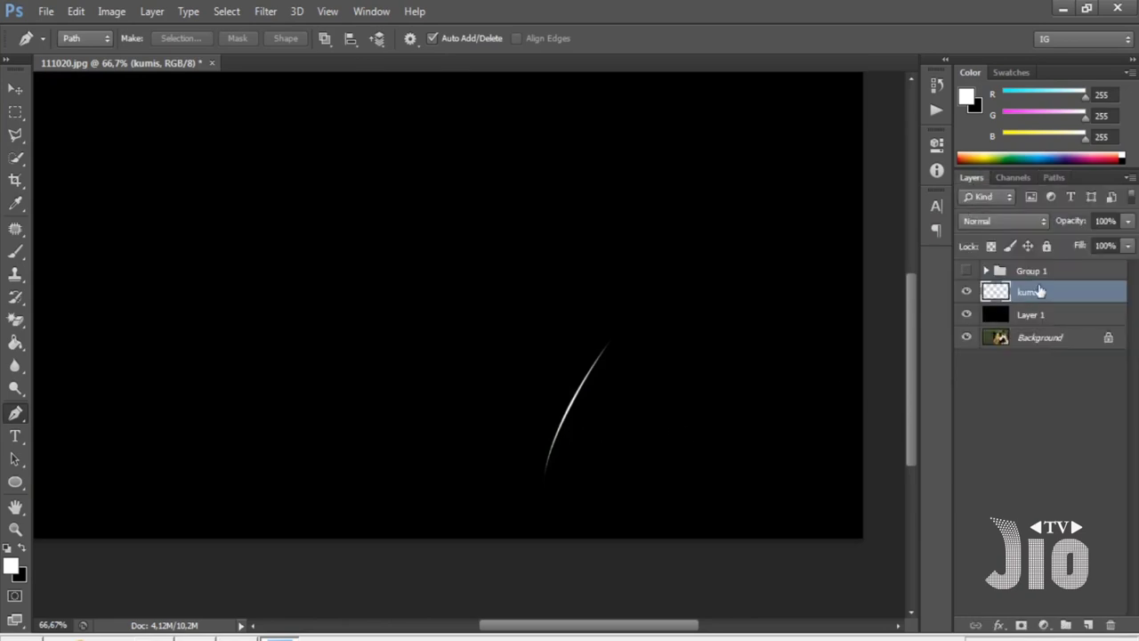
left_click(966, 314)
Draw a curved Pen path along the long cheek whisker from the muzzle to the base of the black ear.
left_click(1053, 178)
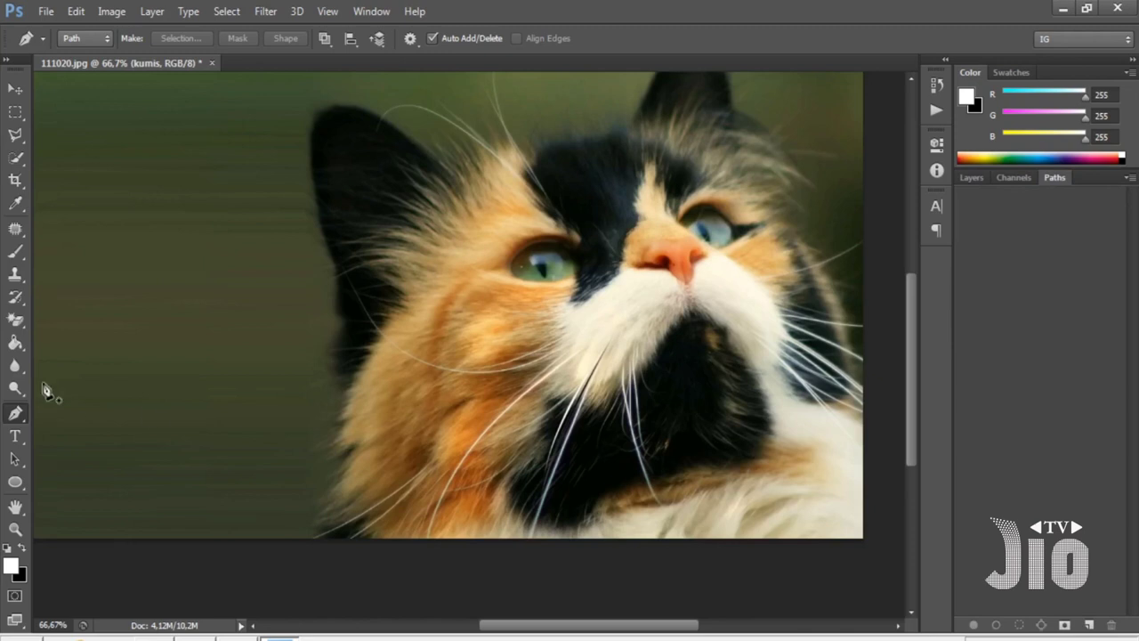
left_click_drag(27, 406, 73, 411)
left_click(607, 325)
left_click_drag(363, 304, 257, 161)
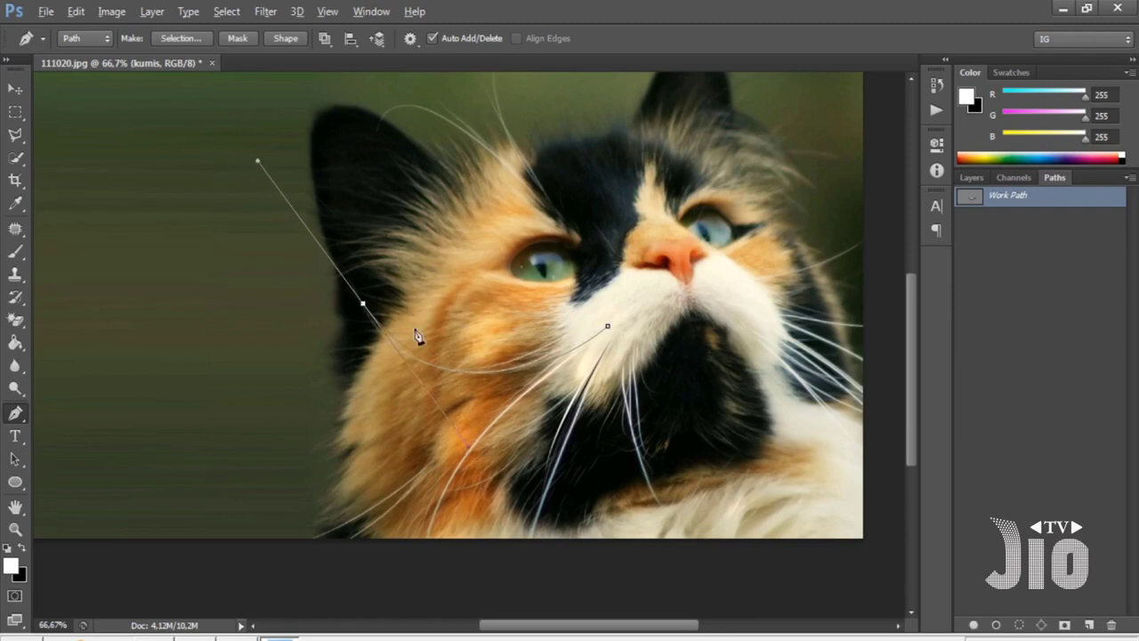
left_click(364, 306)
Stroke the long cheek whisker path in white on the kumis layer.
right_click(367, 316)
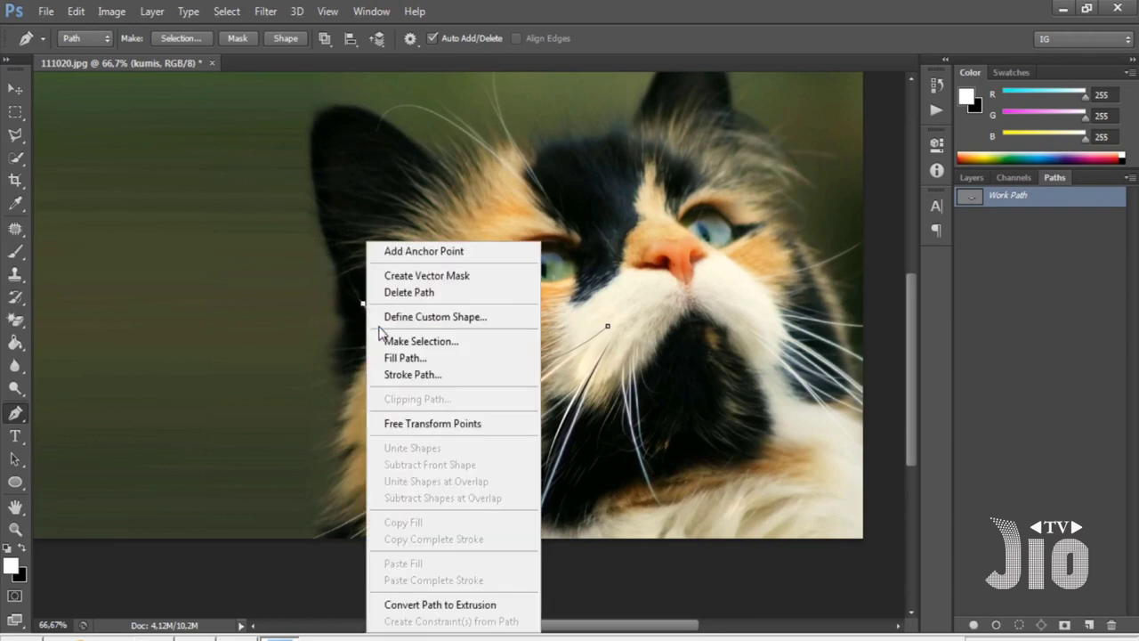
left_click(411, 375)
left_click(675, 222)
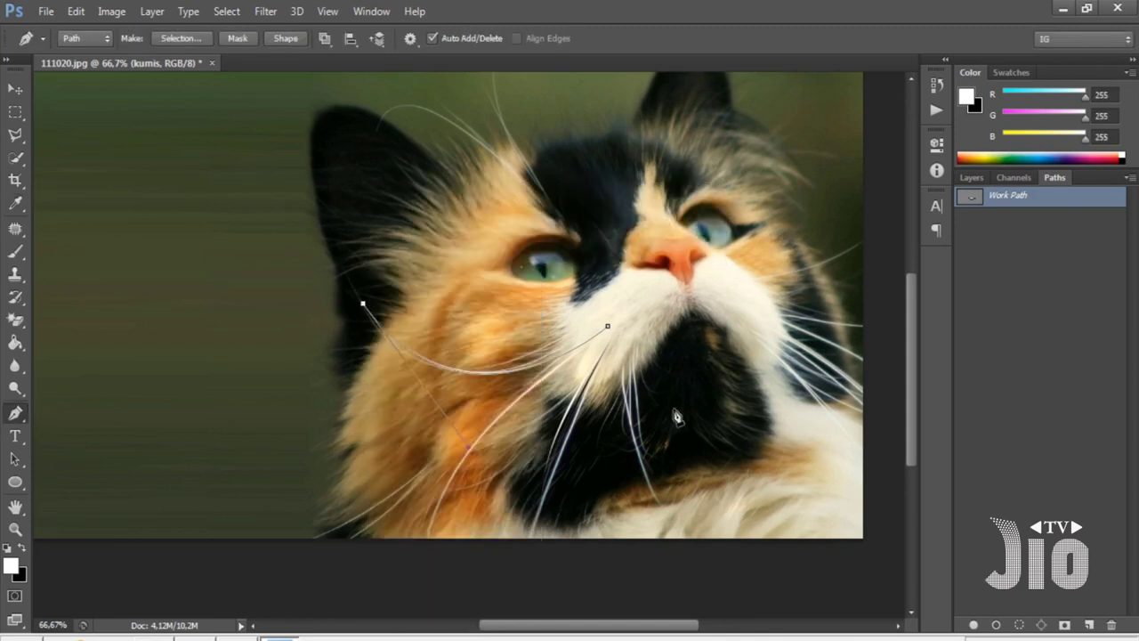
Delete the cheek whisker's work path and check both whiskers against the black layer, leaving that layer hidden.
right_click(1015, 201)
left_click(1009, 226)
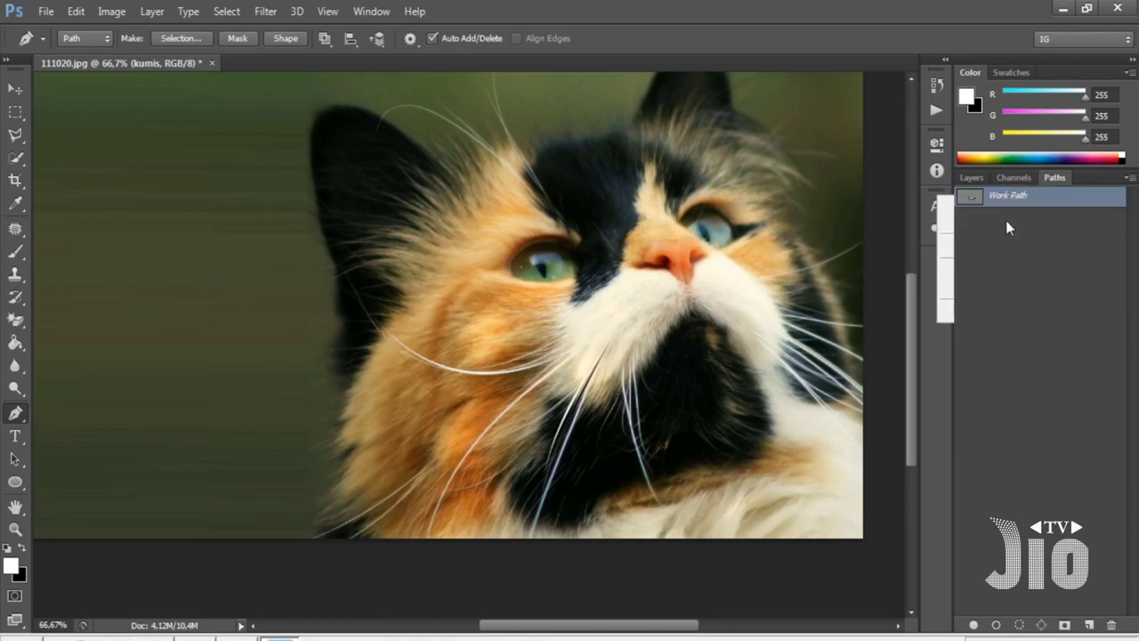
left_click(972, 177)
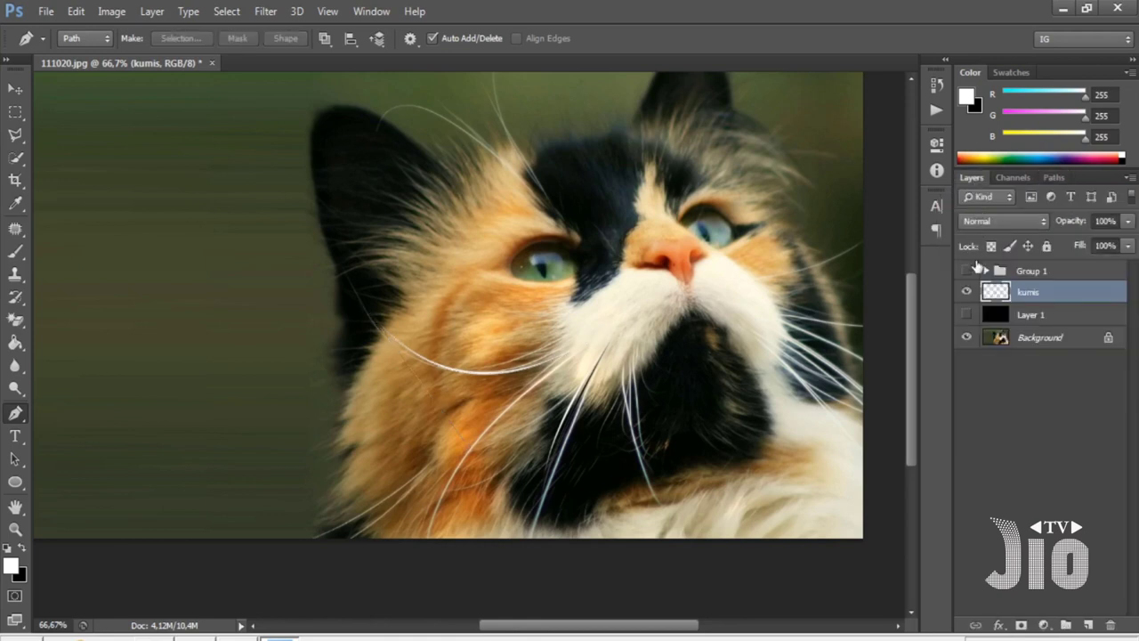
left_click(967, 314)
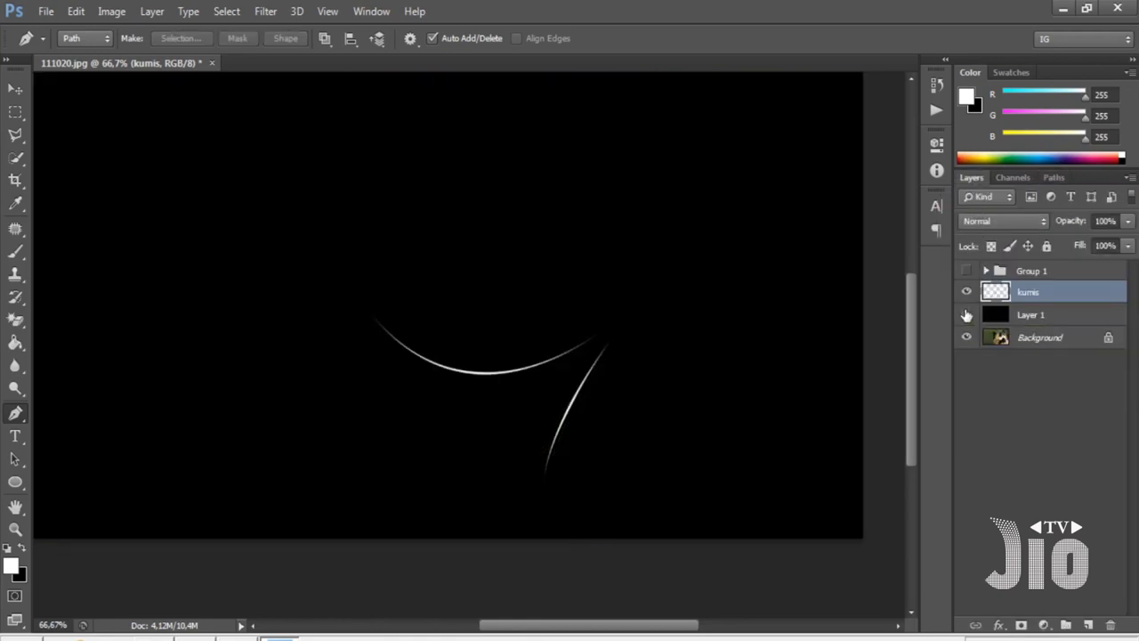
left_click(967, 314)
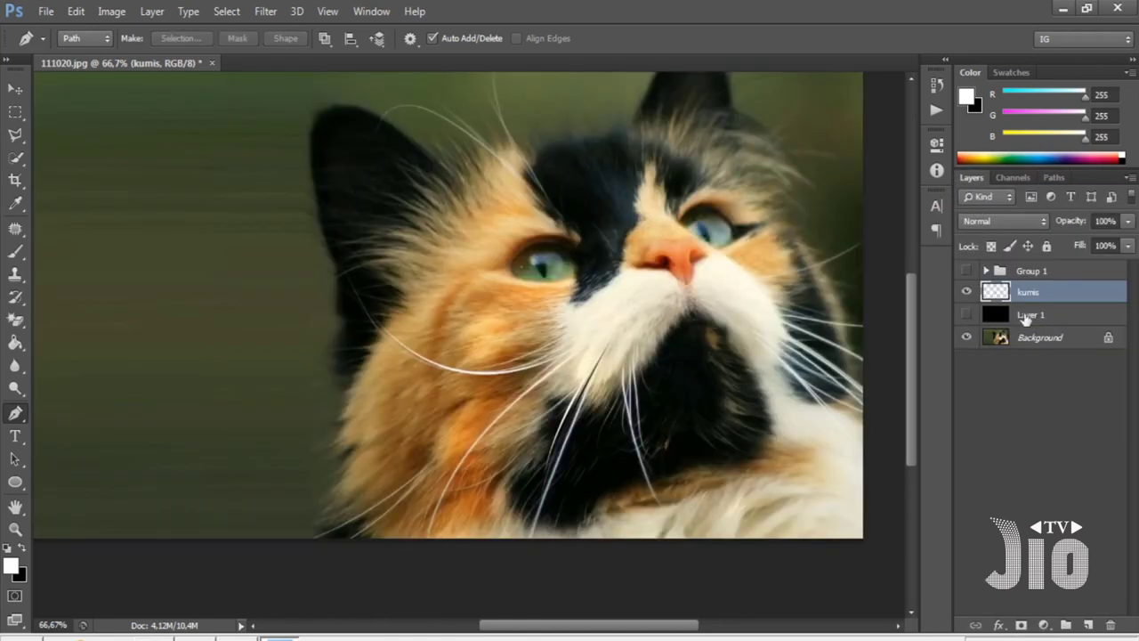
Draw a curved Pen path along the long brow whisker from above the eye to beside the black ear.
left_click(1051, 178)
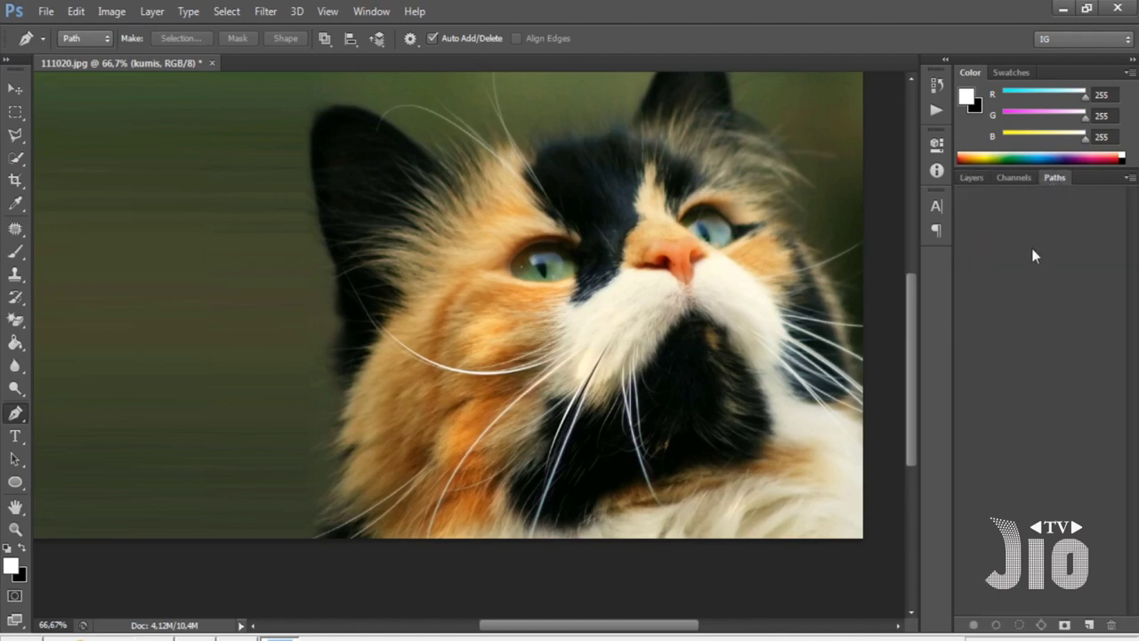
right_click(15, 413)
left_click(55, 412)
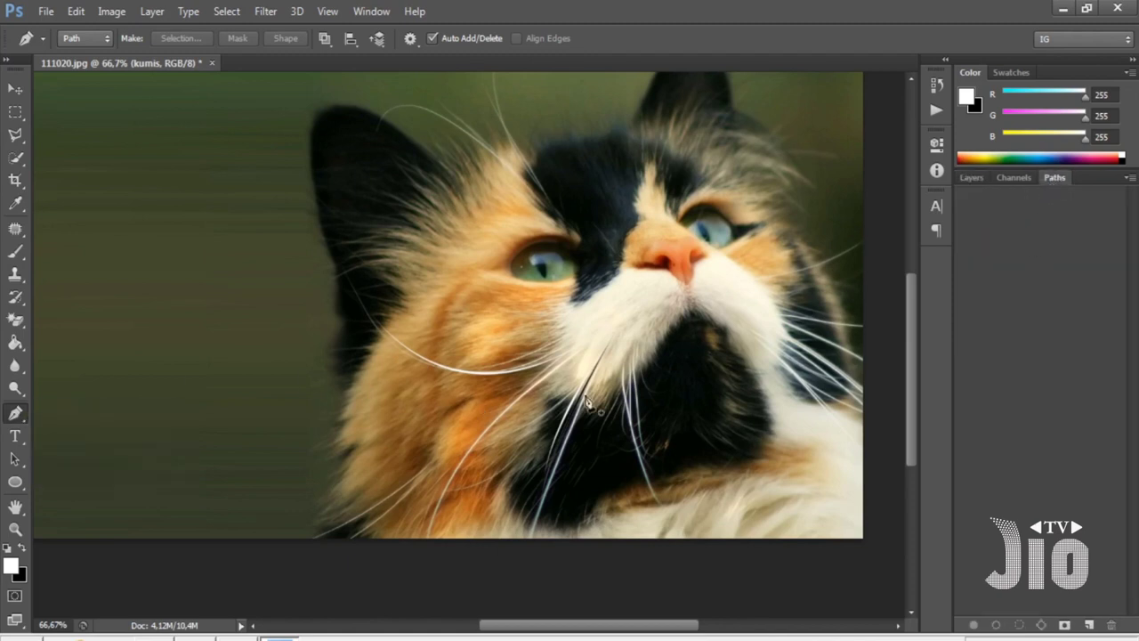
left_click(557, 217)
mouse_move(392, 113)
left_mouse_down()
mouse_move(326, 129)
mouse_move(394, 122)
left_mouse_up()
Stroke the brow whisker path in white on the kumis layer.
right_click(393, 117)
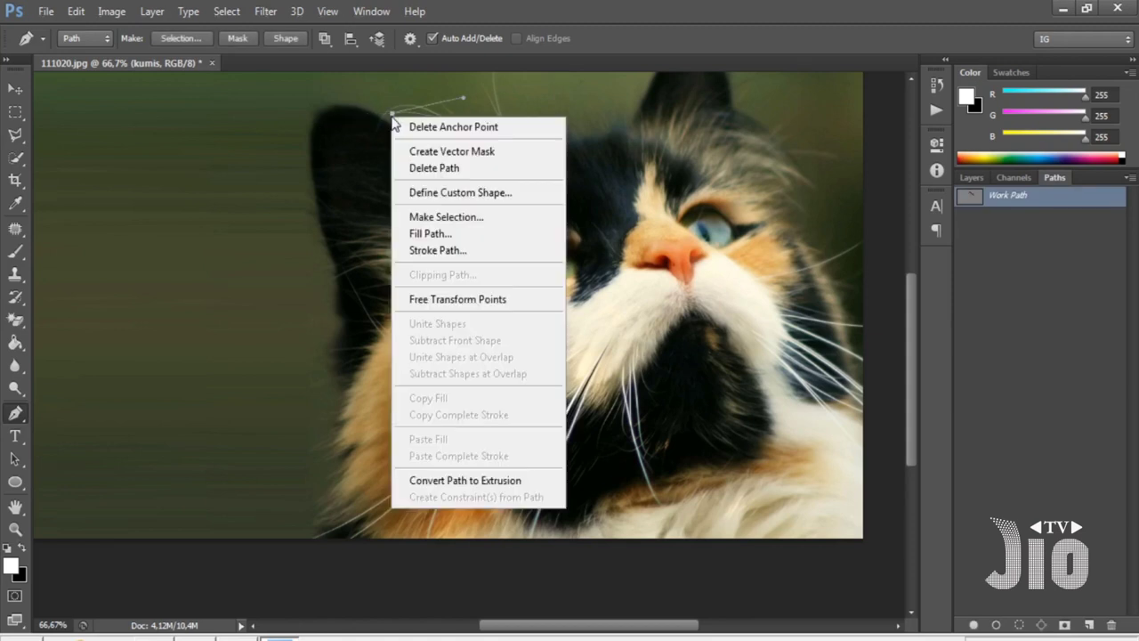
left_click(441, 249)
left_click(682, 222)
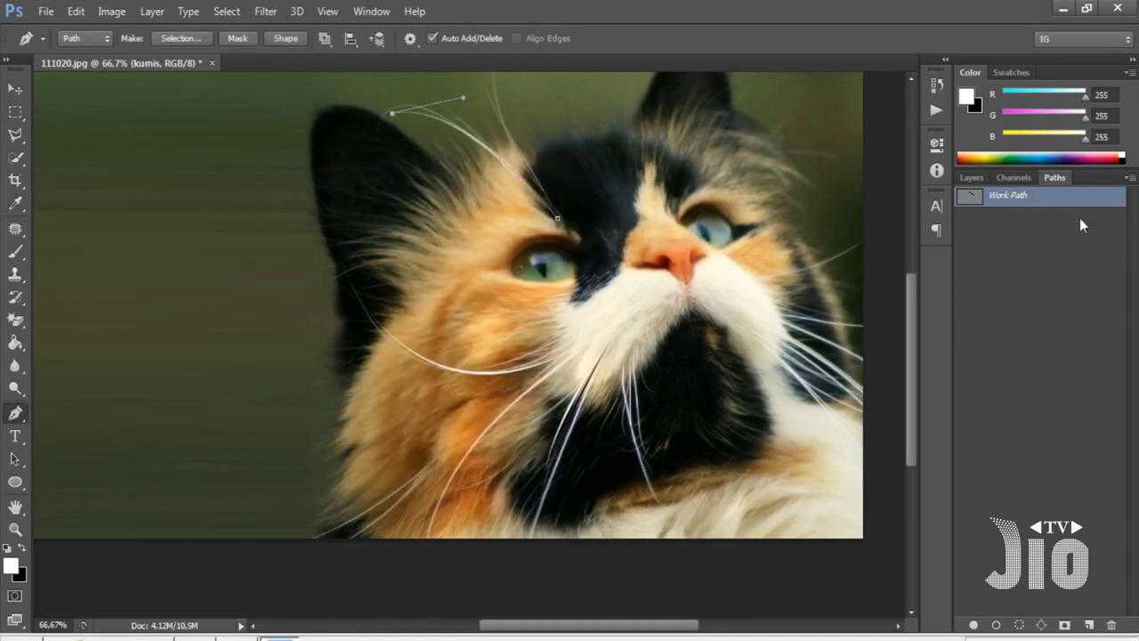
double_click(998, 194)
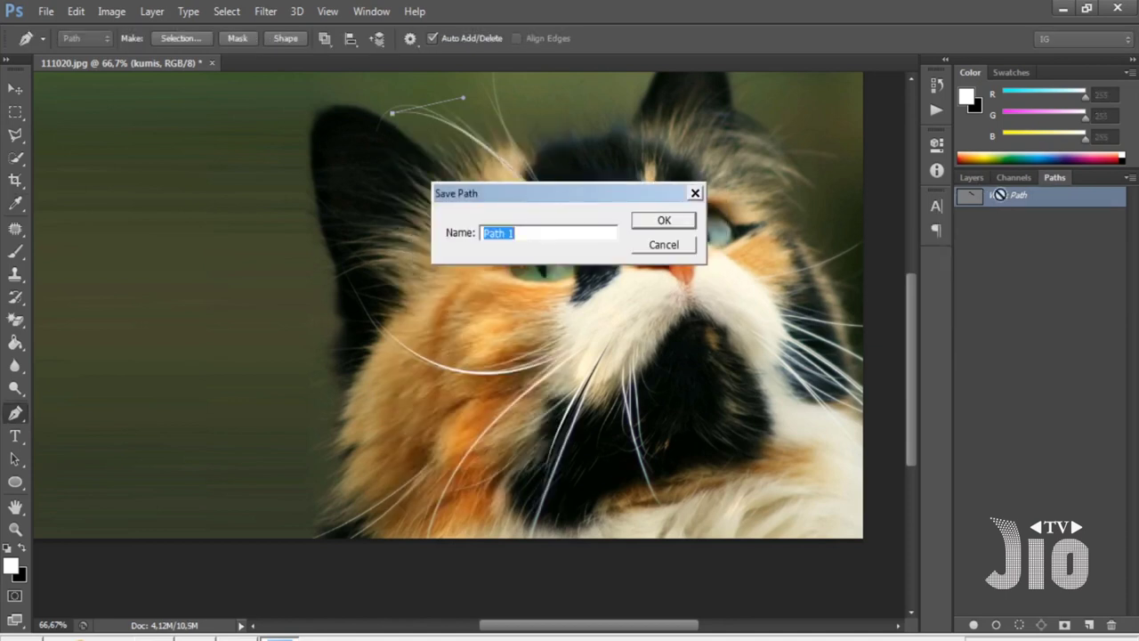
left_click(695, 193)
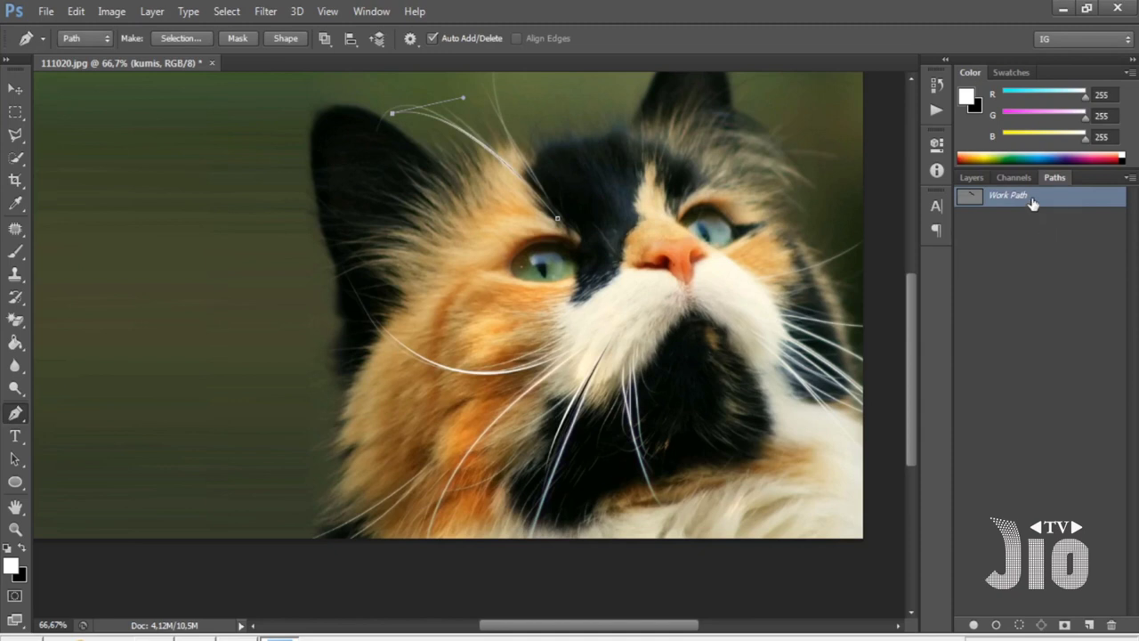
double_click(1032, 203)
key("Escape")
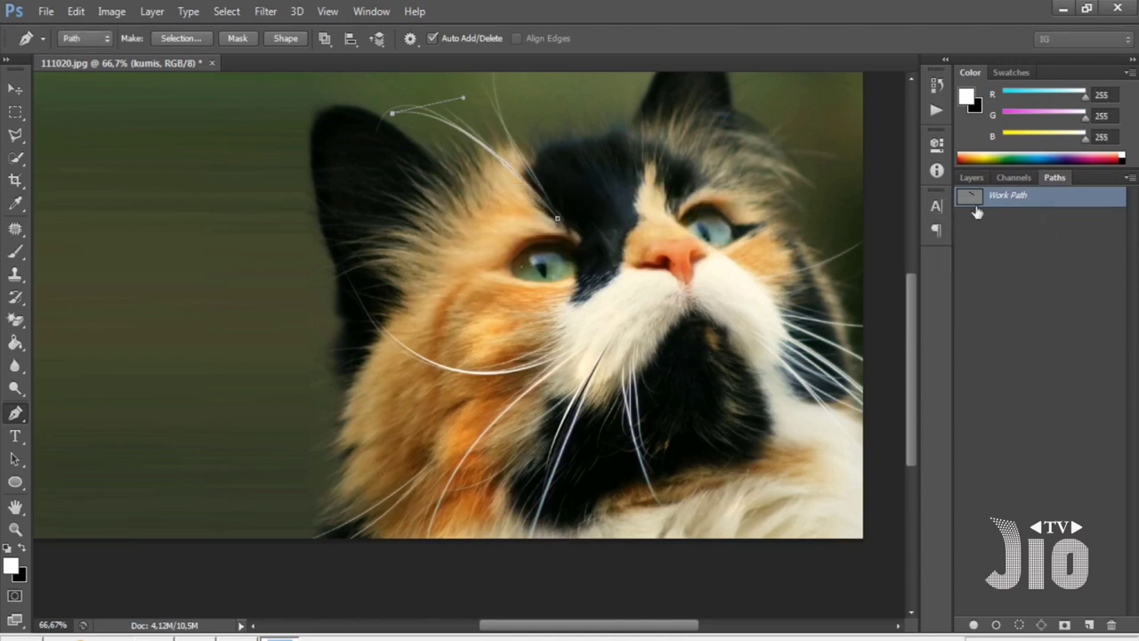
Delete the brow whisker's work path and check the whiskers against the black layer, leaving that layer hidden.
right_click(1030, 204)
left_click(1028, 221)
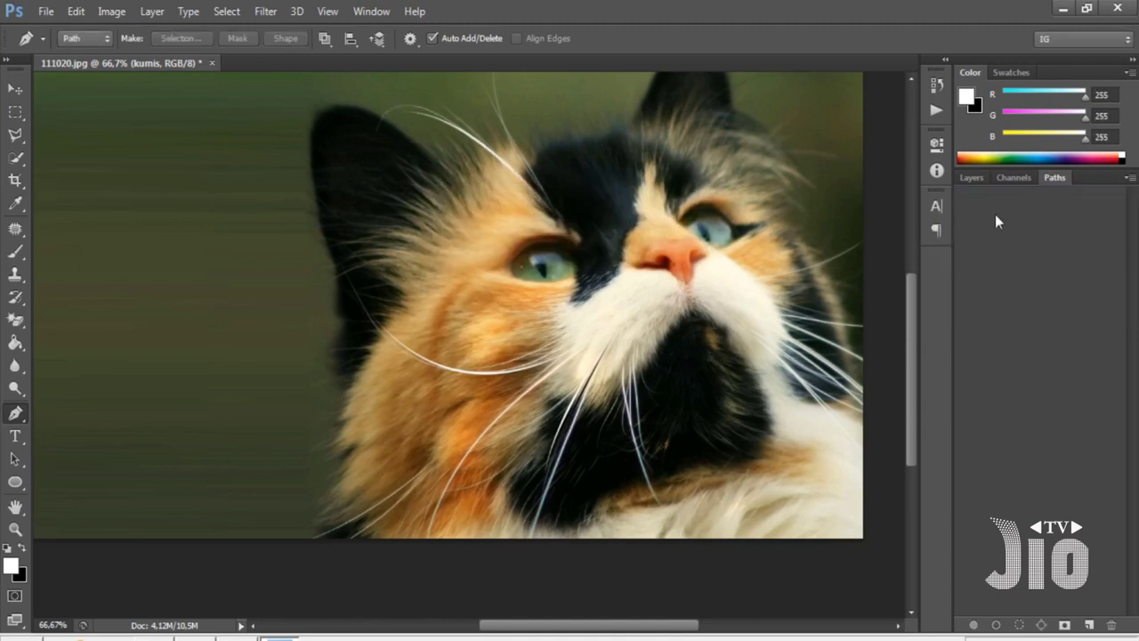
left_click(971, 177)
left_click(967, 315)
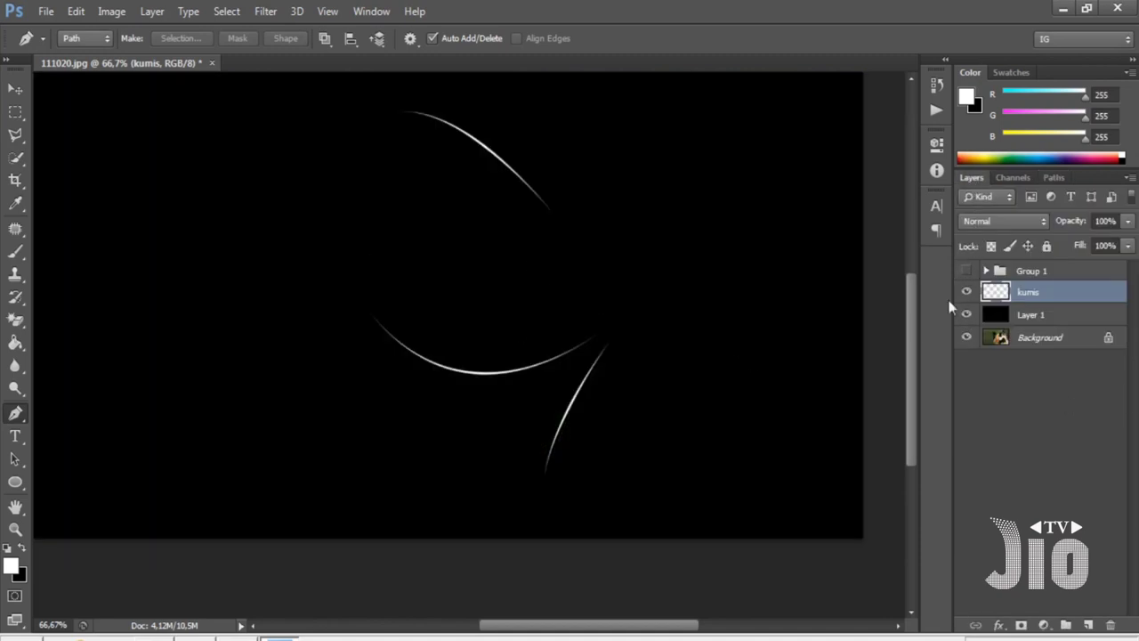
left_click(968, 318)
Show Group 1 and move it below the kumis layer so the white whiskers lie over the facets.
left_click(966, 270)
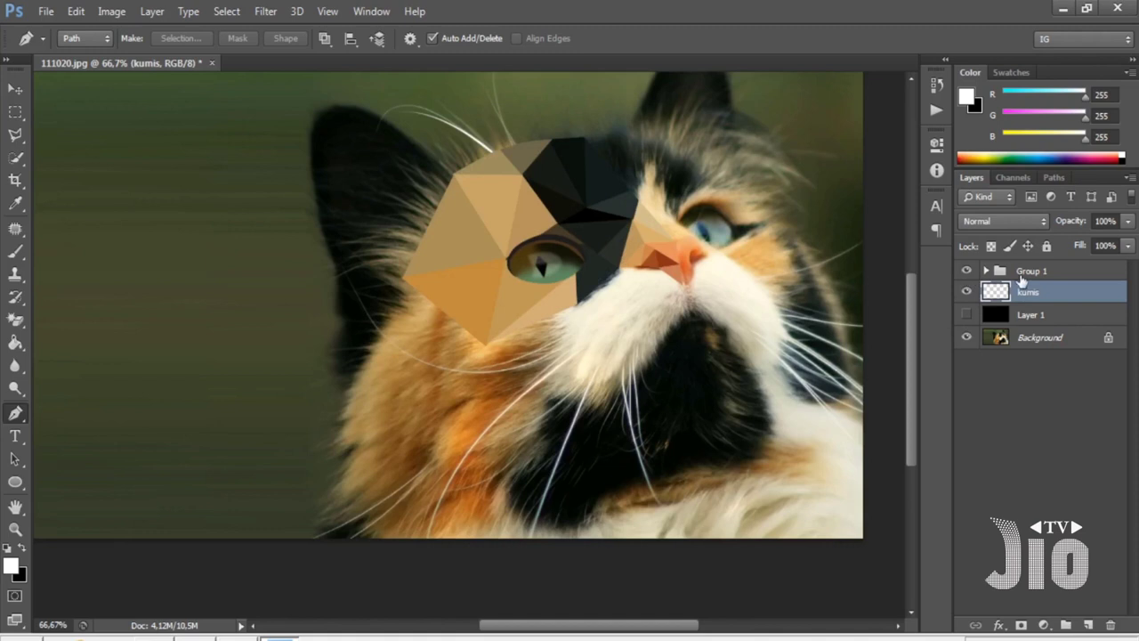
left_click(1031, 271)
left_click_drag(1047, 276, 1047, 304)
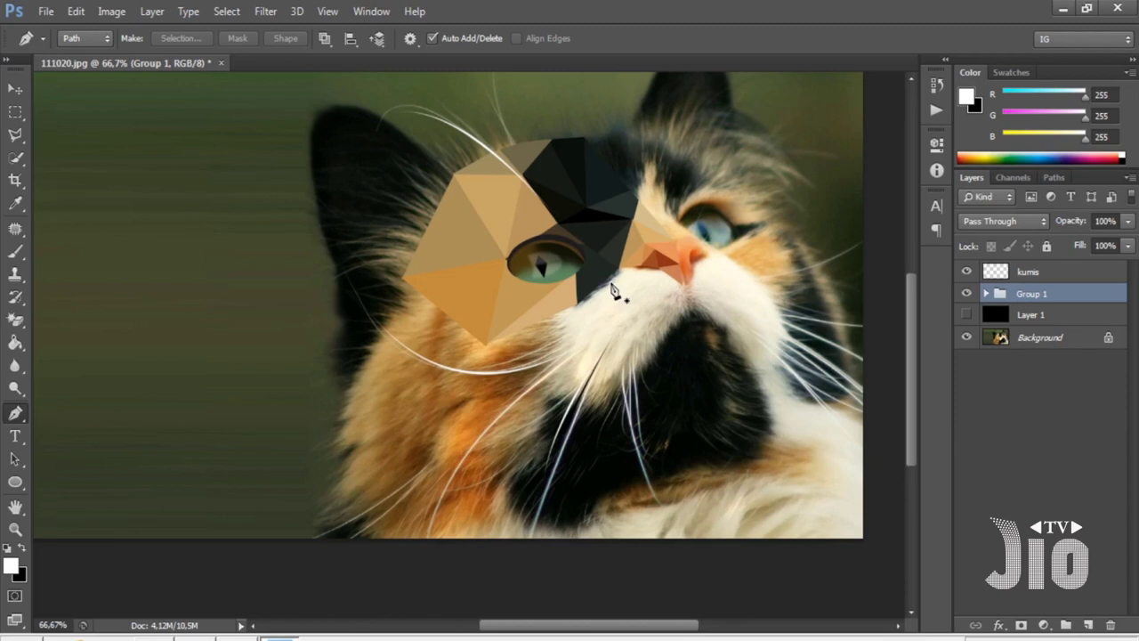
On the mask layer in Group 1, lasso a triangle from the nose's inner edge across the upper muzzle and fill it with flat light grey.
left_click(986, 294)
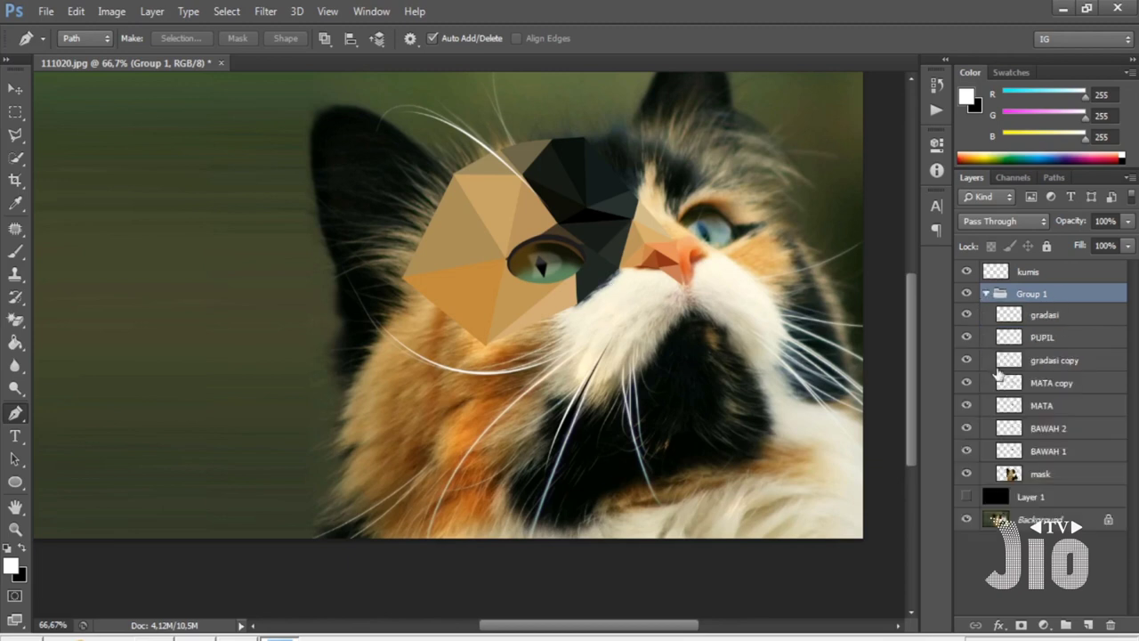
left_click(1056, 476)
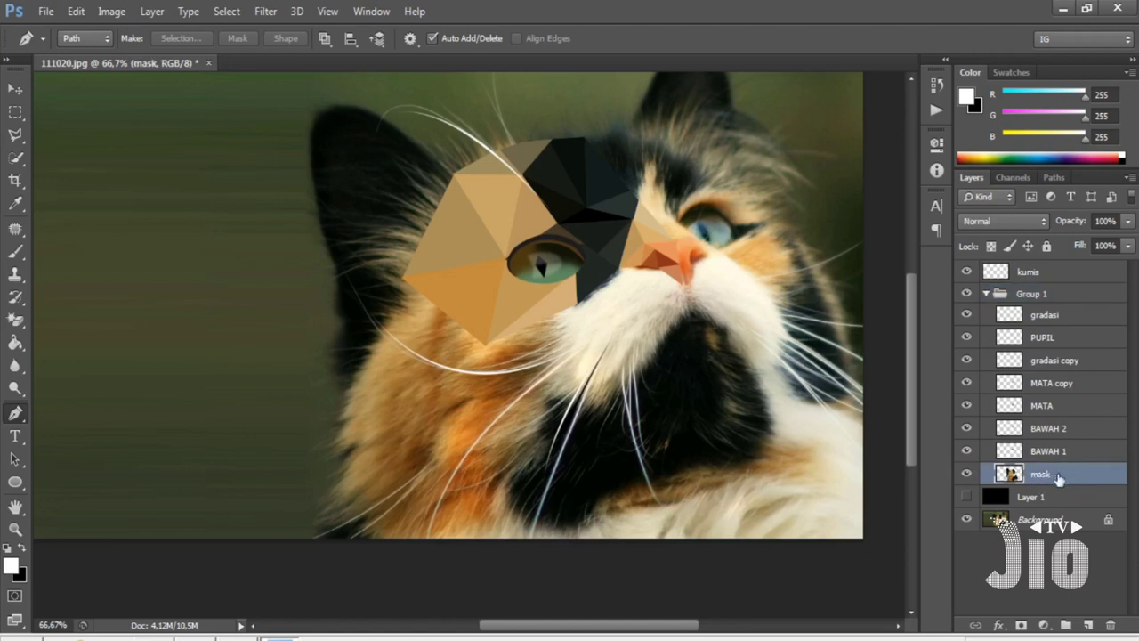
left_click(14, 138)
left_click(98, 149)
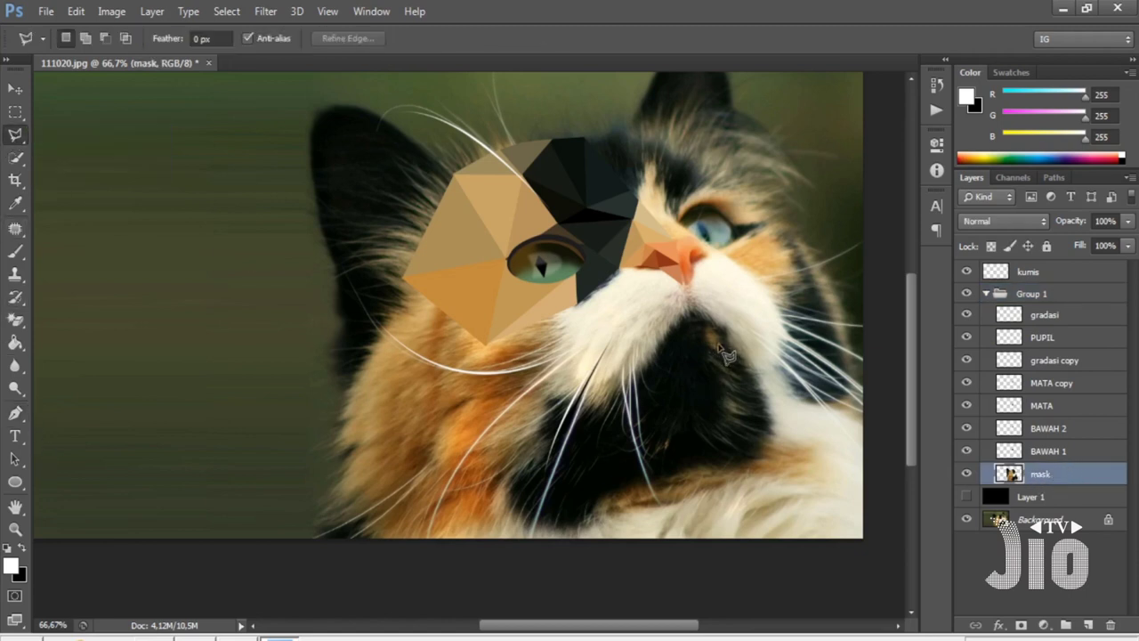
scroll(722, 354, "down", 1)
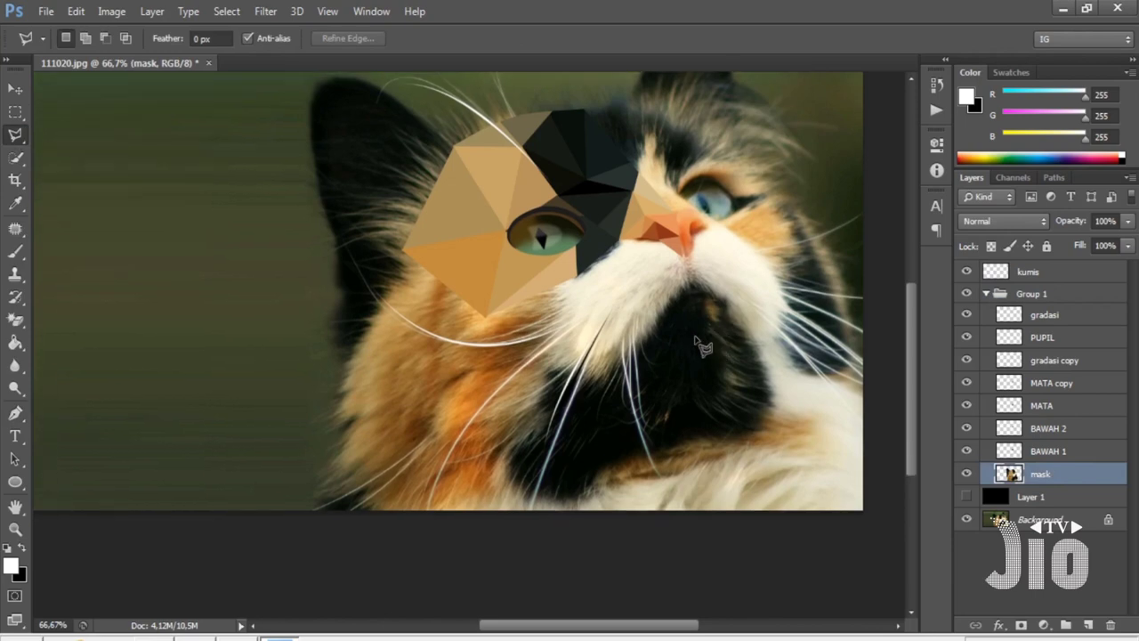
key("ctrl+plus")
scroll(700, 336, "up", 1)
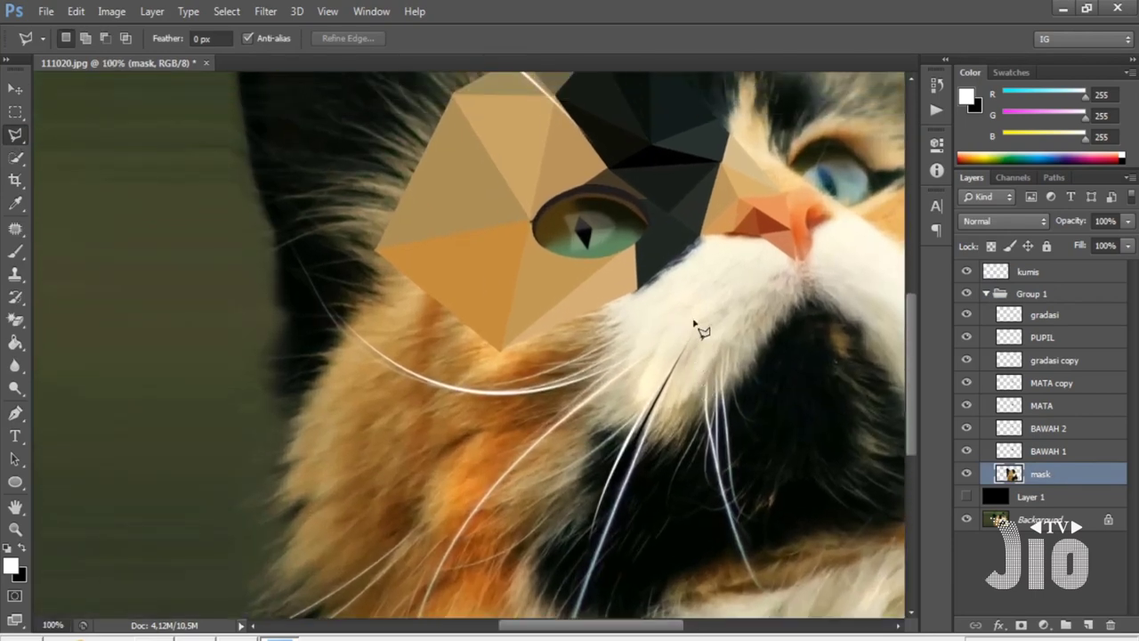
left_click(700, 238)
left_click(799, 289)
left_click(639, 289)
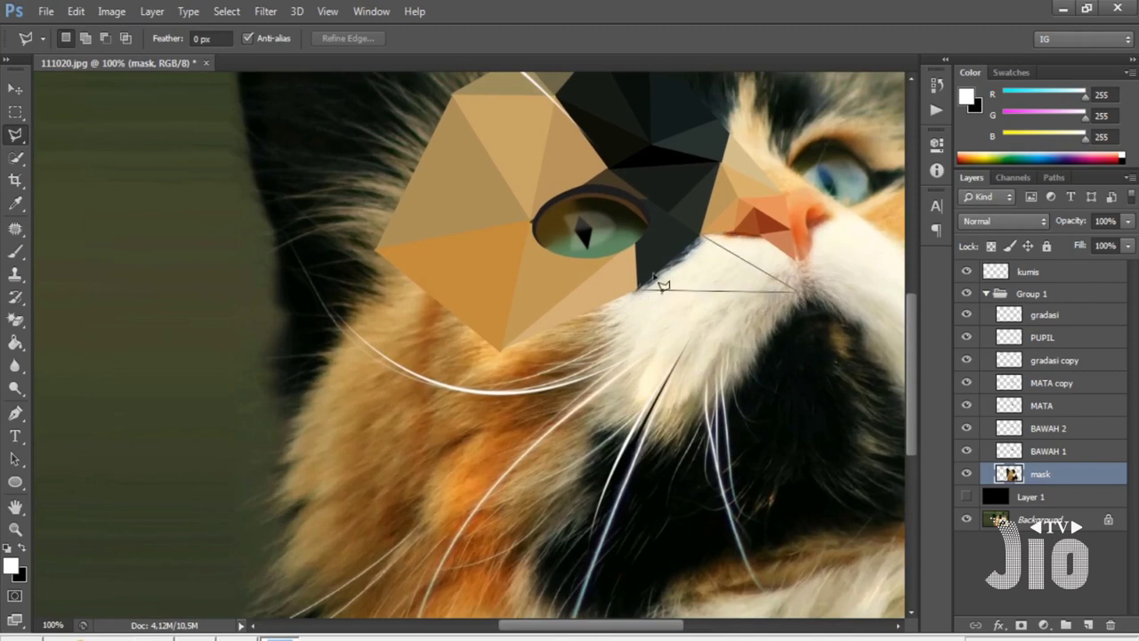
left_click(702, 241)
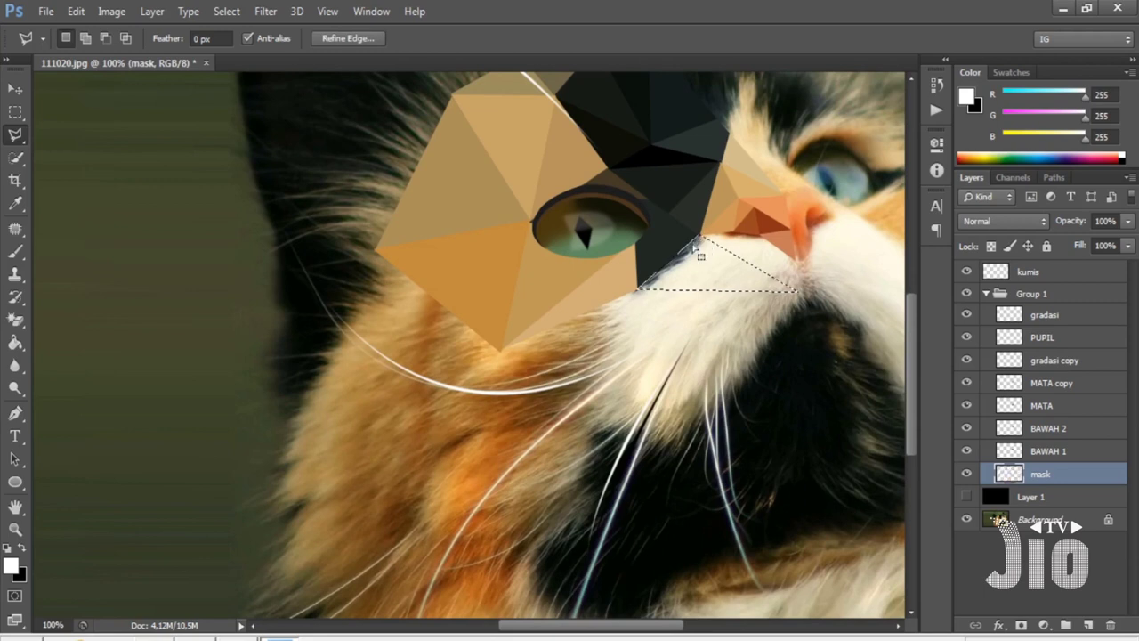
key("alt+BackSpace")
key("ctrl+d")
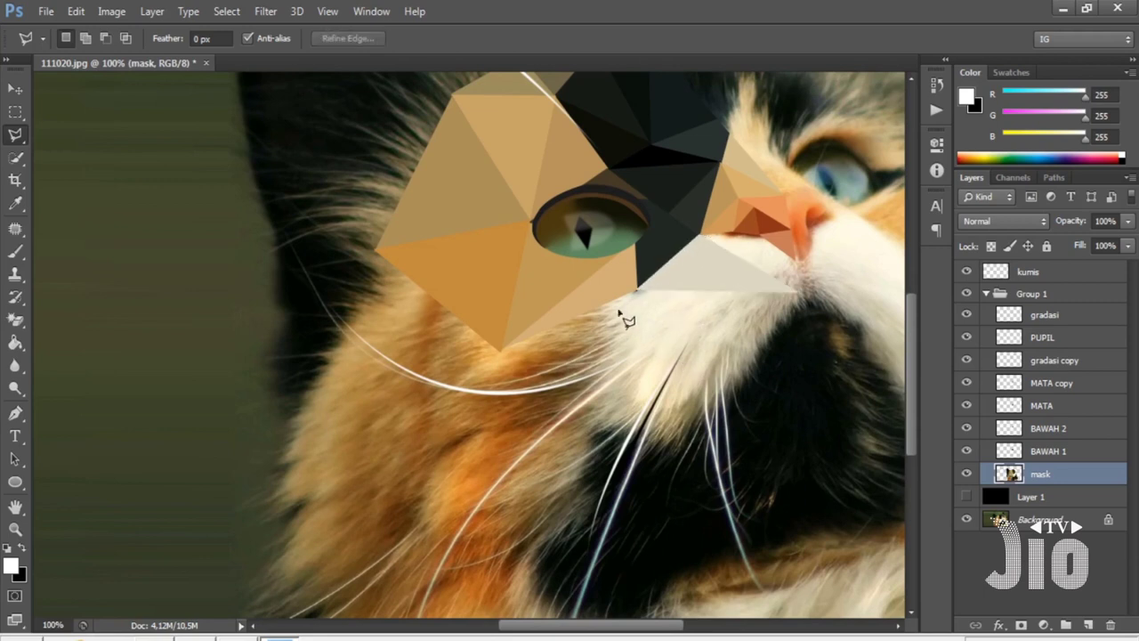
Add a narrow flat beige triangular facet on the outer muzzle, from the dark facet's lower corner down to the chin edge.
left_click(637, 291)
left_click(581, 313)
left_click(672, 436)
left_click(639, 292)
key("alt+BackSpace")
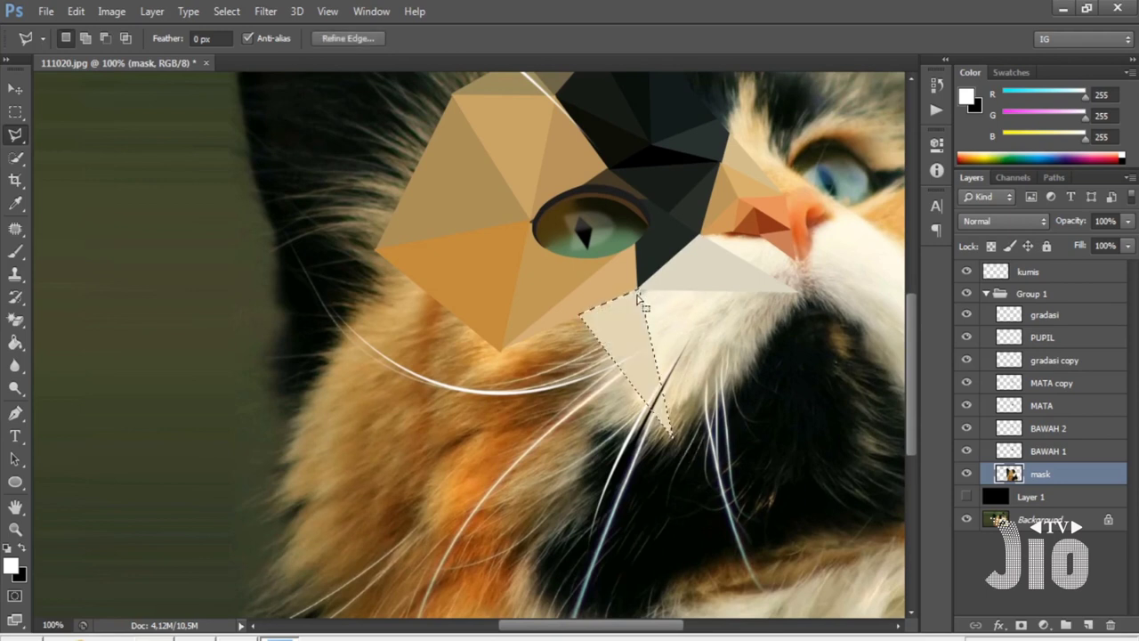
key("ctrl+d")
Fill the large triangle between the light grey facet, the narrow beige facet and the black chin with a flat beige tone.
left_click(639, 292)
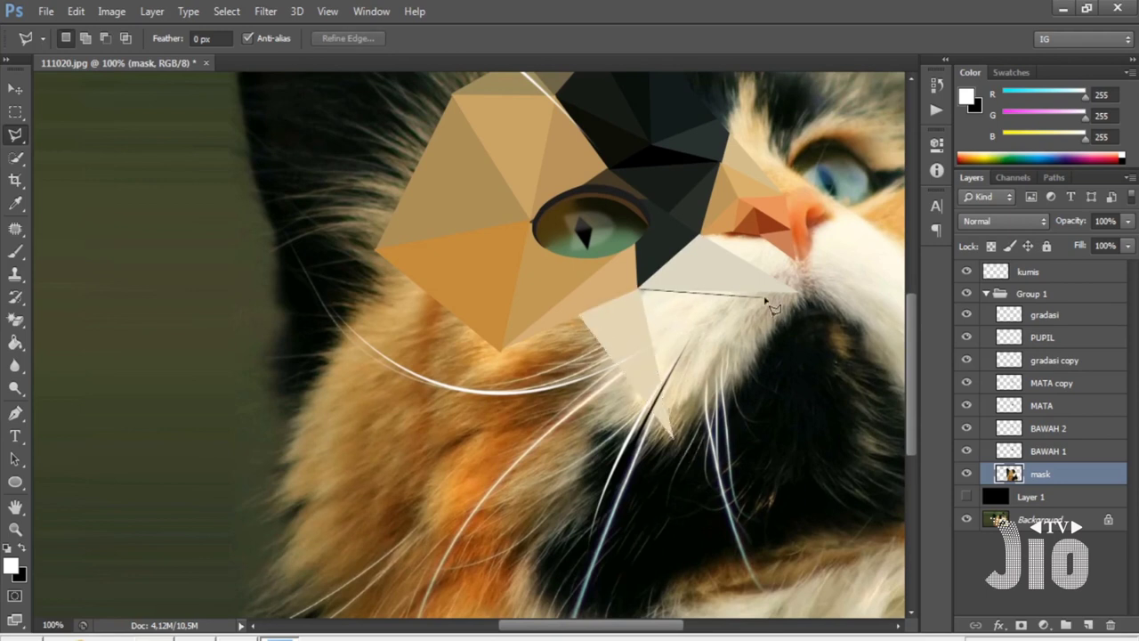
left_click(794, 293)
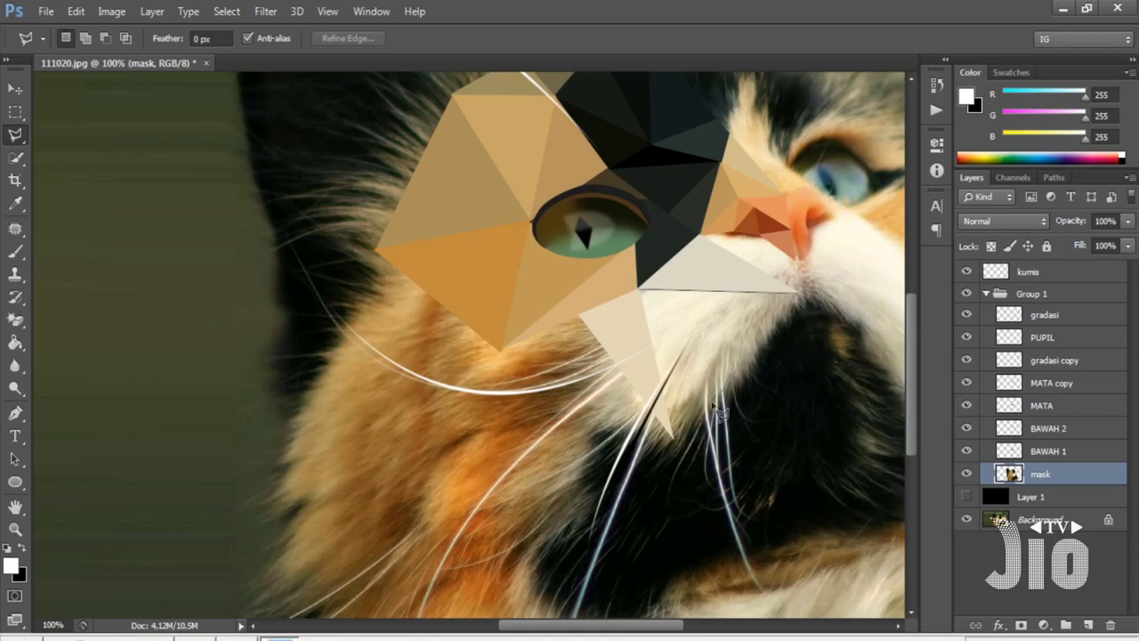
left_click(673, 435)
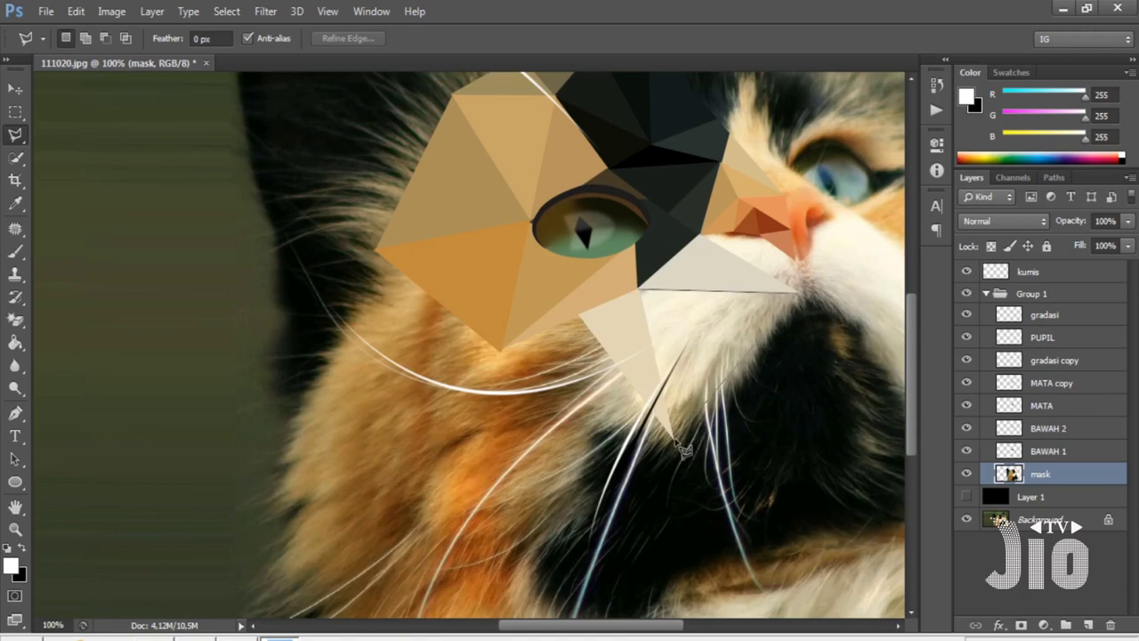
left_click(639, 292)
key("alt+BackSpace")
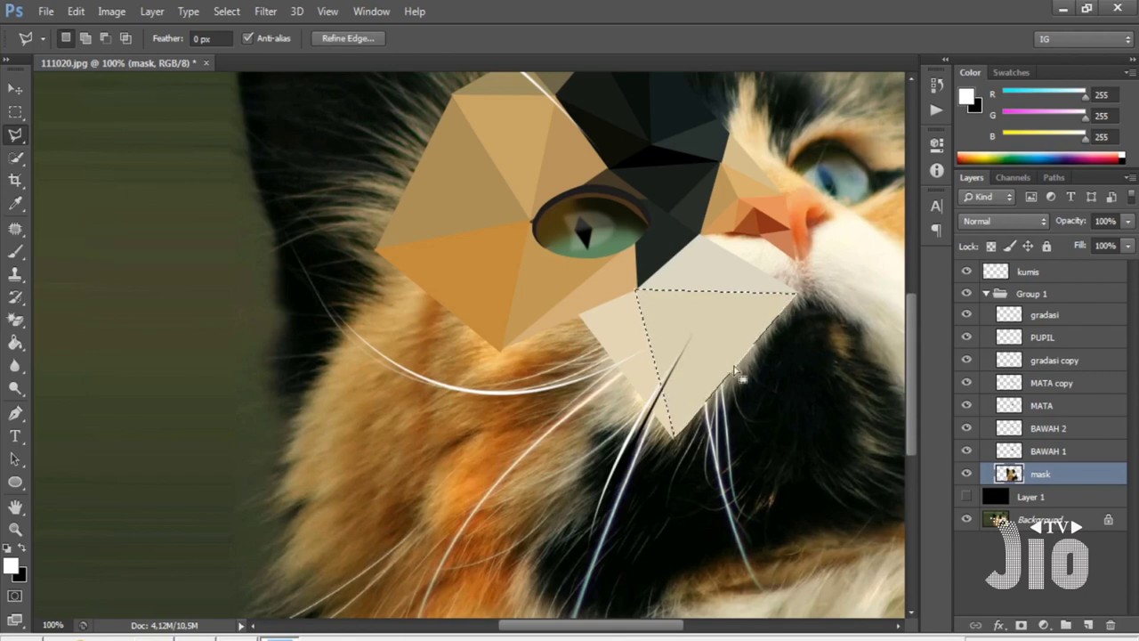
key("ctrl+d")
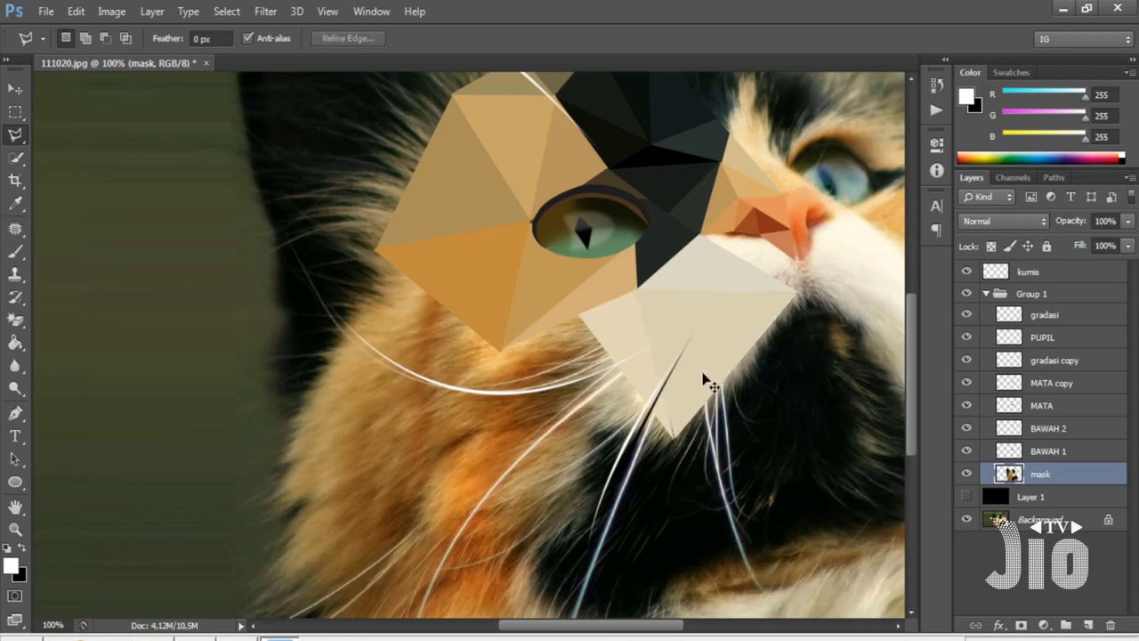
Reselect the large muzzle triangle and adjust its colour to a slightly greener beige, then deselect it.
key("ctrl+shift+d")
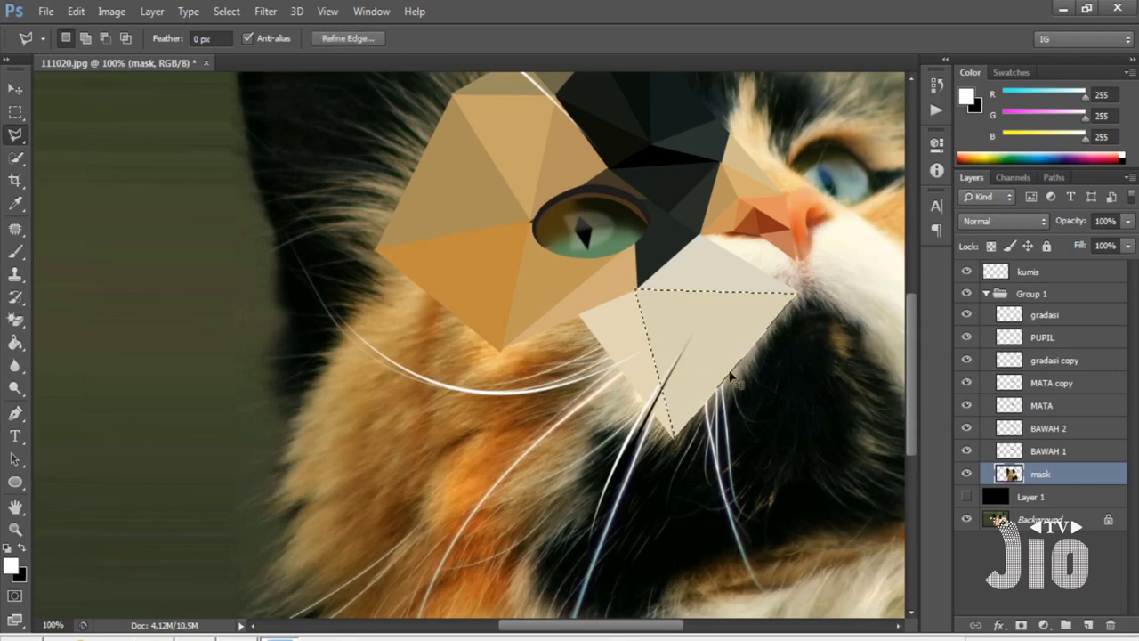
key("ctrl+l")
left_click_drag(837, 403, 875, 409)
left_click(1104, 234)
key("ctrl+d")
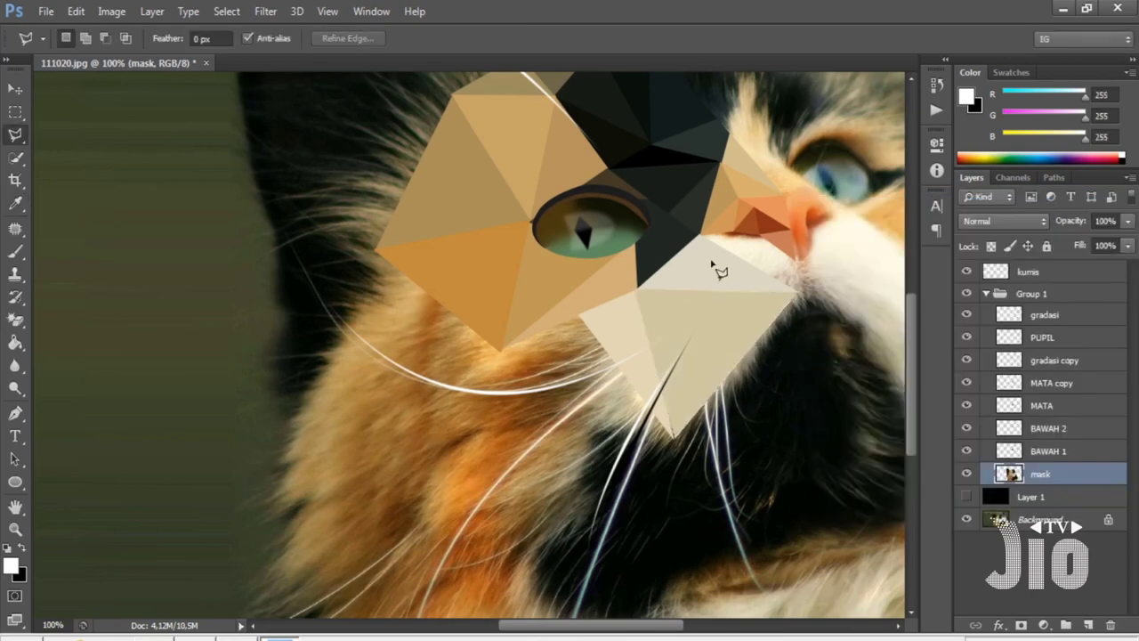
scroll(564, 417, "up", 1)
key("ctrl+minus")
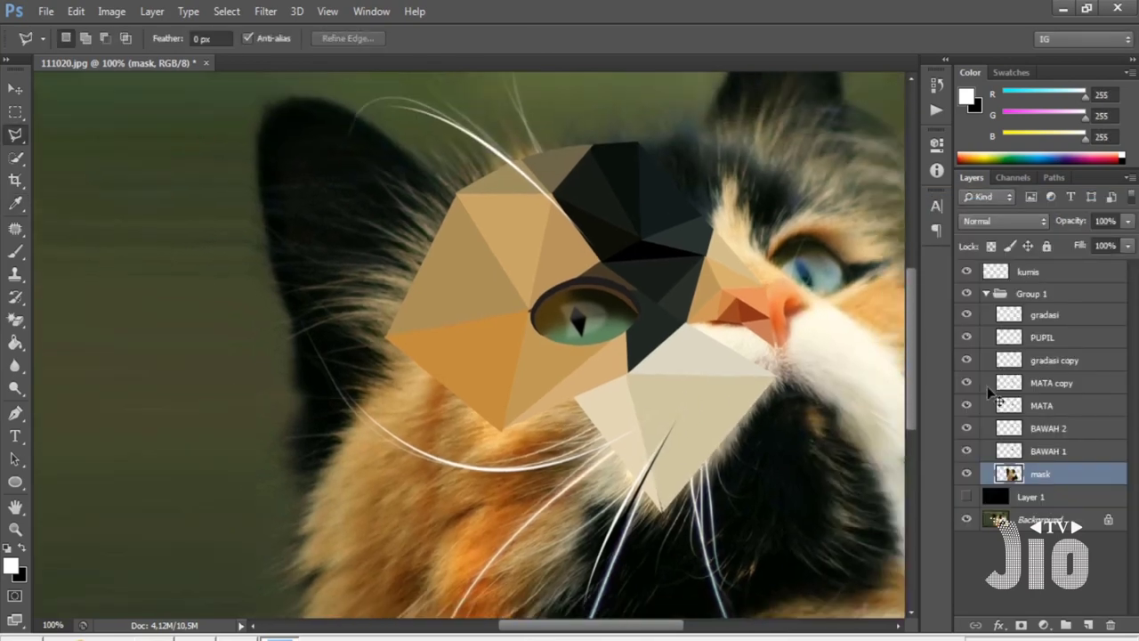